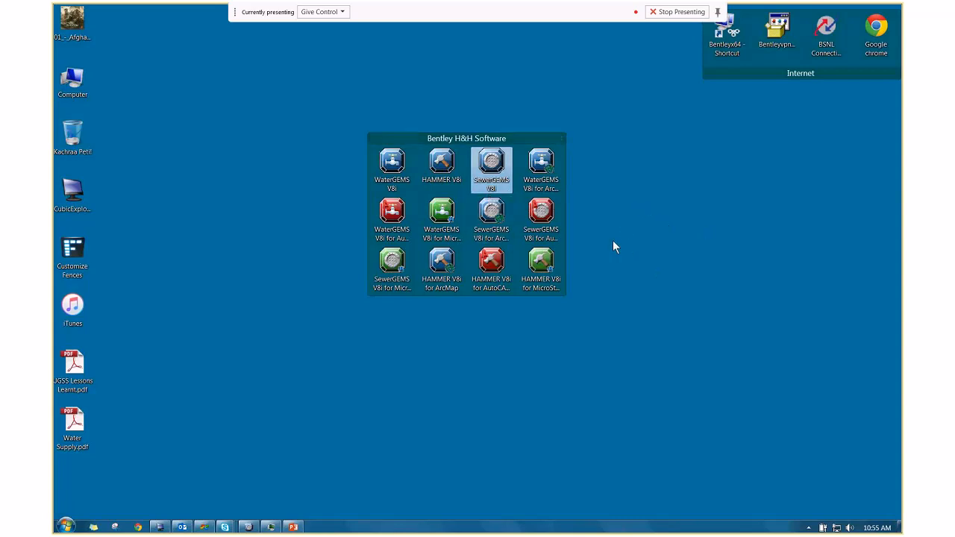
Look over the SewerGEMS V8i desktop shortcuts for the ArcMap, AutoCAD and MicroStation platforms.
left_click(508, 238)
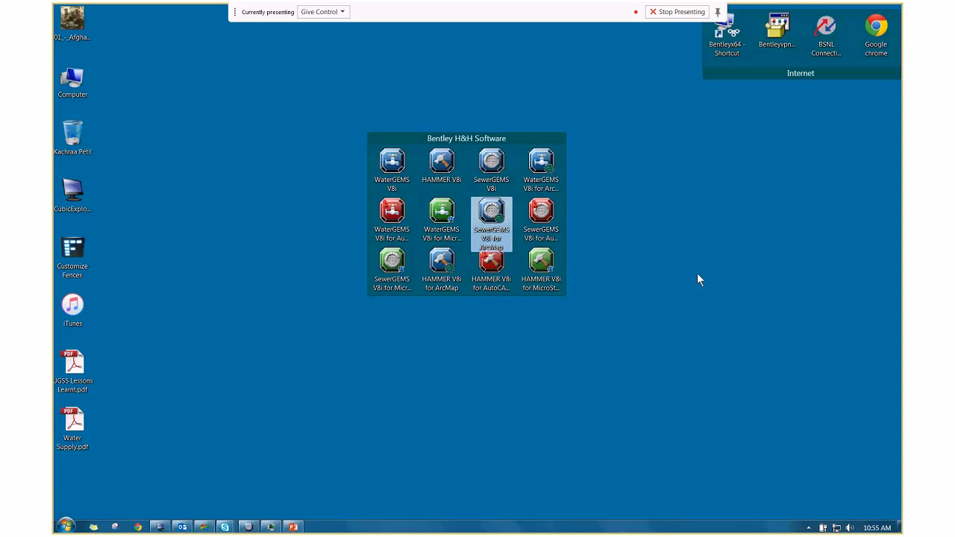
left_click(550, 227)
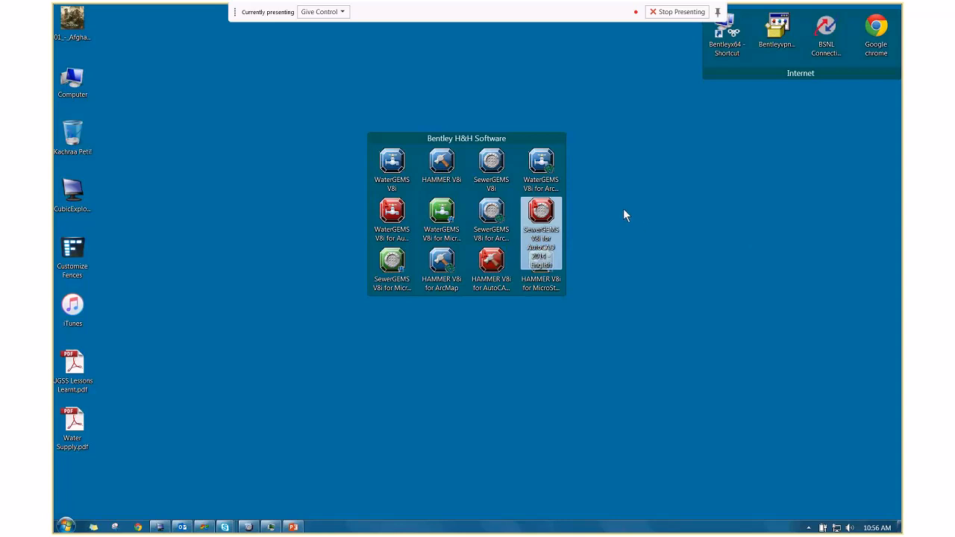
left_click(679, 261)
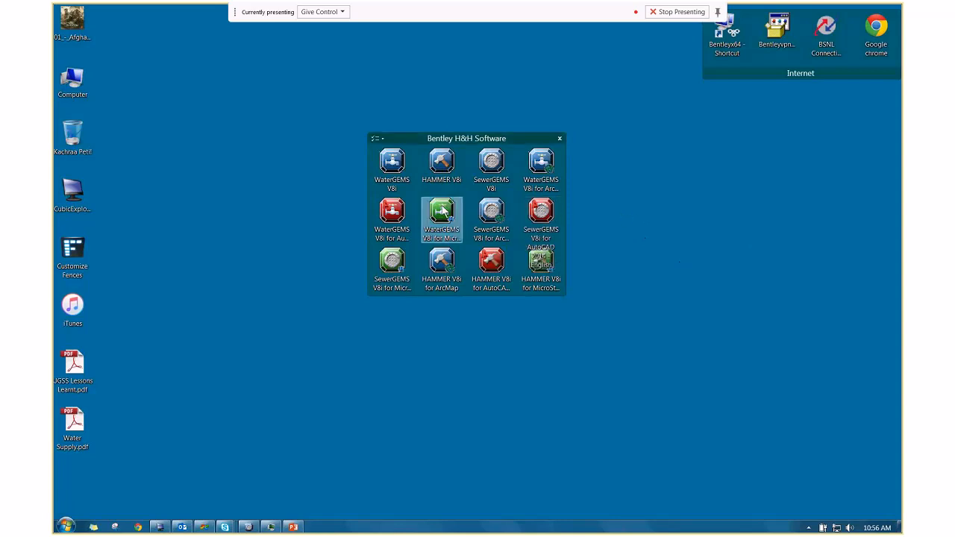
left_click(399, 278)
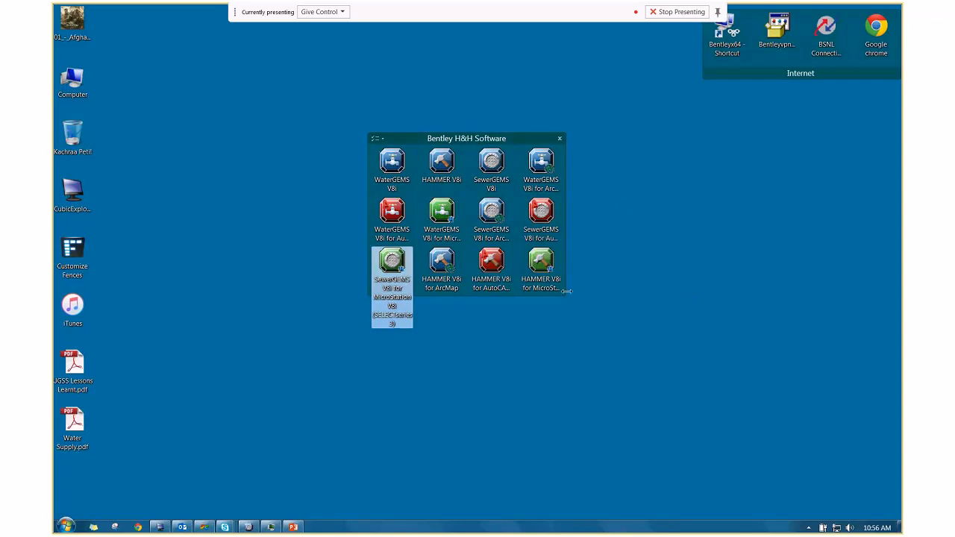
Widen and reposition the Bentley H&H Software icon group on the desktop so its shortcuts fit in a single row.
left_click_drag(567, 295, 874, 298)
left_click_drag(671, 137, 454, 159)
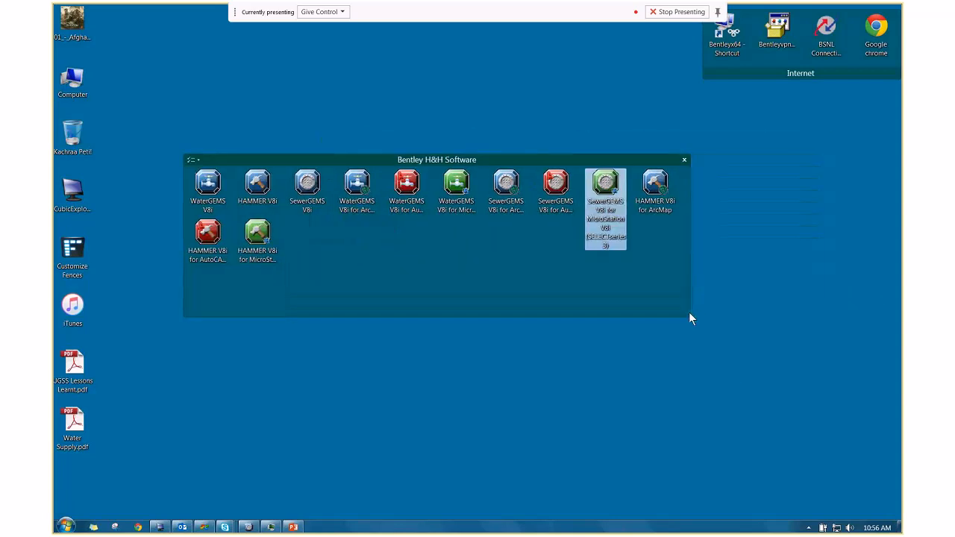
left_click_drag(692, 318, 782, 270)
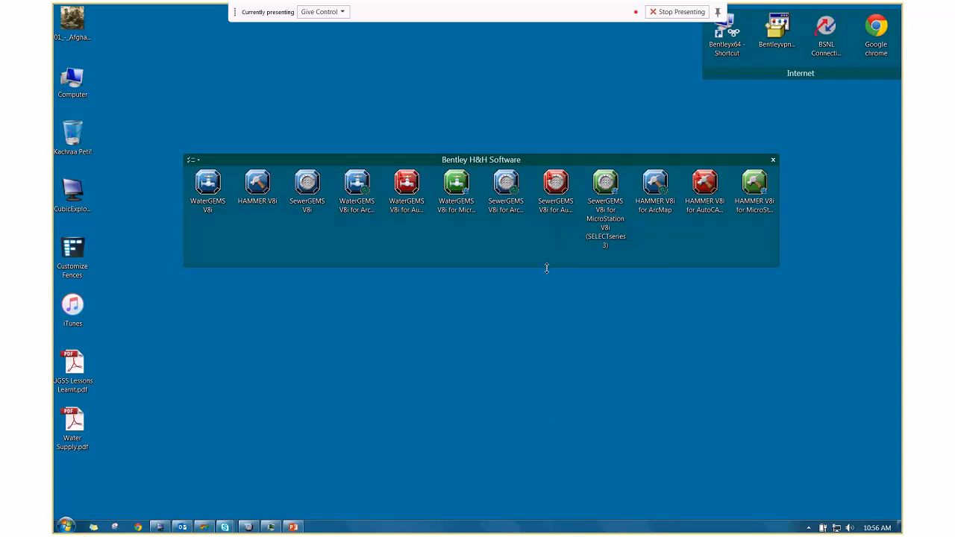
Switch to SewerGEMS V8i to create a new blank project, and narrow the Element Symbology pane to enlarge the drawing area.
left_click(249, 528)
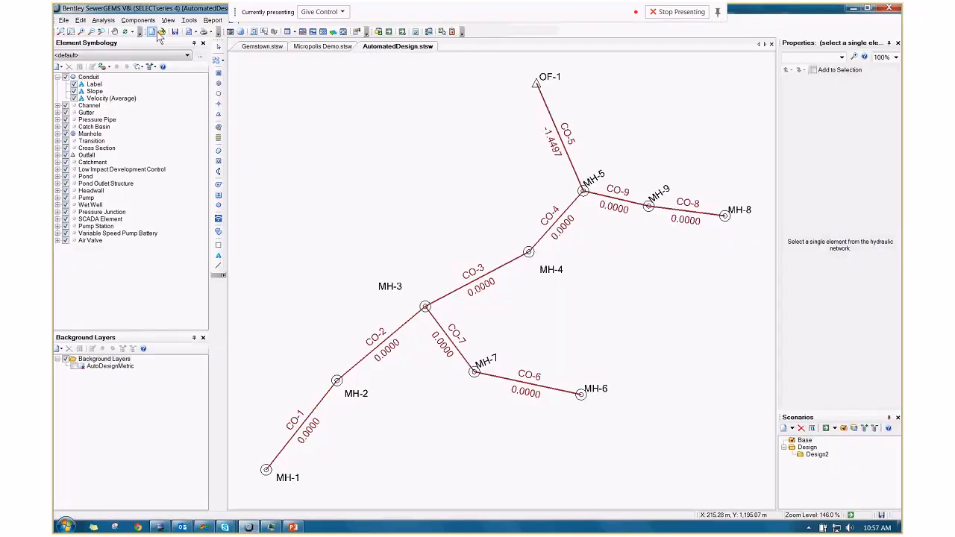
left_click(156, 32)
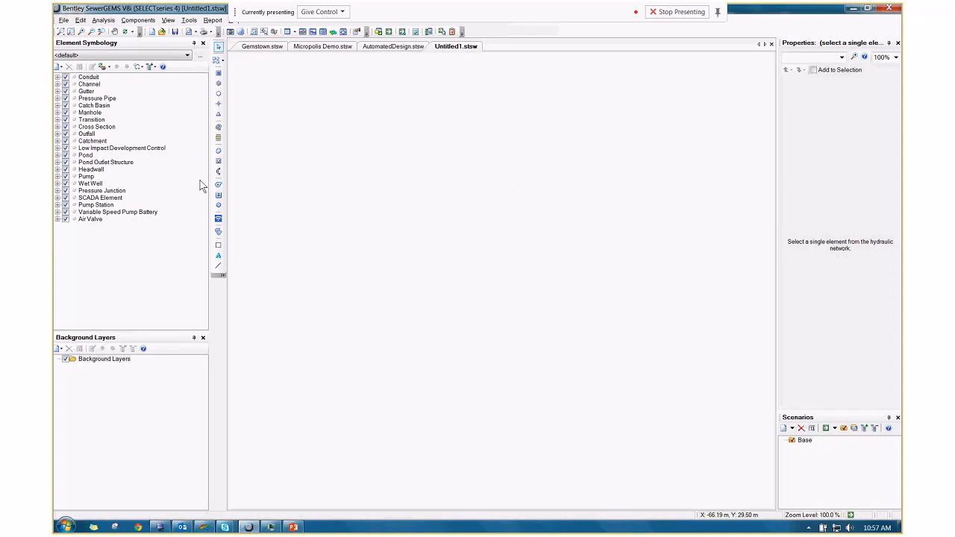
left_click_drag(209, 194, 172, 203)
left_click(182, 216)
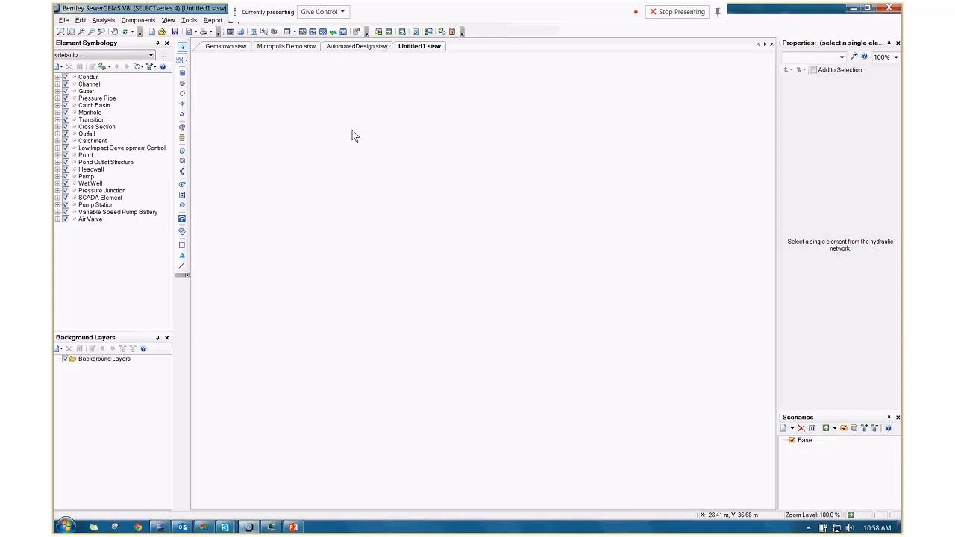
Look through the layout elements available for modelling, including the Conduit, Channel, Gutter and Pressure Pipe link types.
left_click(185, 63)
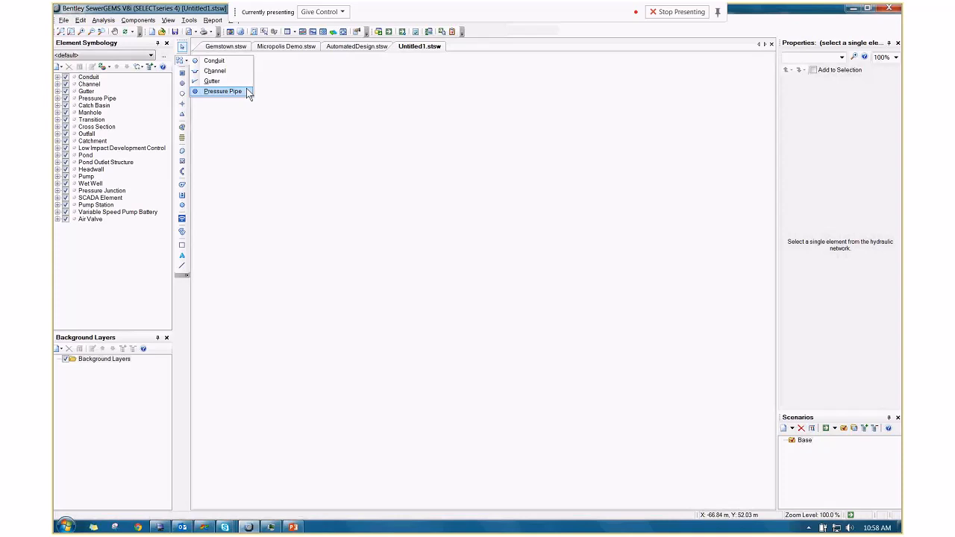
left_click(247, 90)
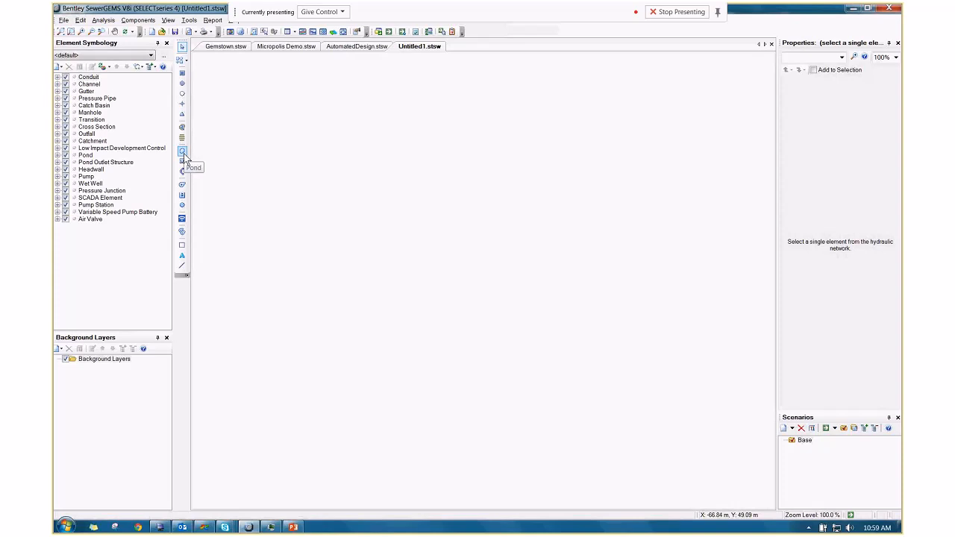
left_click(182, 219)
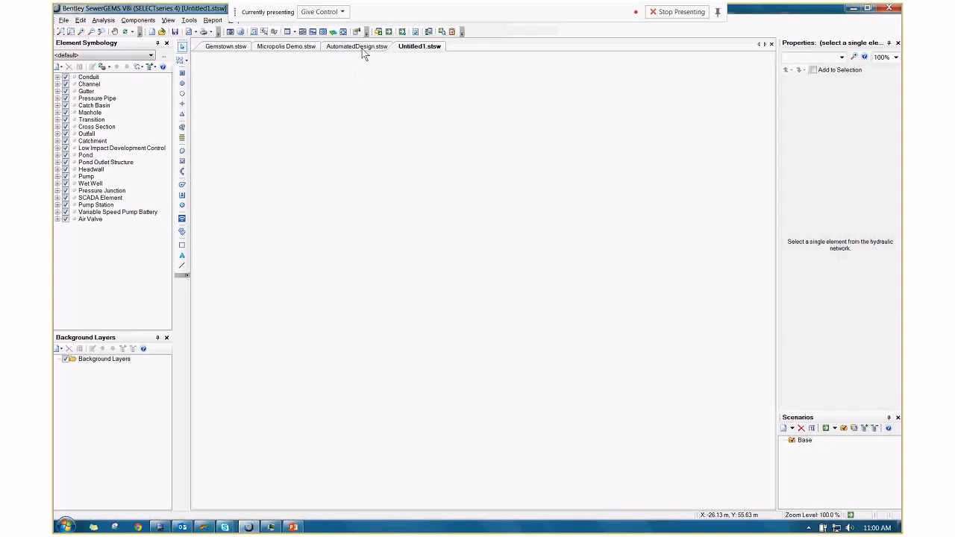
Add AutoDesignMetric.dxf from the Starter folder as a new background layer in the AutomatedDesign.stsw model.
left_click(362, 50)
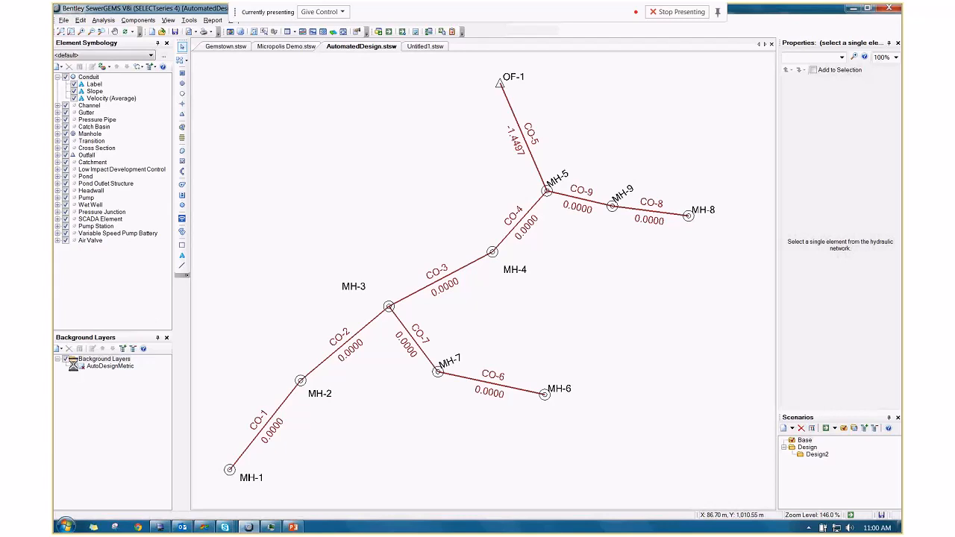
left_click(569, 312)
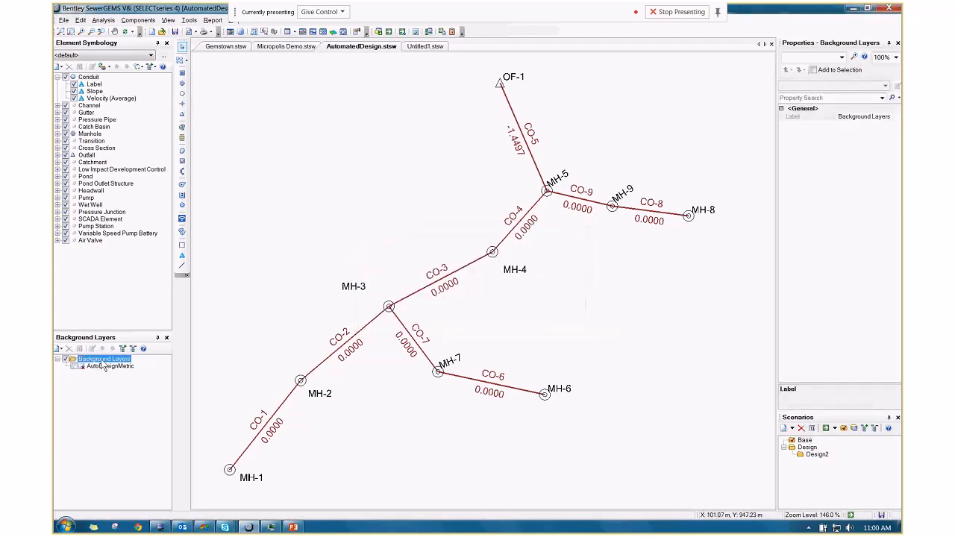
right_click(103, 362)
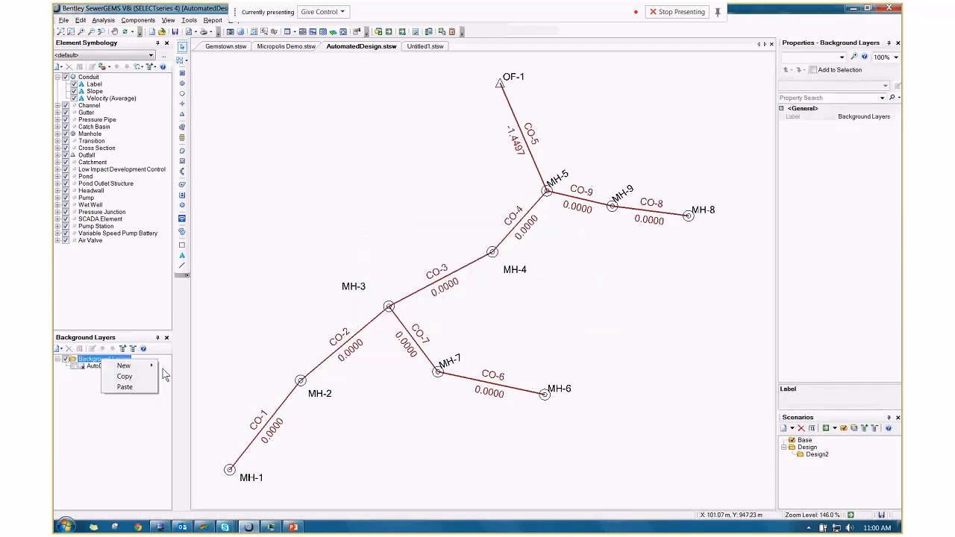
mouse_move(152, 365)
left_click(196, 366)
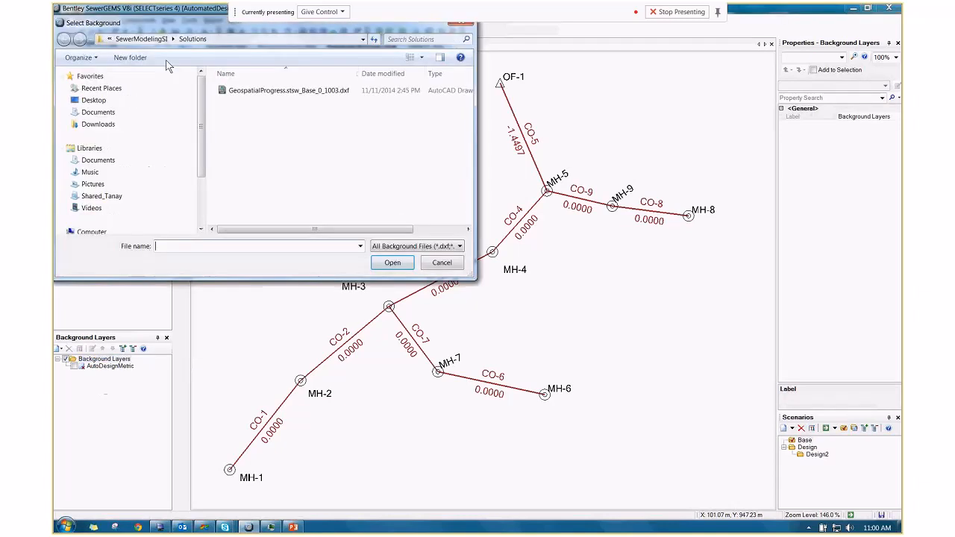
left_click(158, 41)
double_click(227, 103)
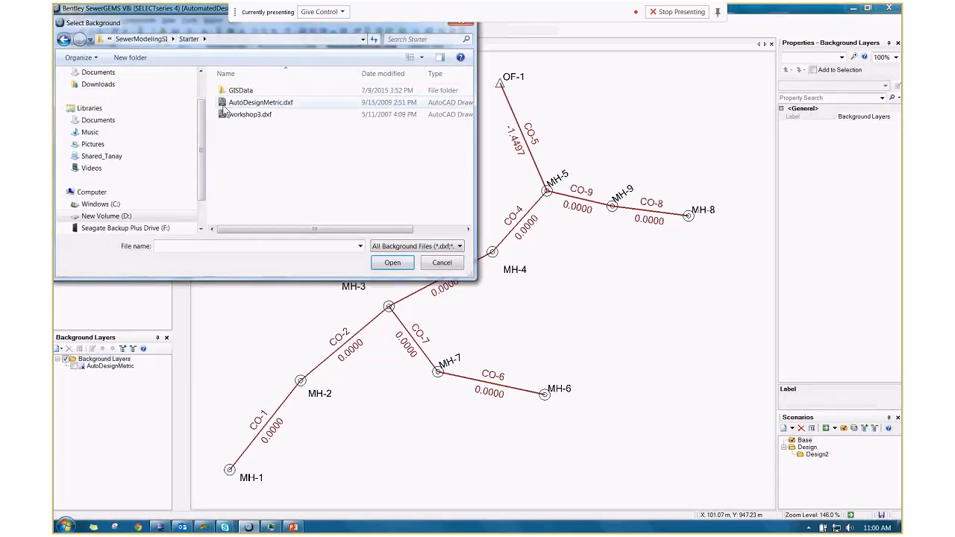
left_click(253, 102)
left_click(393, 262)
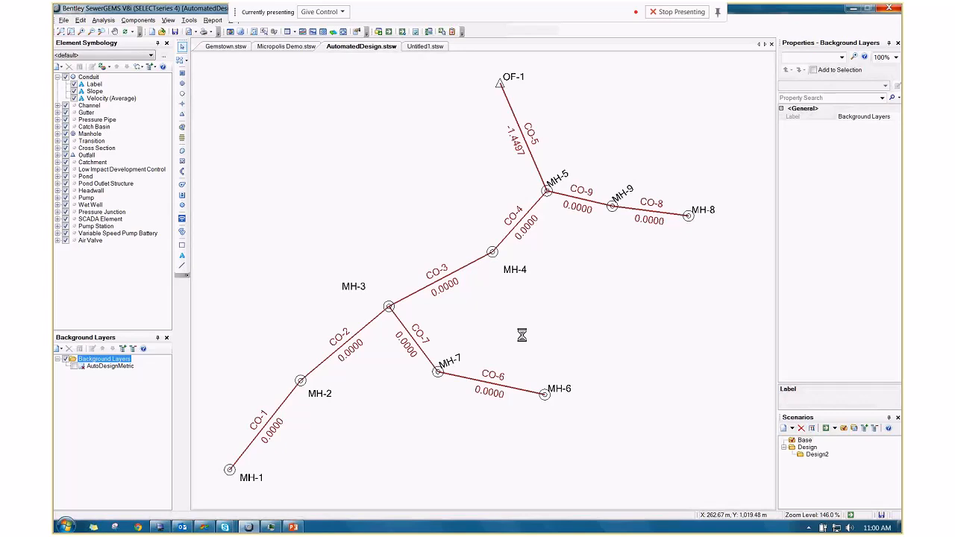
left_click(484, 327)
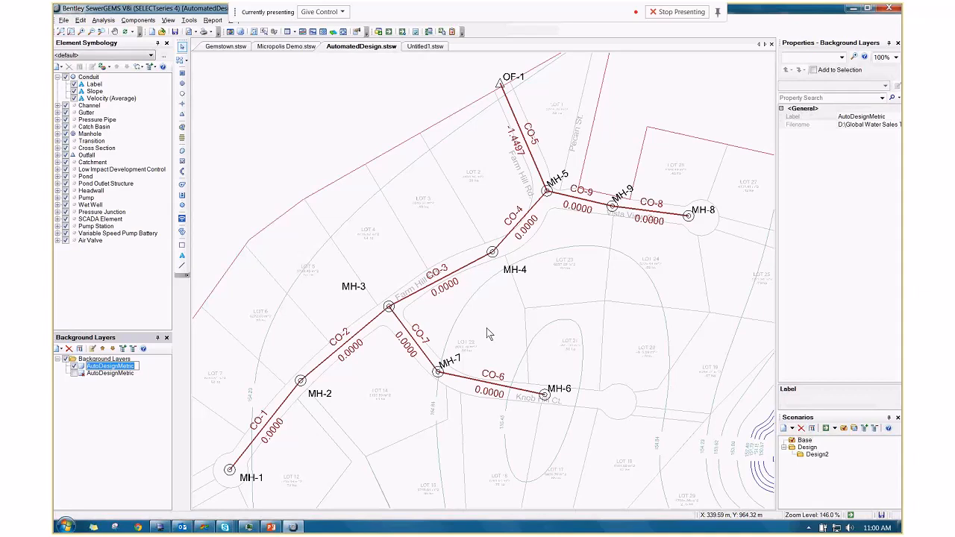
Review the model's drawing options, checking the drawing mode and plot scale factor, and close them without changes.
left_click_drag(511, 335, 548, 334)
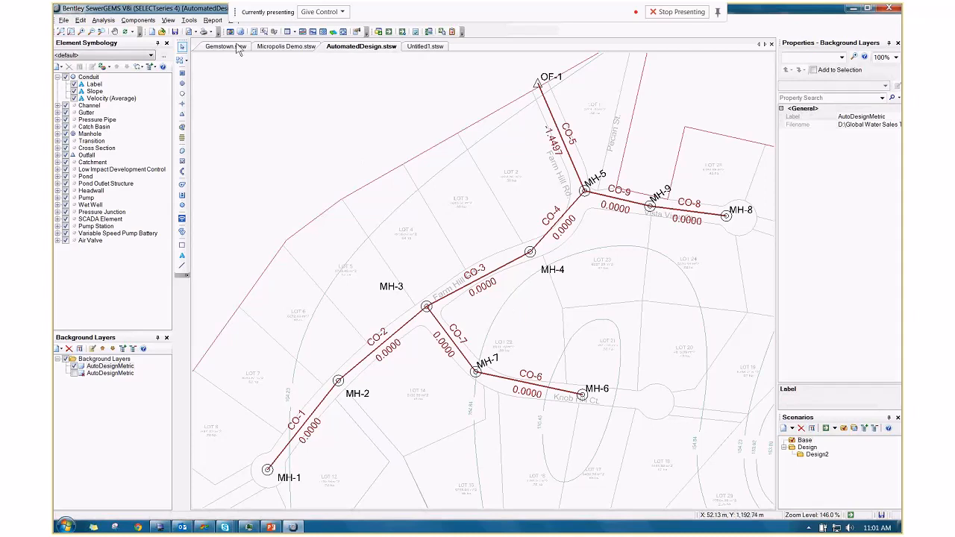
left_click(718, 13)
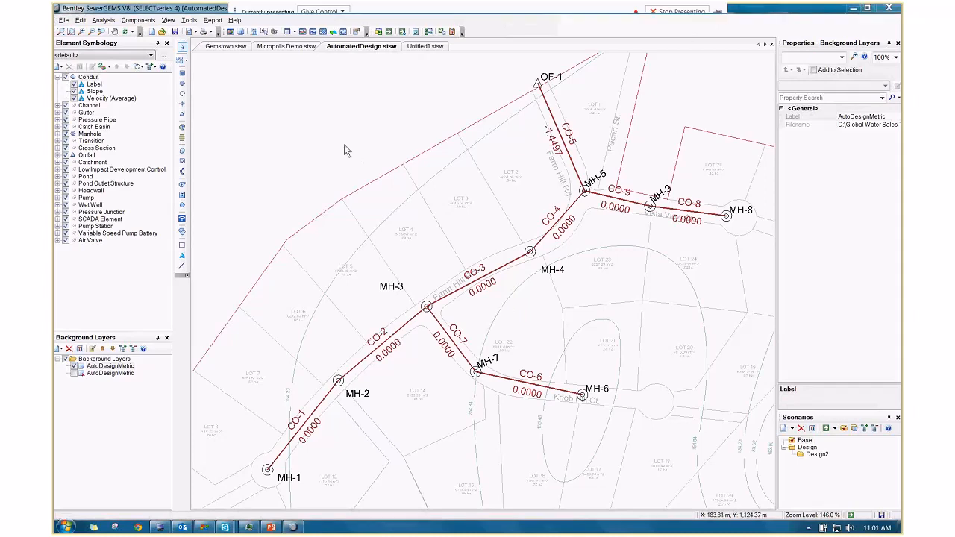
left_click(360, 160)
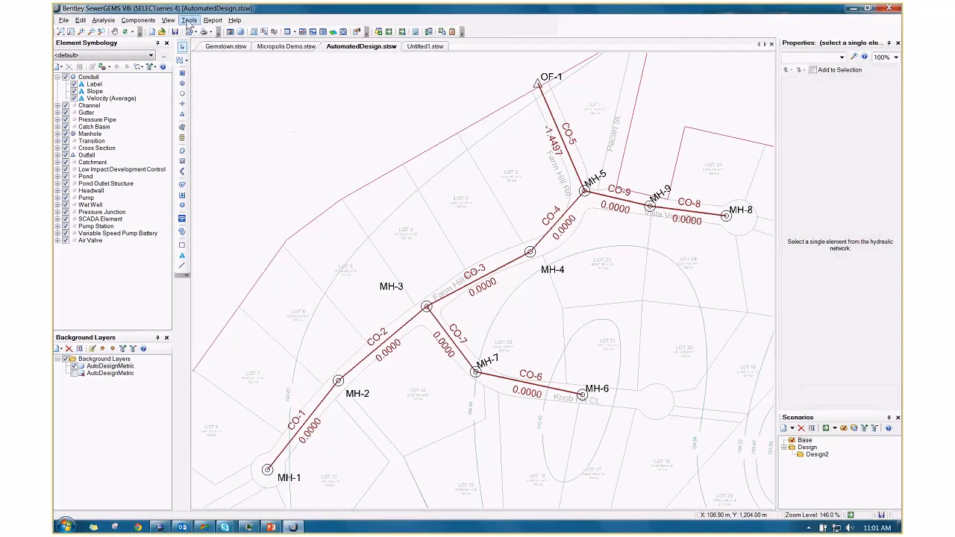
left_click(190, 21)
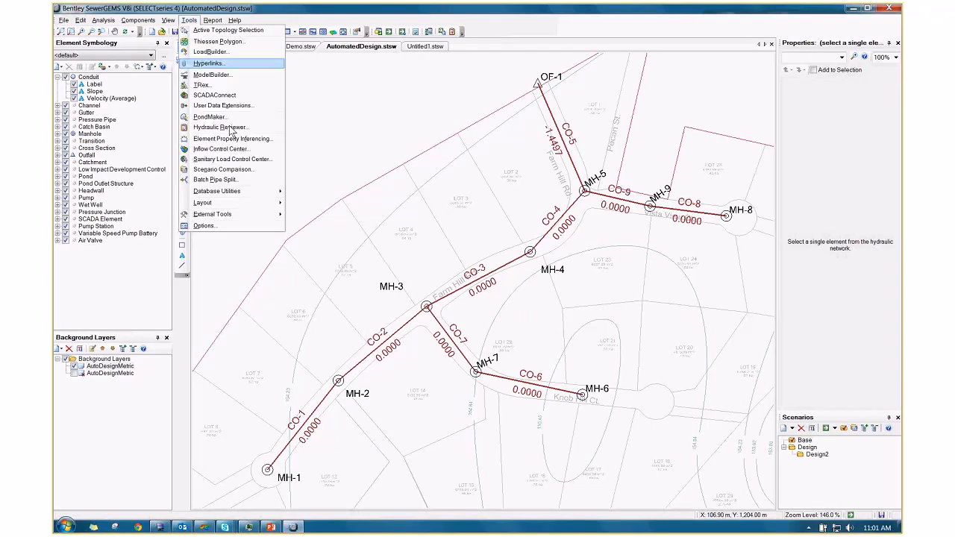
left_click(255, 226)
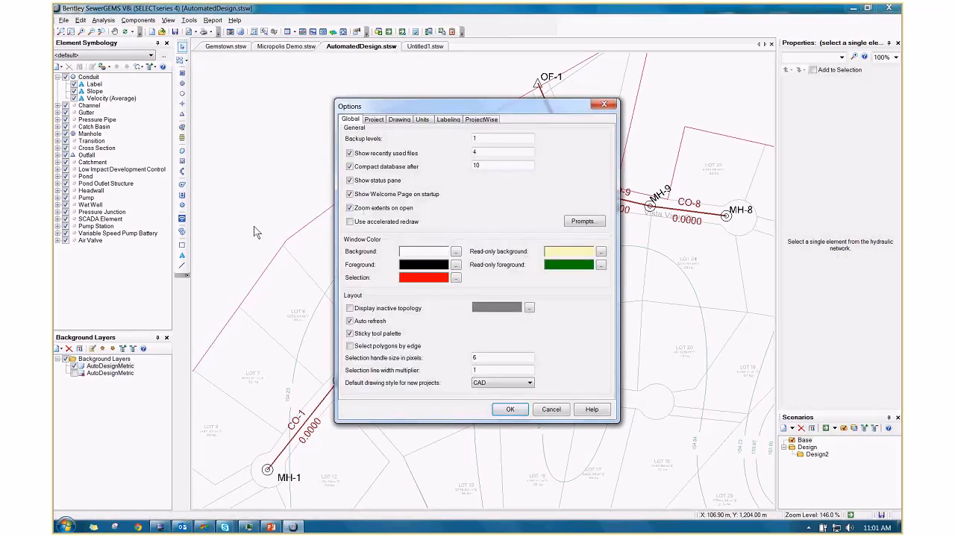
left_click(408, 125)
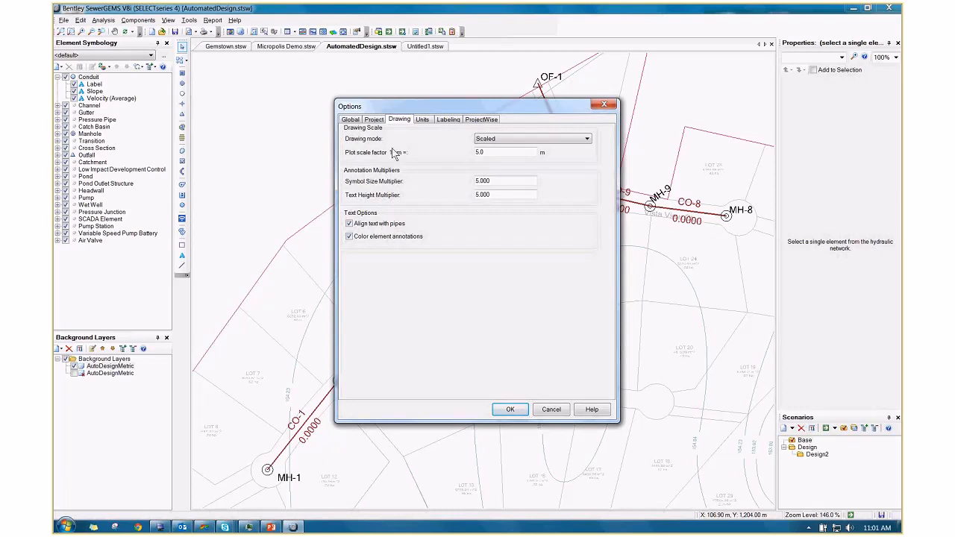
double_click(482, 153)
left_click(498, 152)
left_click(601, 111)
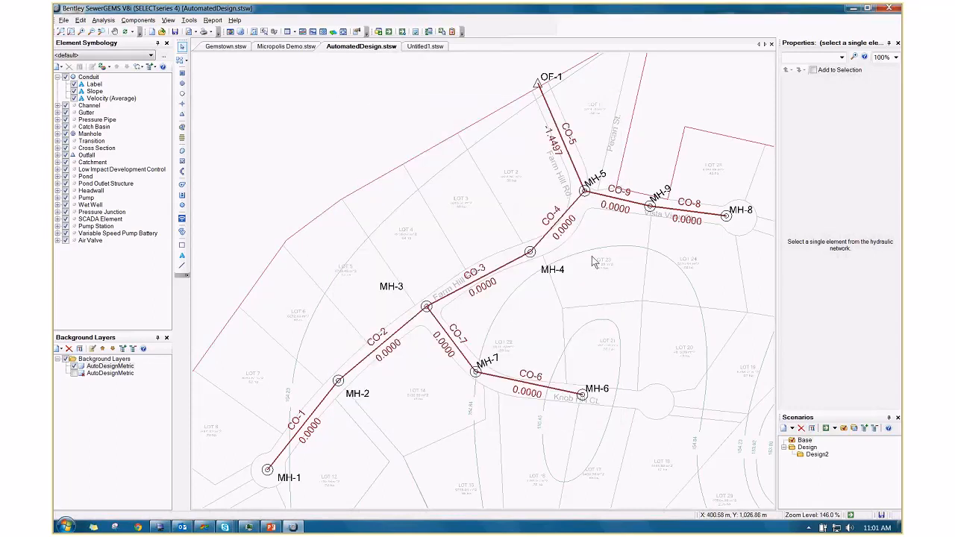
Examine the sewer network along the streets from manhole MH-1 to outfall OF-1, including the outfall's properties.
mouse_move(592, 256)
left_mouse_down()
mouse_move(584, 247)
mouse_move(601, 227)
left_mouse_up()
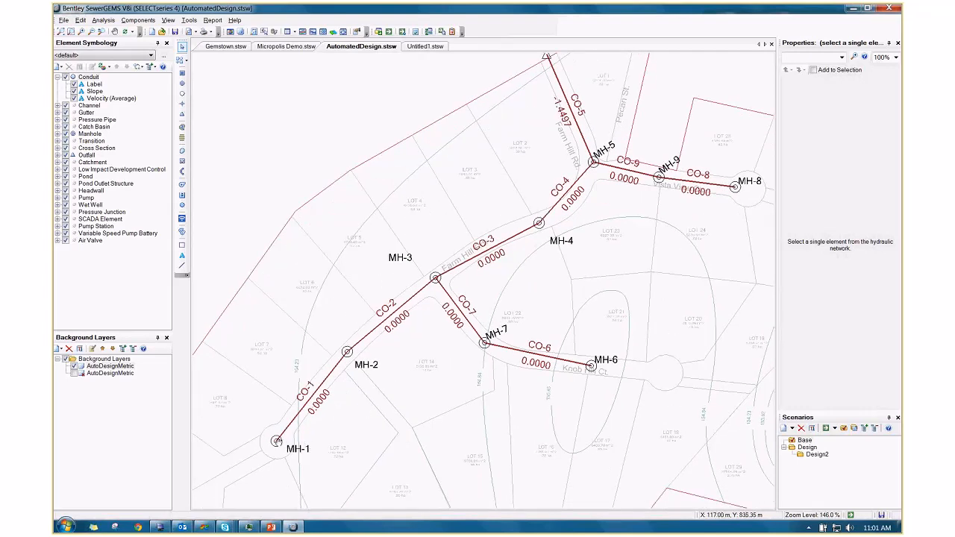
left_click_drag(276, 440, 303, 413)
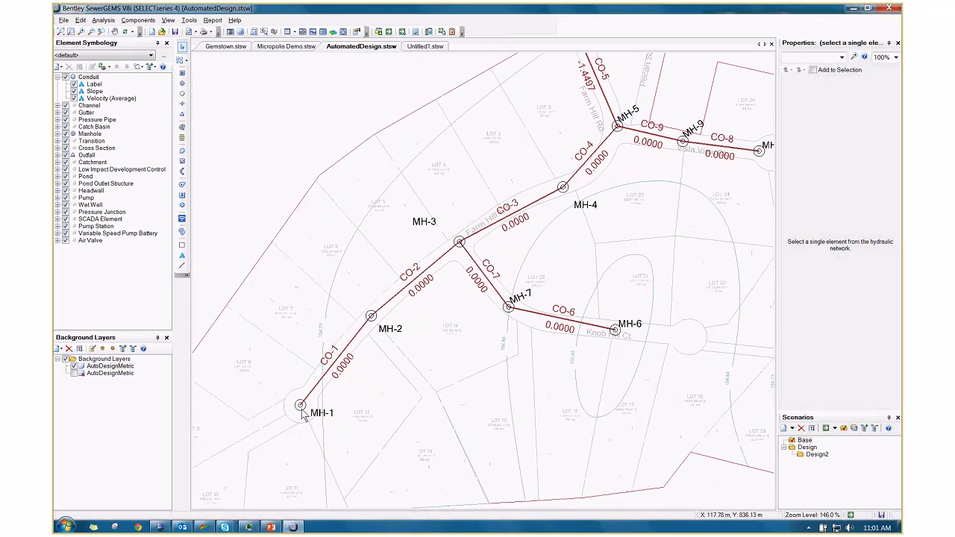
scroll(302, 414, "up", 2)
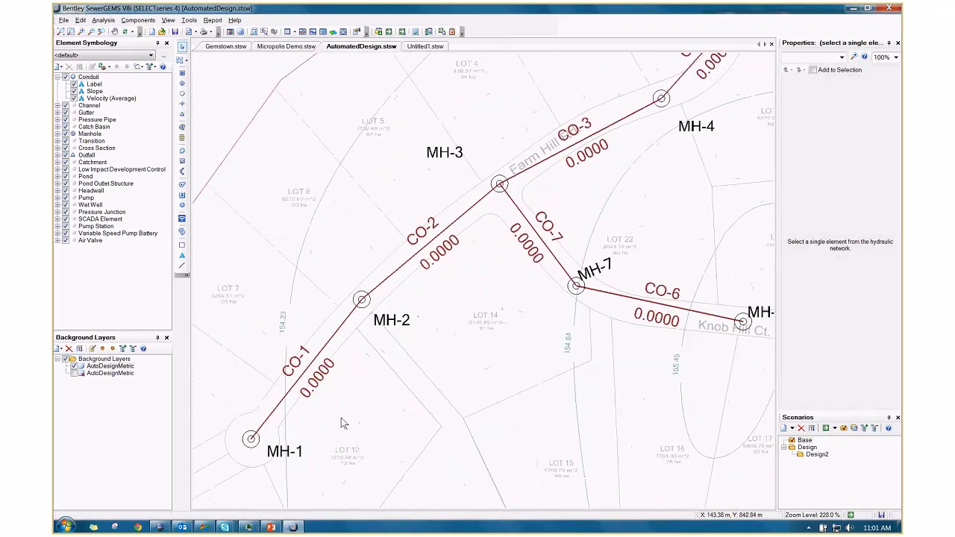
scroll(341, 418, "down", 2)
left_click_drag(337, 404, 320, 424)
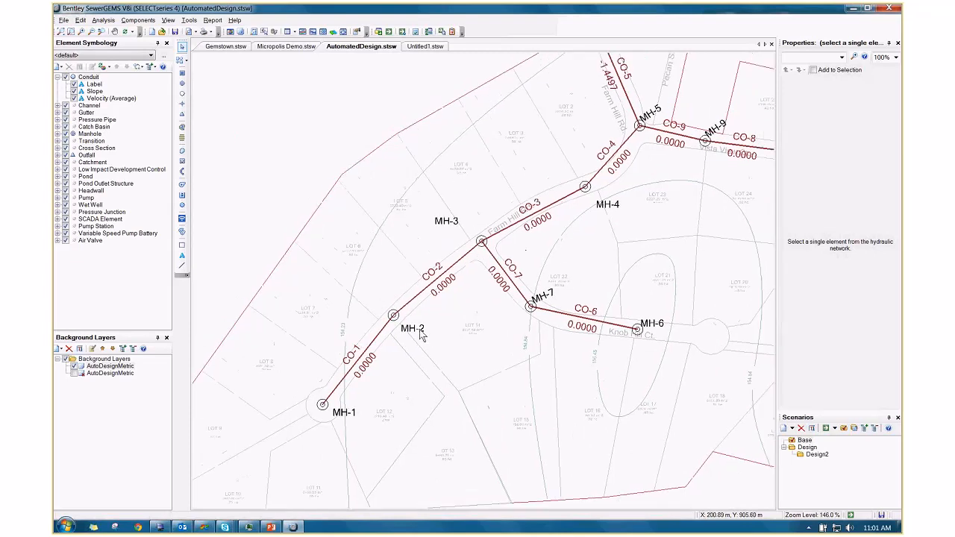
left_click_drag(565, 271, 428, 372)
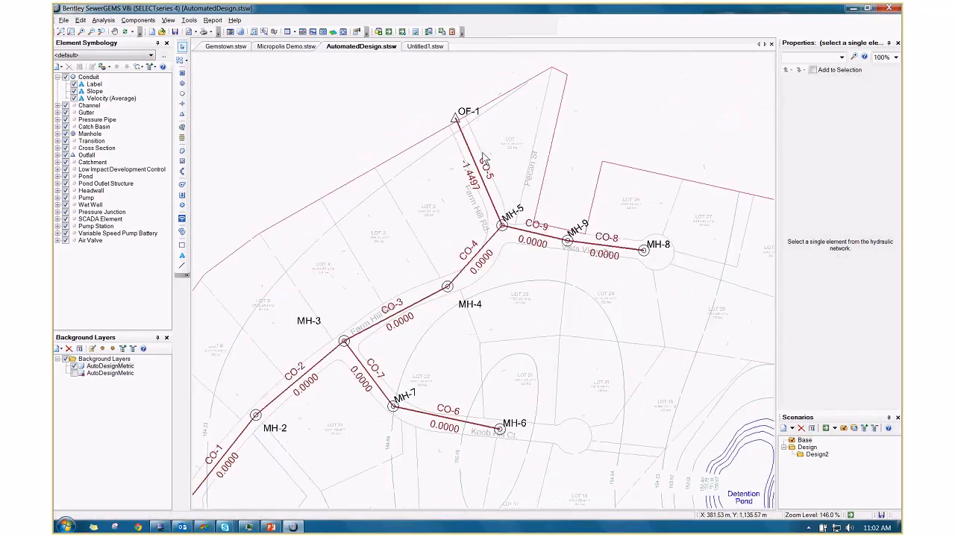
left_click_drag(467, 124, 555, 221)
left_click(545, 214)
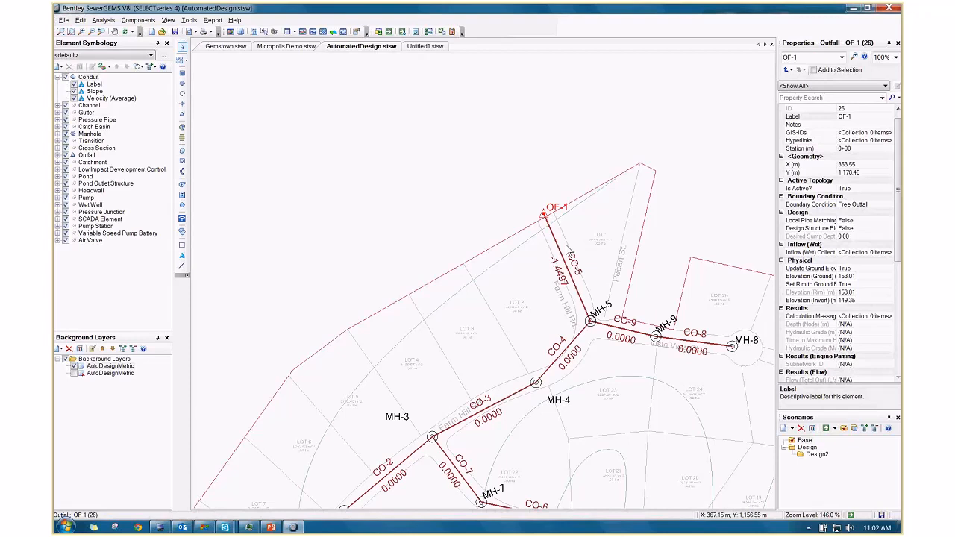
scroll(569, 250, "down", 2)
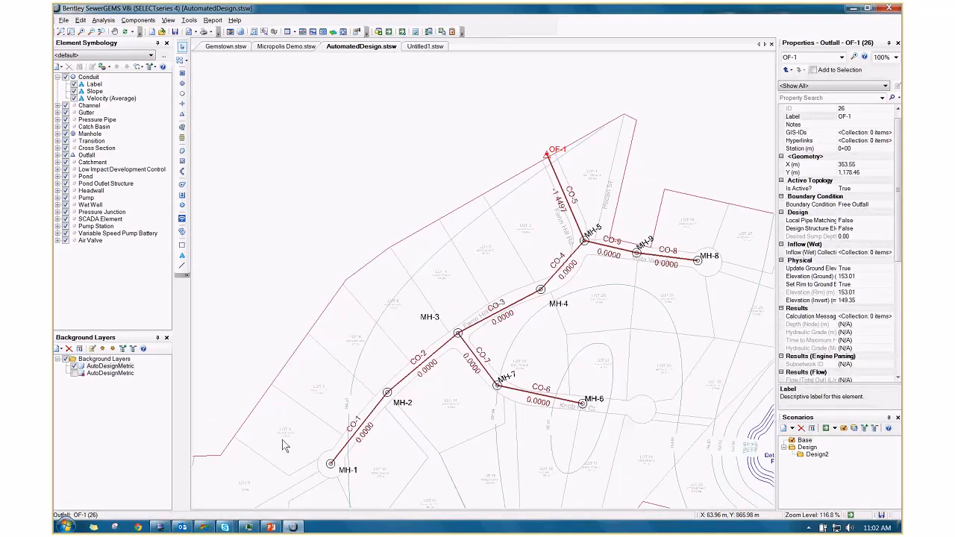
View the properties of the conduit Slope annotation in the element symbology.
left_click(94, 91)
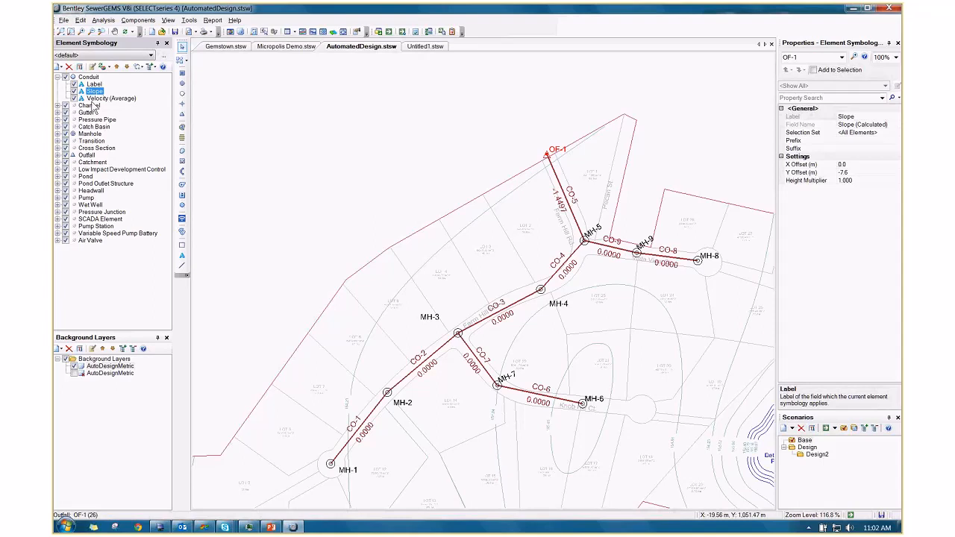
left_click_drag(380, 367, 421, 326)
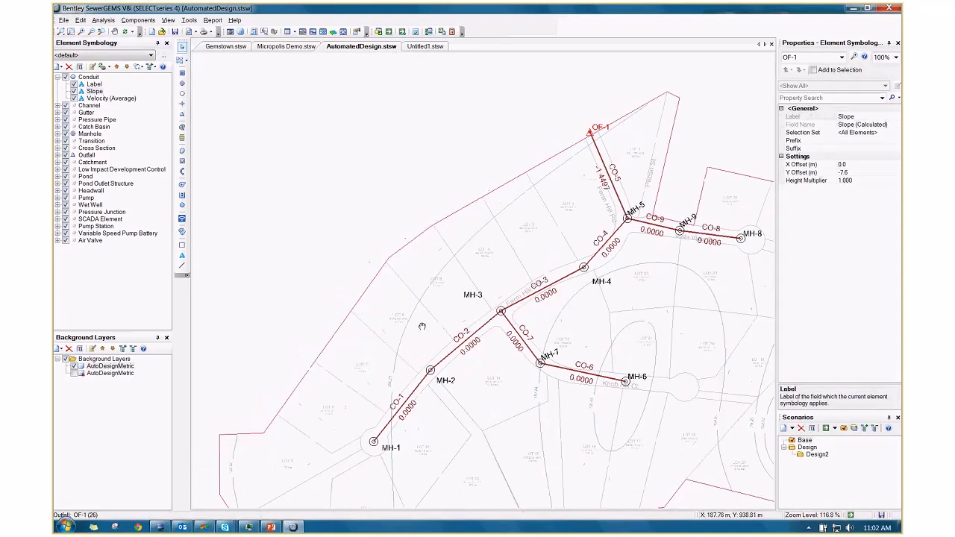
Inspect the label and slope annotations of conduit CO-2 between MH-2 and MH-3, and clear the selection.
scroll(422, 326, "up", 5)
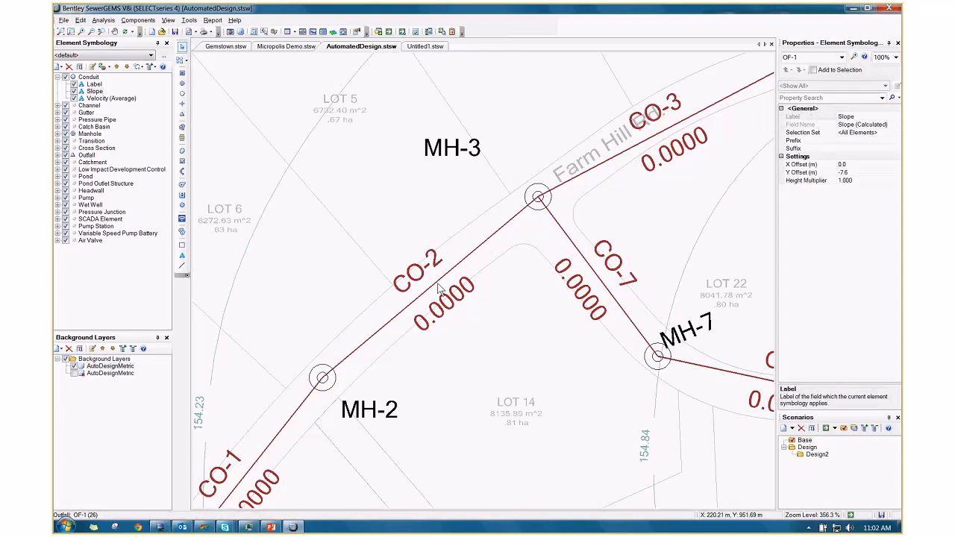
left_click(452, 307)
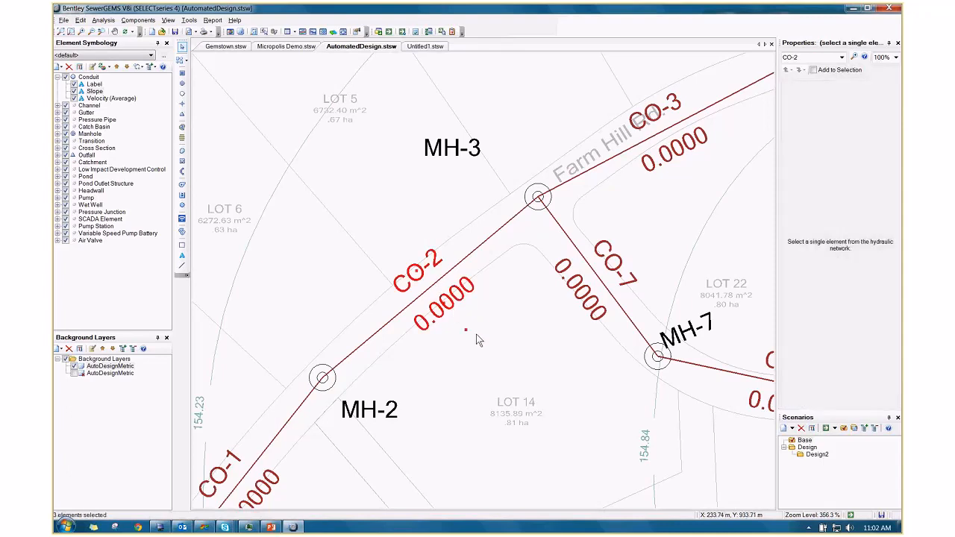
left_click(524, 362)
scroll(472, 293, "down", 1)
scroll(446, 277, "down", 3)
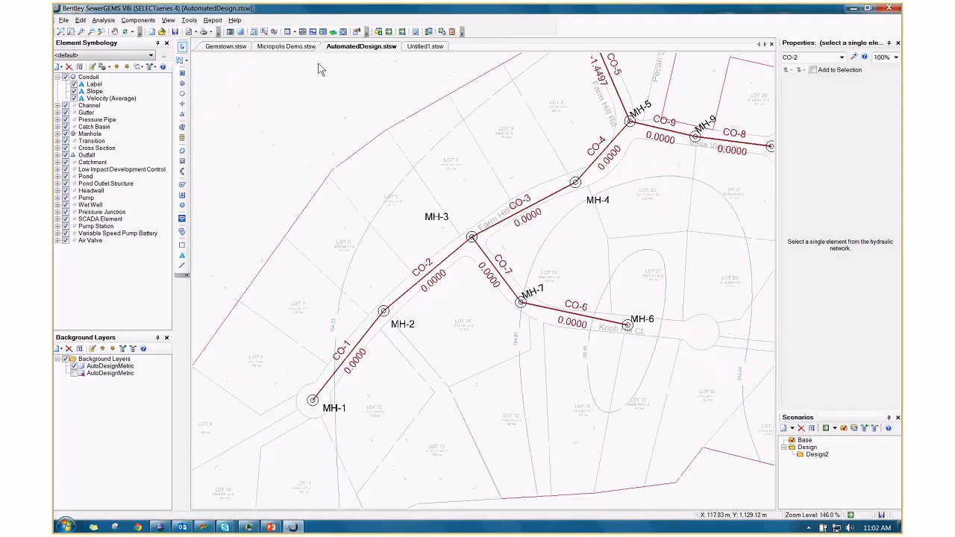
Review the ground and invert elevation columns in the manhole FlexTable and close the table.
left_click(295, 33)
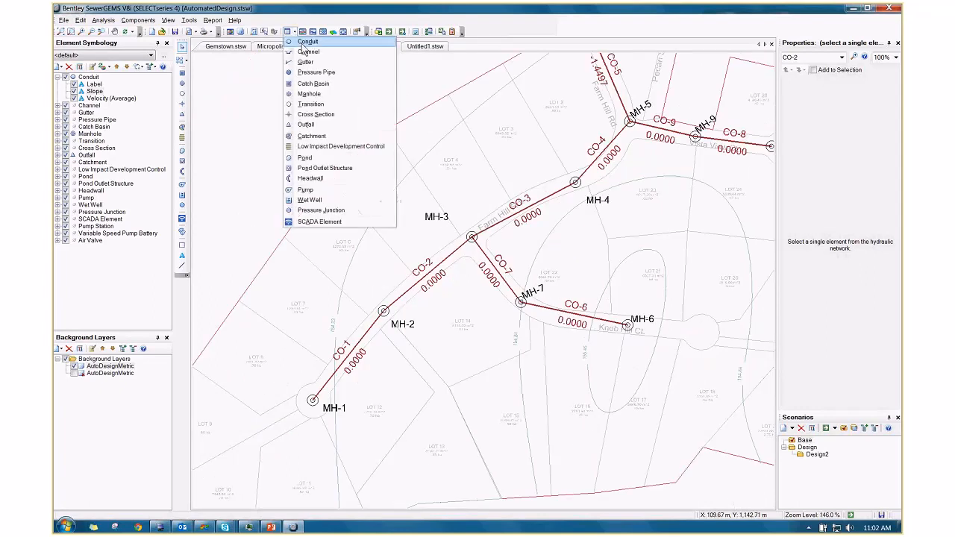
left_click(322, 94)
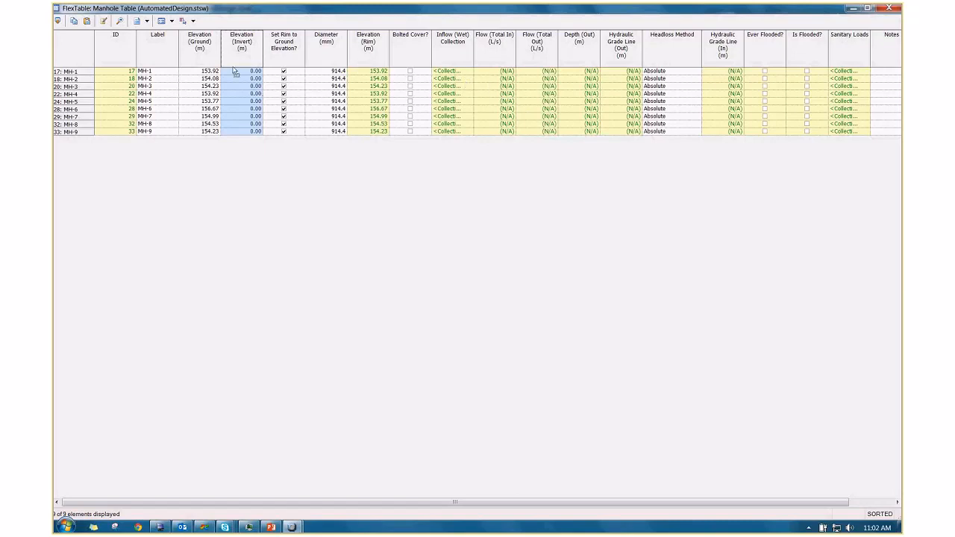
left_click(208, 60)
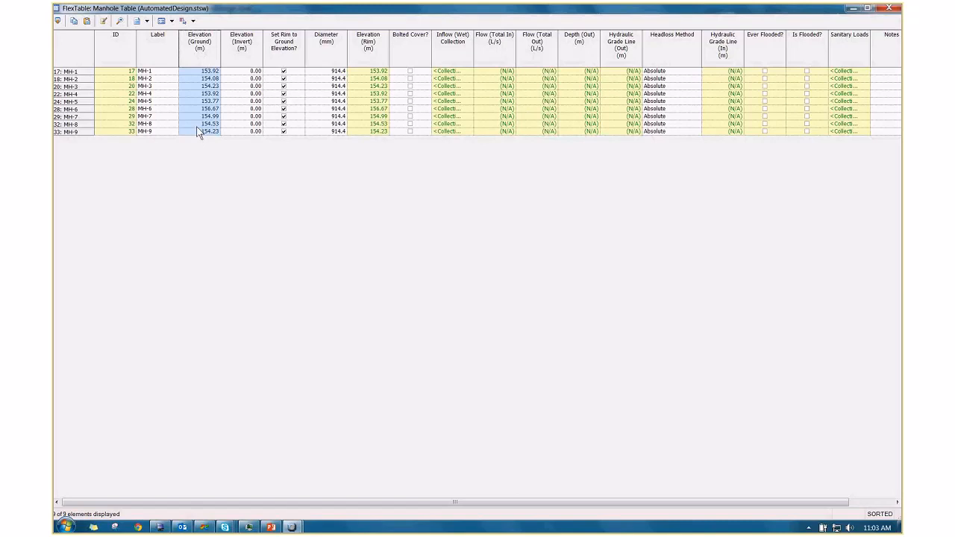
left_click(250, 52)
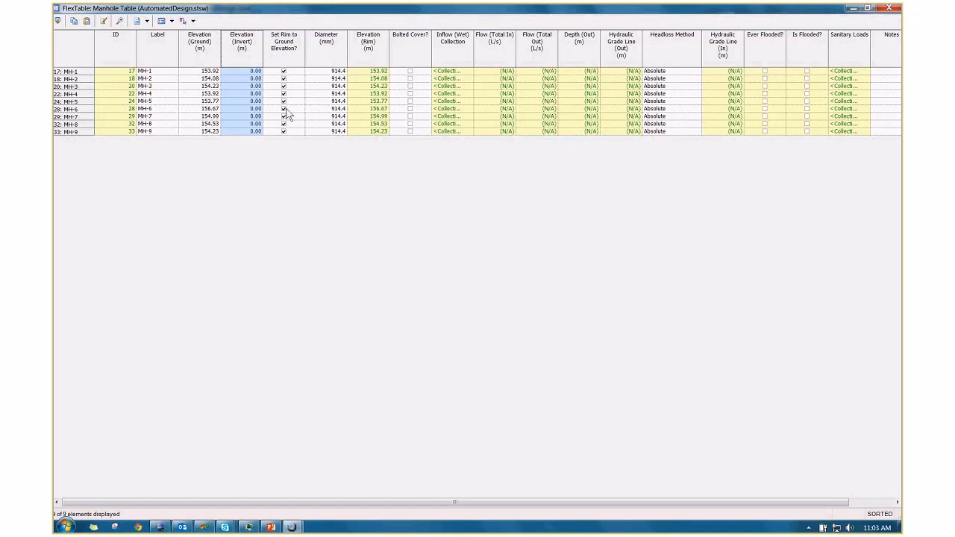
left_click(890, 9)
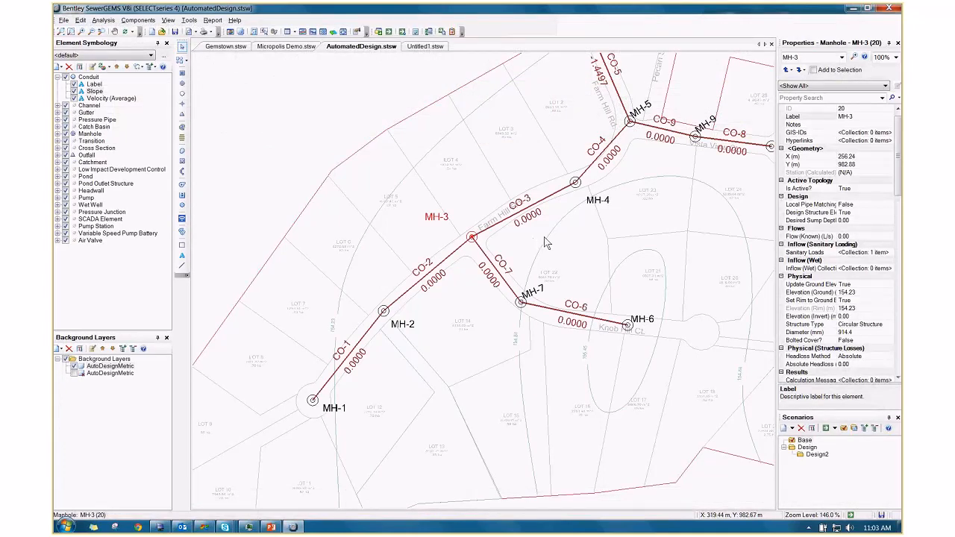
Set the Size of all conduits to 100 mm with a global edit in the conduit FlexTable.
left_click(289, 31)
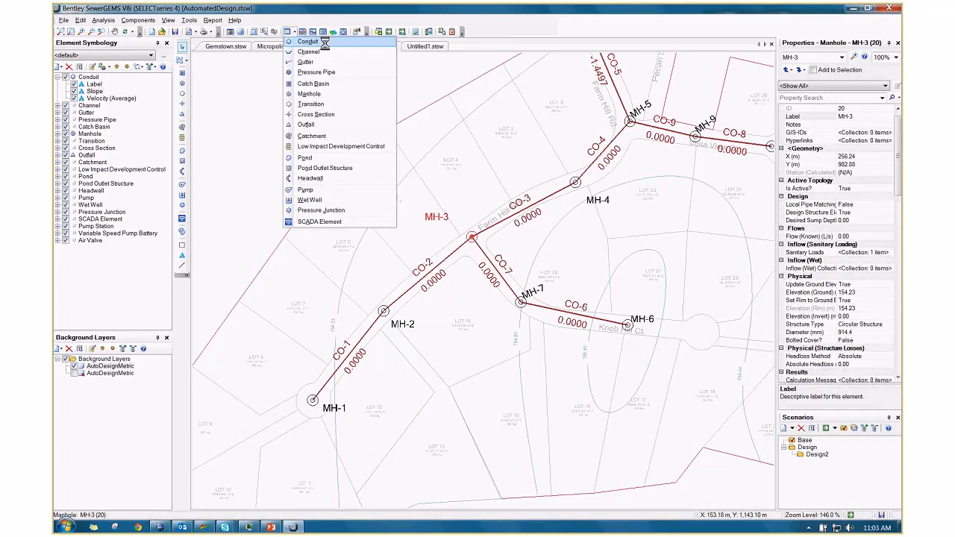
left_click(325, 43)
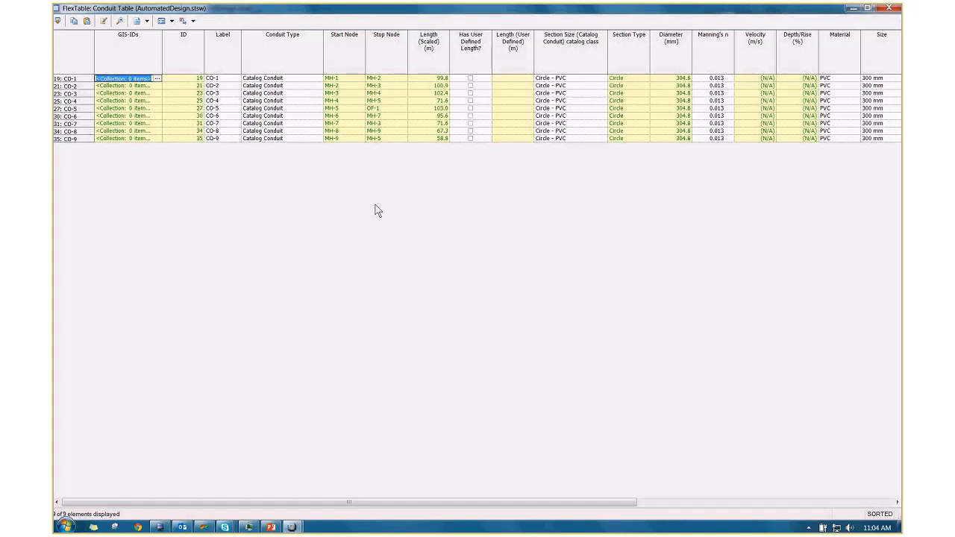
scroll(376, 205, "right", 2)
scroll(377, 209, "right", 2)
left_click(633, 67)
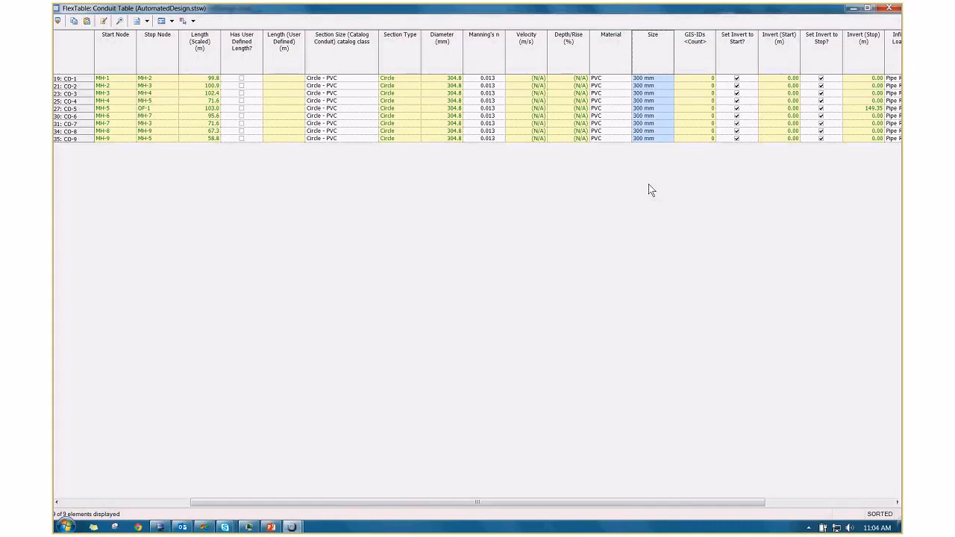
right_click(655, 50)
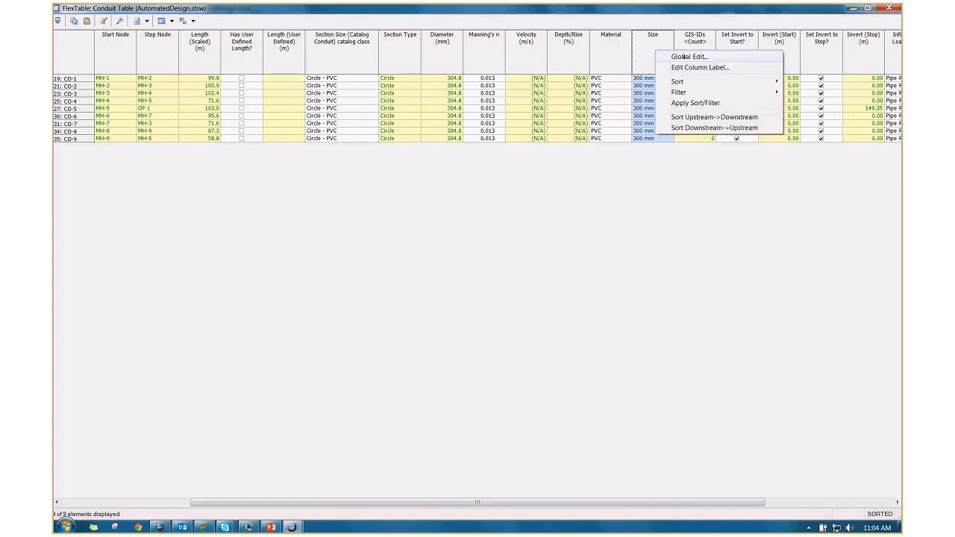
left_click(684, 56)
left_click(461, 241)
left_click(455, 245)
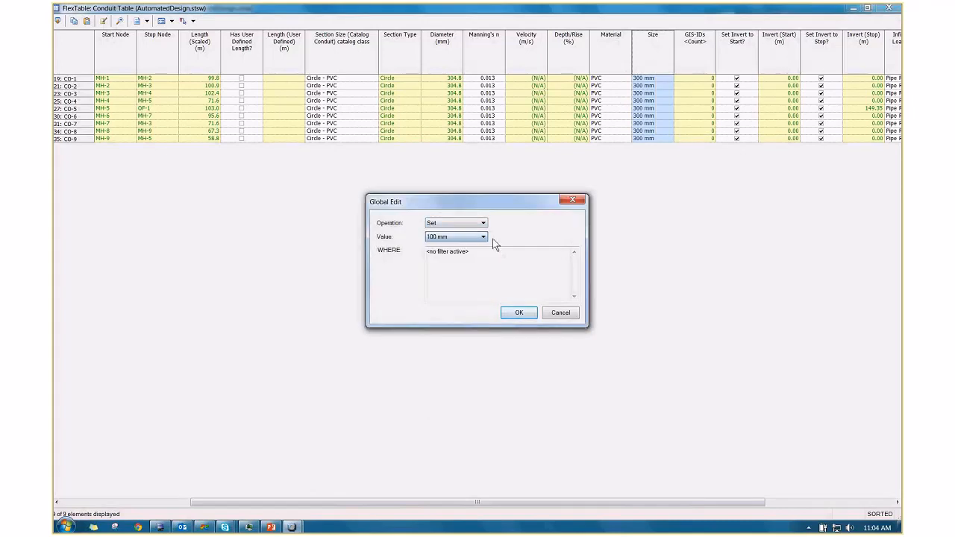
left_click(519, 312)
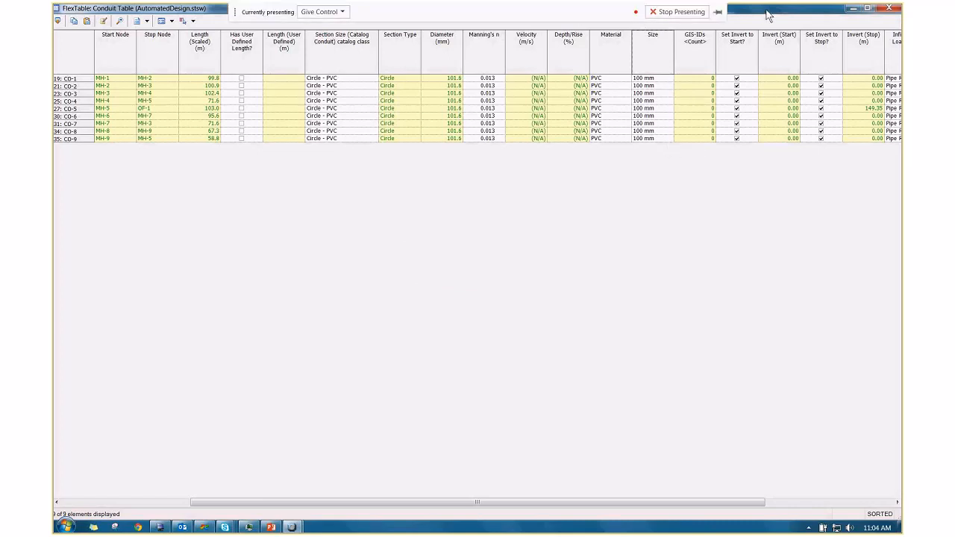
Restore the conduit FlexTable to a smaller window over the drawing, check the Size column and close the table.
mouse_move(768, 14)
left_mouse_down()
mouse_move(734, 62)
mouse_move(594, 60)
left_mouse_up()
left_click_drag(544, 482, 606, 481)
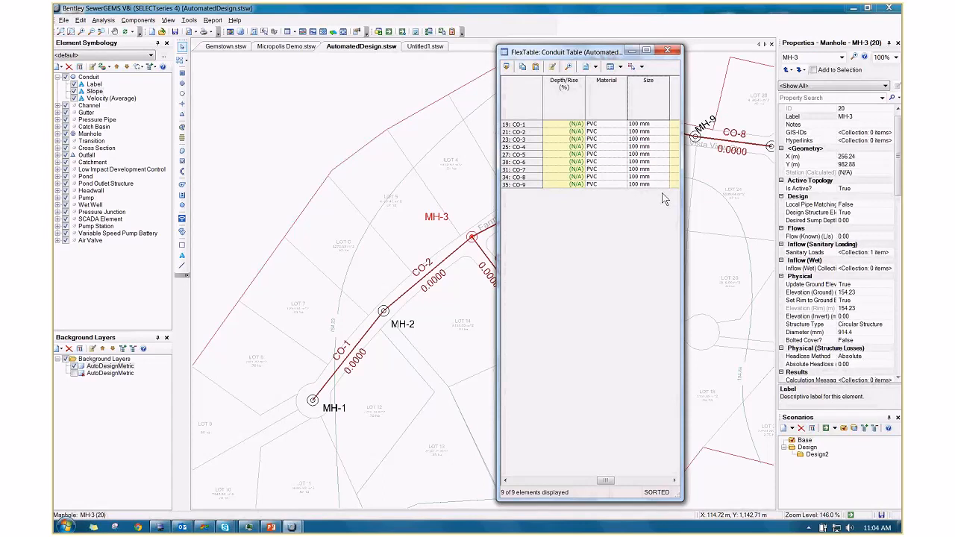
left_click(671, 52)
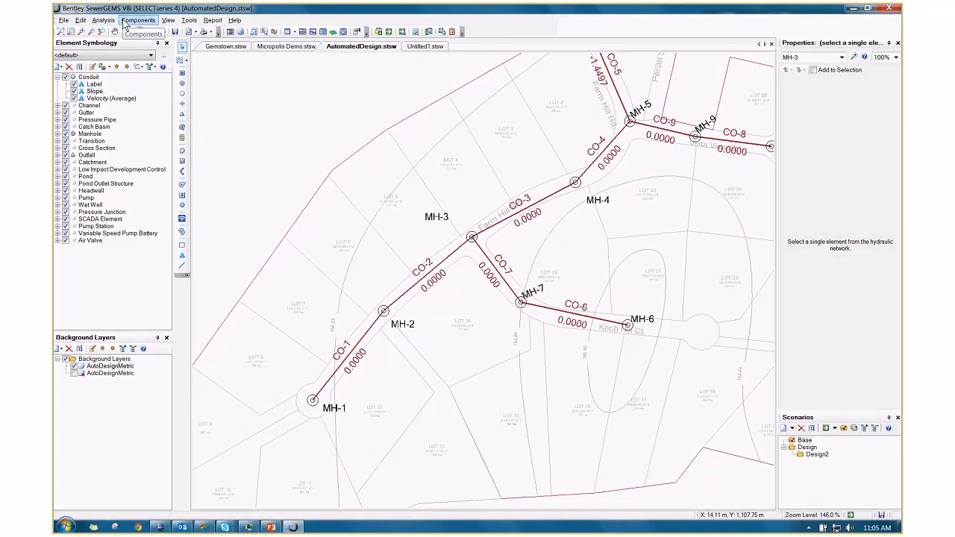
Review the manholes' unit sanitary loads, loading unit counts and MH-6's pattern load base flow in the Sanitary Load Control Center, and close it.
left_click(188, 22)
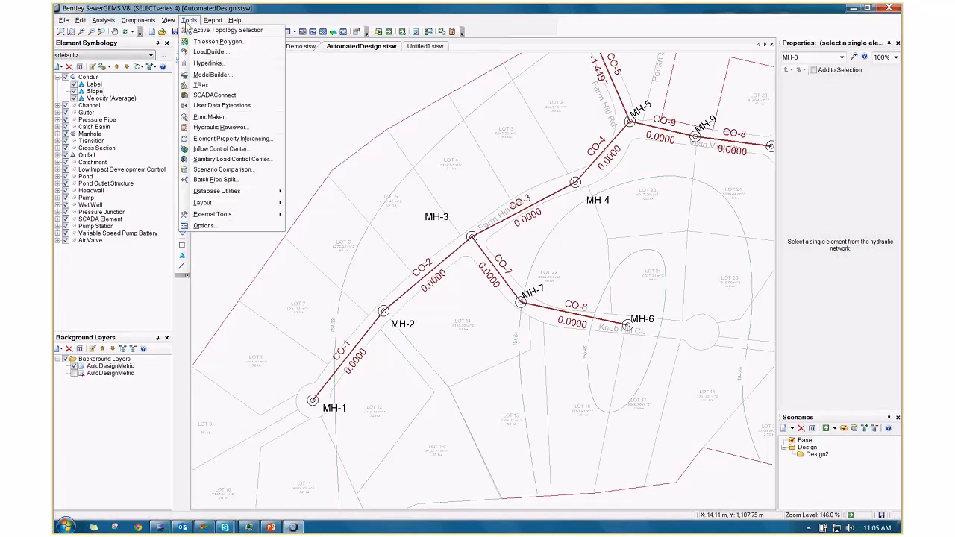
left_click(258, 167)
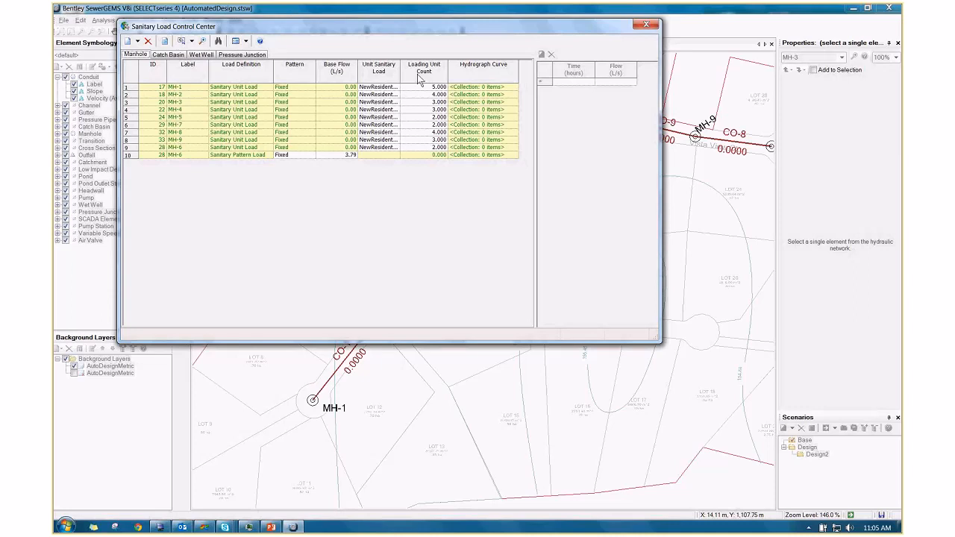
left_click_drag(400, 71, 424, 70)
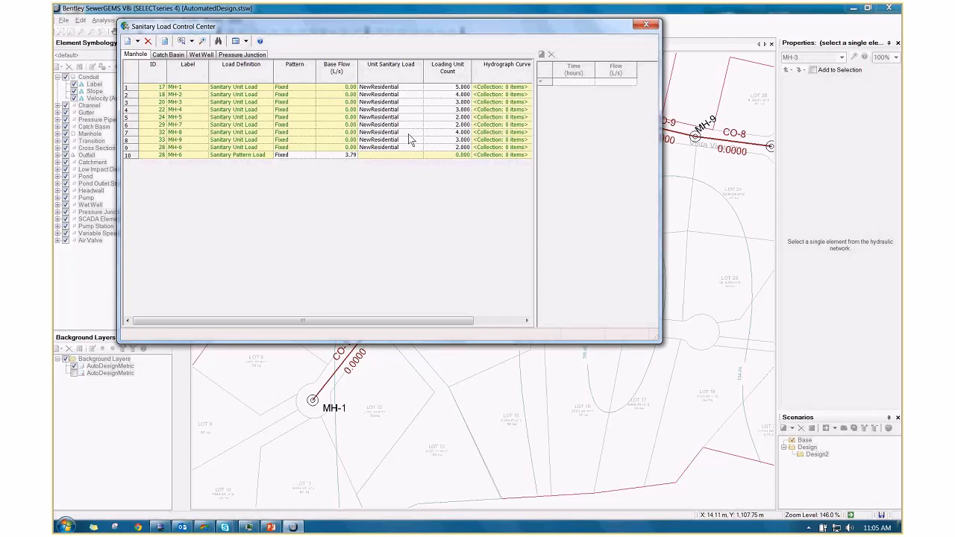
left_click(400, 73)
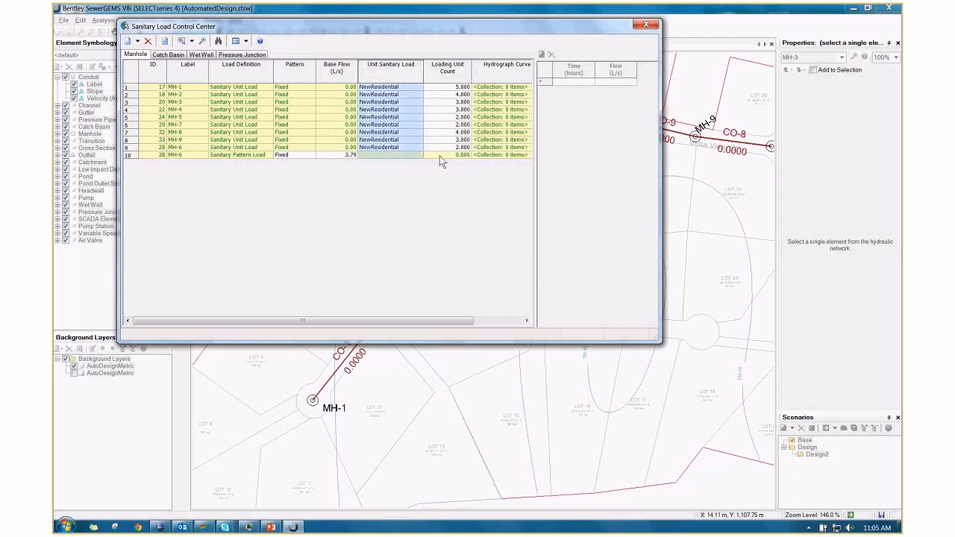
left_click(458, 73)
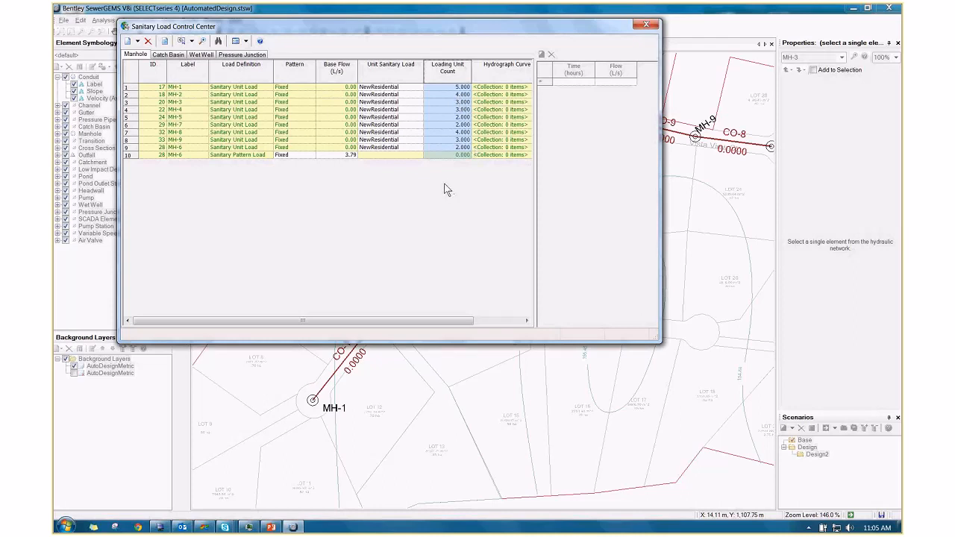
left_click(294, 156)
left_click(335, 156)
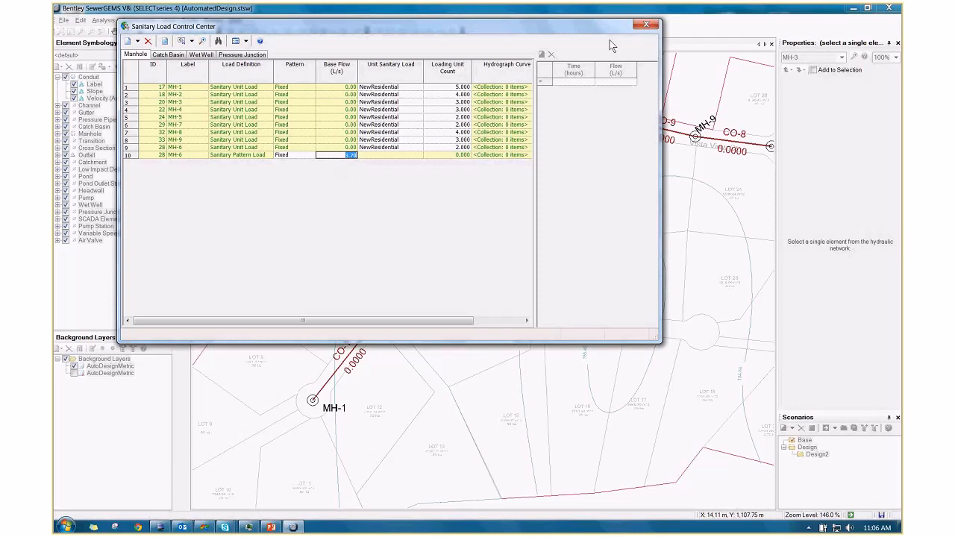
left_click(646, 25)
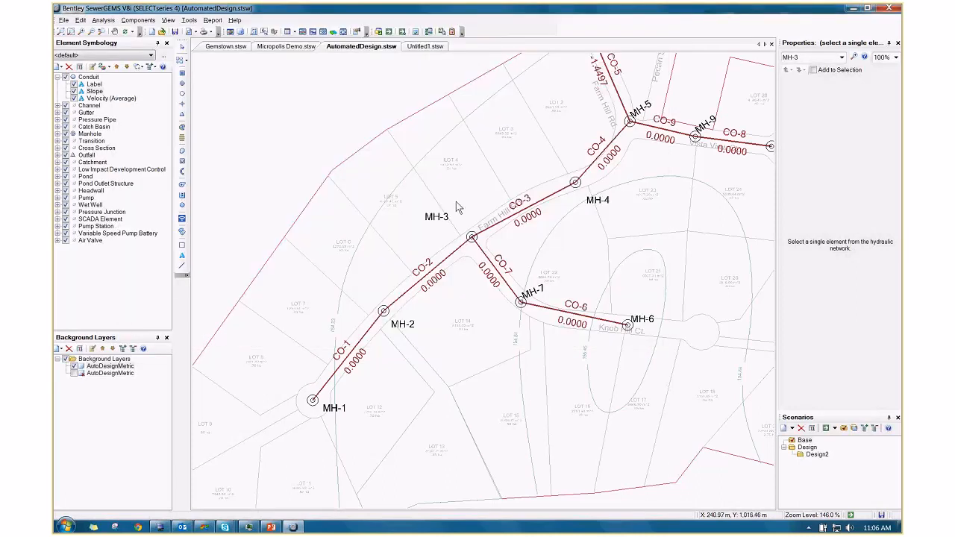
Review the gravity pipe velocity, cover and slope limits in the Default Design Constraints and close them without changes.
left_click_drag(480, 190, 433, 256)
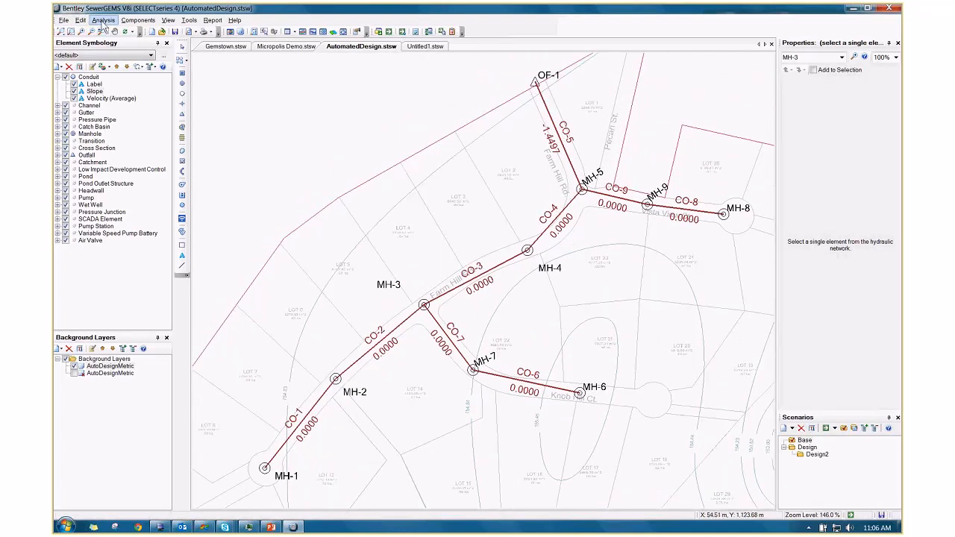
left_click(137, 20)
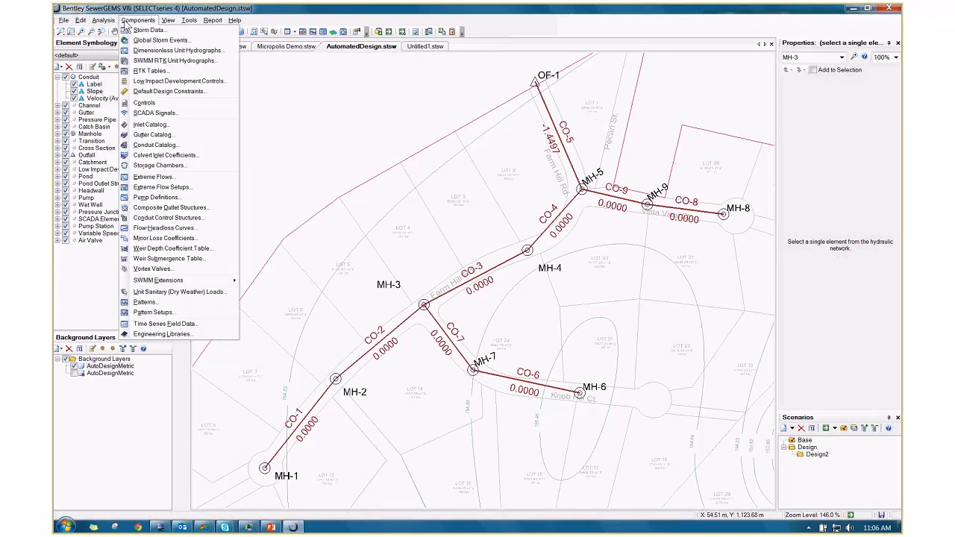
left_click(195, 91)
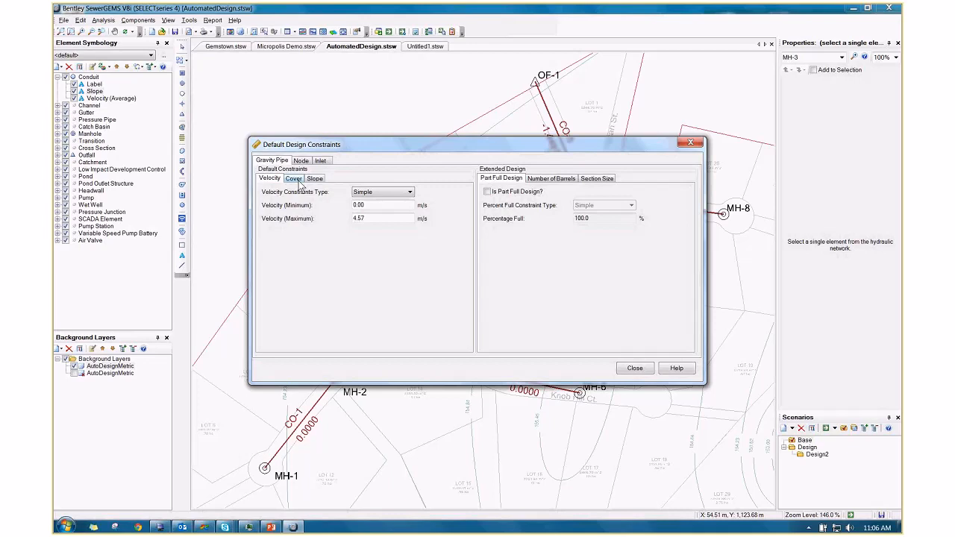
left_click(299, 182)
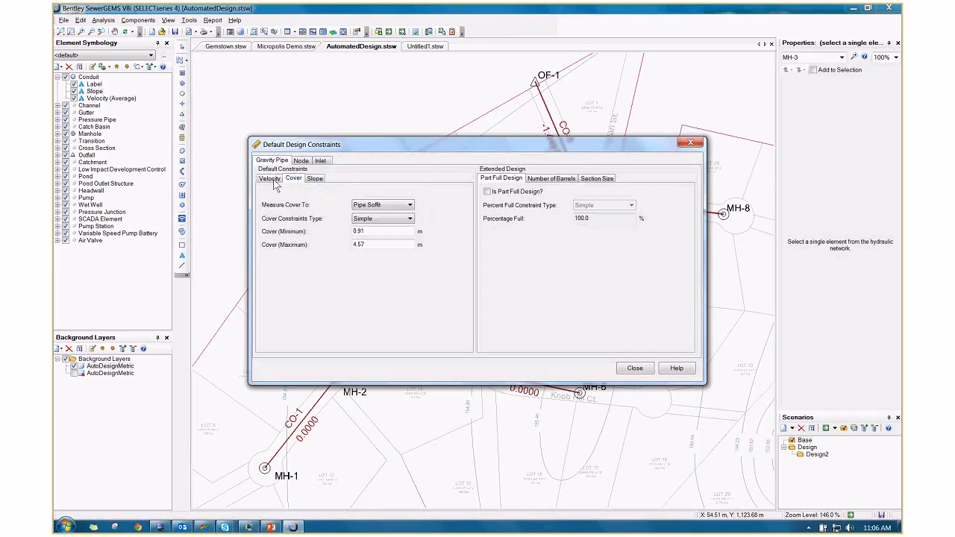
left_click(270, 179)
left_click(371, 205)
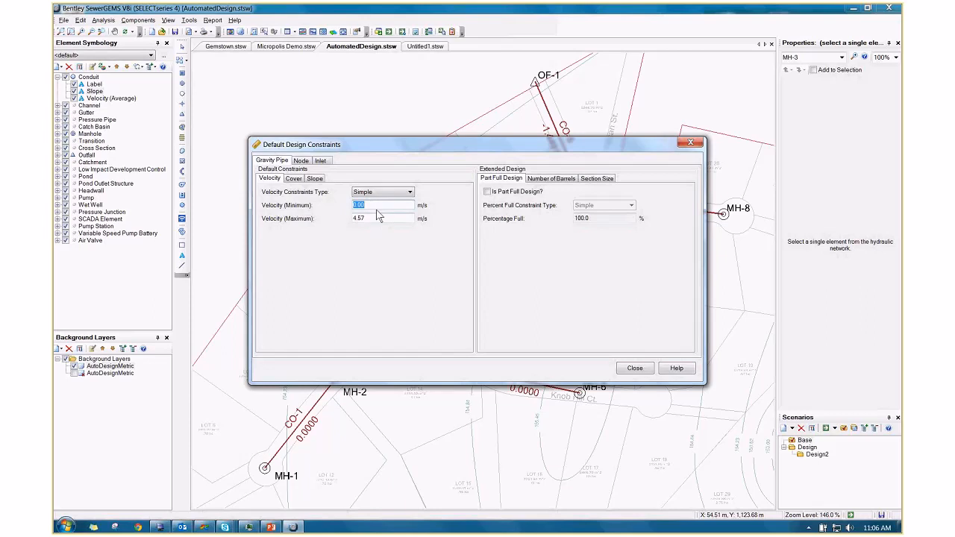
left_click(294, 180)
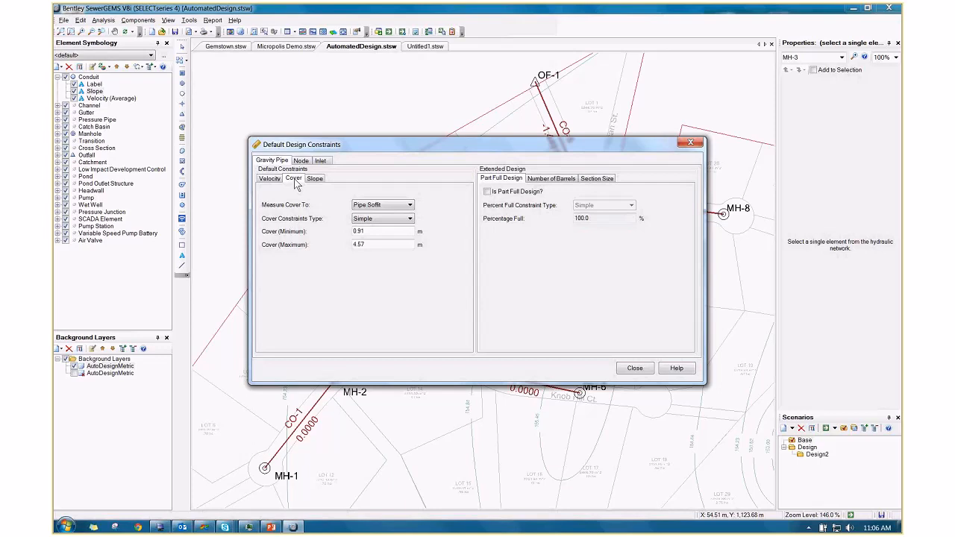
left_click(379, 231)
left_click(315, 178)
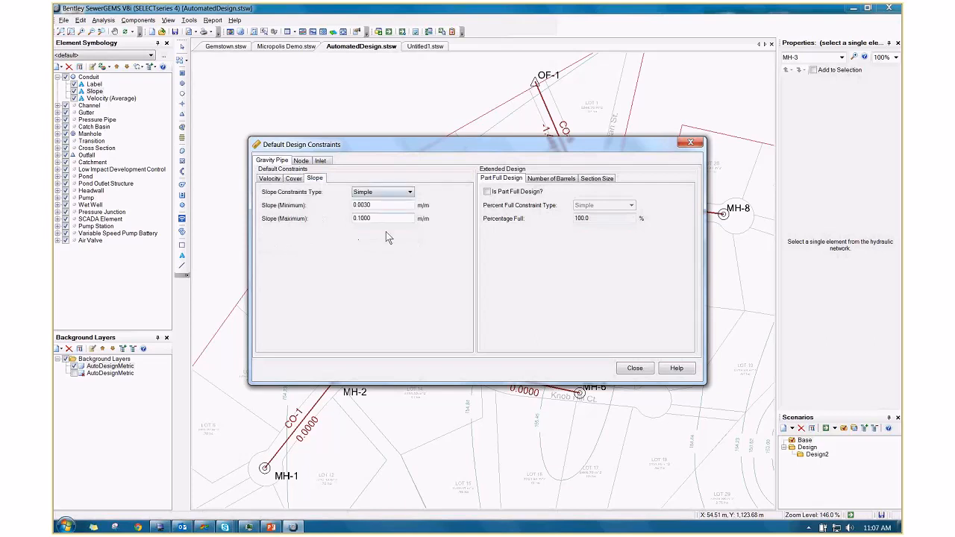
left_click(394, 210)
left_click(395, 218)
left_click(688, 143)
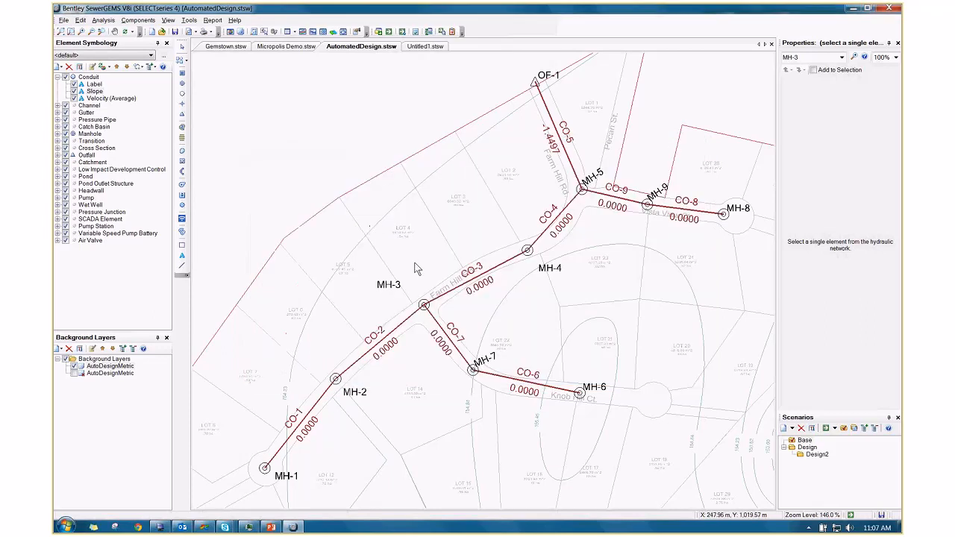
Make the Design scenario current, compute it and dismiss the calculation summary.
right_click(809, 450)
left_click(832, 371)
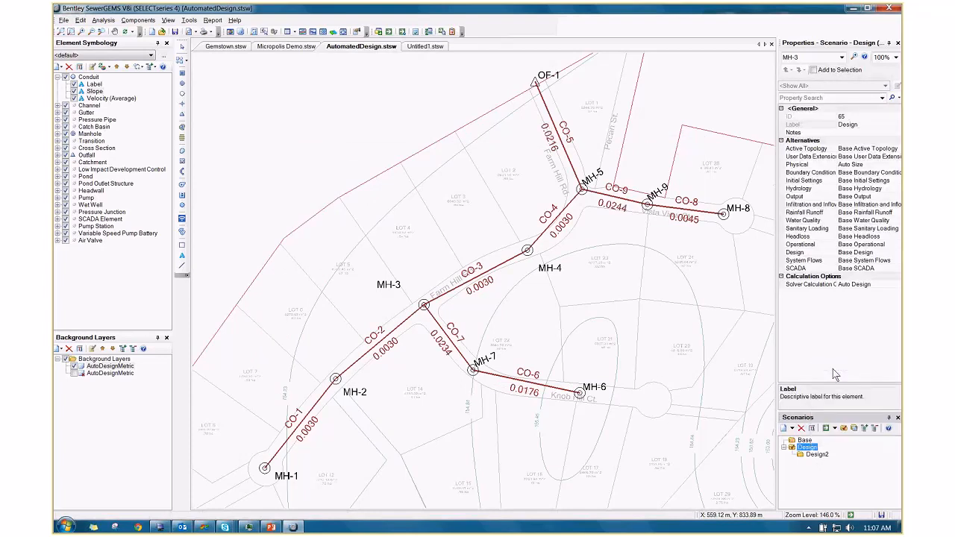
double_click(824, 419)
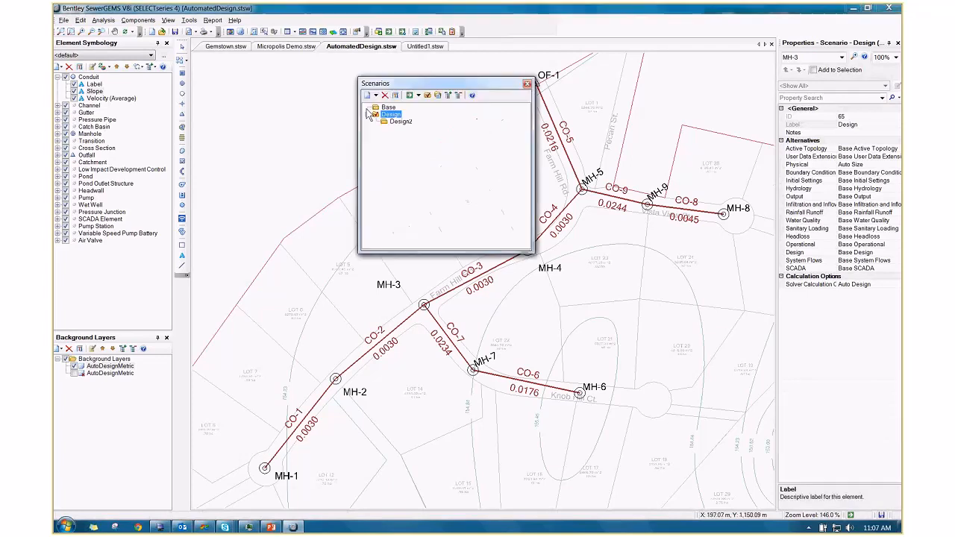
left_click(409, 96)
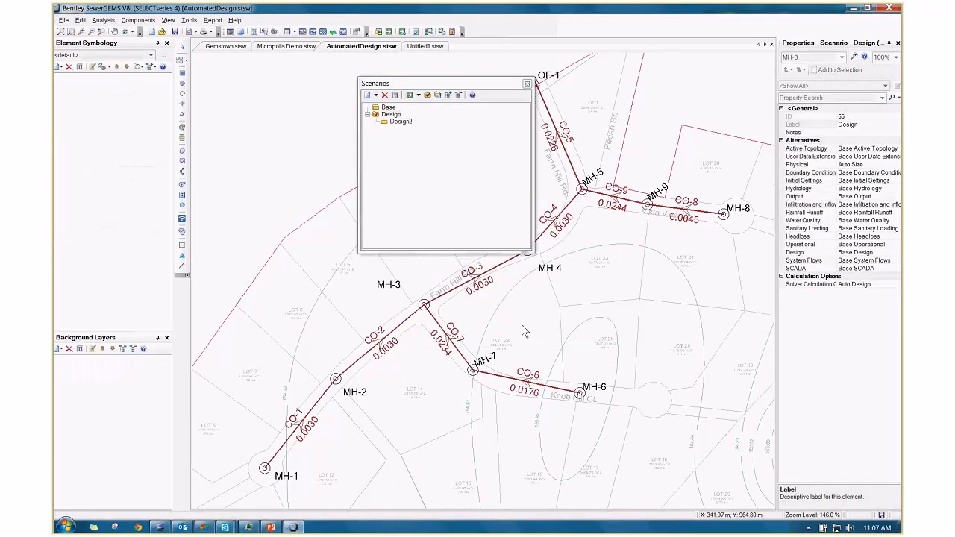
left_click_drag(479, 132, 514, 133)
left_click(618, 133)
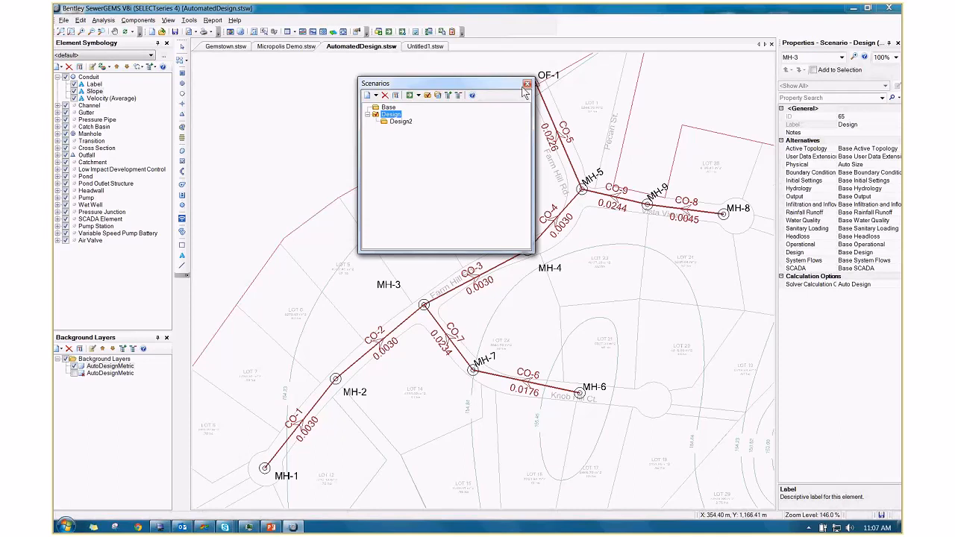
Dock the Scenarios window above the properties and inspect CO-1's slope label in the drawing.
double_click(522, 87)
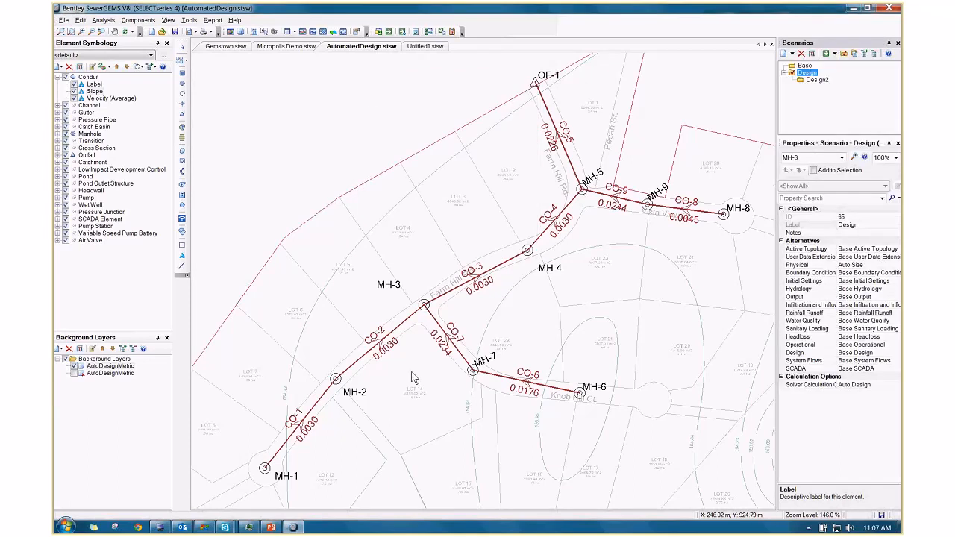
left_click_drag(419, 355, 463, 314)
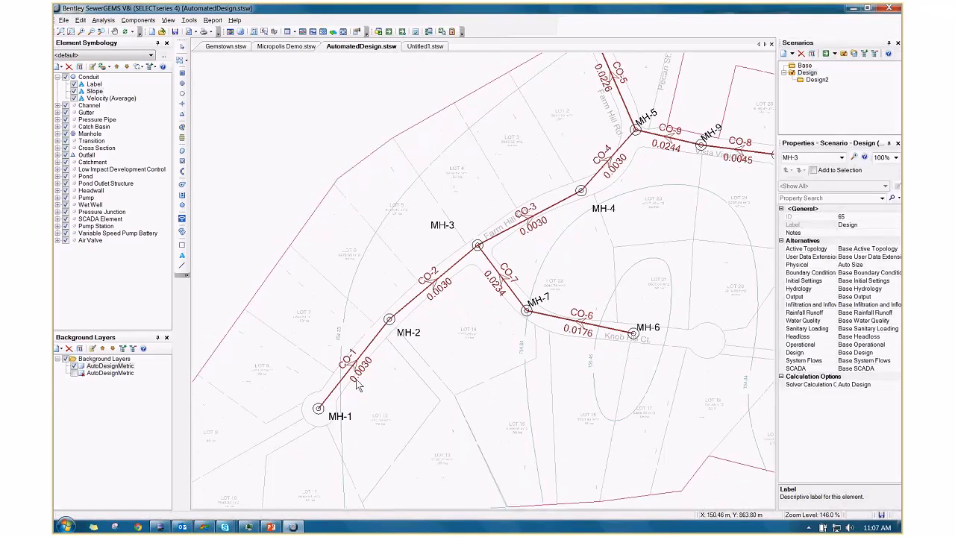
scroll(392, 338, "up", 4)
left_click(392, 338)
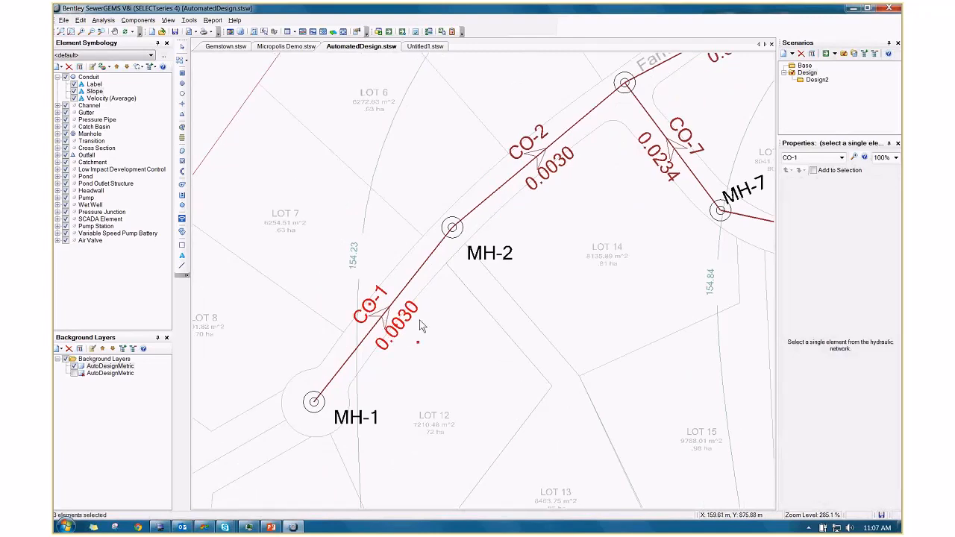
Examine the slope labels of the conduits along the network from MH-2 up to MH-5 and its side branches.
left_click_drag(638, 236, 569, 267)
left_click_drag(655, 270, 565, 310)
left_click_drag(672, 324, 567, 352)
left_click_drag(440, 214, 400, 319)
left_click_drag(649, 168, 574, 297)
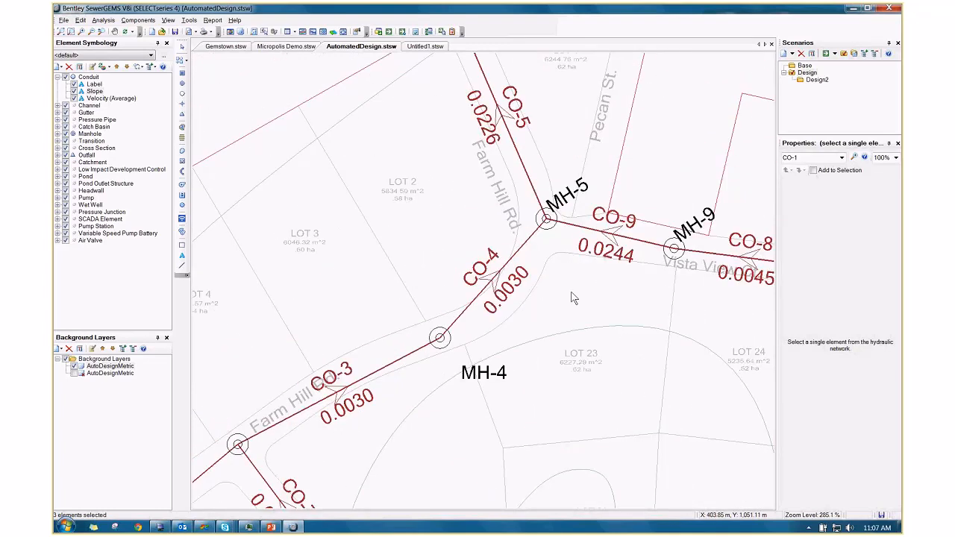
scroll(574, 298, "down", 4)
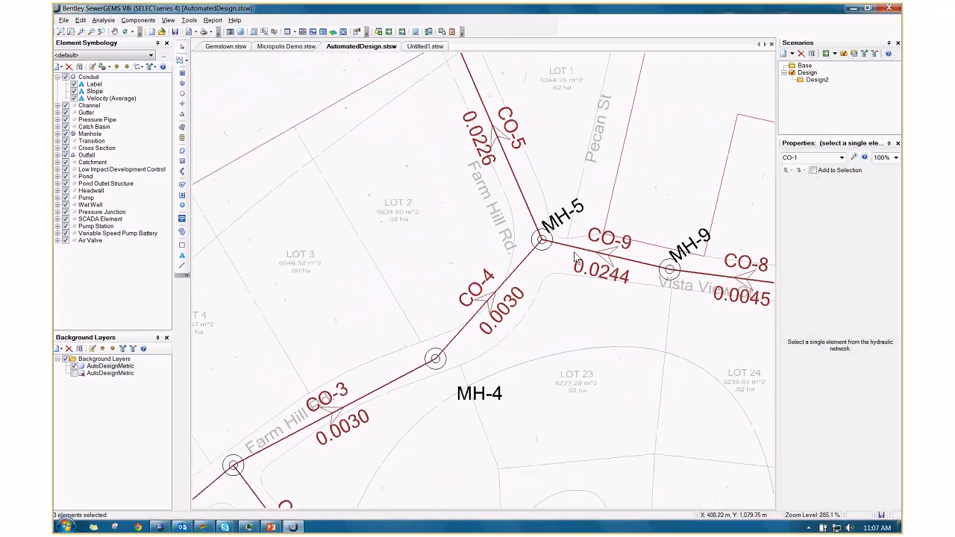
left_click_drag(578, 263, 645, 199)
scroll(457, 329, "up", 6)
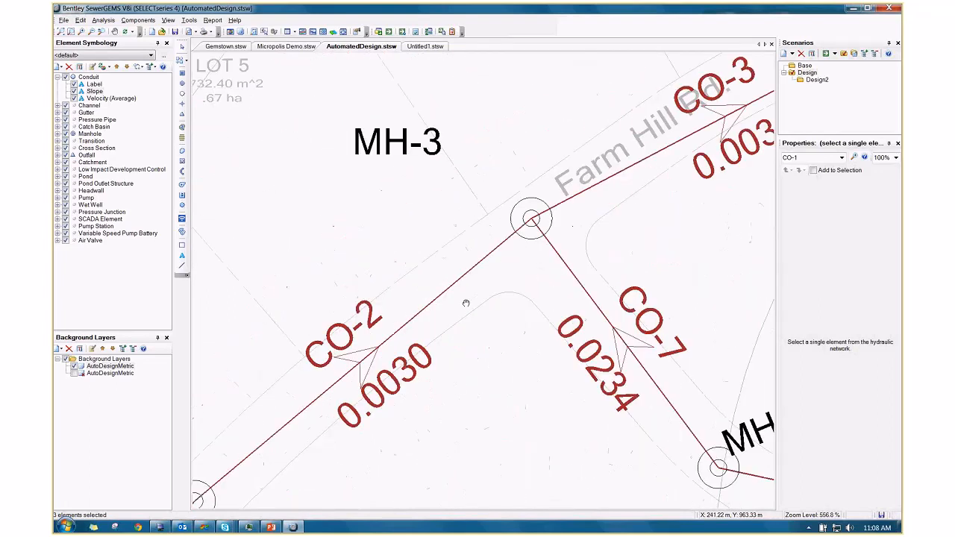
scroll(453, 311, "down", 4)
scroll(457, 307, "down", 3)
left_click_drag(473, 307, 419, 315)
Review the ground and invert elevations in the Manhole FlexTable and close it.
left_click(291, 31)
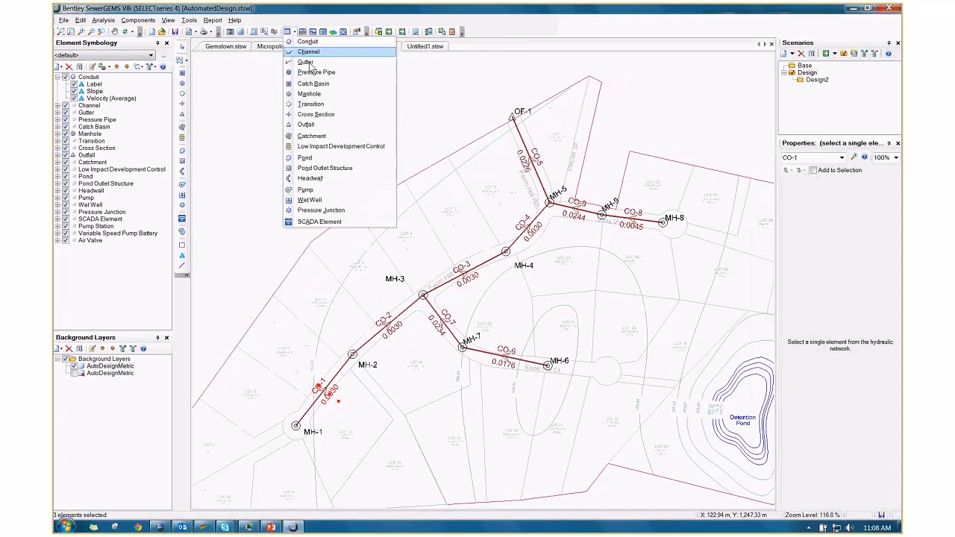
left_click(324, 95)
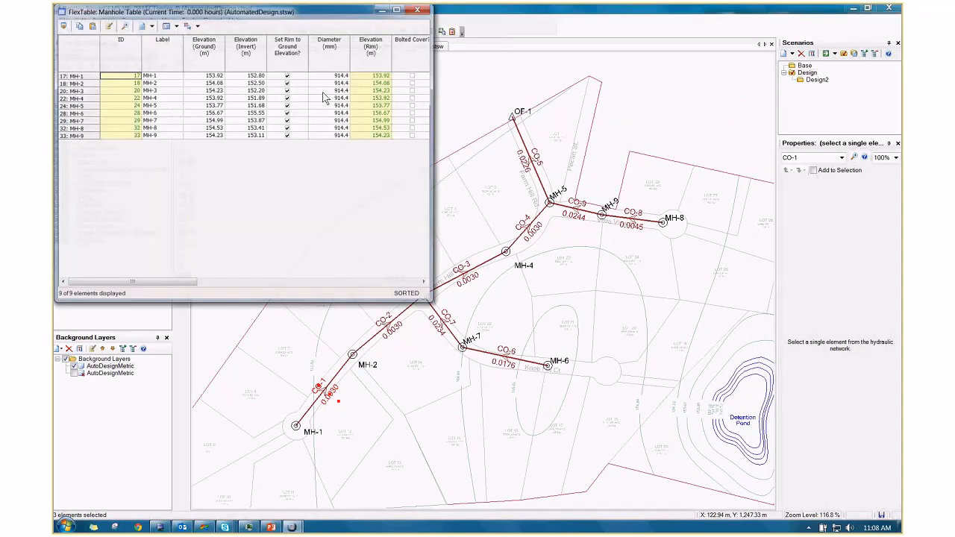
left_click_drag(266, 11, 475, 79)
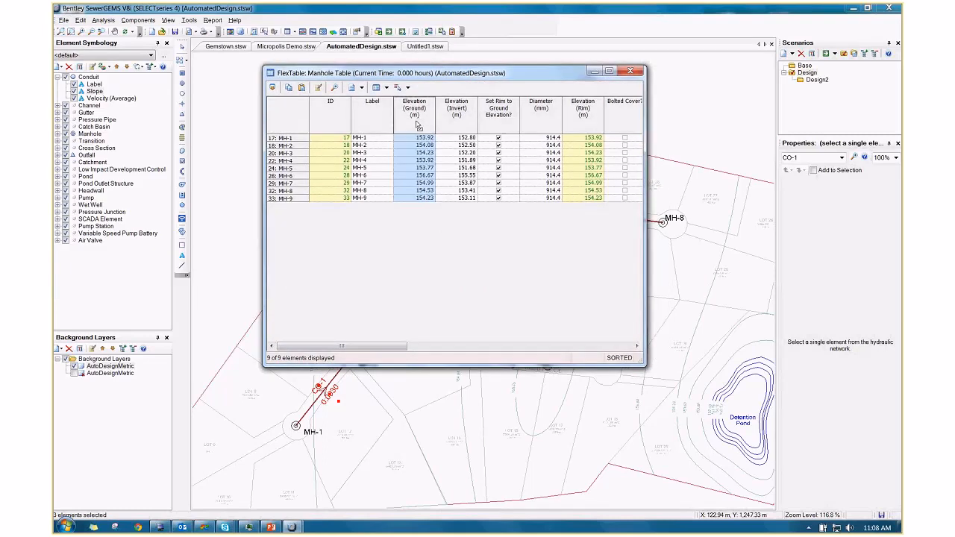
left_click(468, 124)
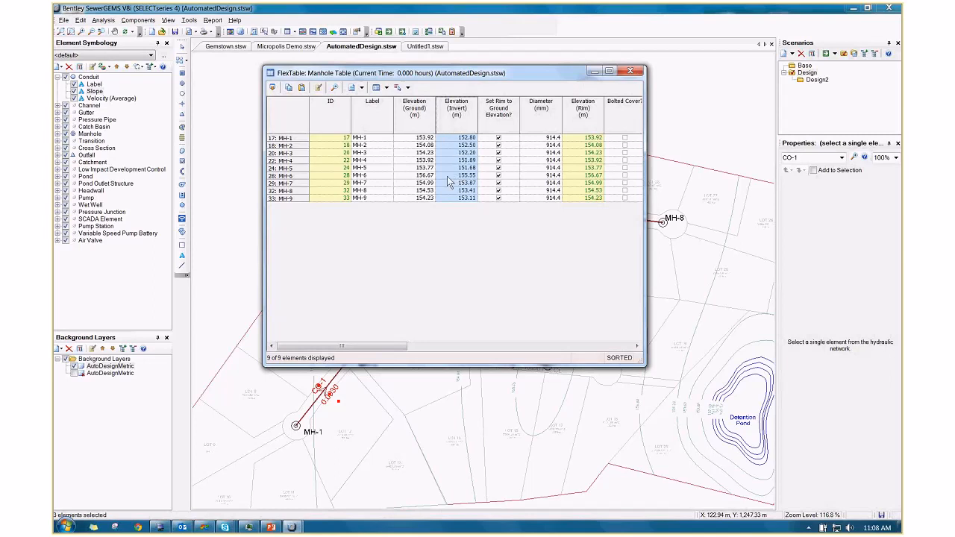
left_click(631, 72)
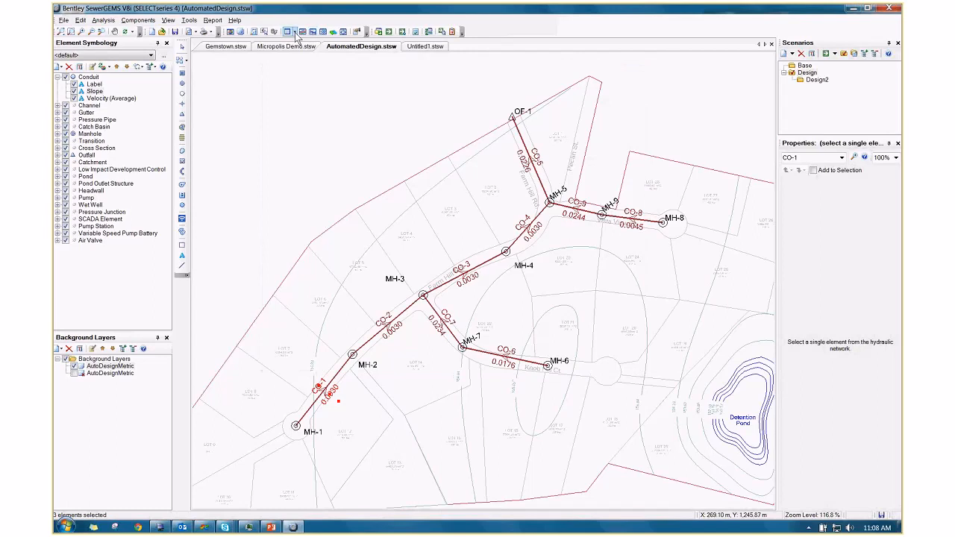
Show the Conduit FlexTable maximized and examine the Size column of all conduits.
left_click(291, 32)
left_click(307, 42)
double_click(560, 52)
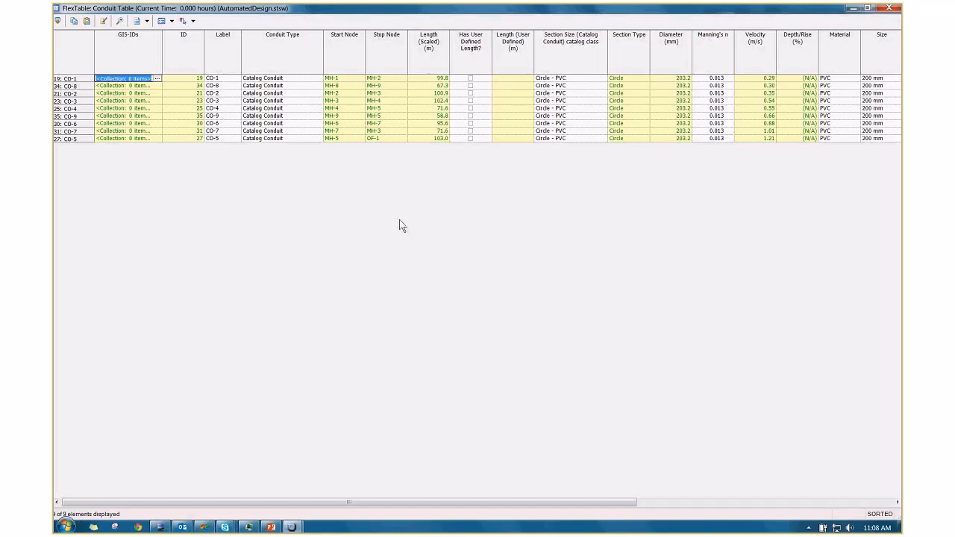
scroll(401, 226, "right", 3)
scroll(400, 220, "right", 3)
left_click(655, 60)
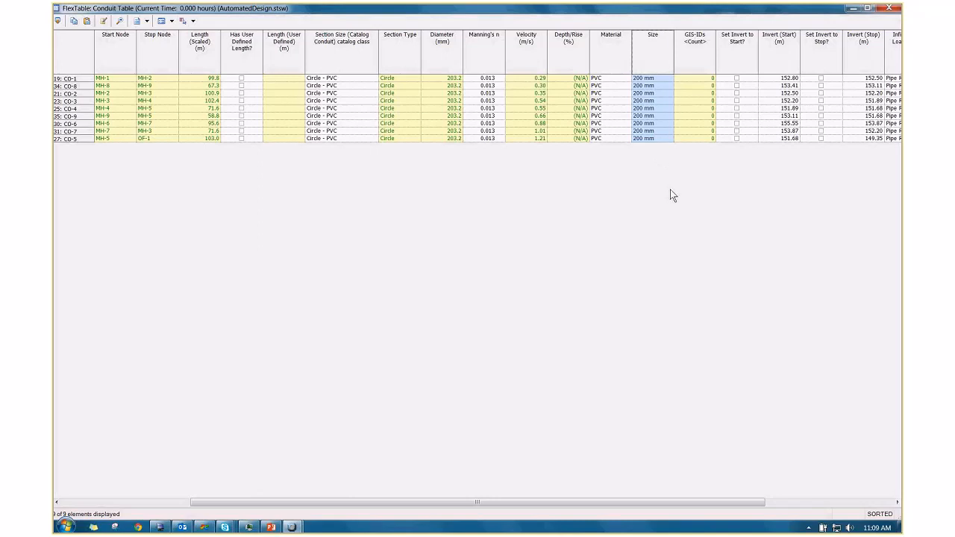
Review the conduits' inverts, velocities and diameters in the FlexTable and close it.
scroll(670, 190, "right", 2)
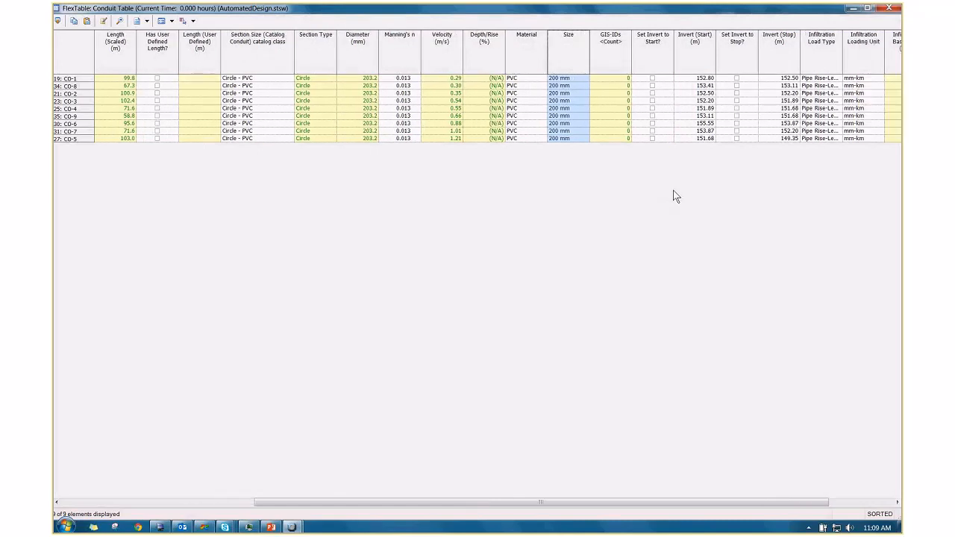
scroll(671, 197, "right", 2)
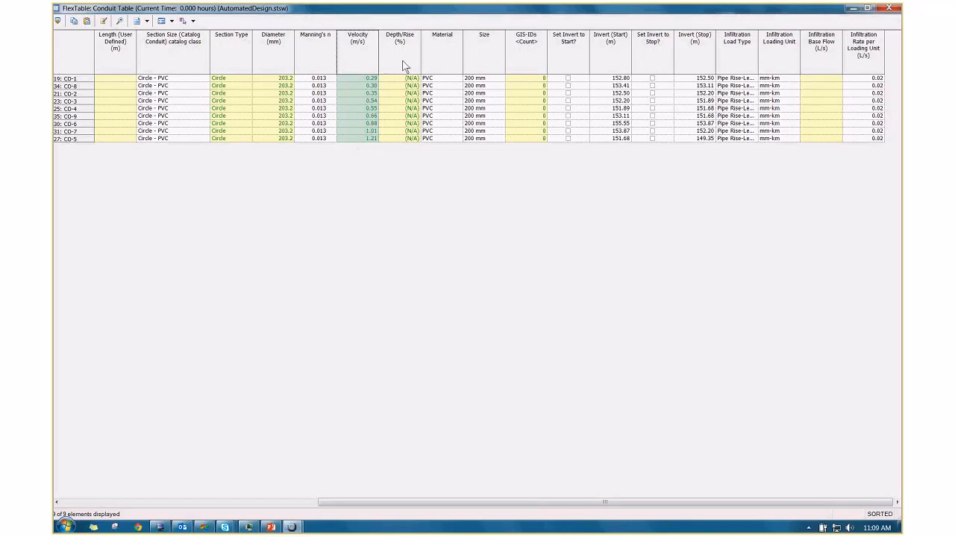
scroll(486, 209, "left", 2)
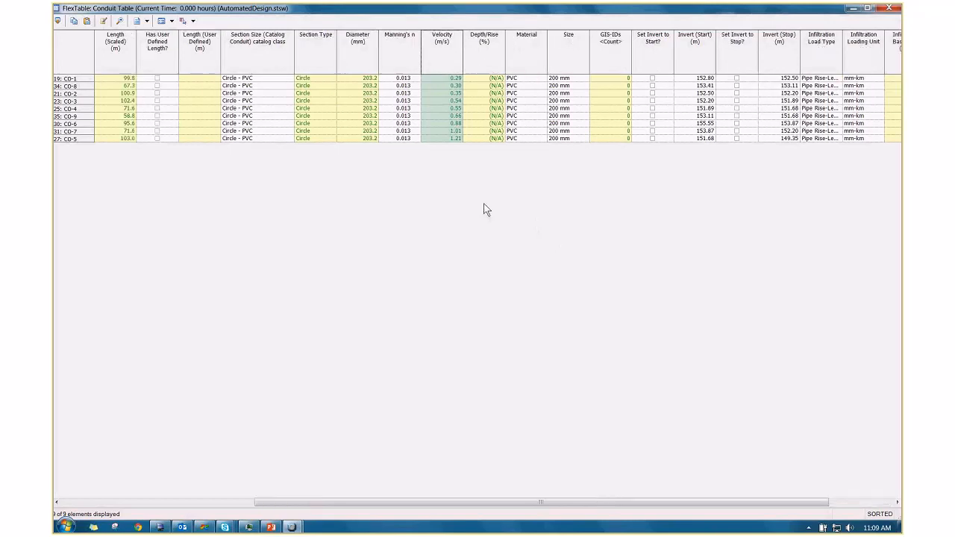
scroll(413, 149, "left", 2)
scroll(412, 149, "left", 3)
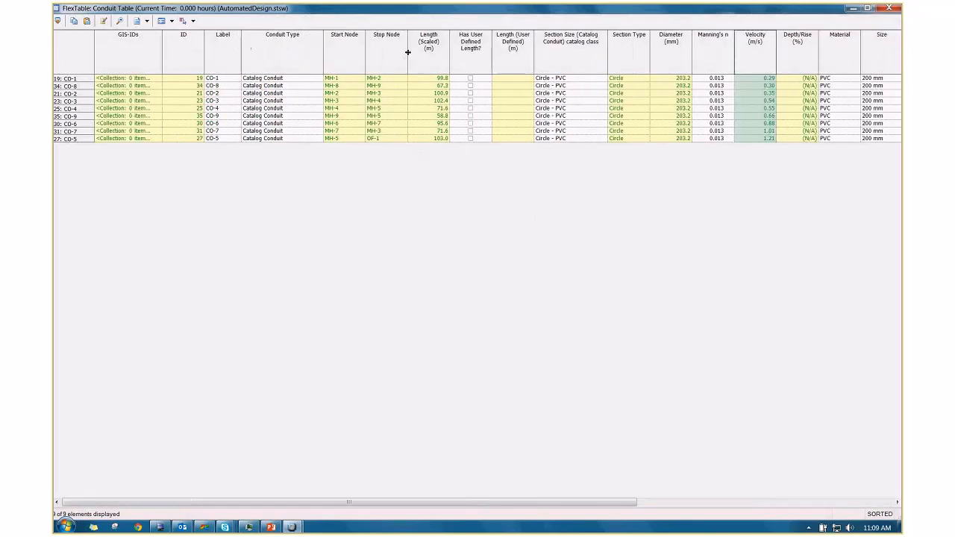
left_click(660, 63)
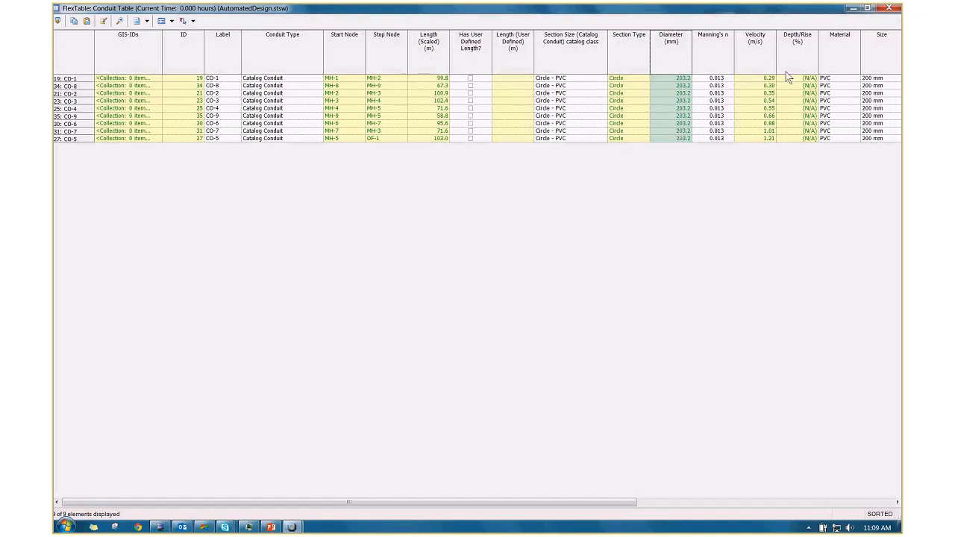
left_click(890, 9)
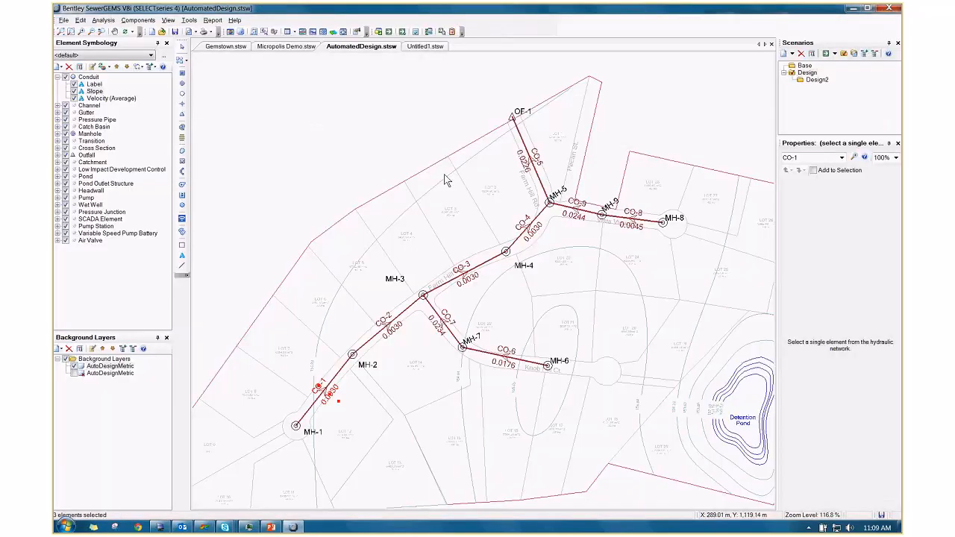
Clear the drawing selection and display Profile - 1 for the Design scenario.
left_click(471, 215)
left_click(296, 34)
left_click(297, 34)
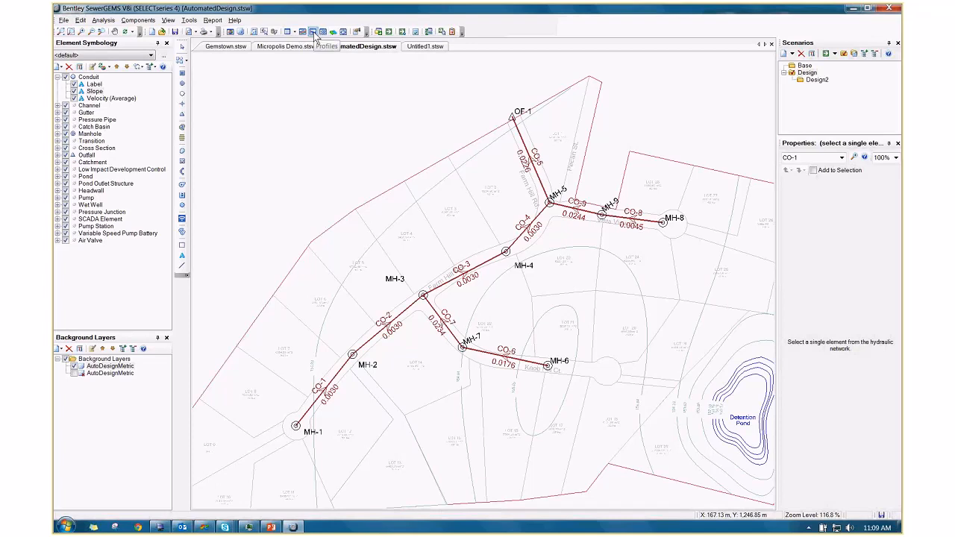
left_click(314, 32)
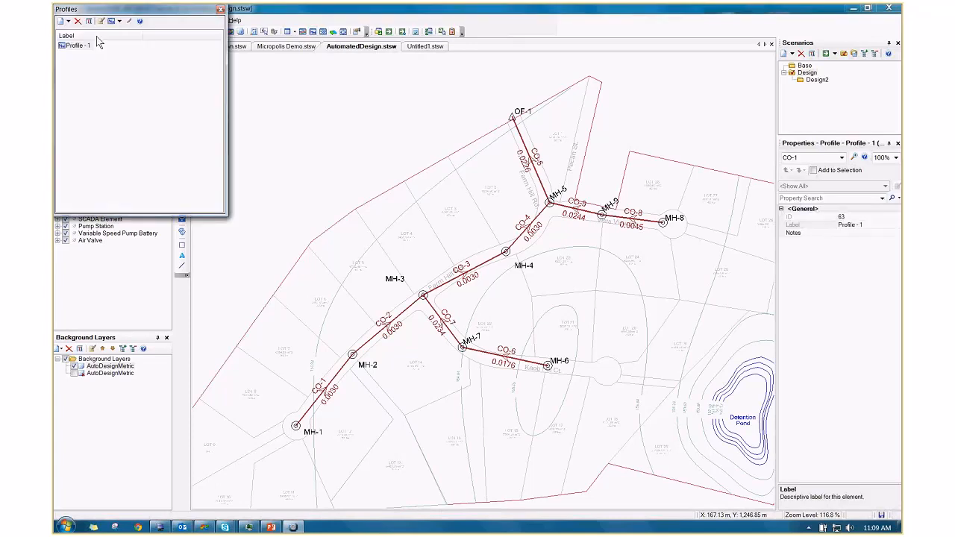
double_click(87, 45)
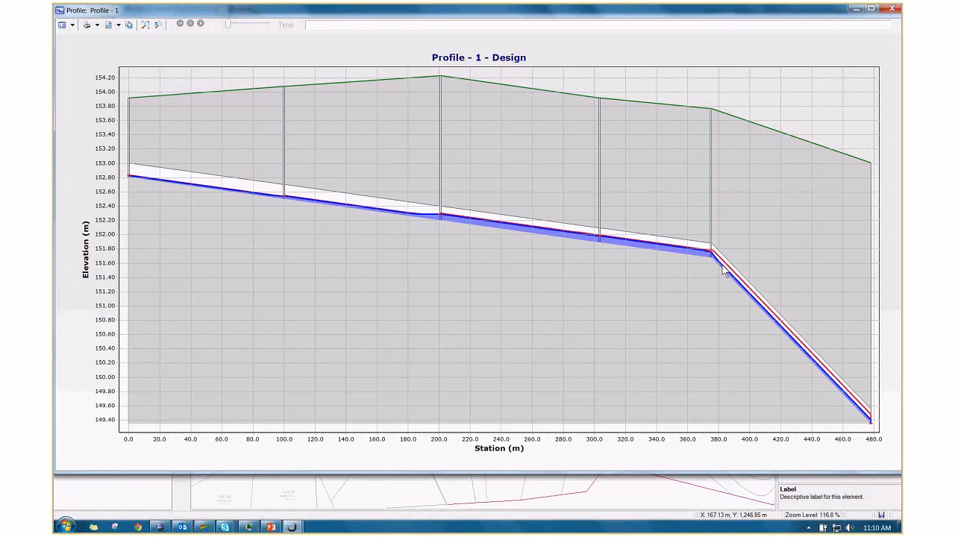
Inspect the hydraulic and energy grade lines around MH-3 in Profile - 1, restore the full extent and close the profile windows.
left_click(157, 25)
left_click_drag(395, 159, 494, 258)
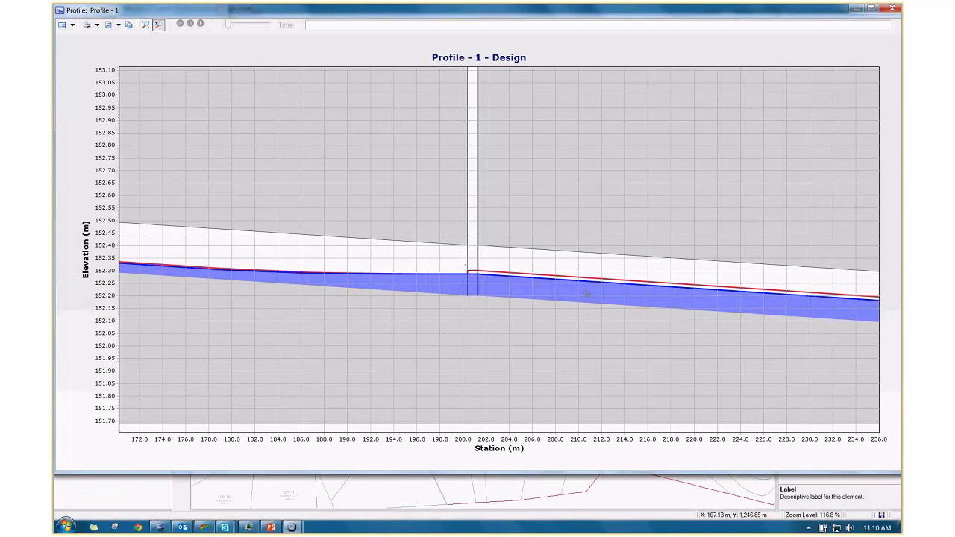
left_click_drag(463, 264, 586, 294)
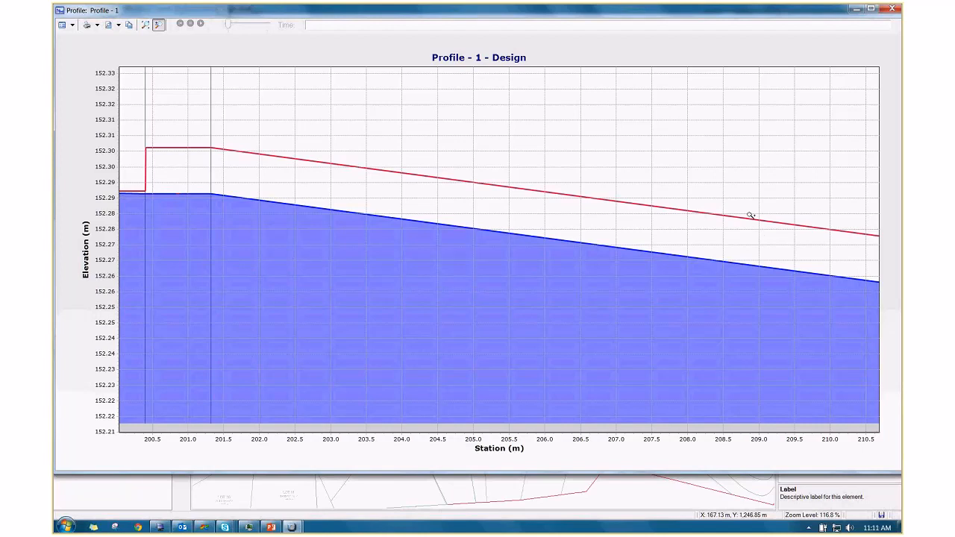
left_click_drag(690, 270, 164, 122)
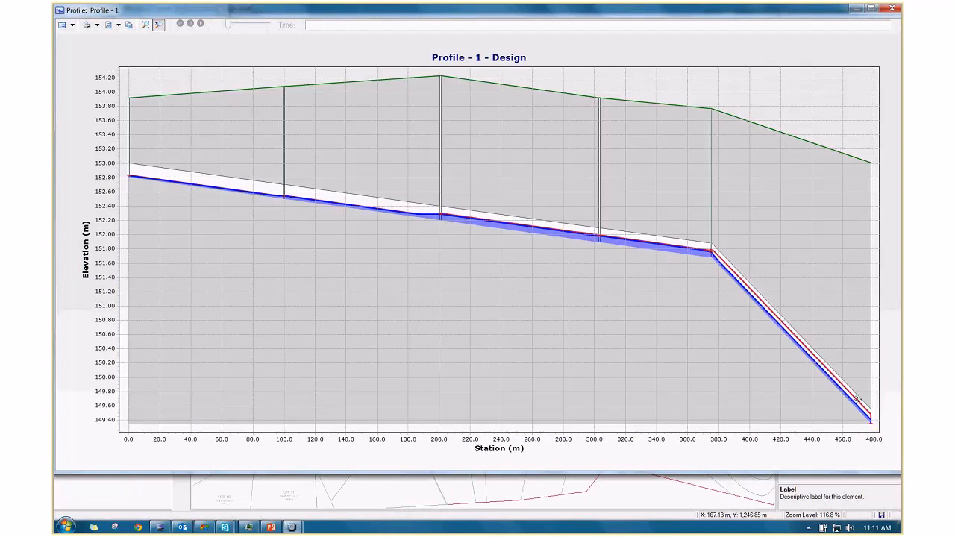
left_click(889, 10)
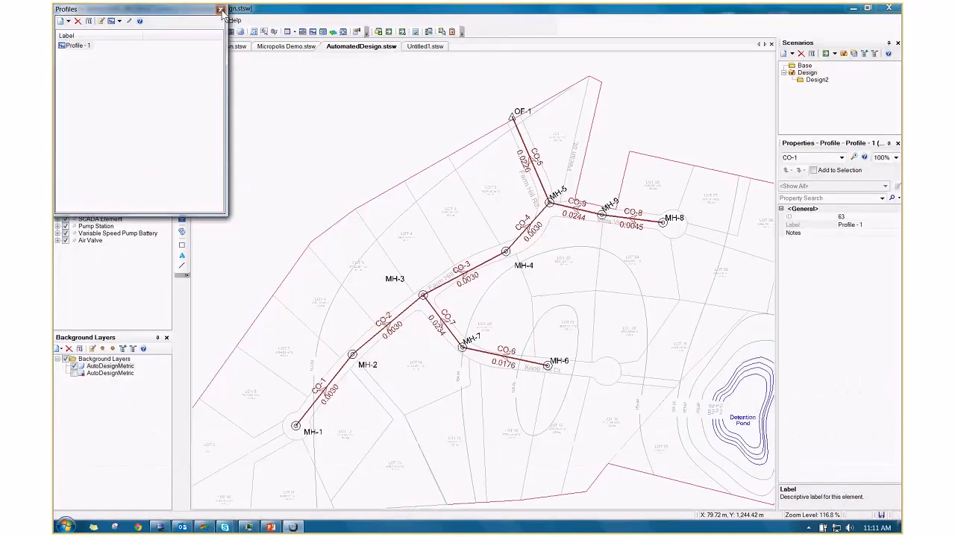
left_click(220, 9)
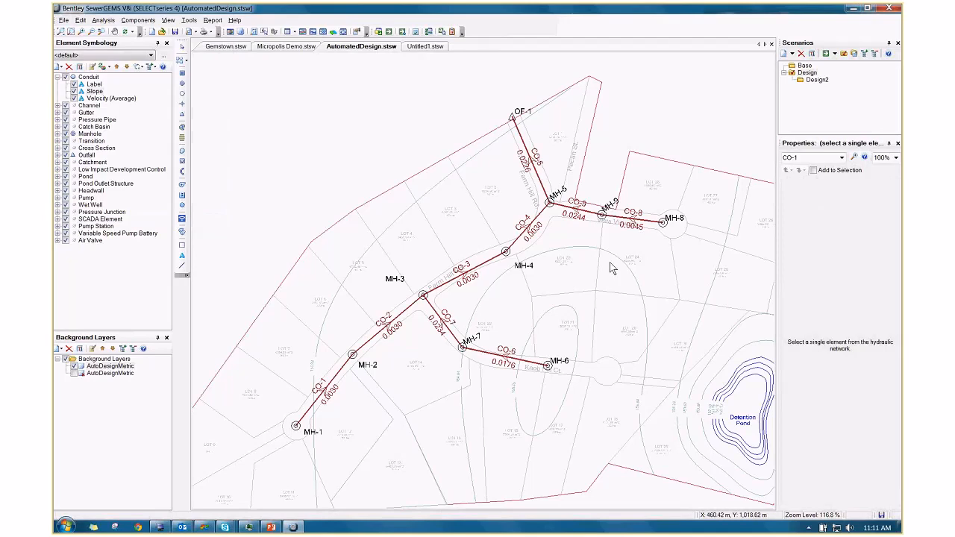
Compute the Design2 scenario without creating a new physical alternative, and dismiss the calculation summary and user notifications.
left_click(809, 82)
left_click(816, 80)
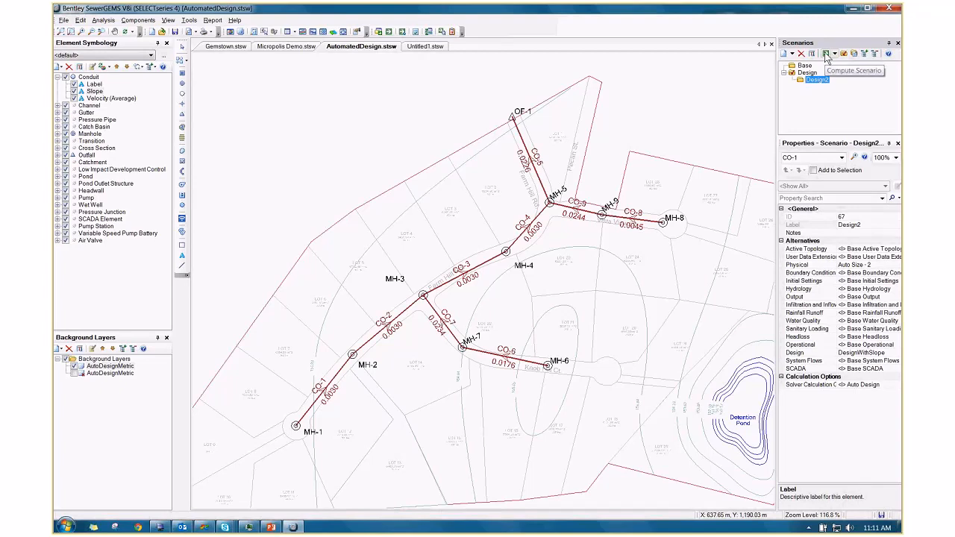
left_click(826, 55)
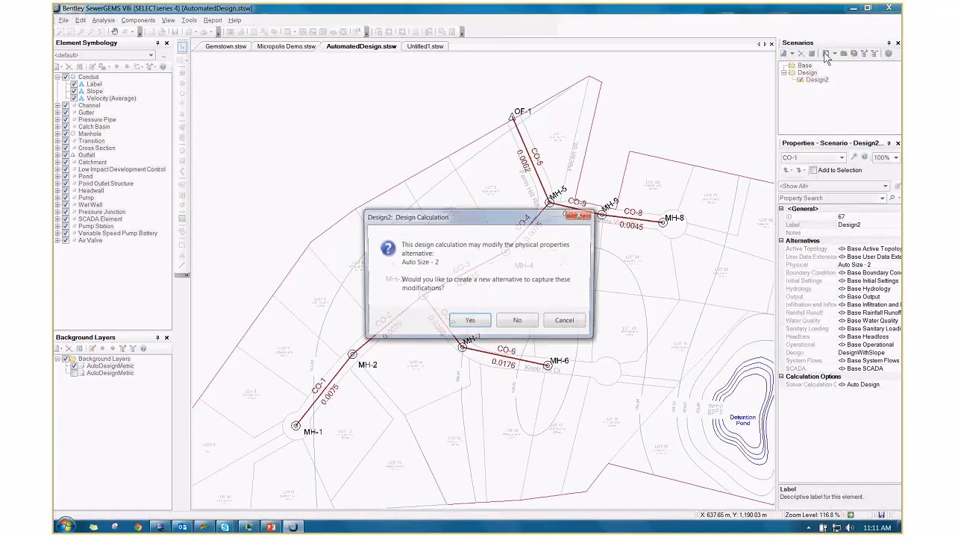
left_click(521, 321)
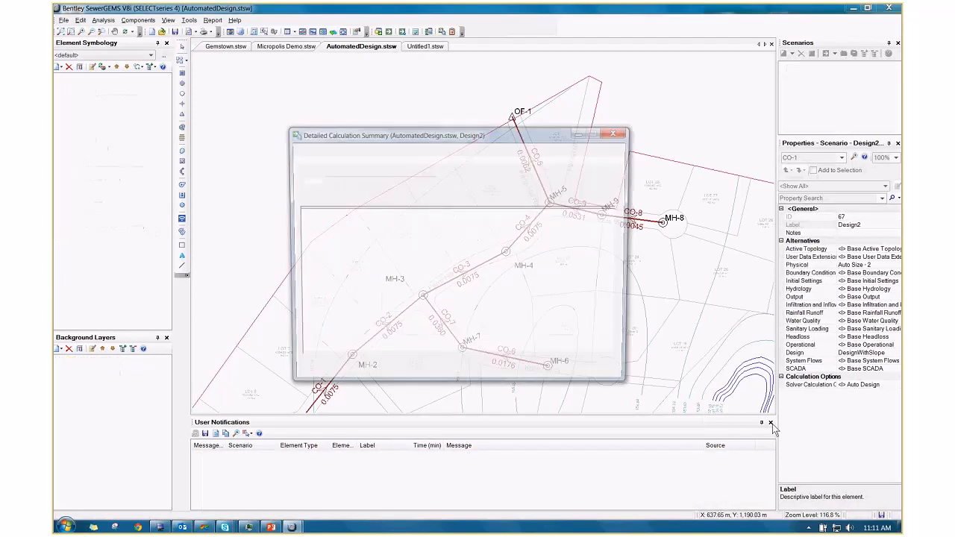
left_click(771, 423)
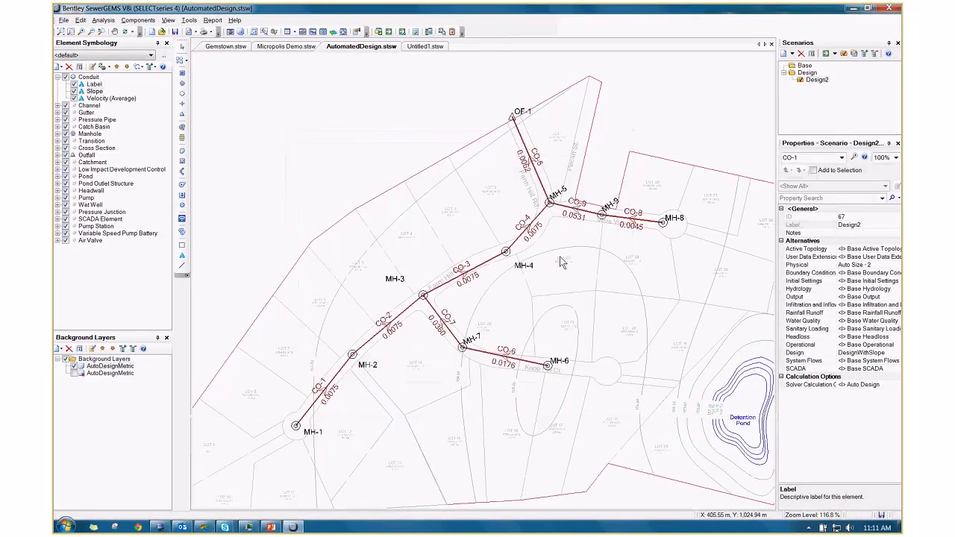
Display Profile - 1 for the computed Design2 scenario.
left_click(312, 31)
left_click(77, 45)
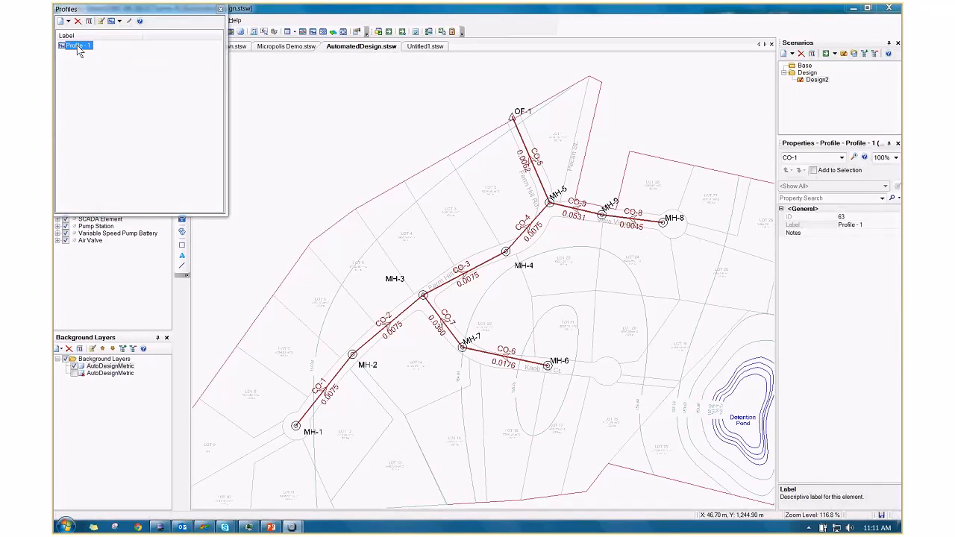
double_click(77, 46)
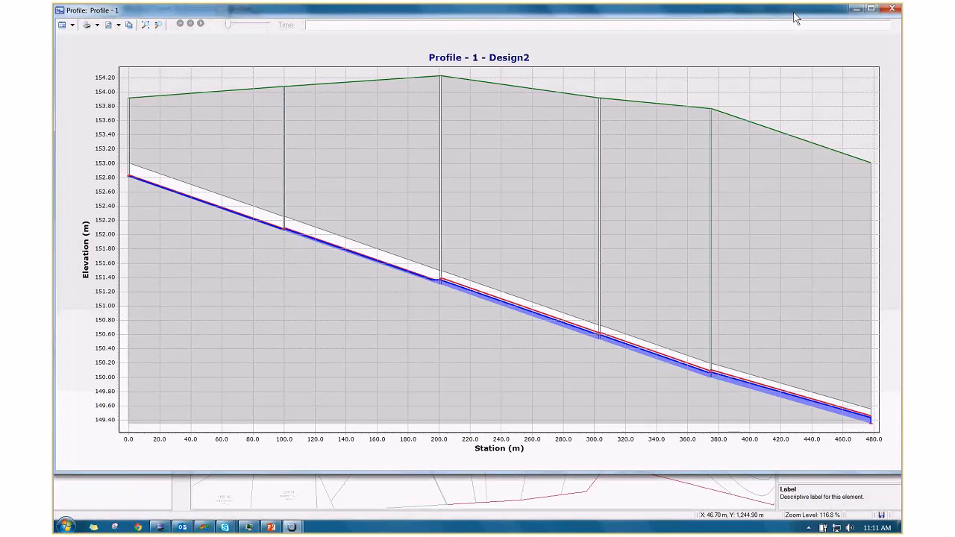
Place Profile - 1 beside the drawing, make Design the current scenario to compare the profile with Design2, and close the profile windows.
left_click_drag(797, 18, 53, 121)
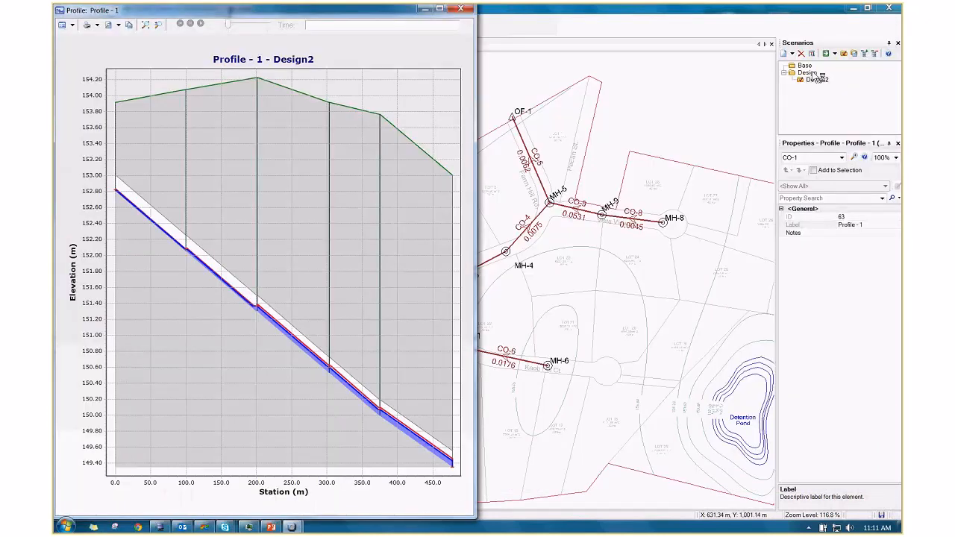
left_click(816, 73)
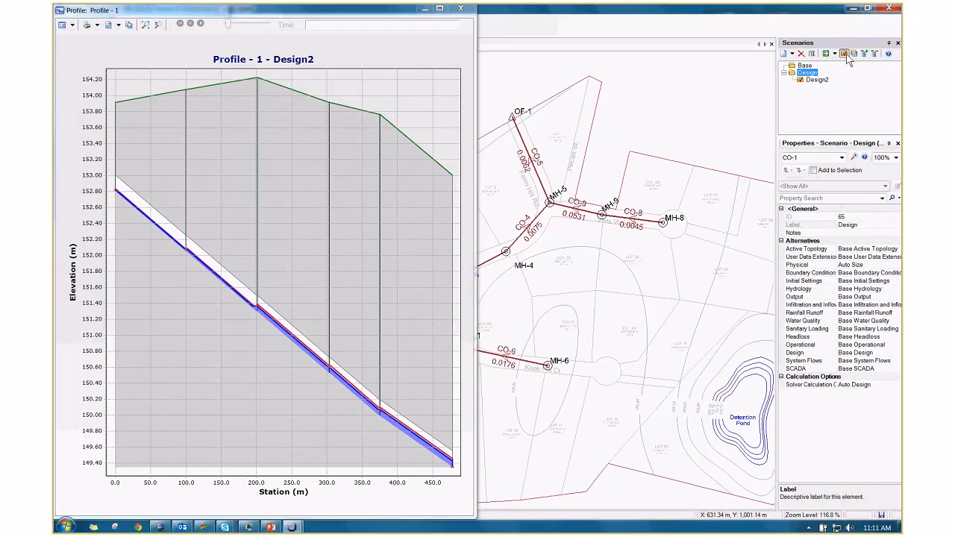
left_click(846, 55)
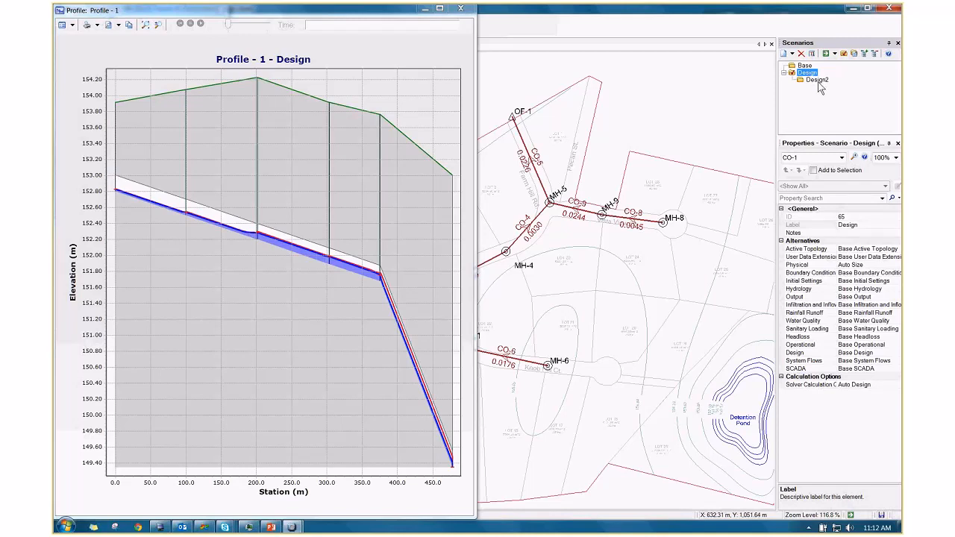
left_click(460, 8)
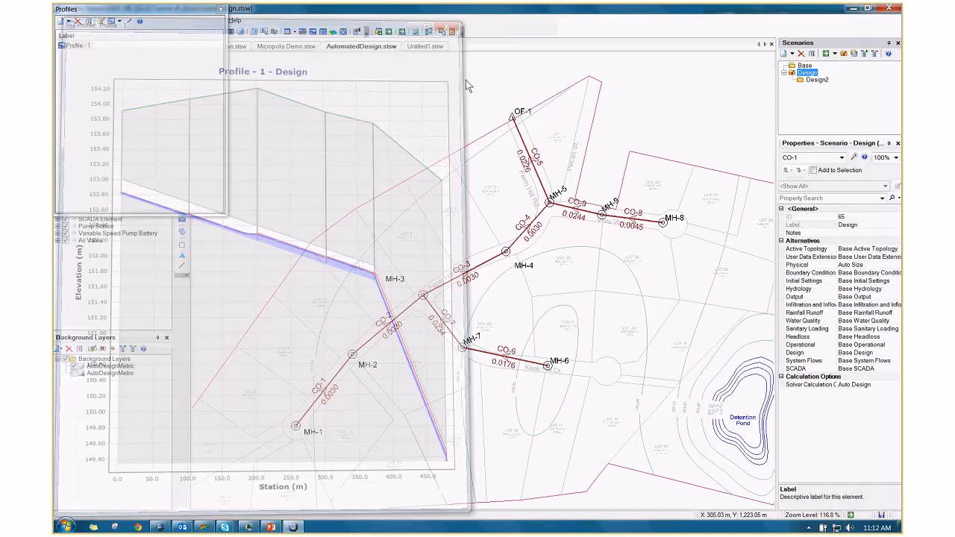
left_click(220, 10)
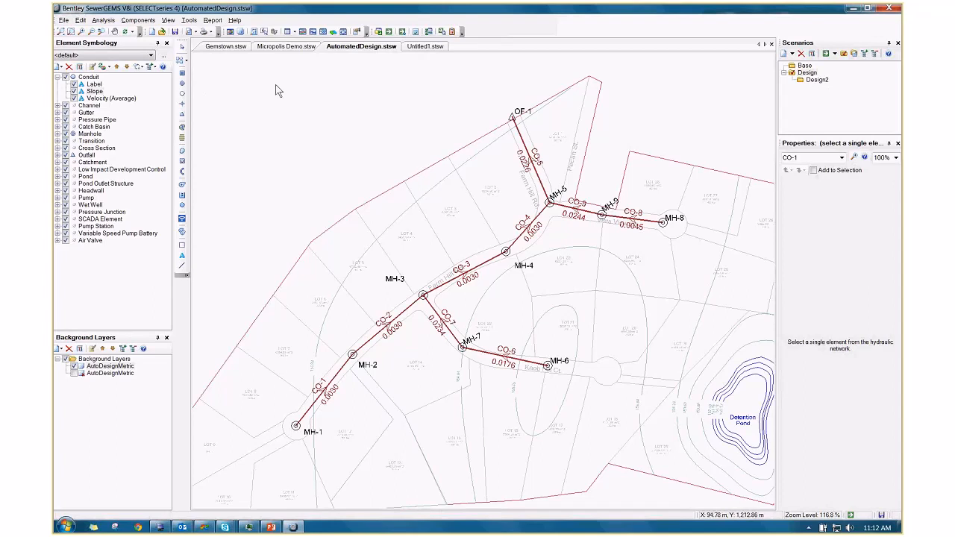
Switch to the Gemstown model and view its conduits colour-coded by diameter, leaving the colour coding turned off.
left_click(268, 47)
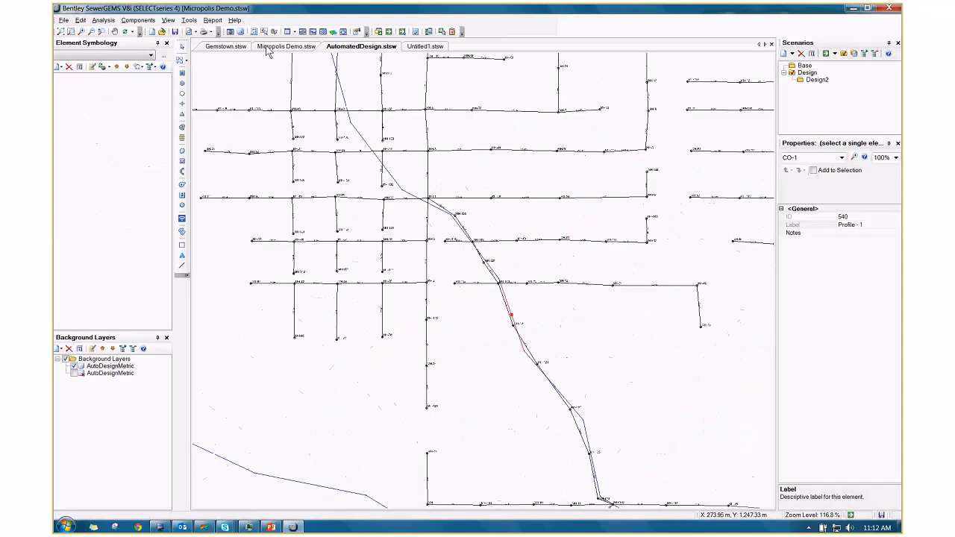
left_click(221, 47)
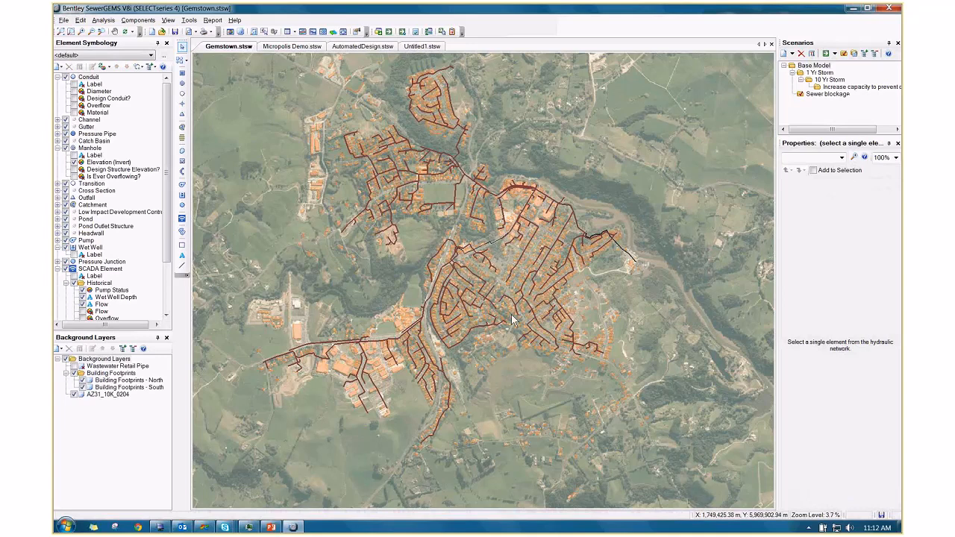
left_click(73, 92)
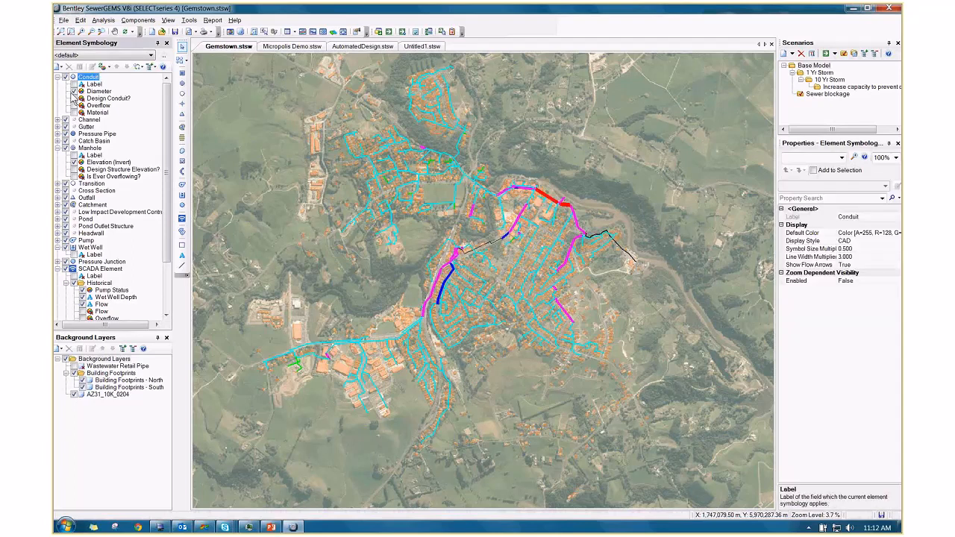
left_click(73, 92)
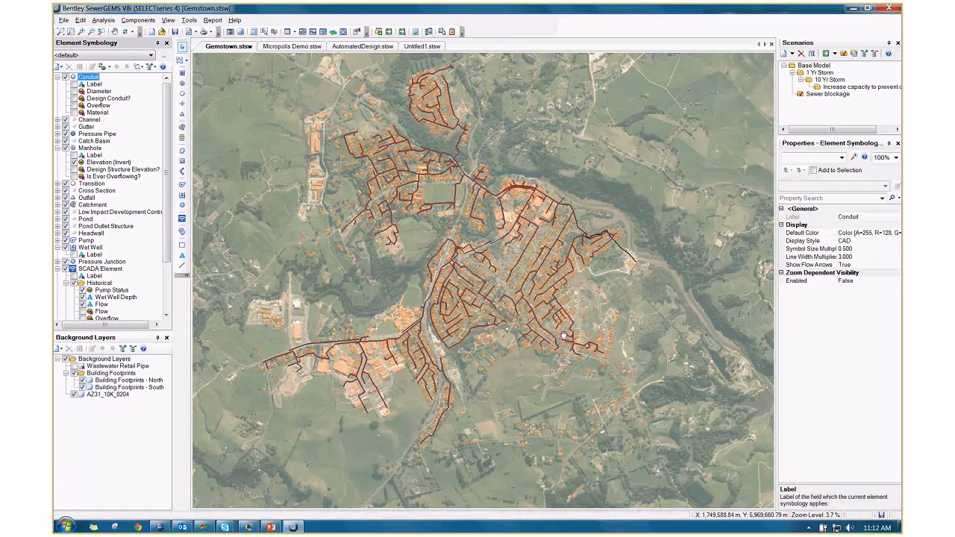
left_click_drag(564, 335, 564, 339)
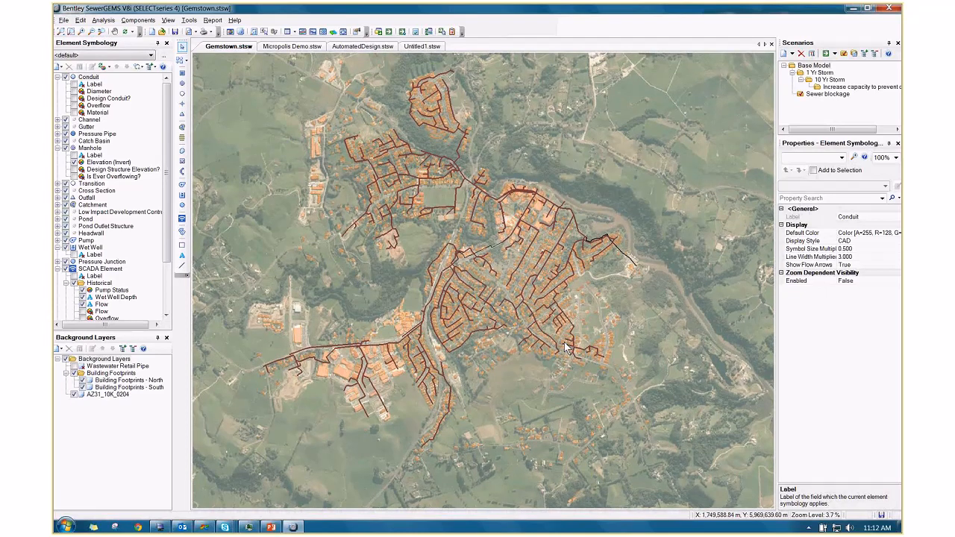
scroll(566, 347, "down", 1)
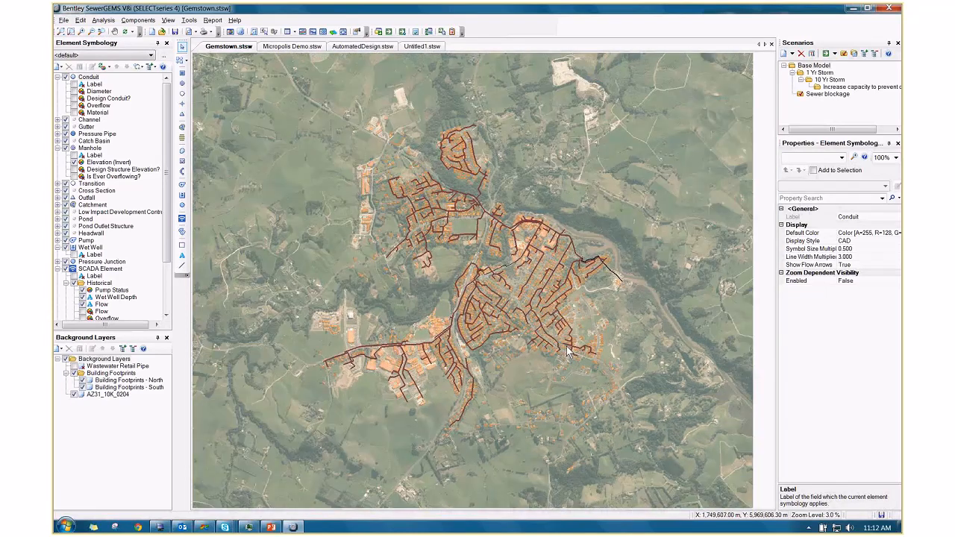
Switch between the AutomatedDesign and Gemstown models to look at their networks and scenario lists.
left_click(372, 47)
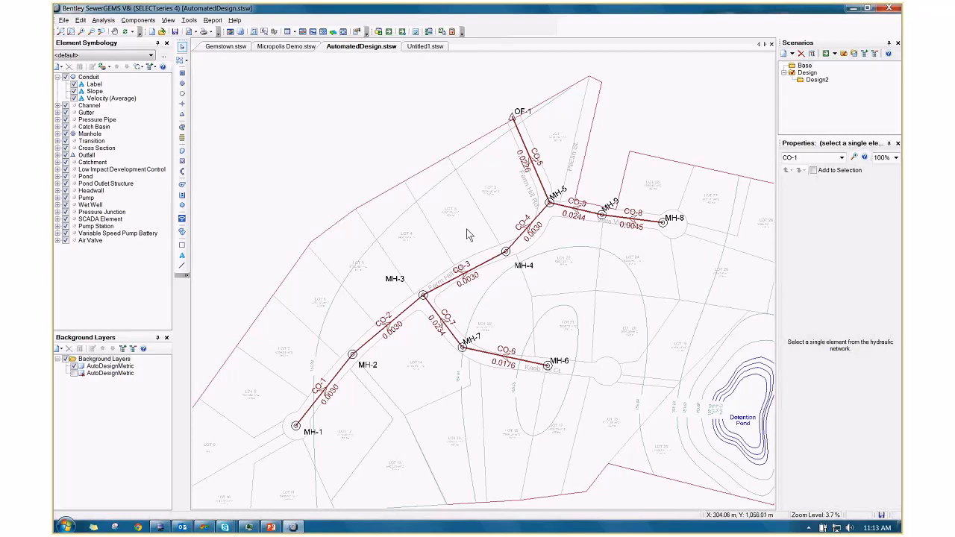
left_click(227, 48)
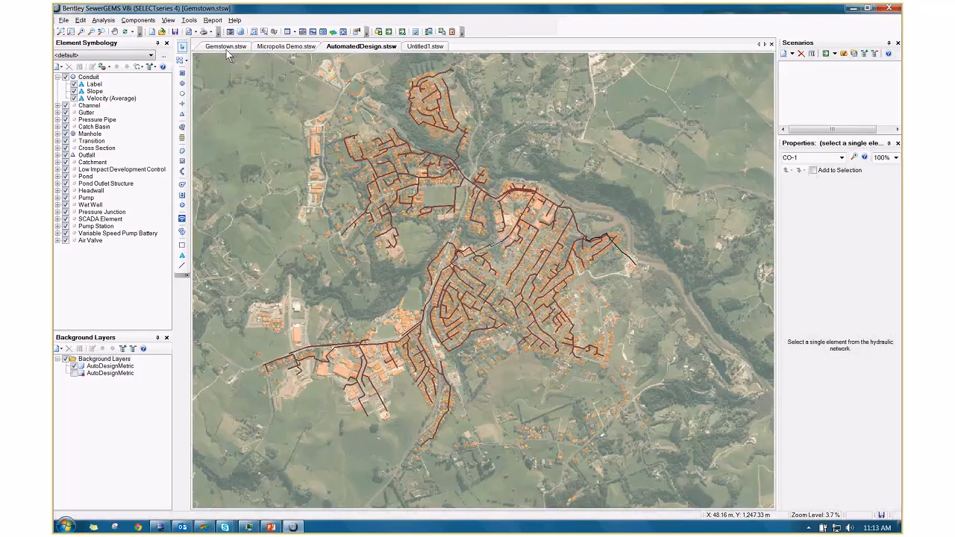
right_click(822, 80)
left_click(850, 85)
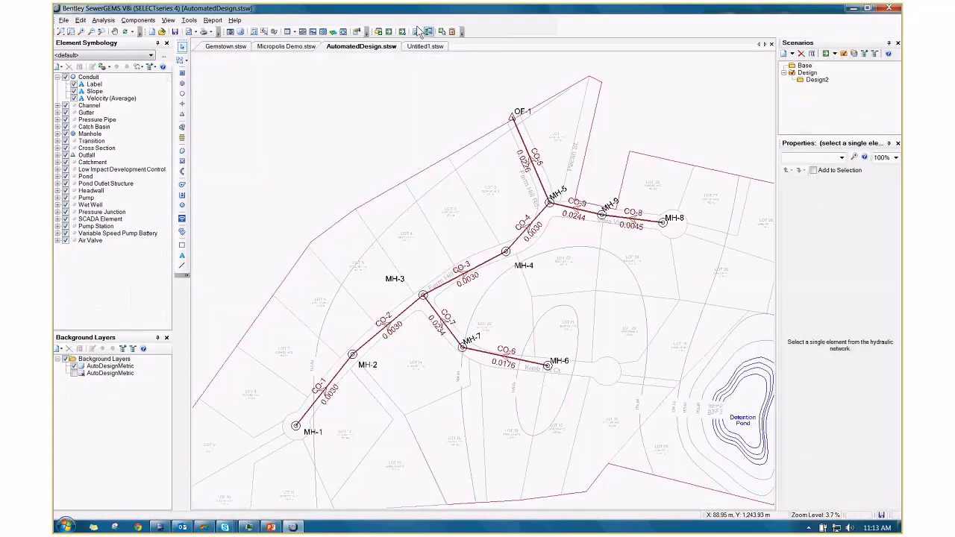
Review the AutomatedDesign model's alternatives, including Base Sanitary Loading under Sanitary Loading, and close the Alternatives window.
left_click(103, 20)
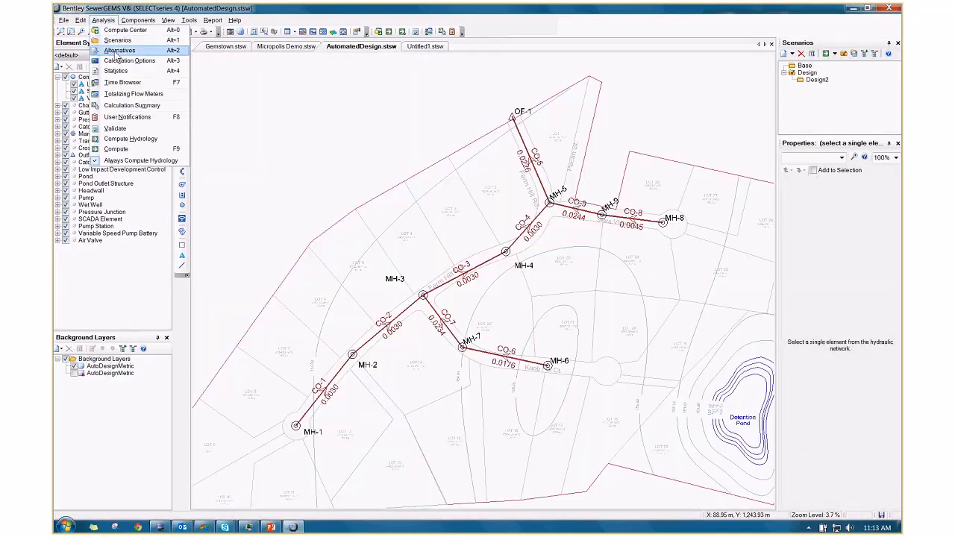
left_click(117, 51)
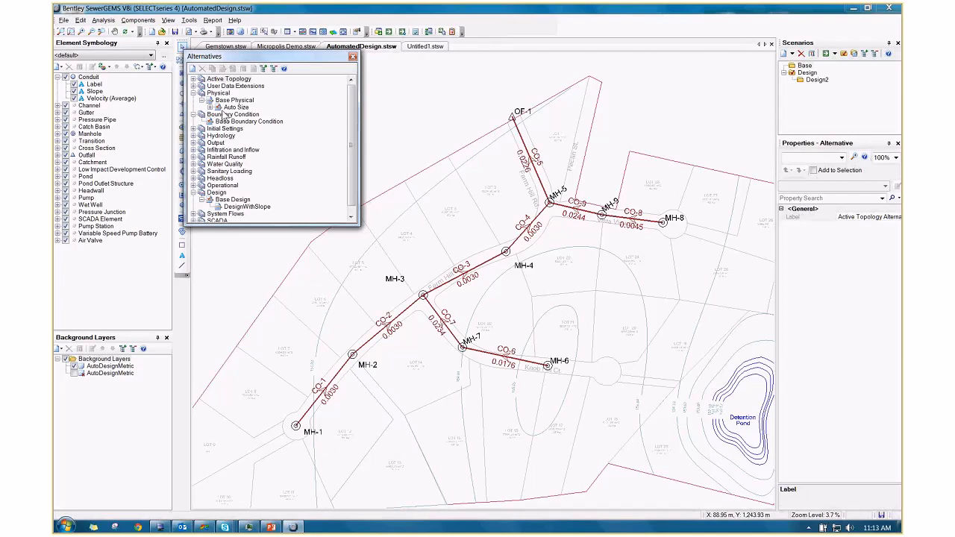
left_click(218, 171)
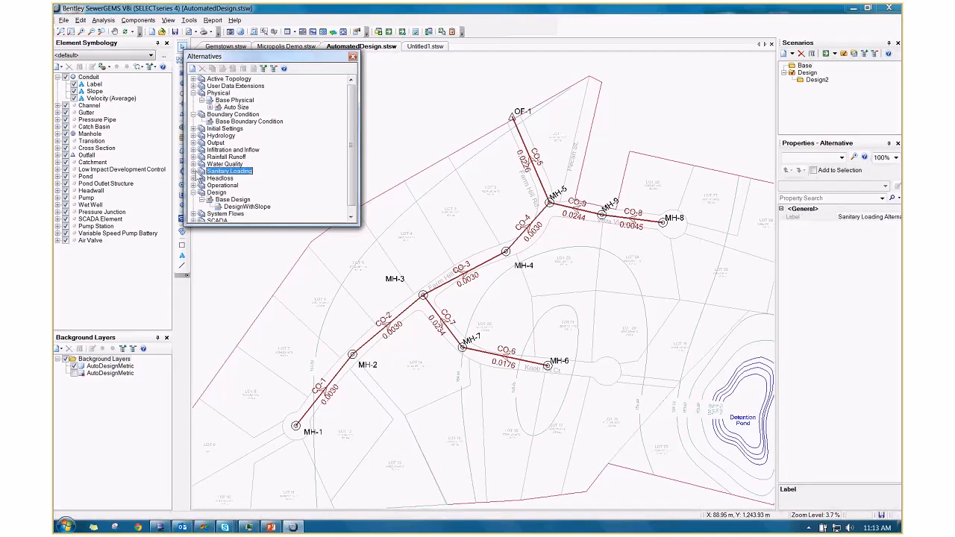
left_click(193, 171)
left_click(210, 178)
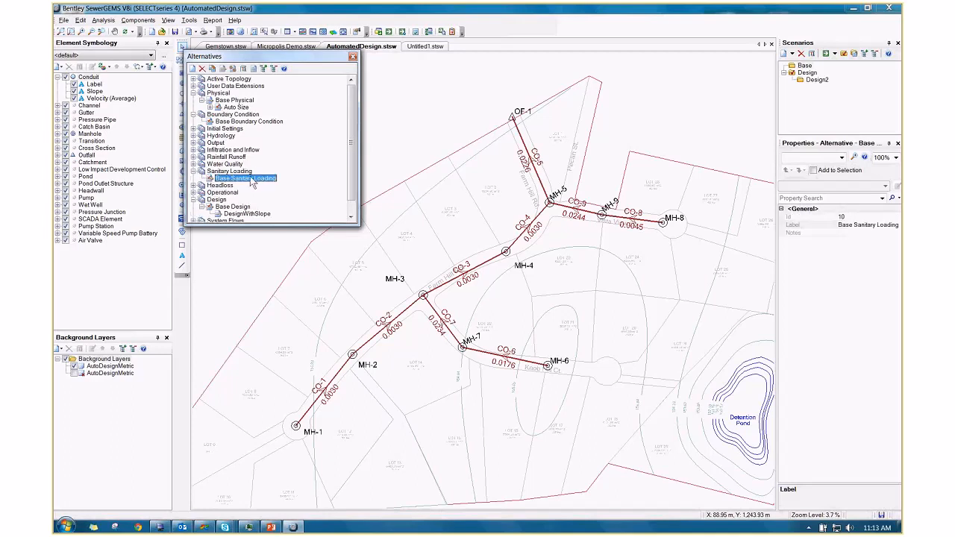
left_click(223, 172)
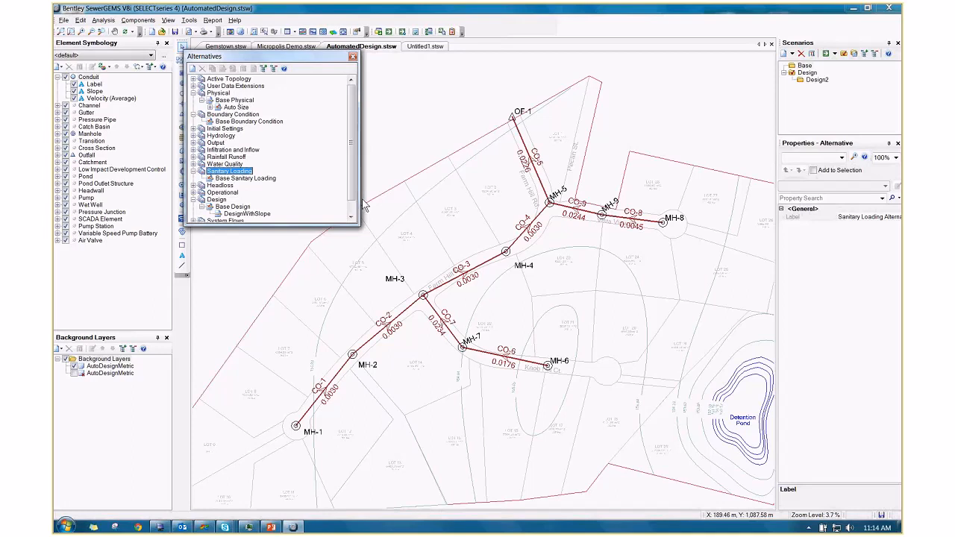
left_click(353, 57)
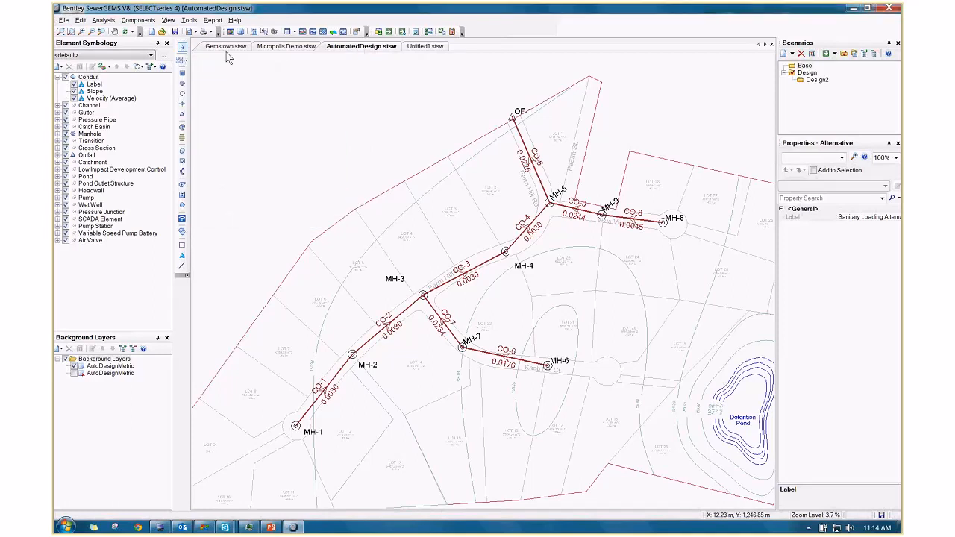
Switch to the Gemstown model and examine the sewer network and buildings over the aerial image, from the northern housing to the southwestern industrial area.
left_click(226, 46)
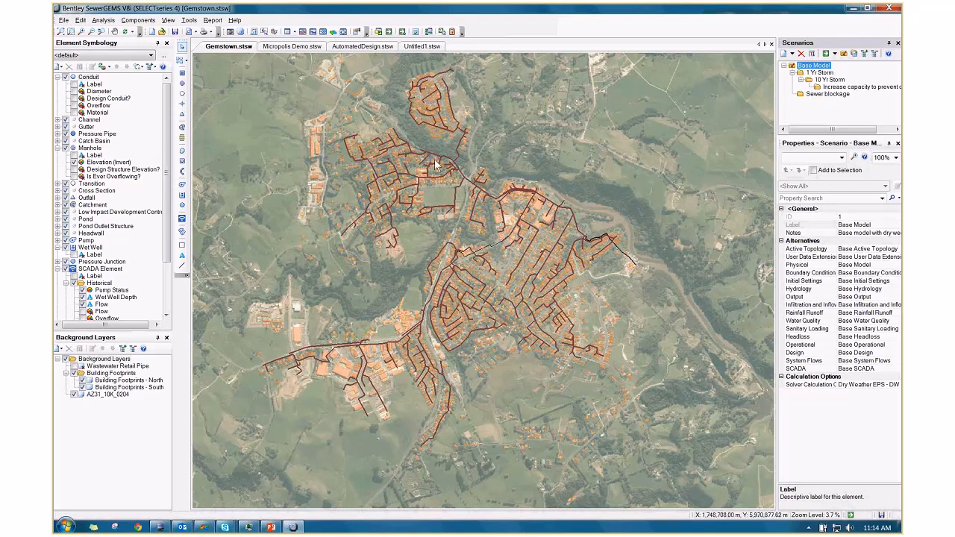
left_click_drag(437, 166, 428, 179)
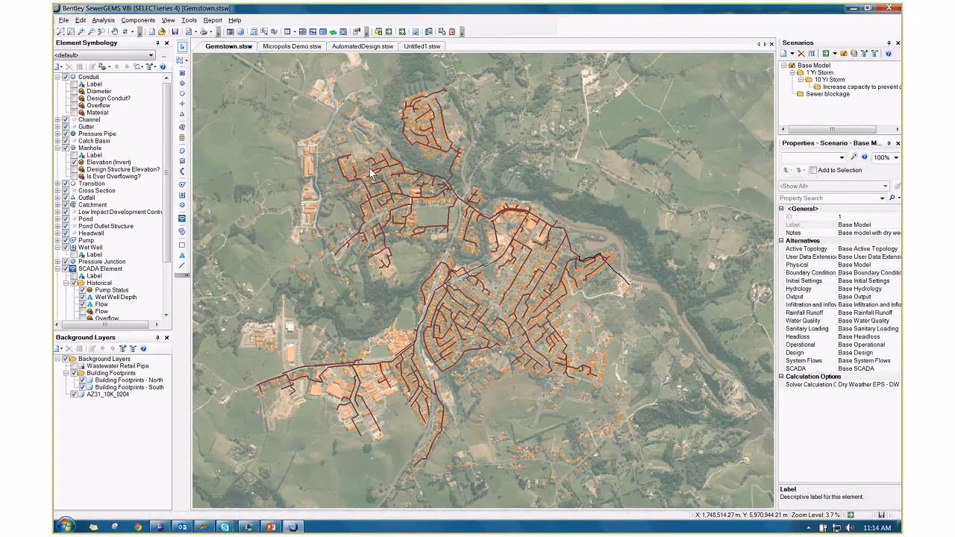
scroll(371, 172, "up", 1)
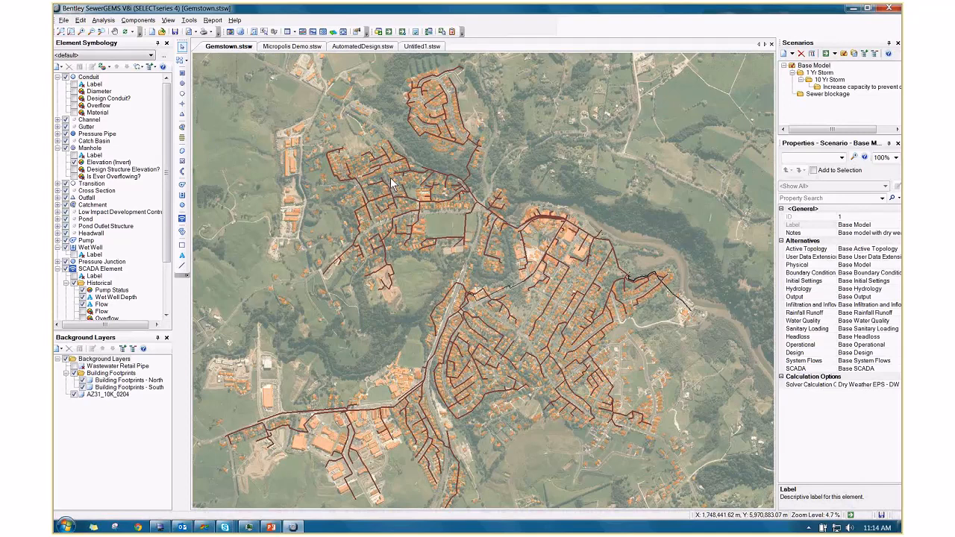
scroll(391, 179, "up", 1)
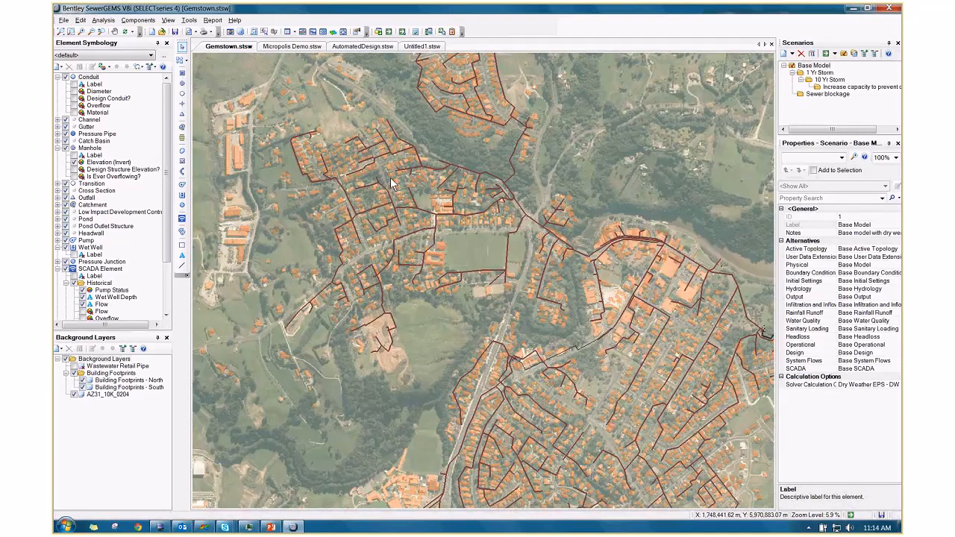
scroll(266, 167, "up", 2)
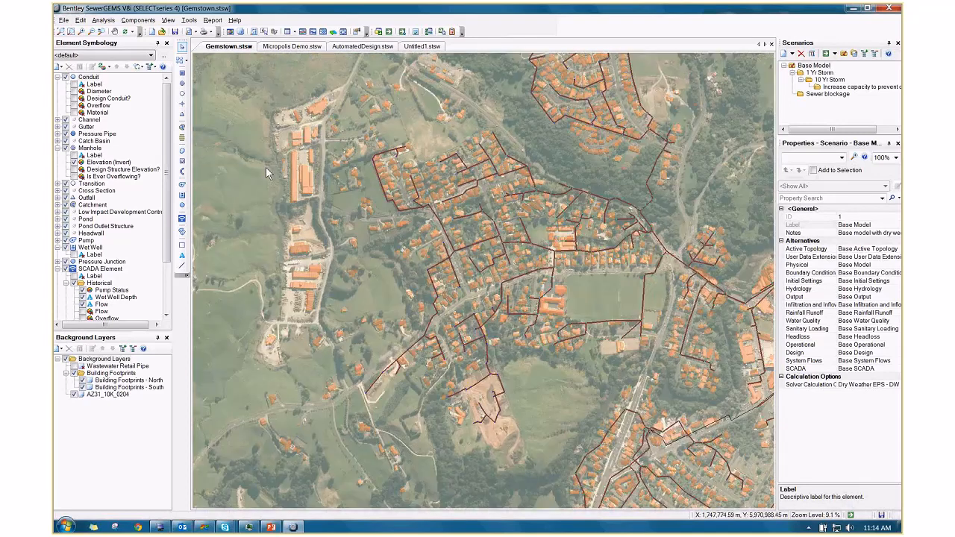
scroll(266, 167, "up", 2)
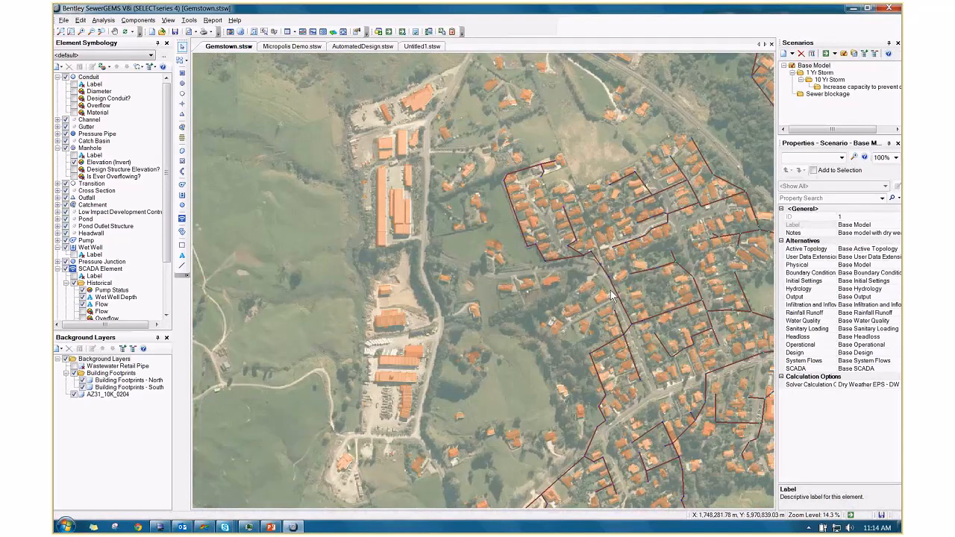
left_click_drag(611, 291, 489, 270)
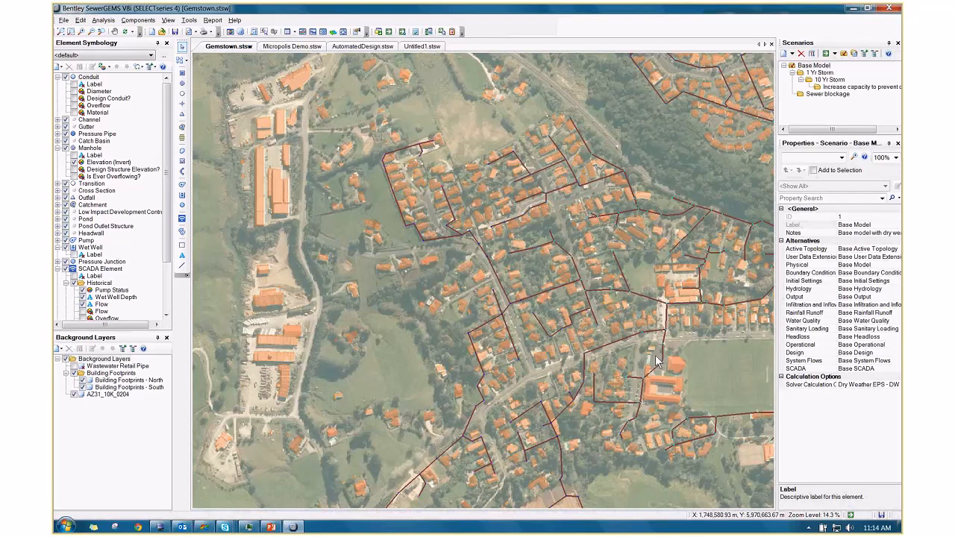
left_click_drag(655, 355, 551, 270)
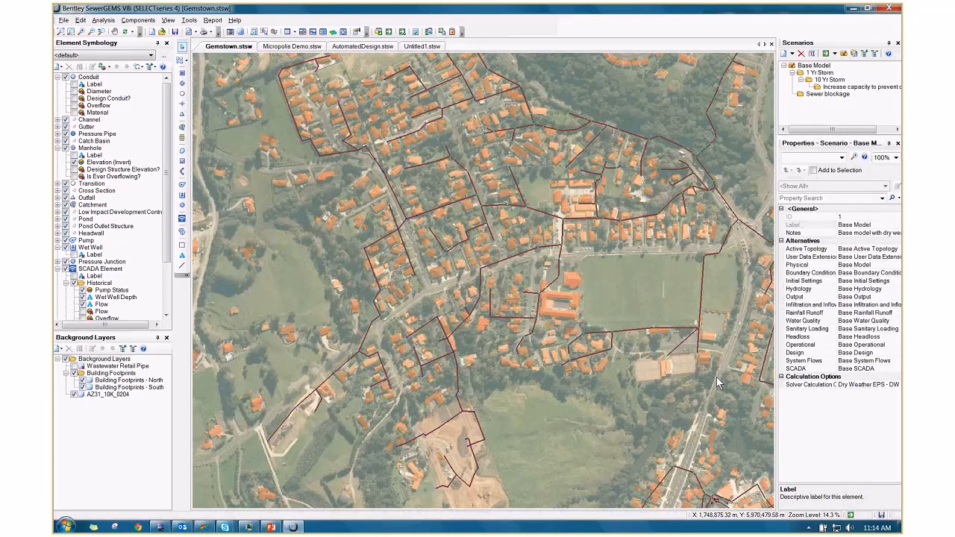
left_click_drag(718, 383, 569, 313)
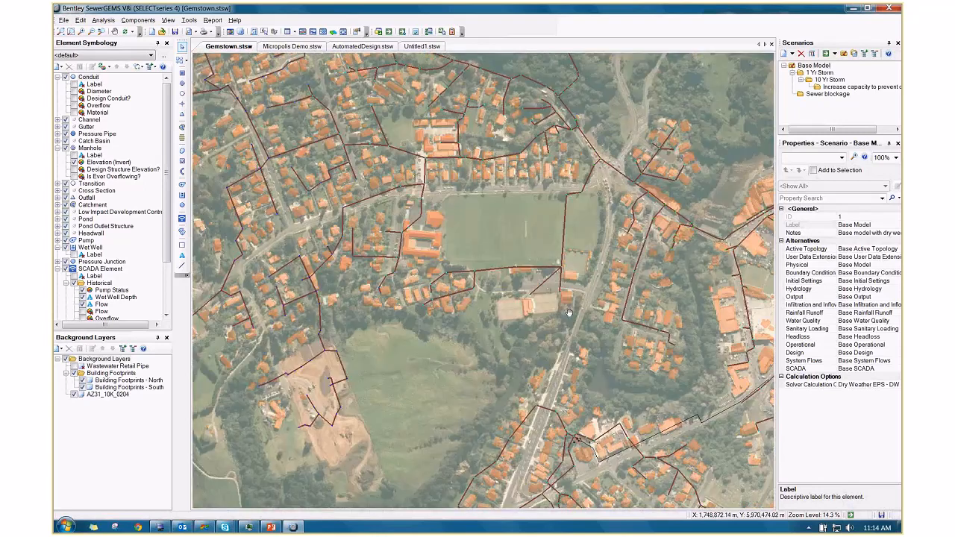
left_click_drag(569, 313, 496, 267)
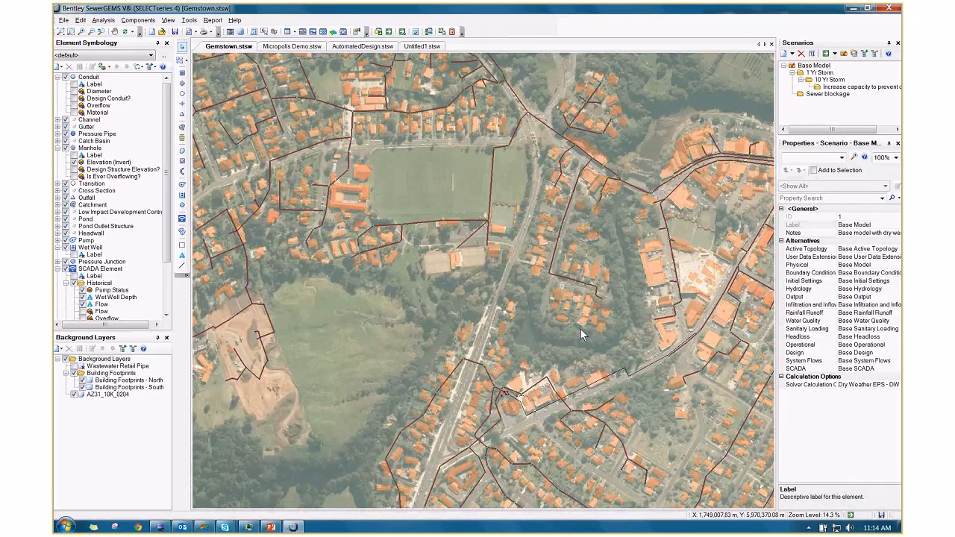
scroll(580, 329, "down", 2)
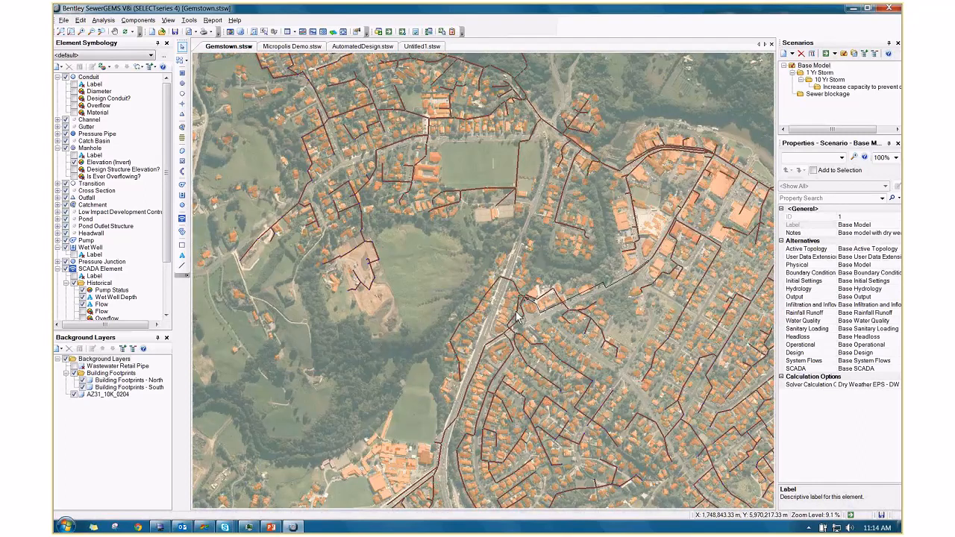
left_click_drag(516, 499, 542, 341)
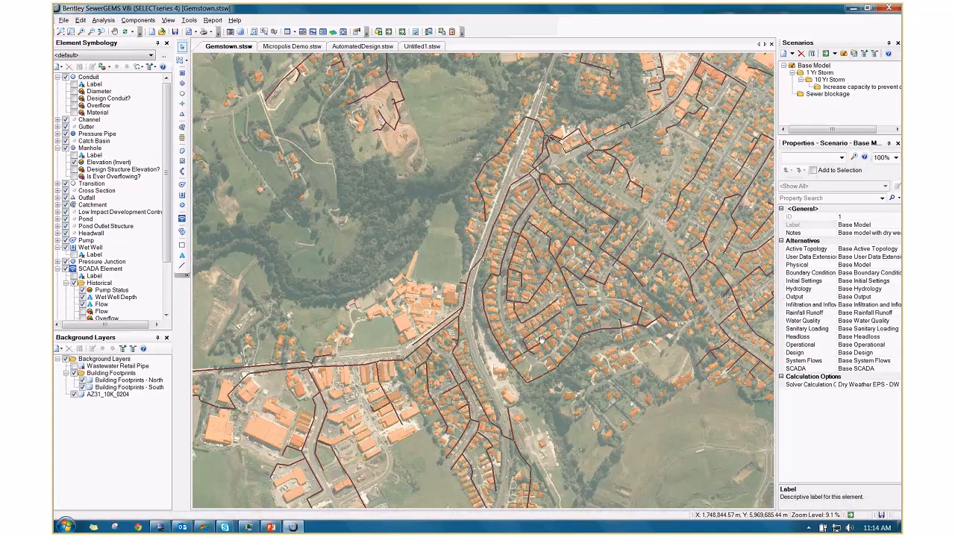
left_click_drag(467, 495, 643, 382)
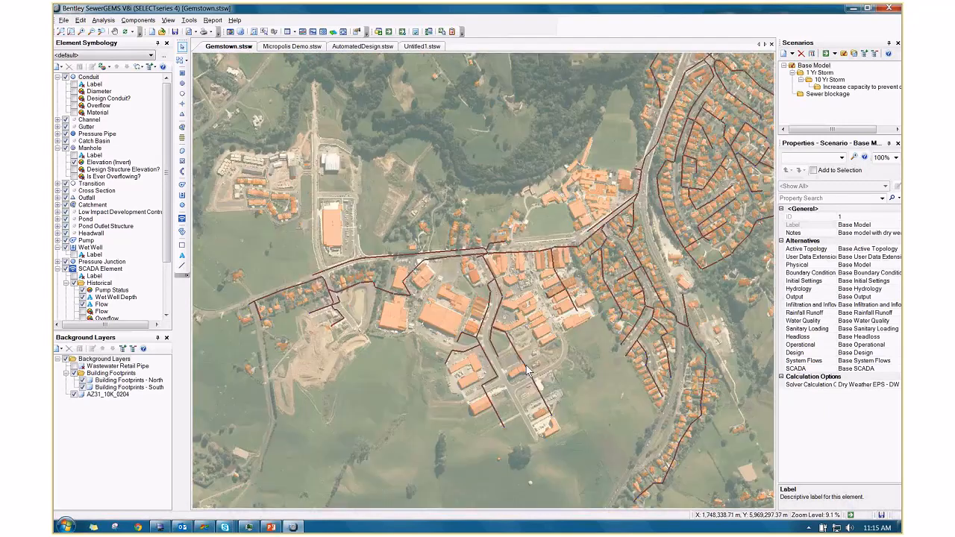
scroll(337, 306, "up", 1)
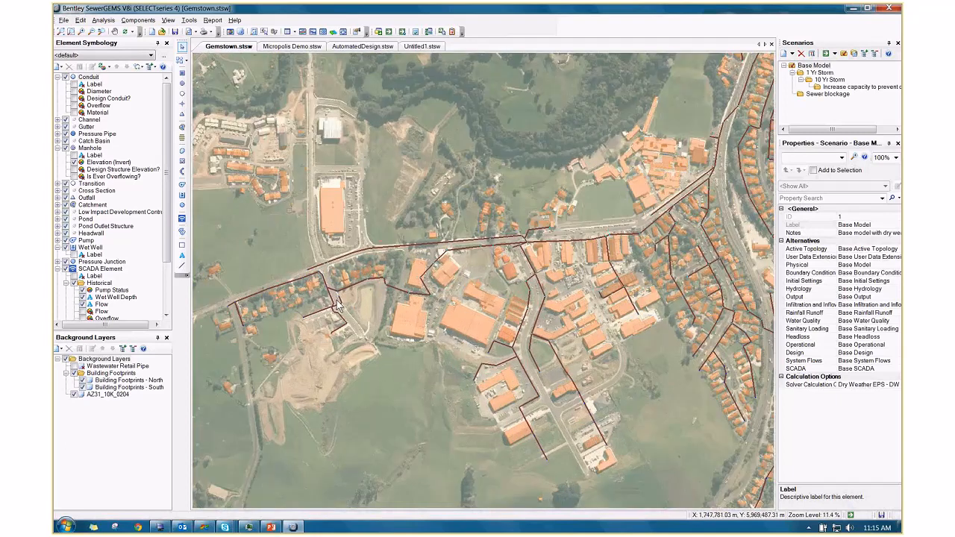
scroll(338, 306, "up", 2)
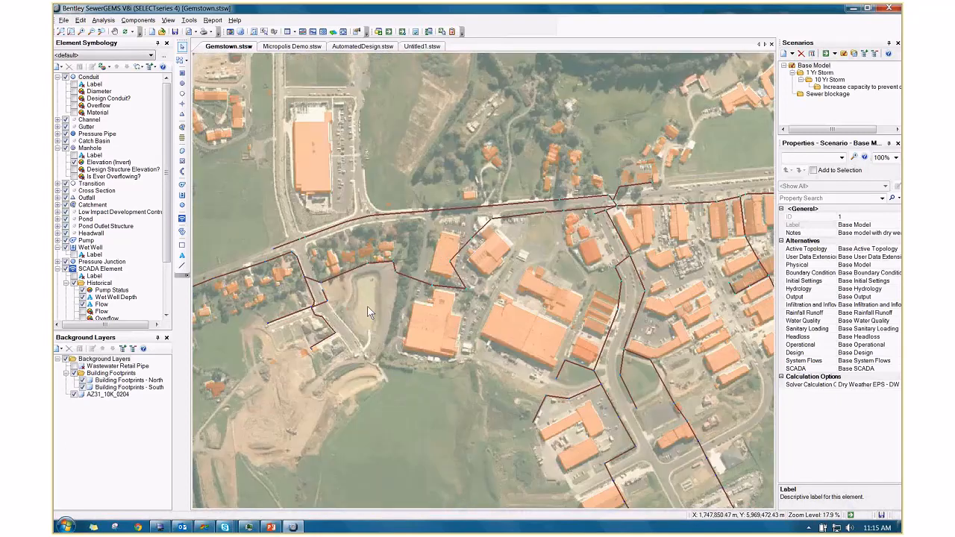
Examine the extent of the Gemstown sewer network, from the southwestern industrial area to the housing in the northeast.
scroll(367, 311, "down", 2)
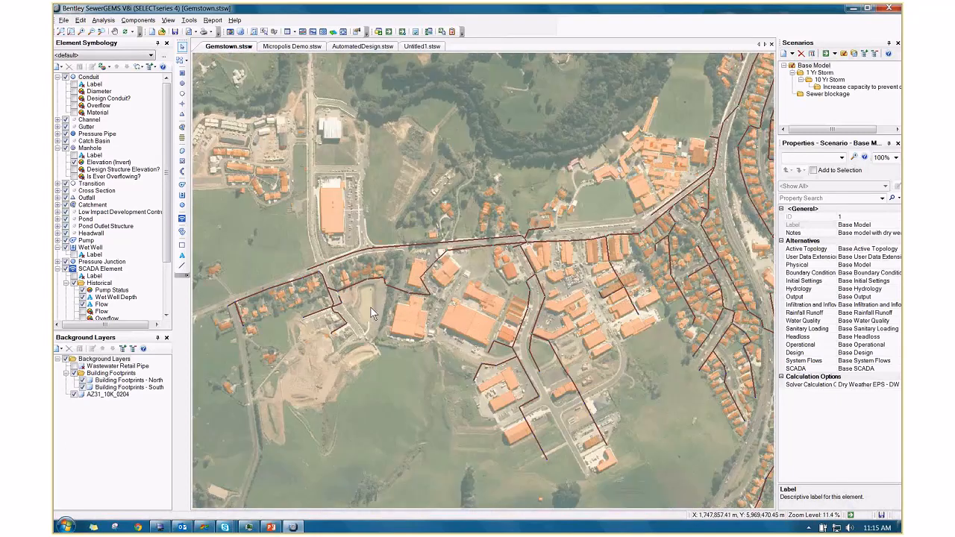
scroll(370, 307, "down", 1)
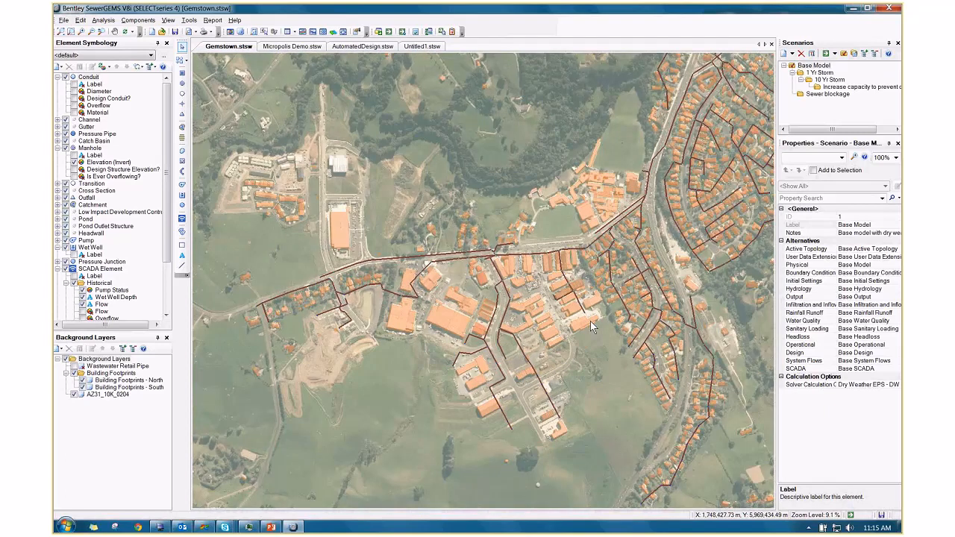
left_click_drag(590, 321, 565, 331)
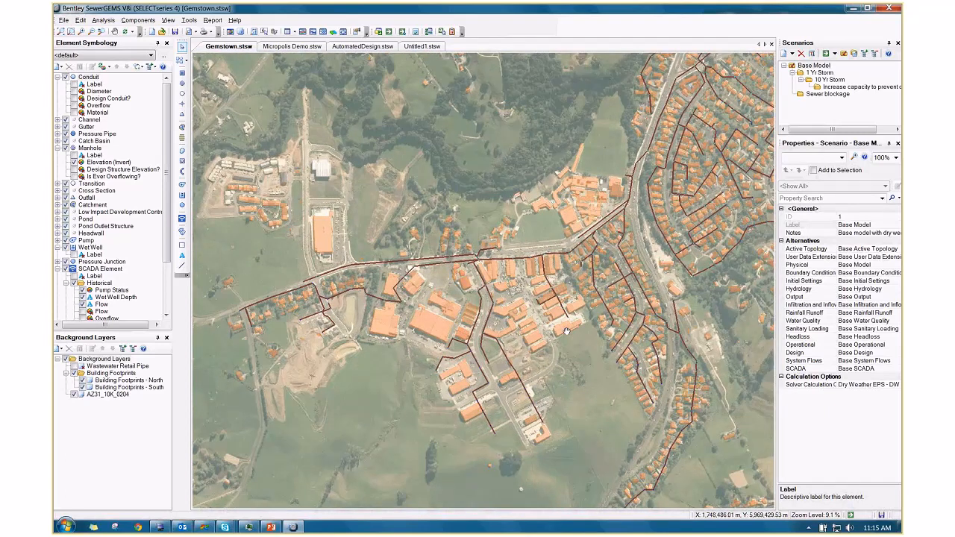
scroll(567, 332, "down", 3)
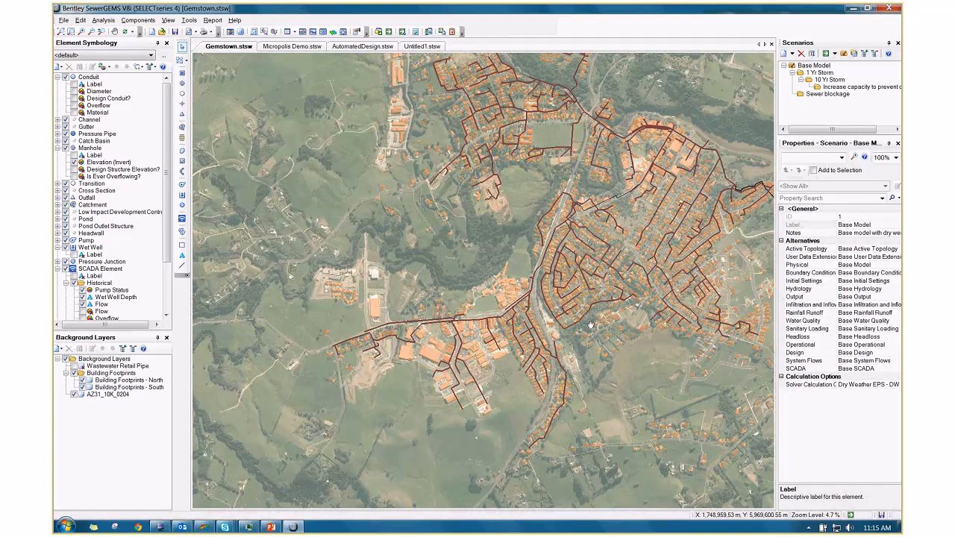
left_click_drag(590, 325, 580, 331)
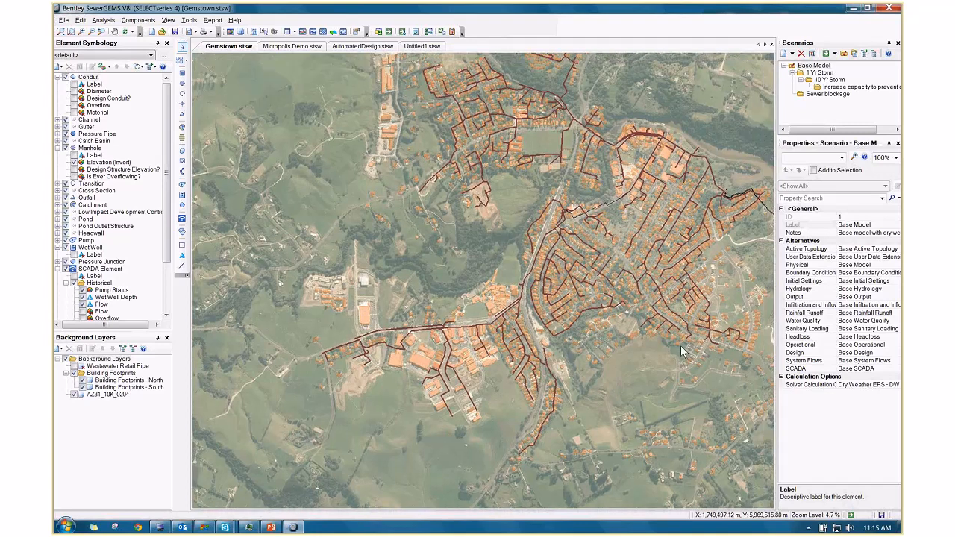
left_click_drag(681, 345, 623, 346)
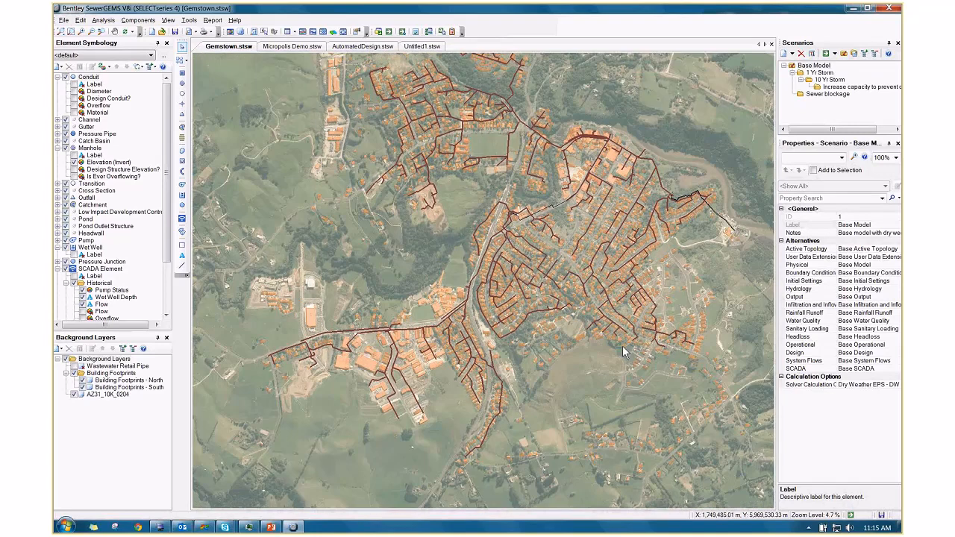
left_click(309, 377)
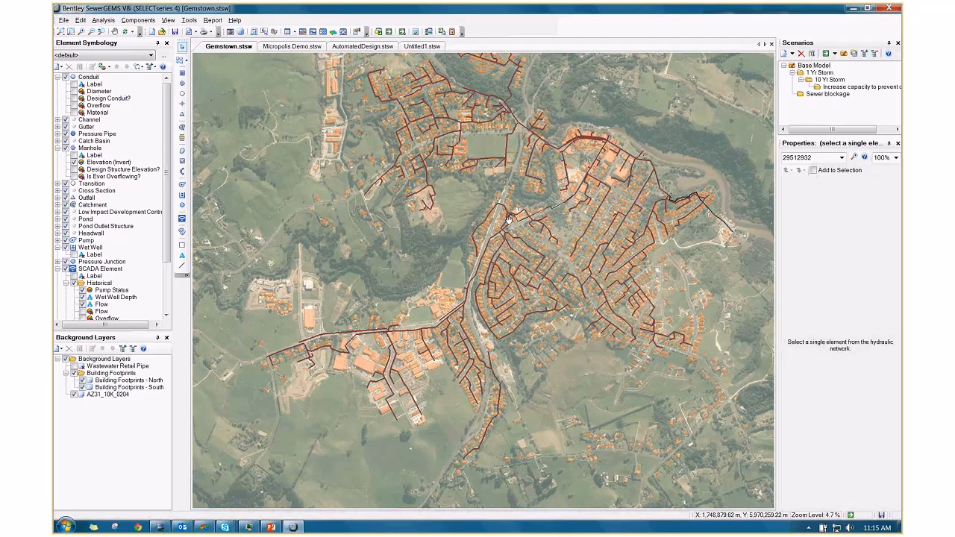
Select wet well WRPS_WW at the central pump station and view its properties, pumps and SCADA elements.
left_click_drag(509, 219, 505, 236)
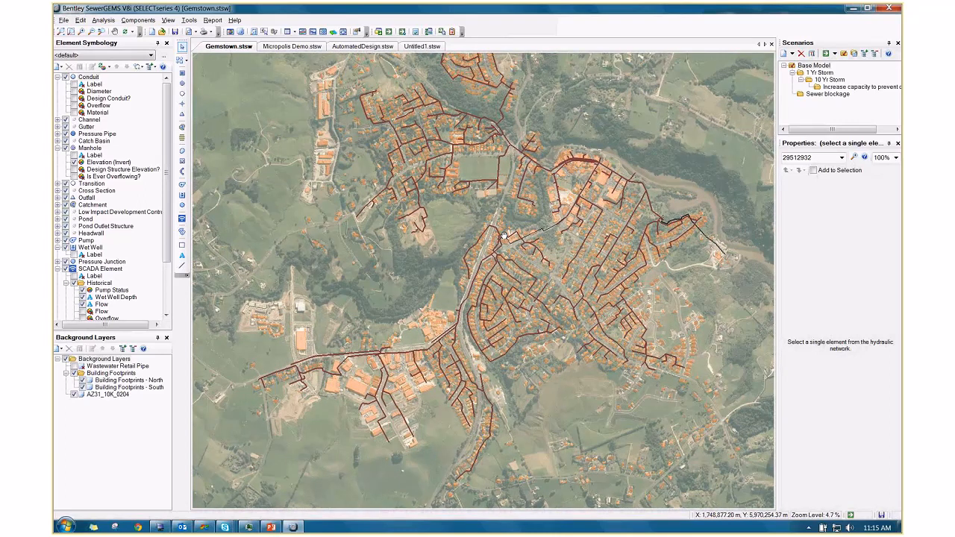
scroll(504, 236, "up", 2)
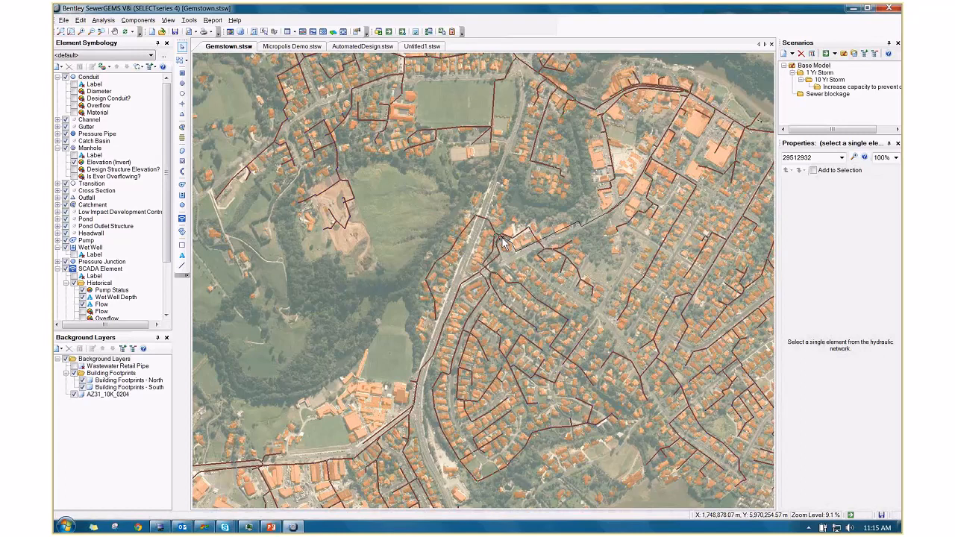
scroll(504, 241, "up", 1)
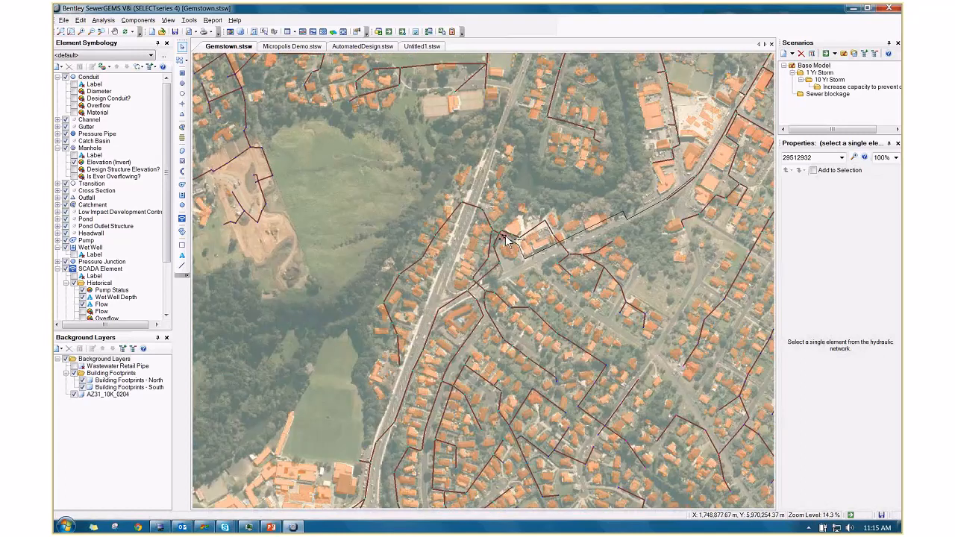
scroll(505, 235, "up", 2)
left_click(505, 239)
scroll(506, 240, "up", 4)
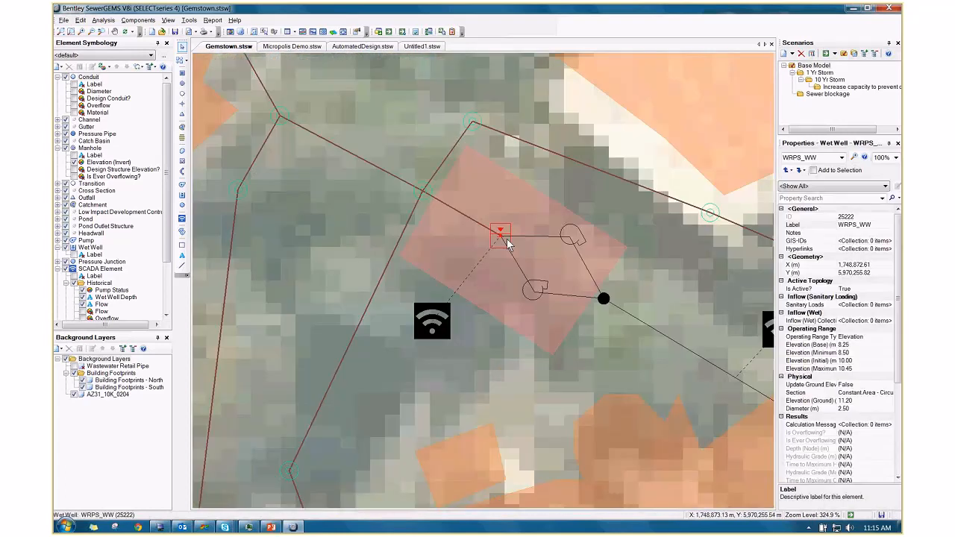
left_click_drag(506, 238, 425, 243)
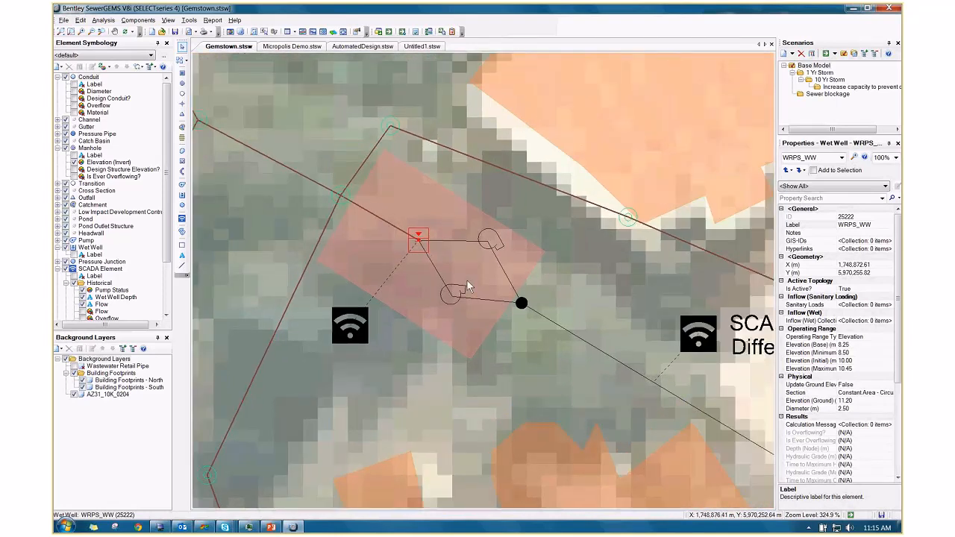
Follow the rising main northeast from the WRPS_WW pump station and select pressure pipe P-16 where it meets the gravity sewer.
scroll(467, 281, "down", 1)
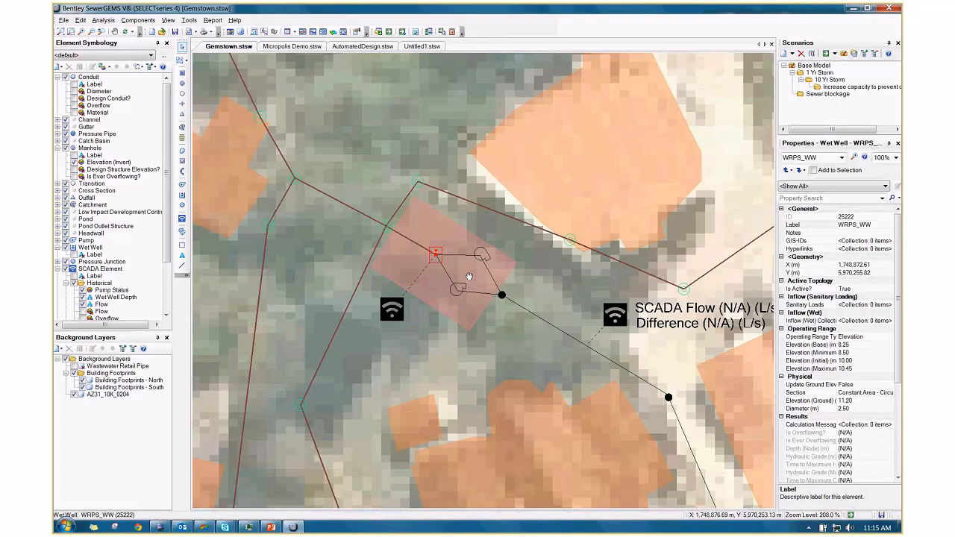
scroll(469, 277, "down", 2)
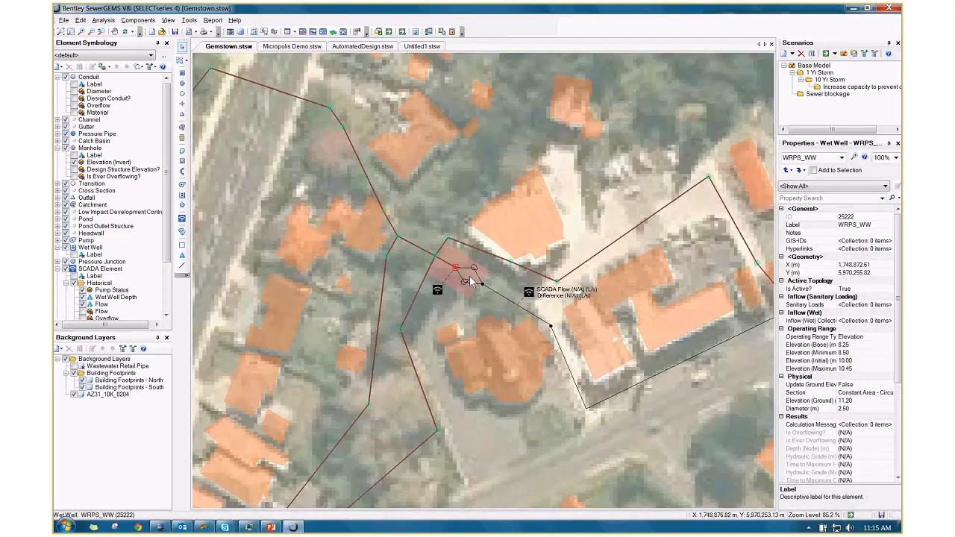
scroll(468, 279, "down", 1)
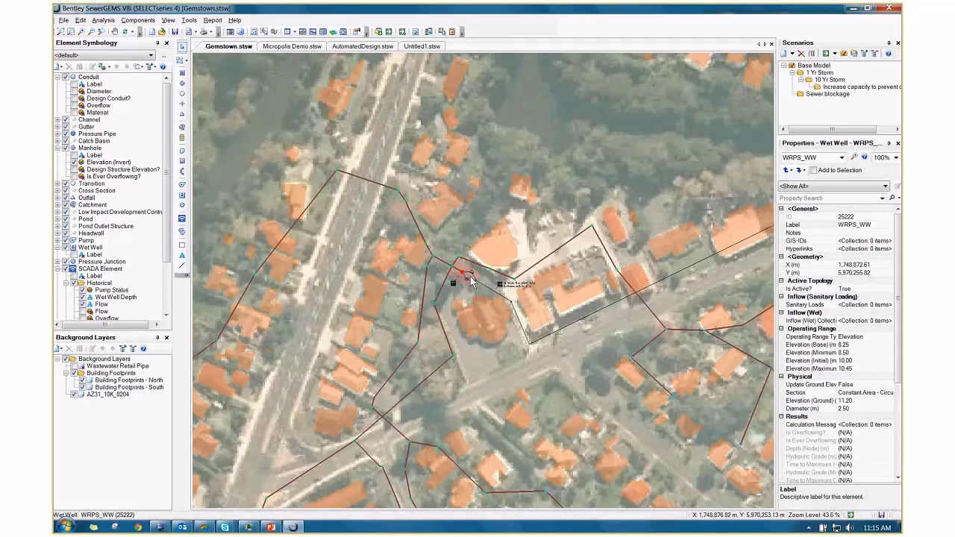
scroll(469, 279, "down", 1)
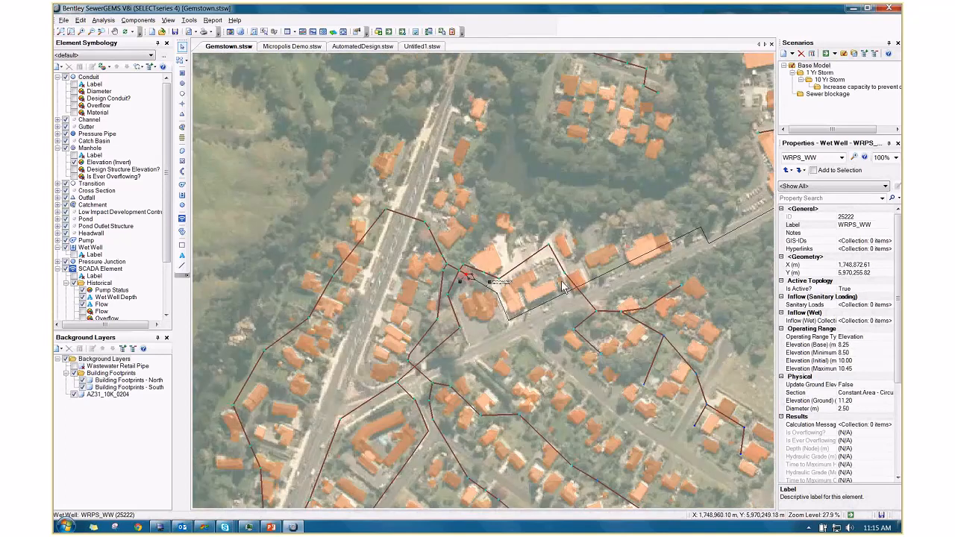
scroll(563, 288, "down", 1)
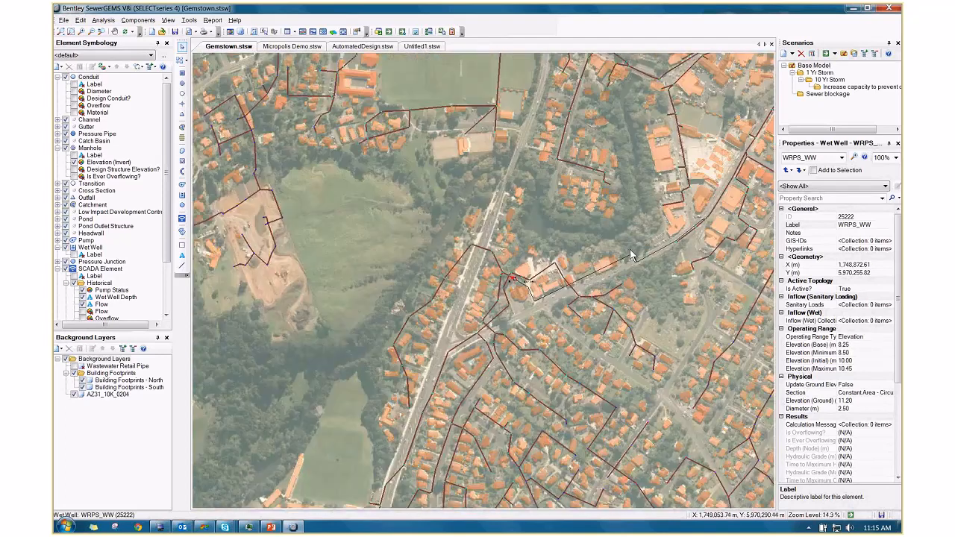
left_click_drag(707, 220, 552, 287)
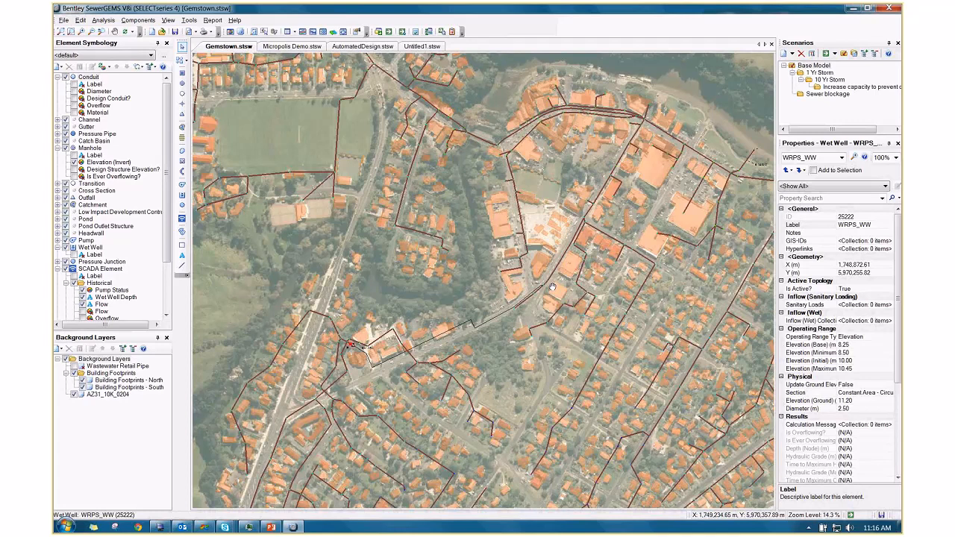
scroll(552, 288, "up", 2)
scroll(542, 291, "up", 2)
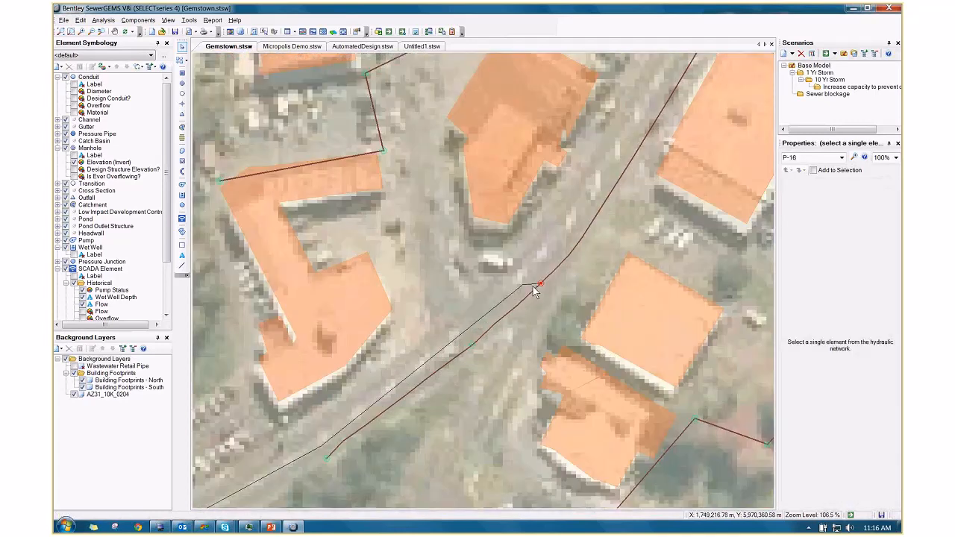
left_click(533, 291)
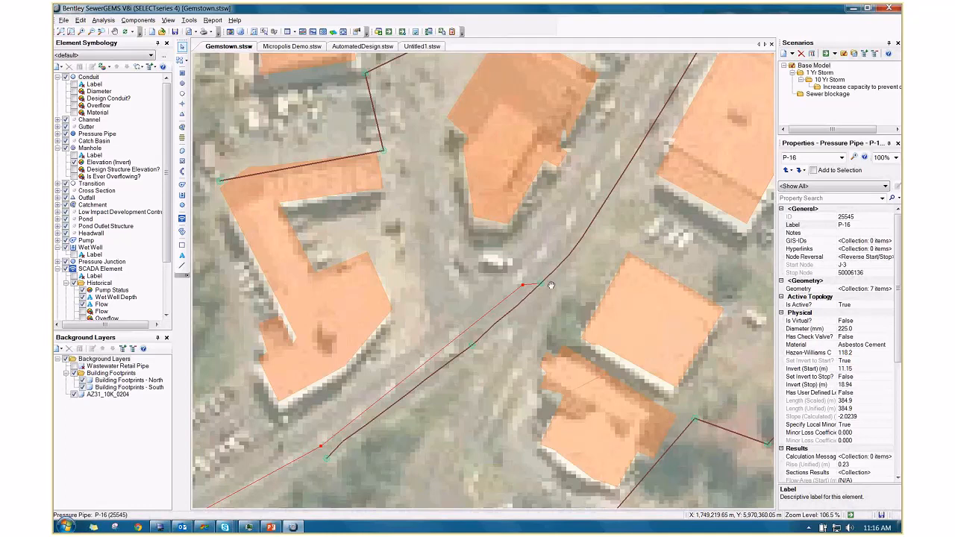
View the full route of pressure pipe P-16 between the central pump station and its discharge point.
scroll(550, 285, "down", 2)
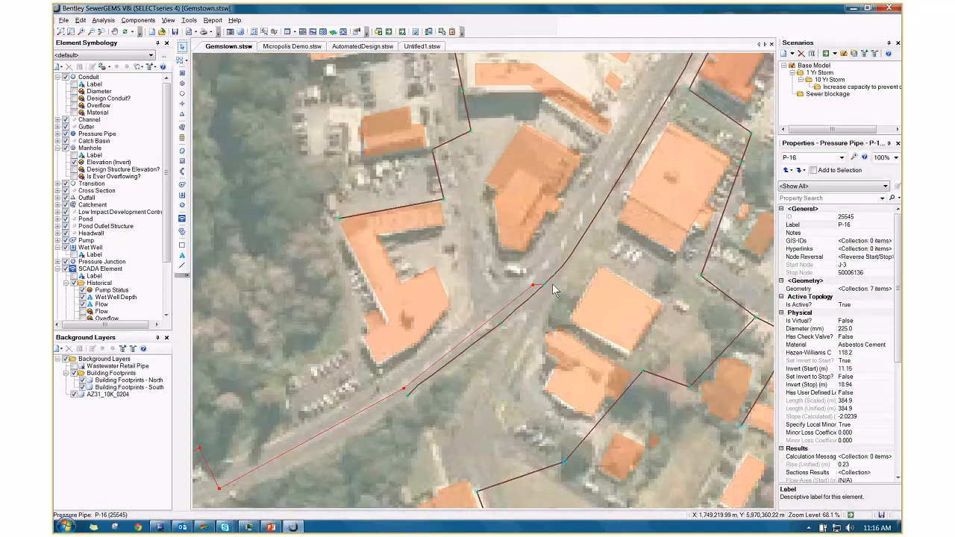
scroll(553, 291, "down", 2)
scroll(553, 290, "down", 1)
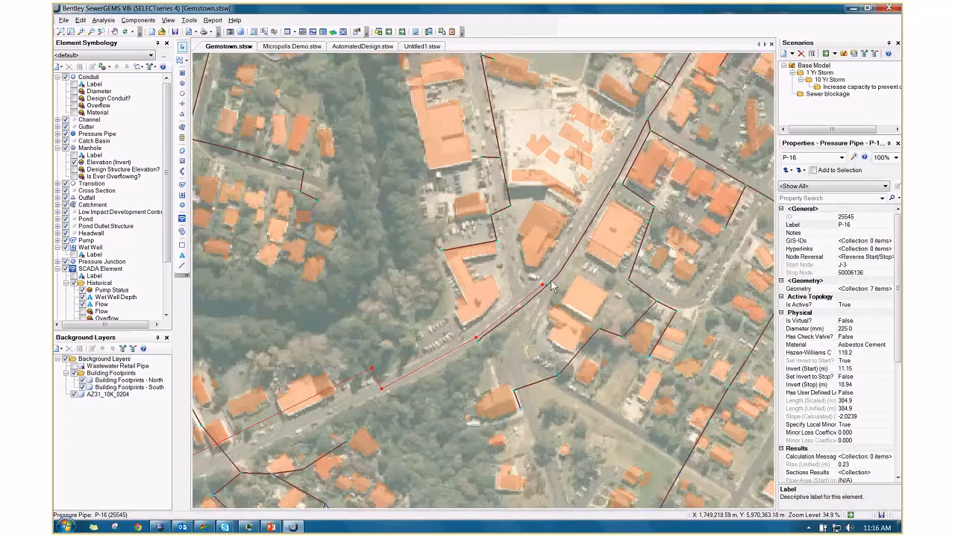
scroll(553, 288, "down", 2)
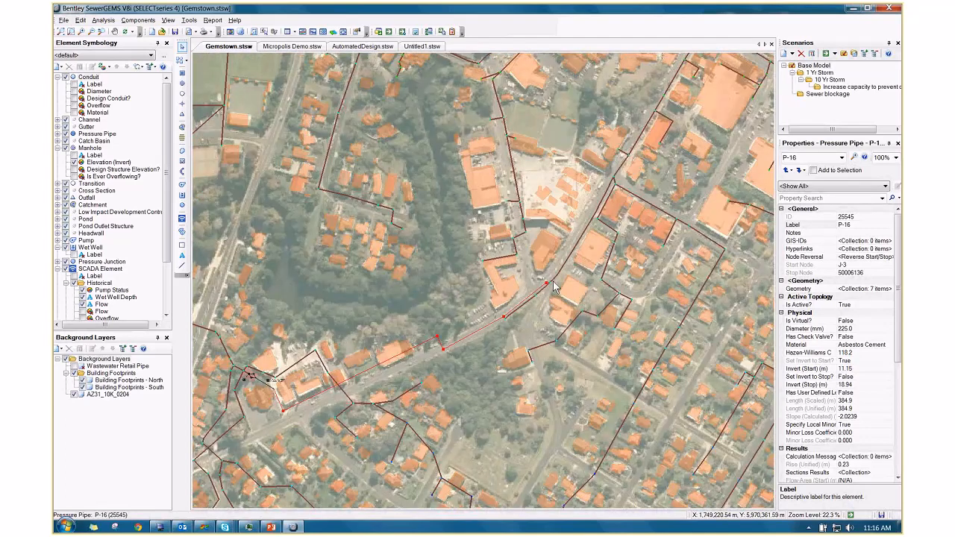
scroll(553, 288, "down", 3)
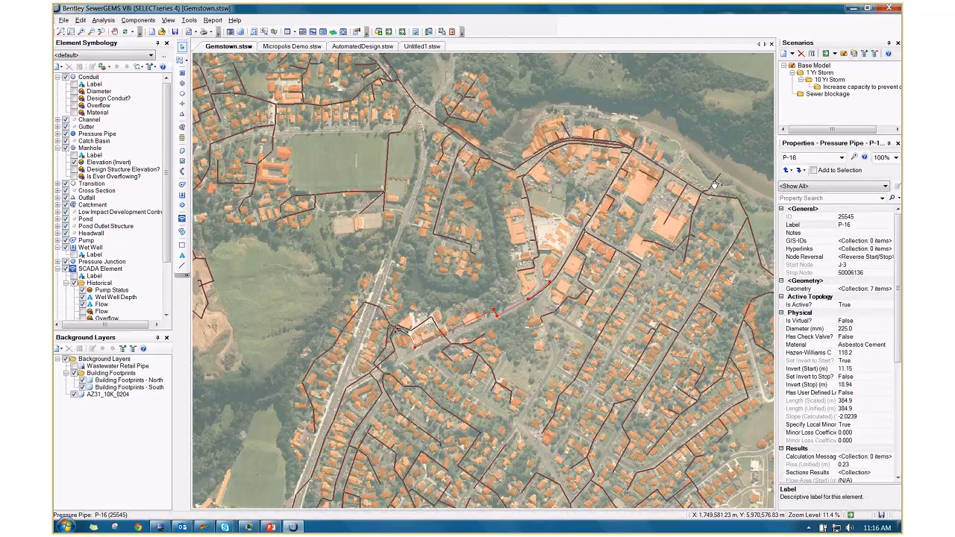
Examine the eastern pump station near the river, including its SCADA elements and the twin pressure pipes leaving it.
left_click_drag(715, 184, 657, 221)
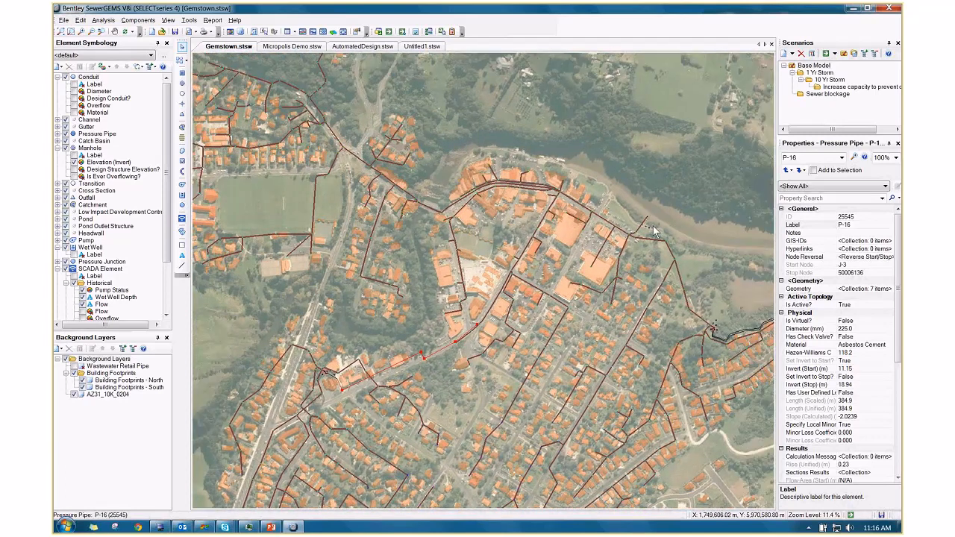
scroll(739, 332, "up", 9)
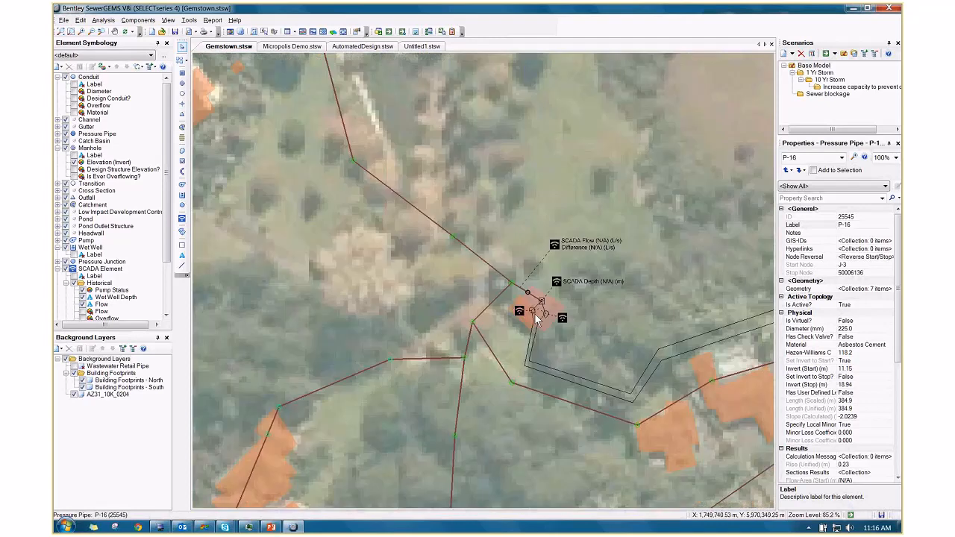
scroll(536, 317, "down", 5)
scroll(574, 303, "down", 5)
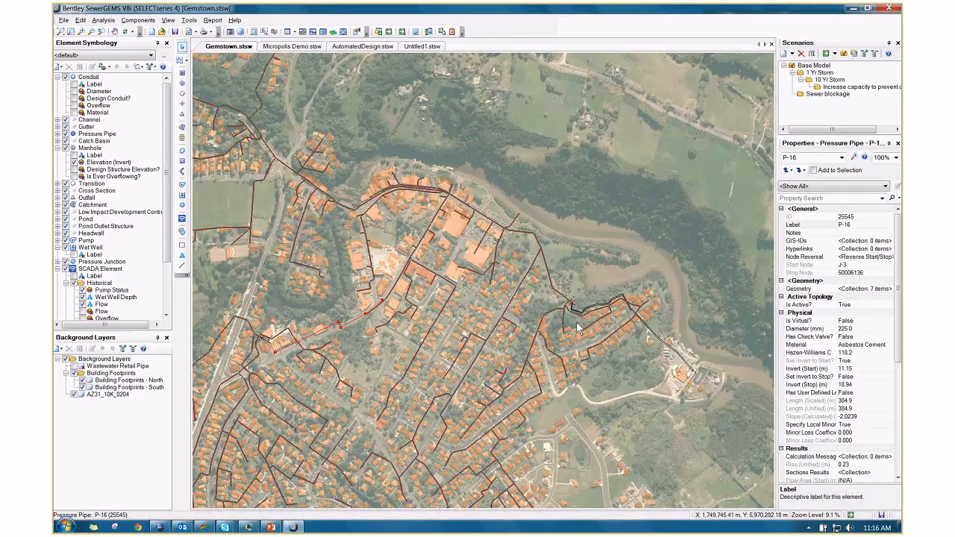
Examine the WWTP outfall at the end of the eastern pressure pipes and its location relative to the town's network.
scroll(577, 322, "up", 1)
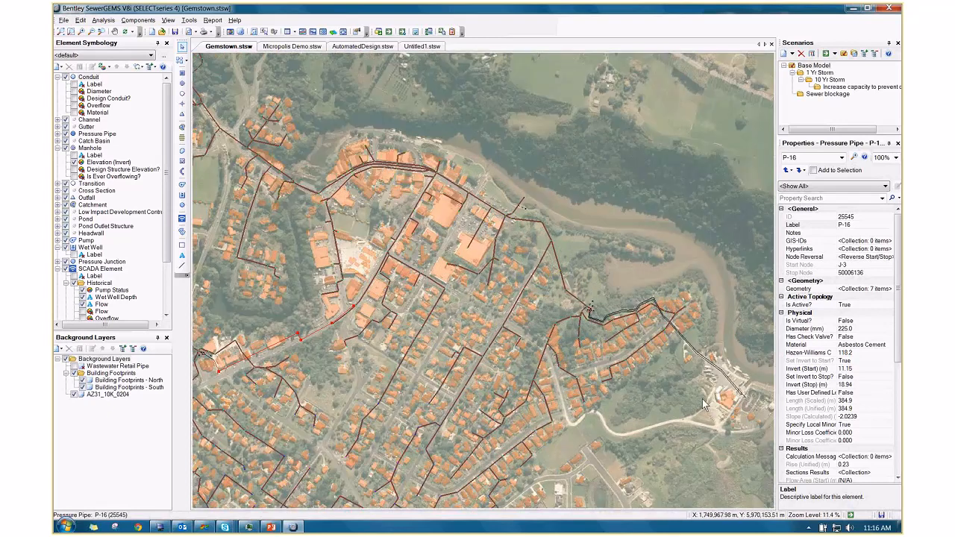
scroll(703, 405, "up", 10)
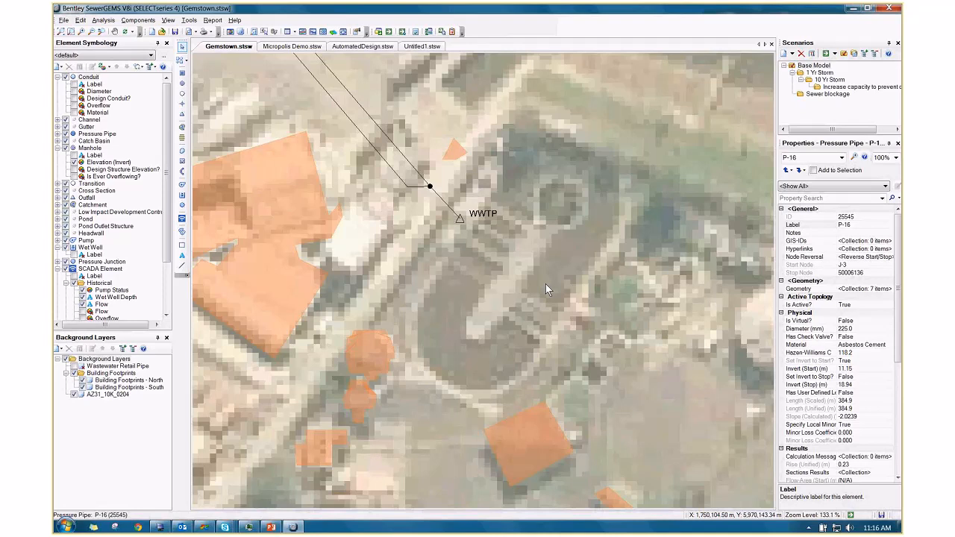
scroll(545, 284, "down", 5)
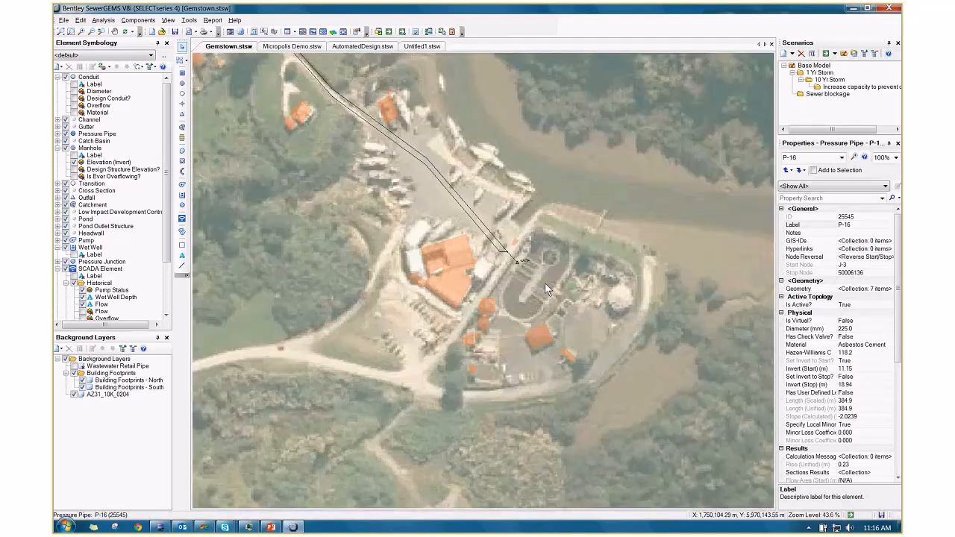
scroll(544, 283, "down", 1)
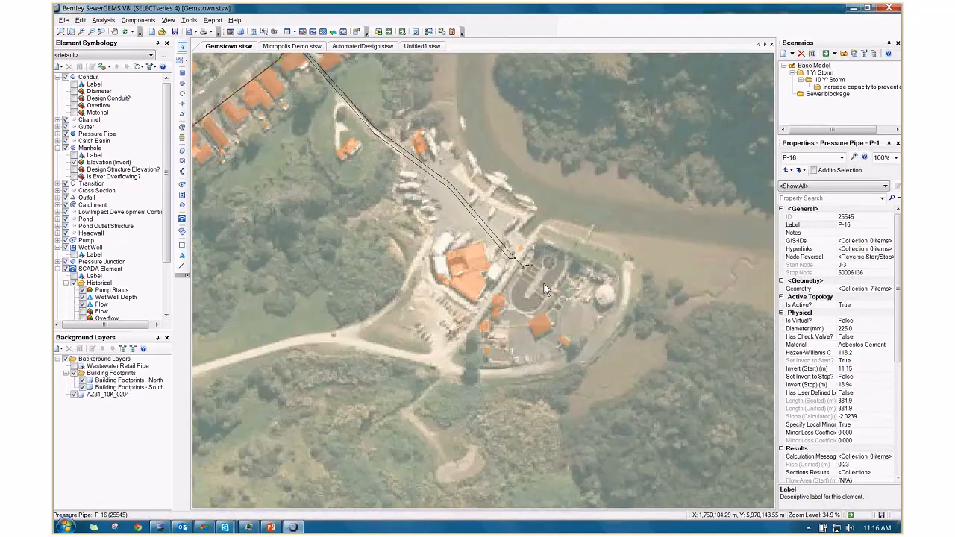
scroll(544, 283, "down", 2)
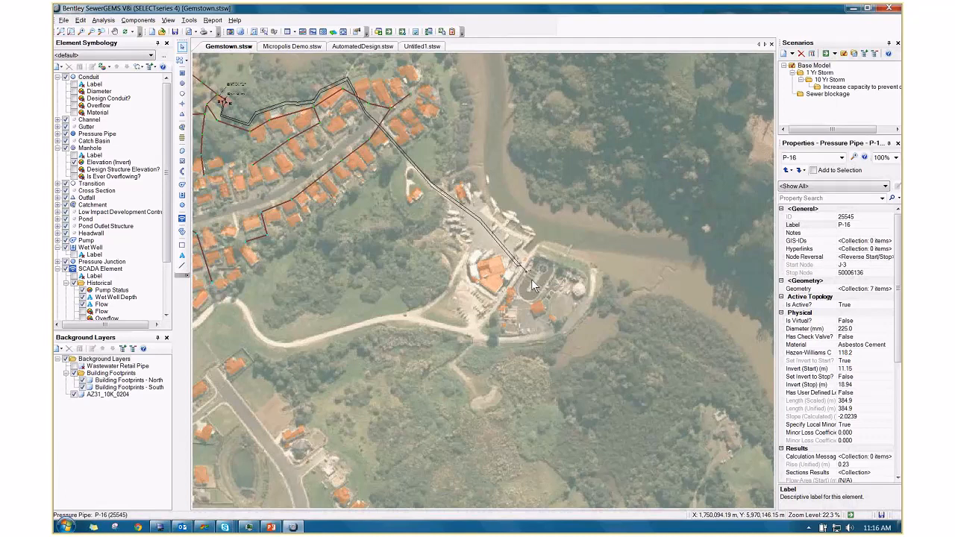
scroll(533, 286, "down", 2)
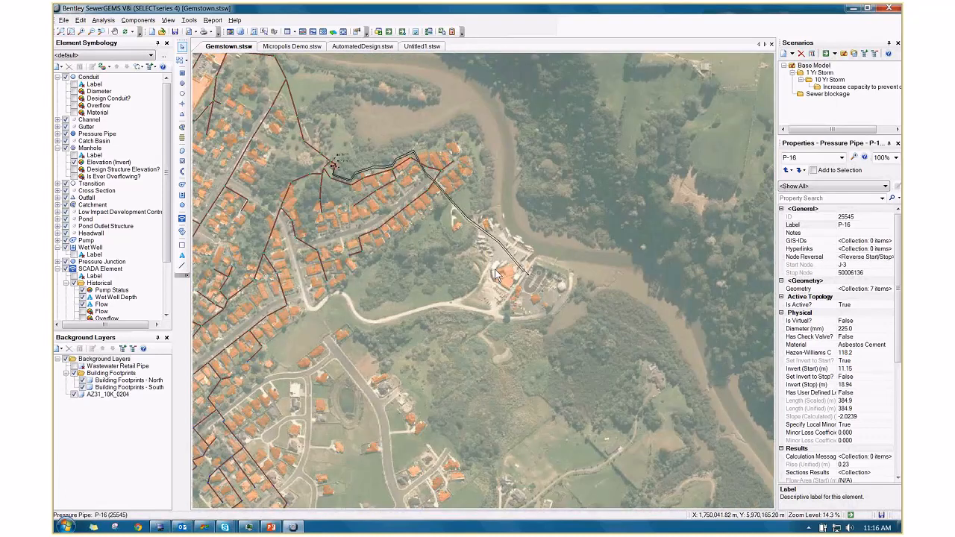
scroll(496, 275, "down", 2)
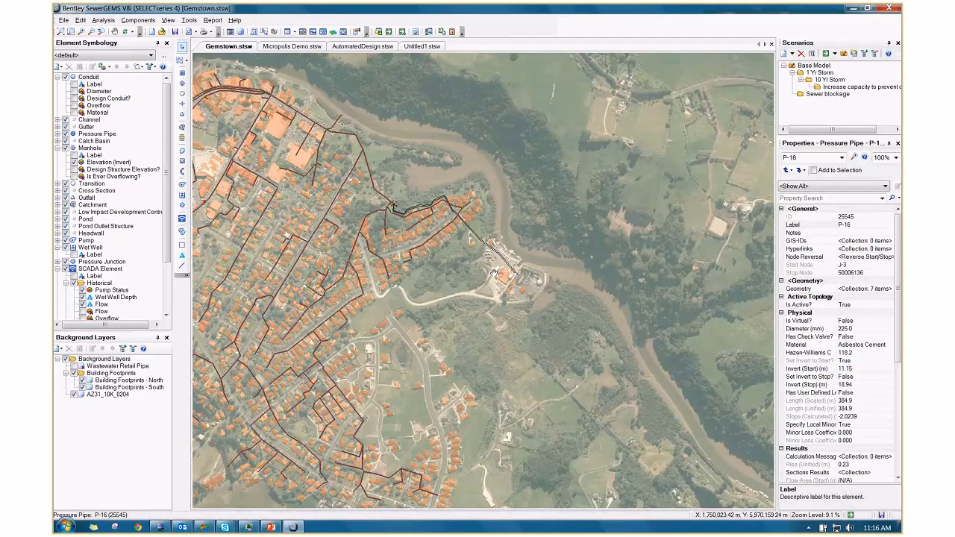
scroll(500, 291, "down", 1)
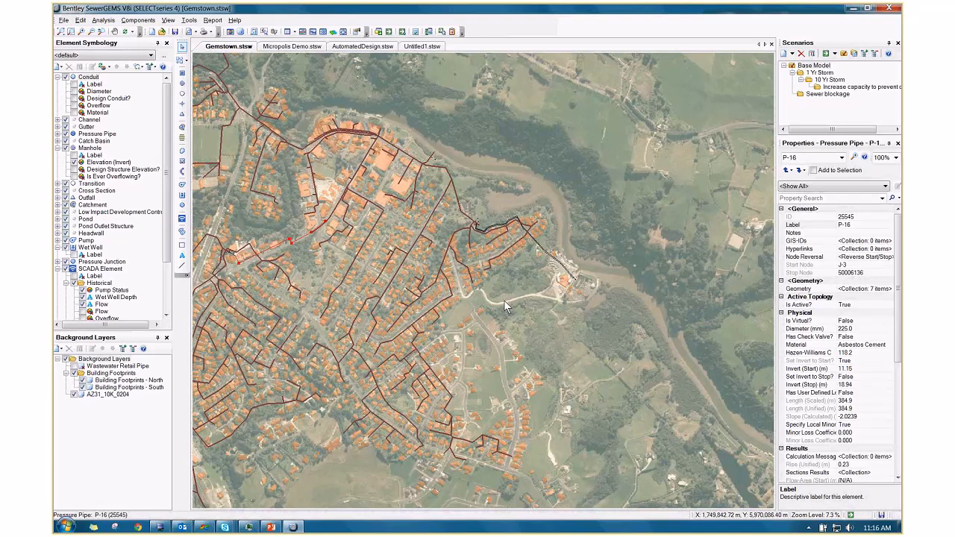
Turn on the conduit Diameter symbology for the whole Gemstown network, with no element selected.
scroll(618, 293, "down", 3)
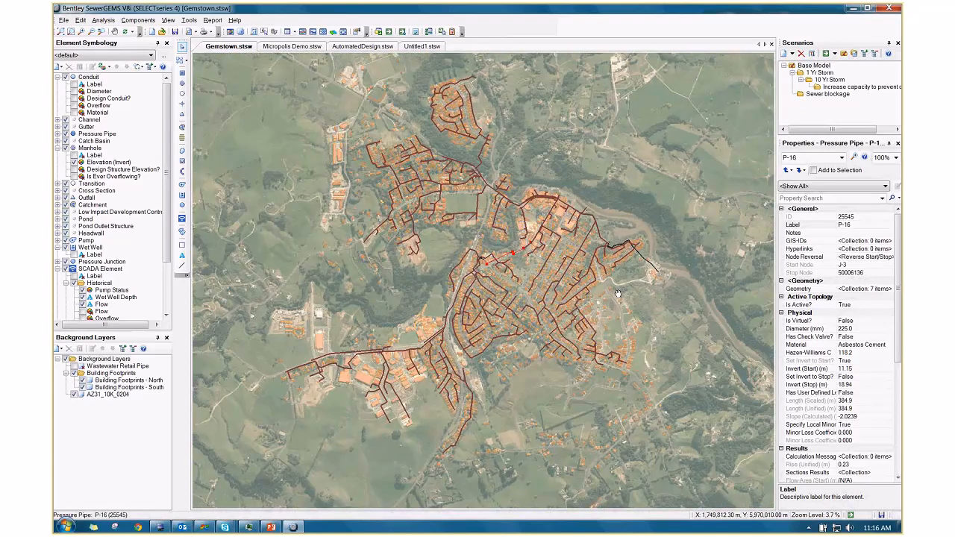
left_click(717, 316)
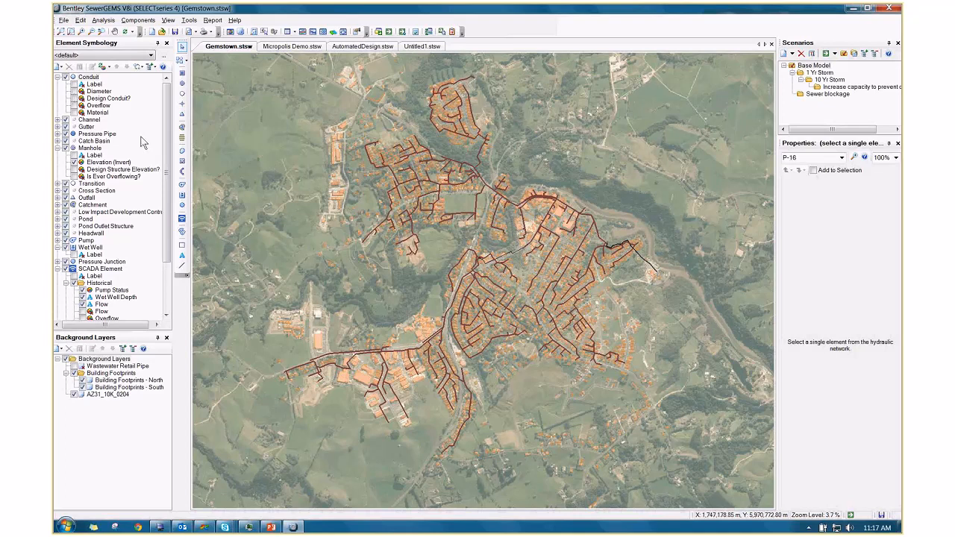
left_click(73, 92)
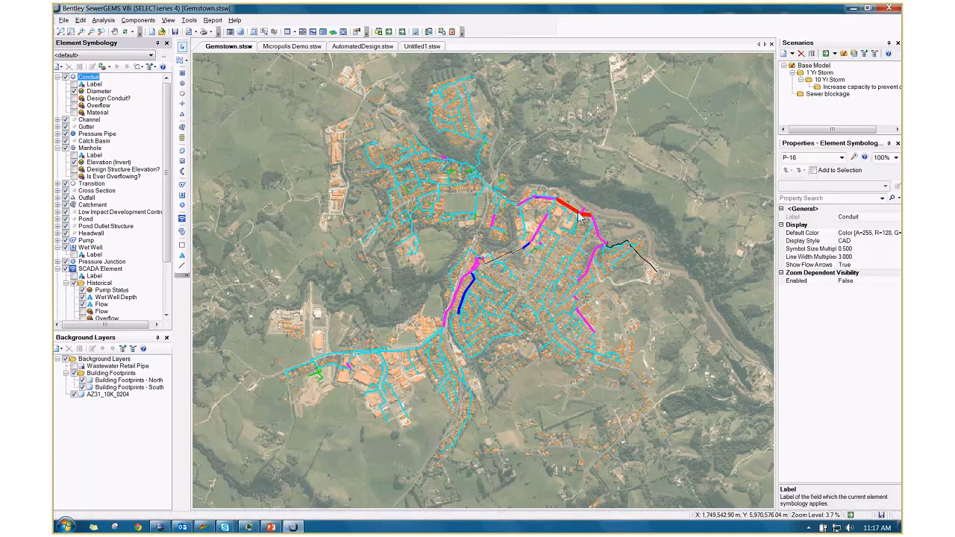
Examine the conduits colour-coded by diameter across the network and around the central pump station.
left_click(490, 289)
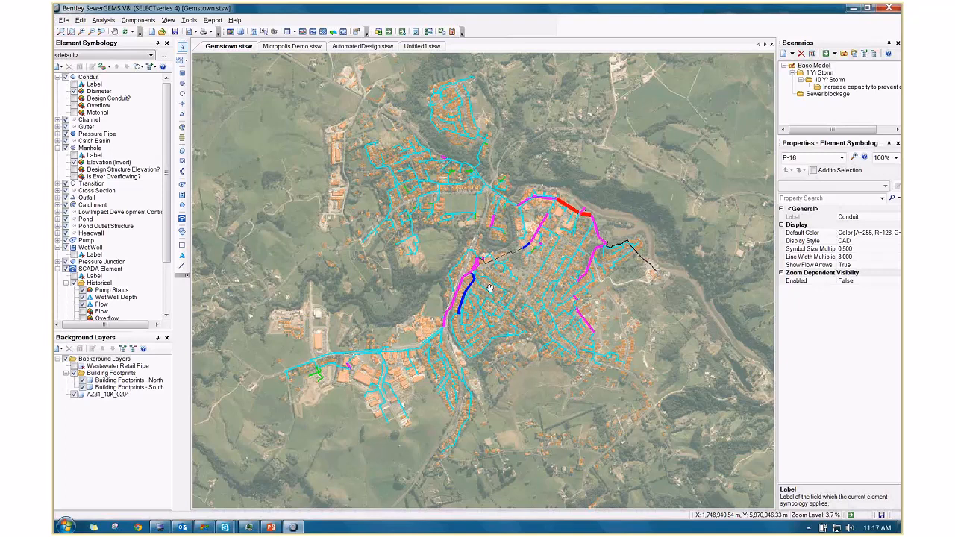
left_click_drag(489, 289, 459, 302)
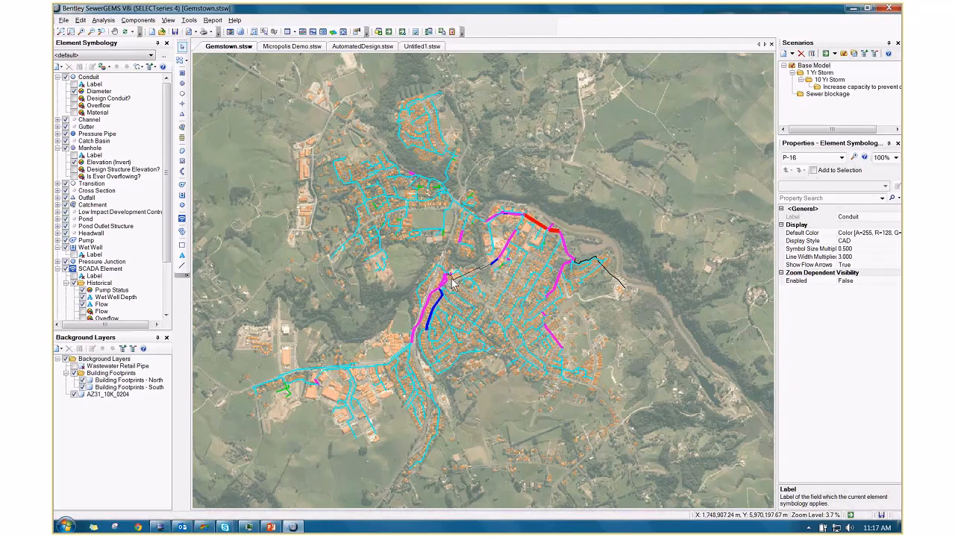
scroll(453, 282, "down", 1)
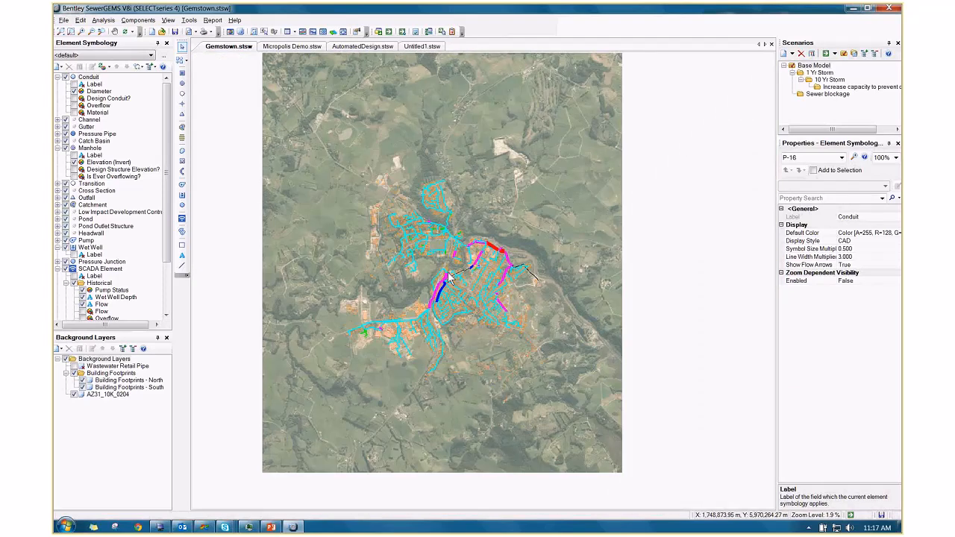
scroll(448, 278, "up", 1)
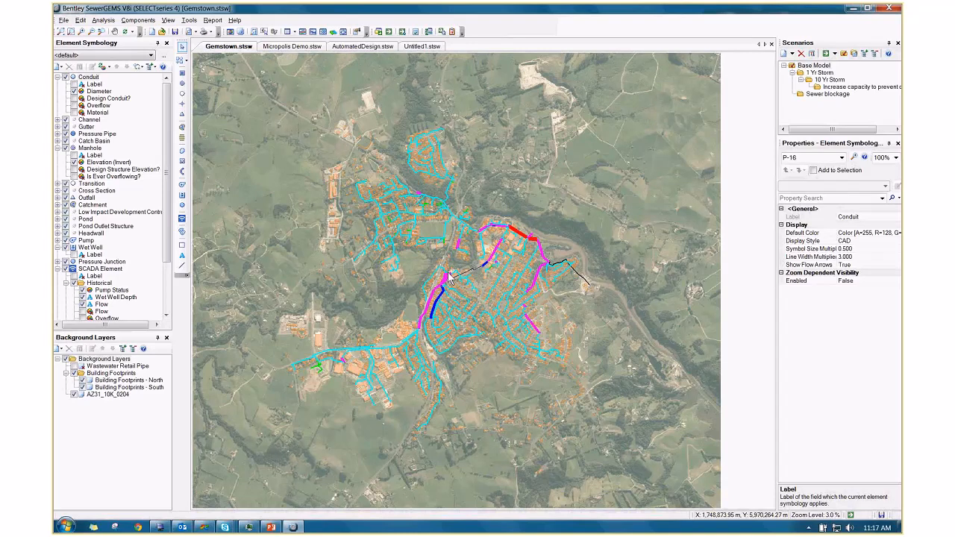
scroll(448, 278, "up", 1)
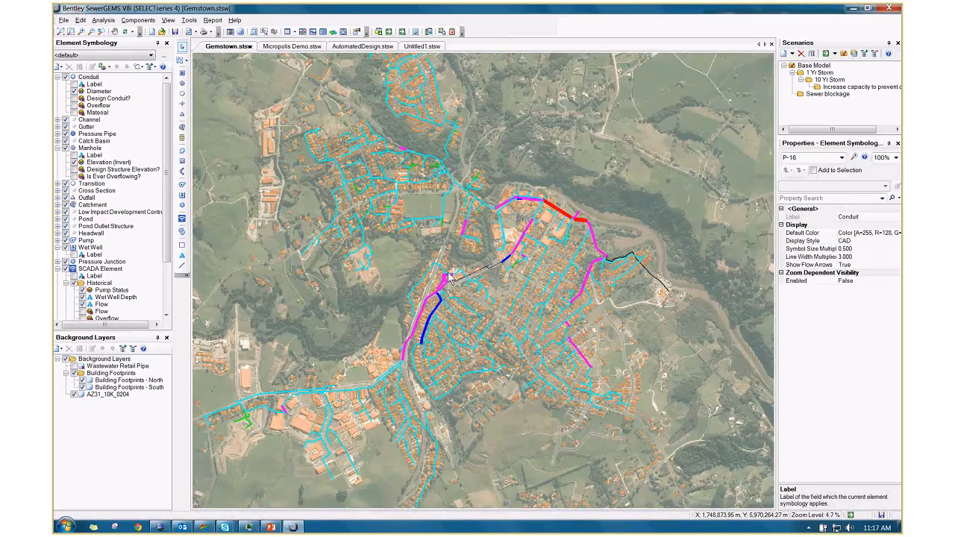
scroll(448, 277, "up", 4)
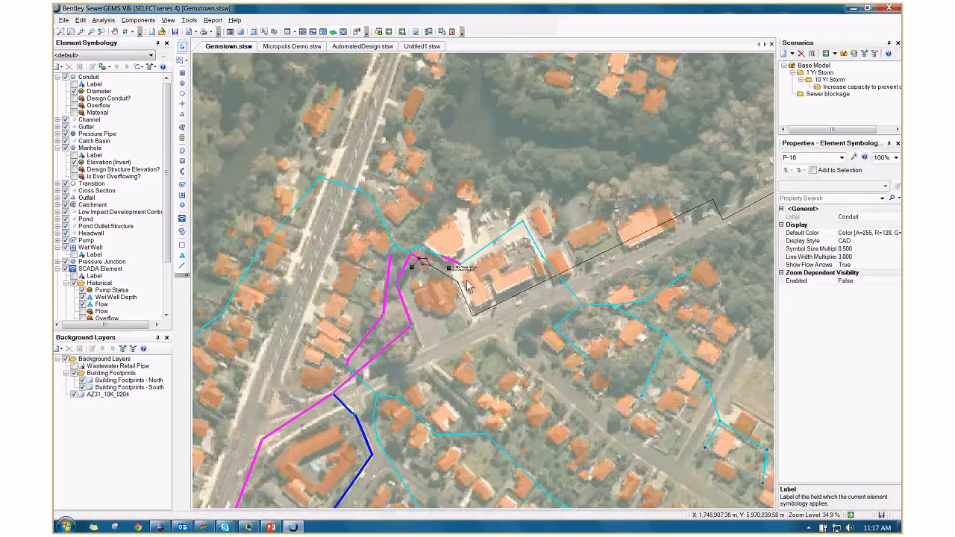
scroll(466, 283, "down", 4)
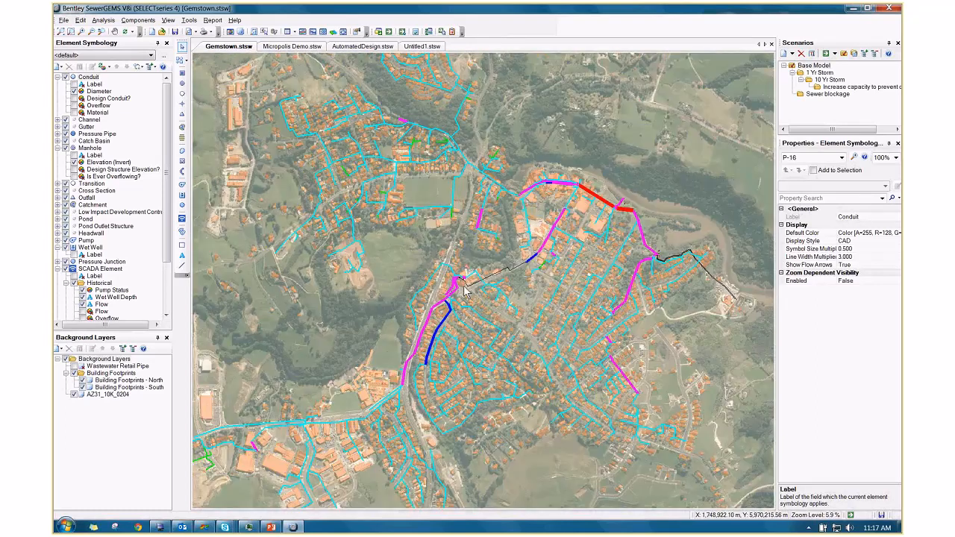
scroll(523, 283, "down", 1)
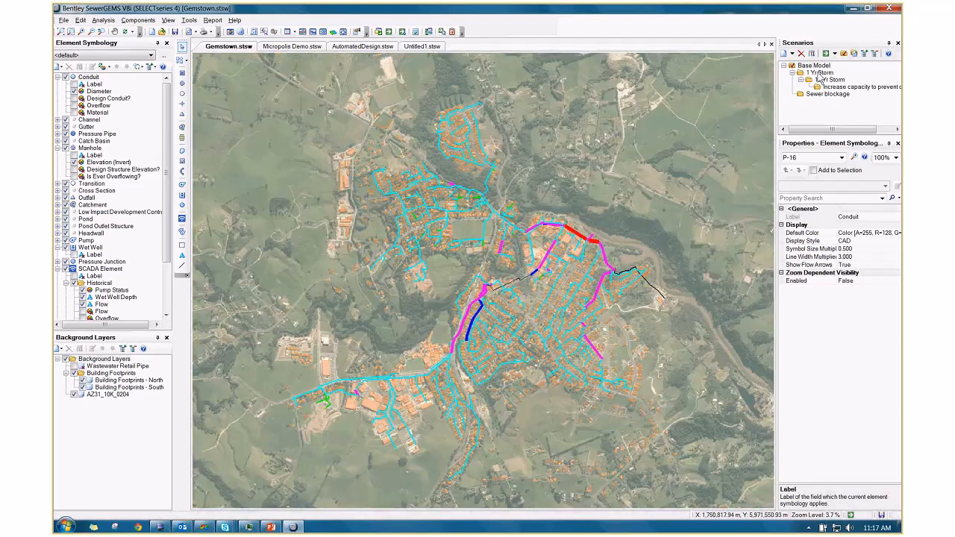
Make the 1 Yr Storm scenario current.
left_click(820, 73)
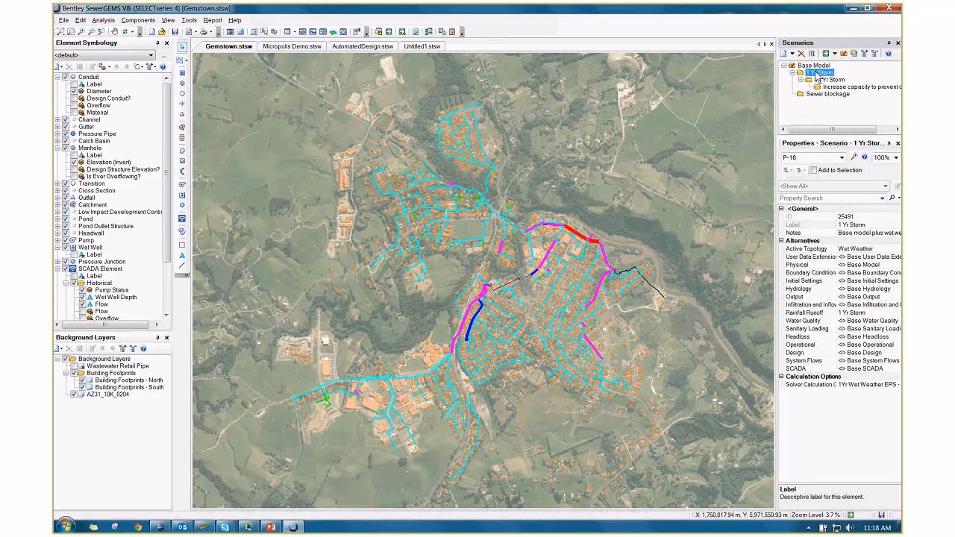
right_click(819, 76)
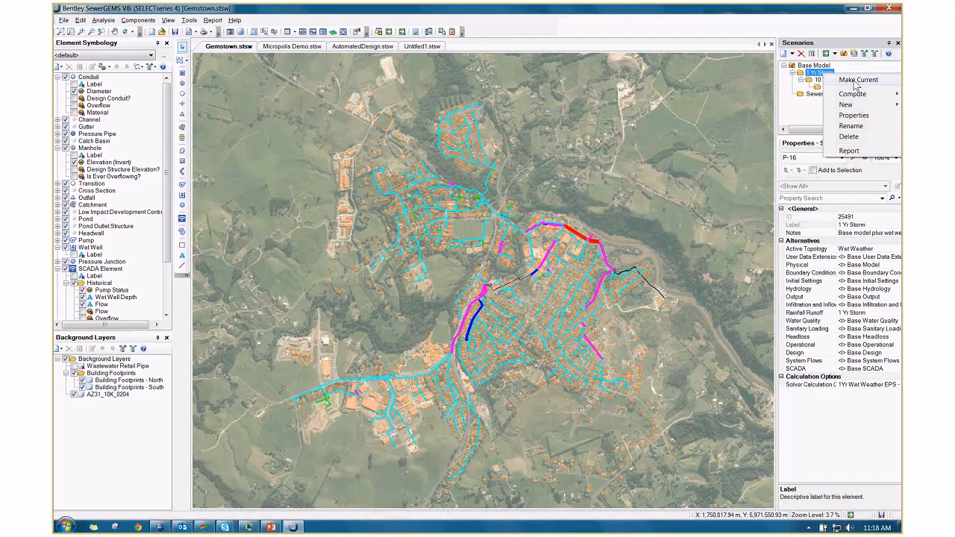
left_click(857, 80)
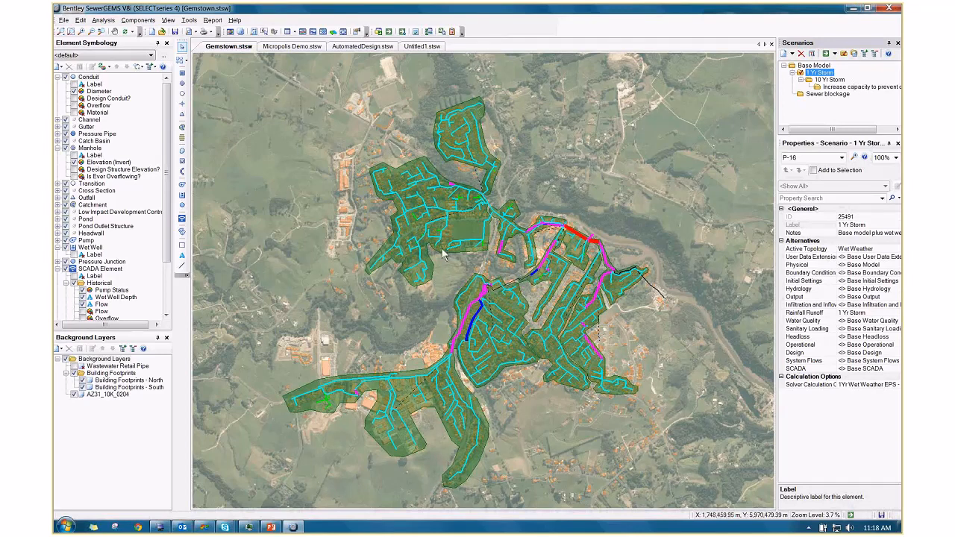
Select the northern, northwestern and southwestern catchments CM-3, CM-4 and CM-5 one after another to view their extents and properties.
left_click(506, 218)
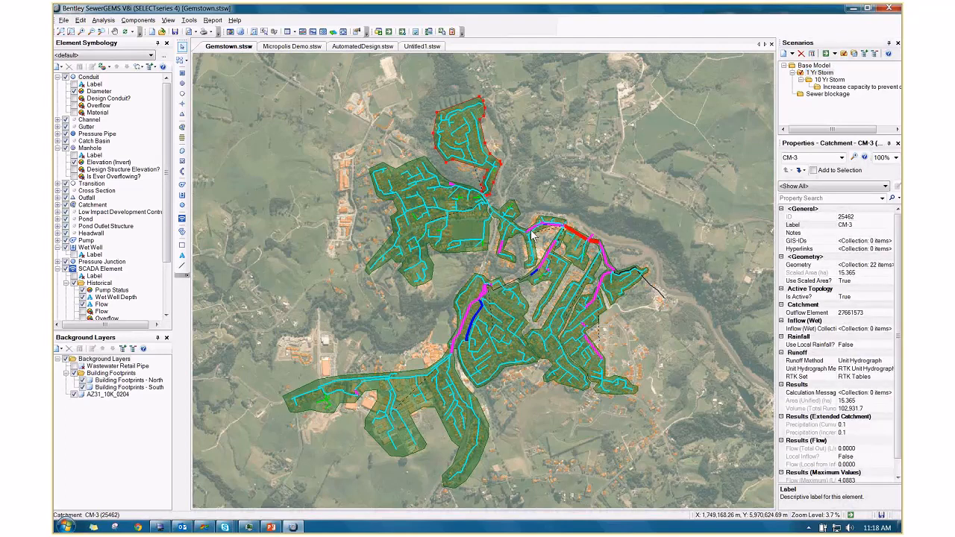
left_click(472, 228)
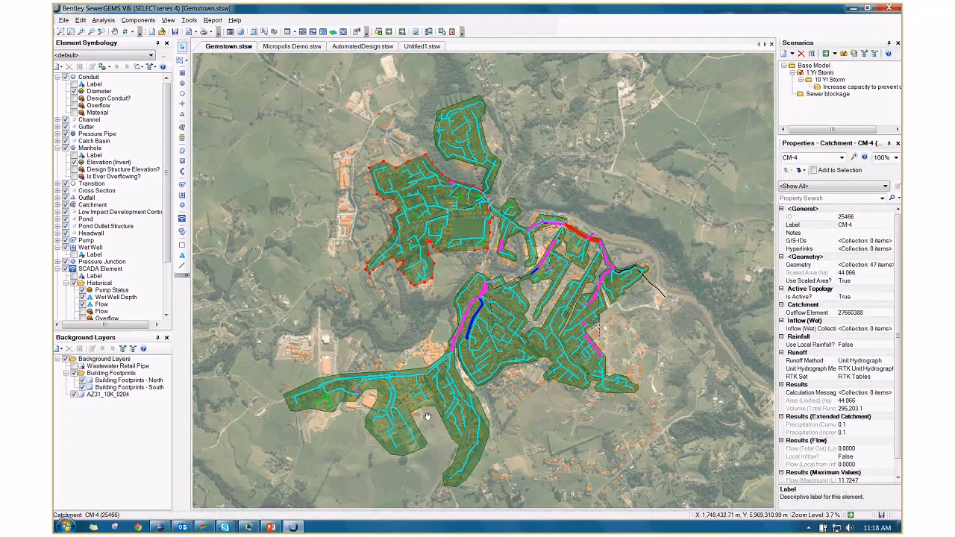
left_click_drag(428, 417, 437, 389)
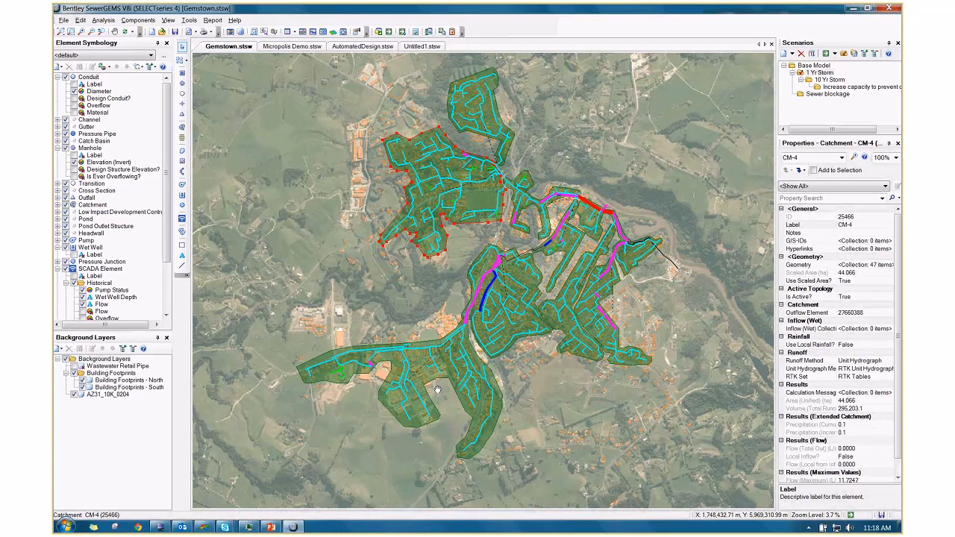
left_click_drag(437, 389, 439, 385)
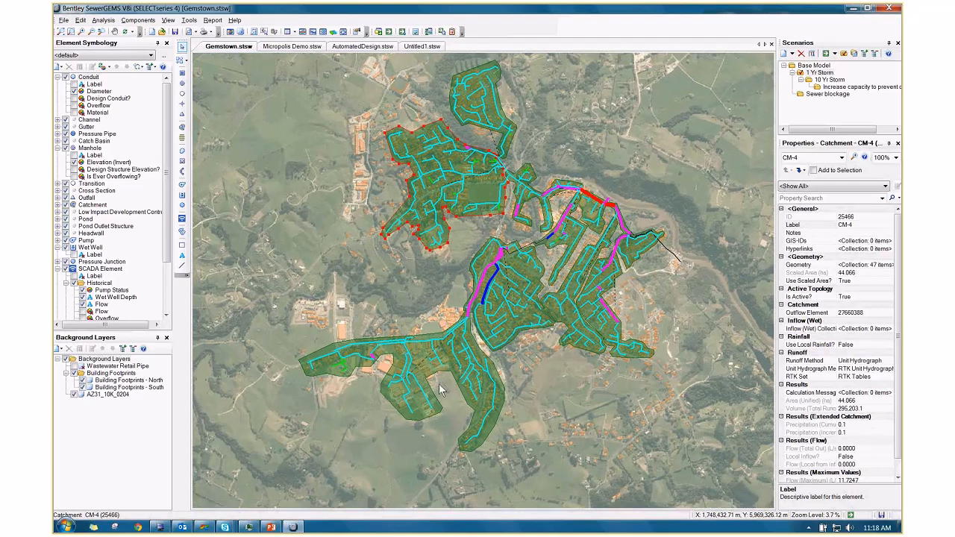
left_click(410, 385)
left_click_drag(410, 395, 418, 382)
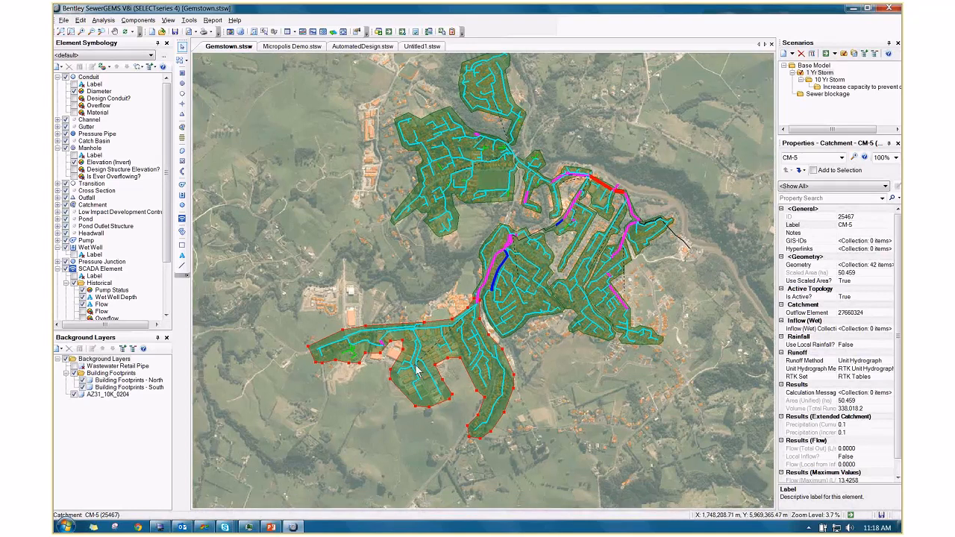
Review the runoff properties of catchment CM-5 and the available Runoff Method options, leaving Unit Hydrograph selected.
scroll(418, 371, "up", 2)
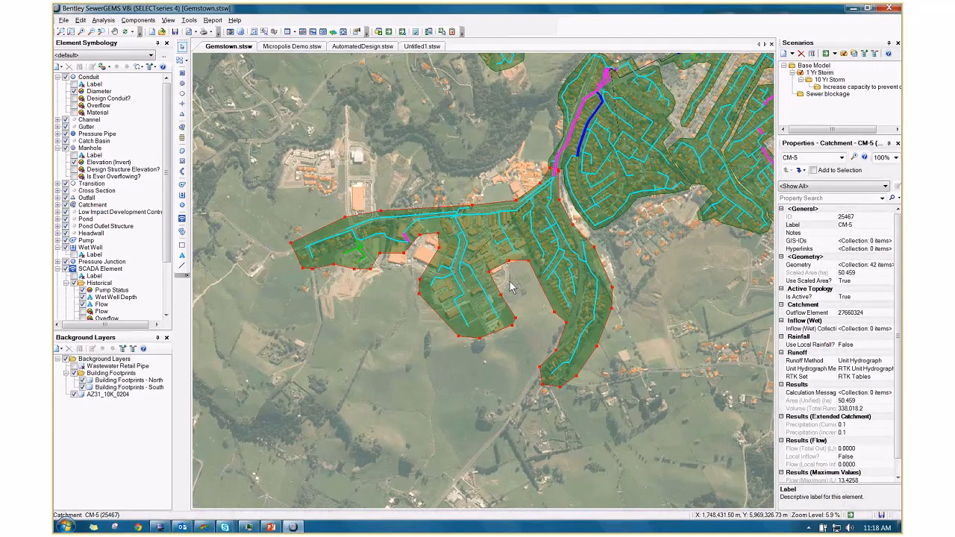
scroll(512, 288, "up", 2)
scroll(901, 326, "down", 1)
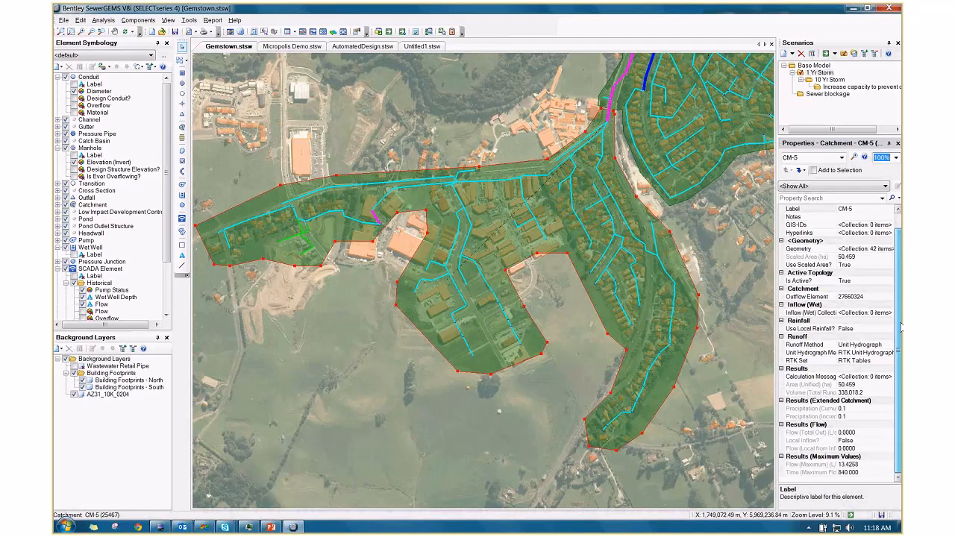
left_click(882, 345)
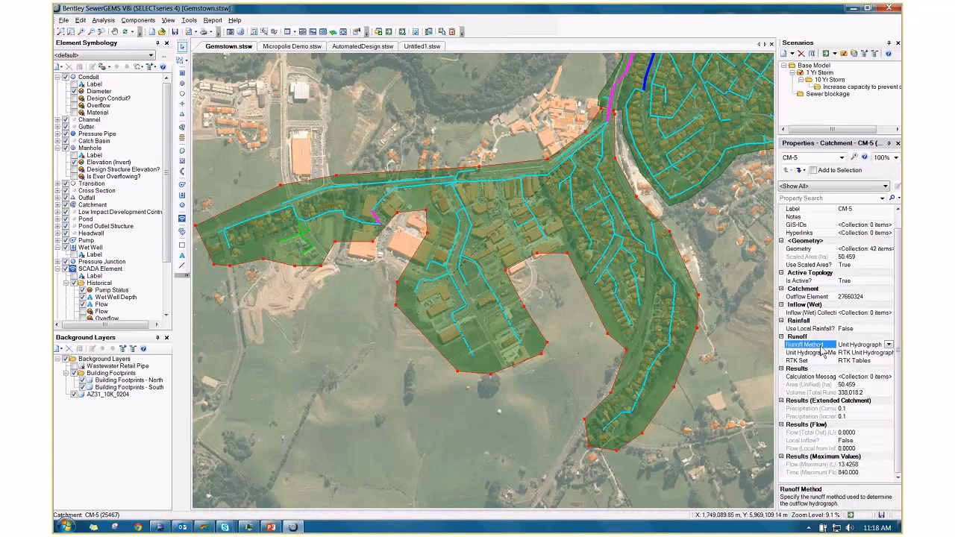
left_click(890, 345)
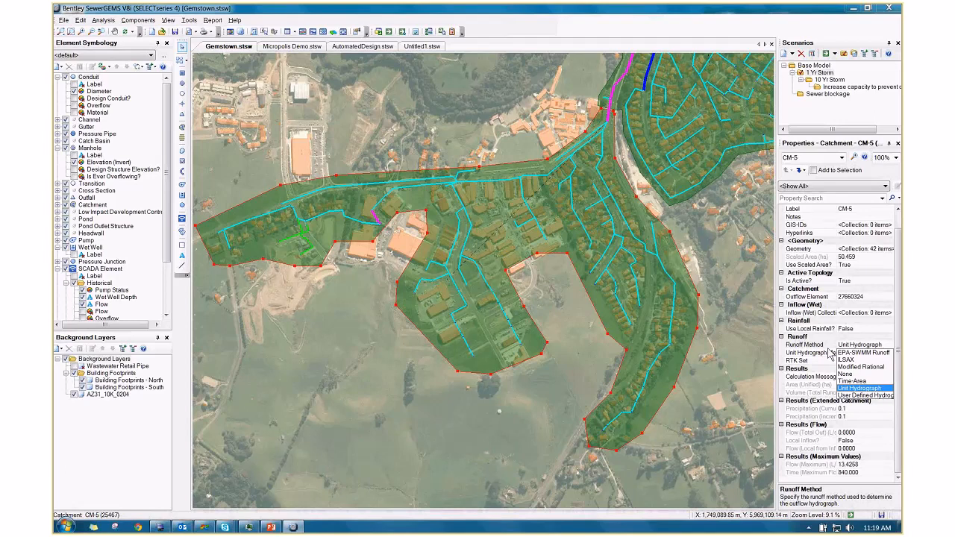
left_click(828, 348)
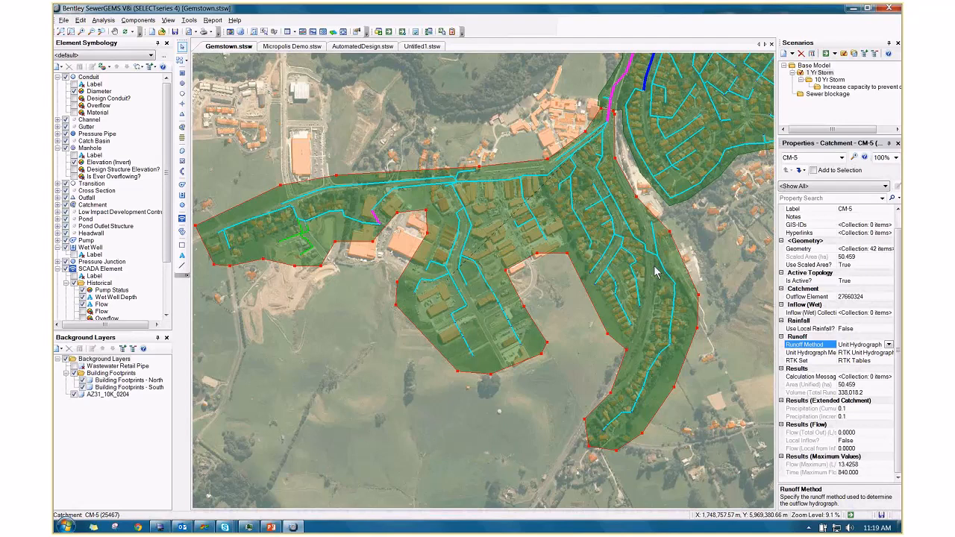
Follow the dashed outflow link of catchment CM-5 northeast and select the manhole where it ends.
left_click_drag(714, 255, 730, 267)
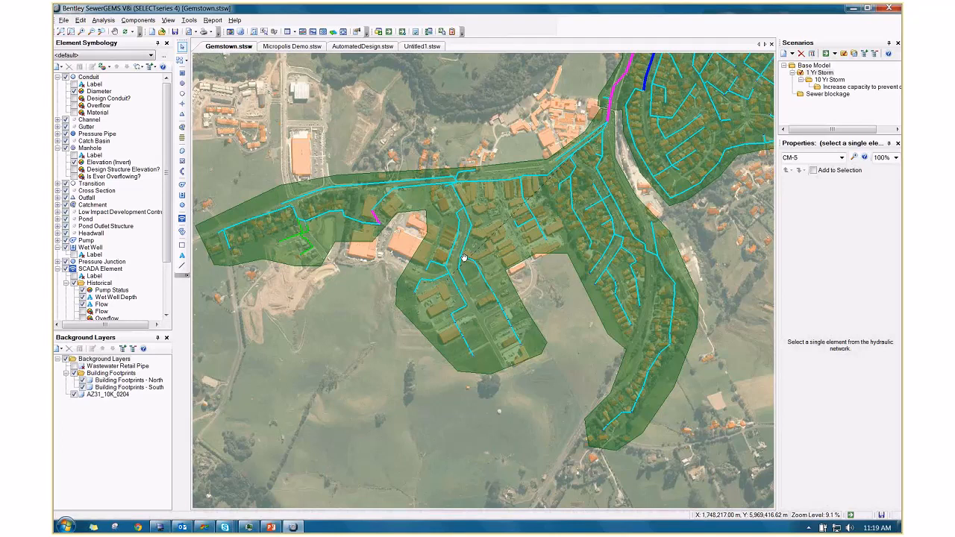
left_click_drag(464, 258, 491, 300)
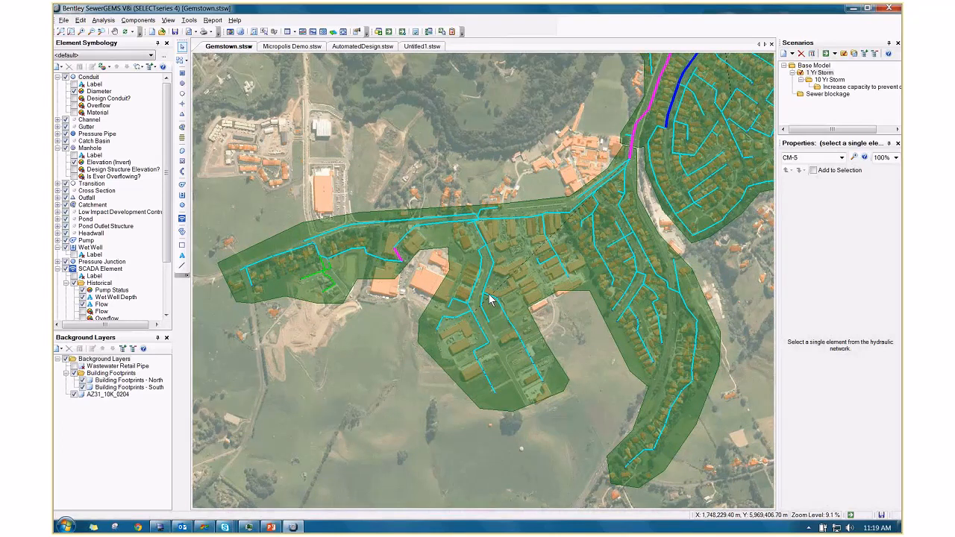
scroll(491, 300, "up", 1)
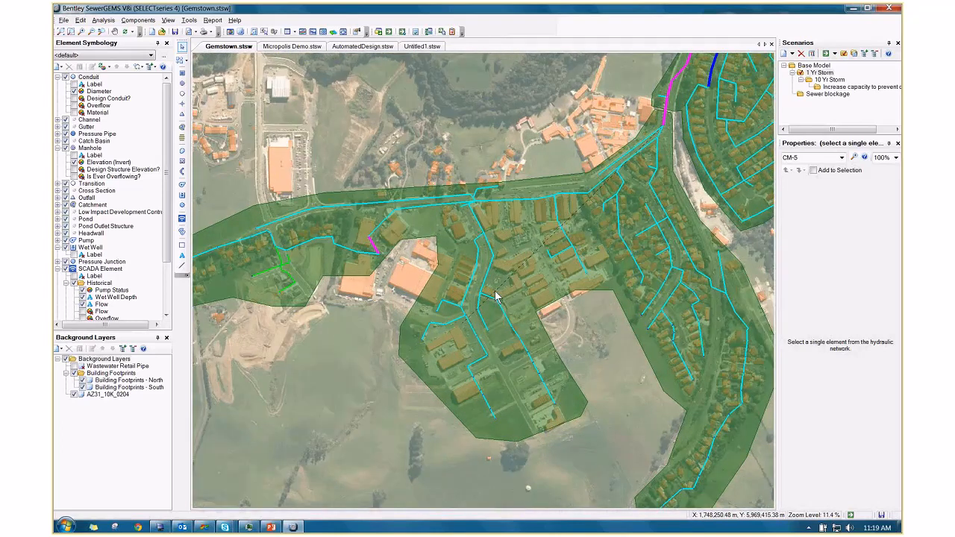
scroll(496, 296, "up", 2)
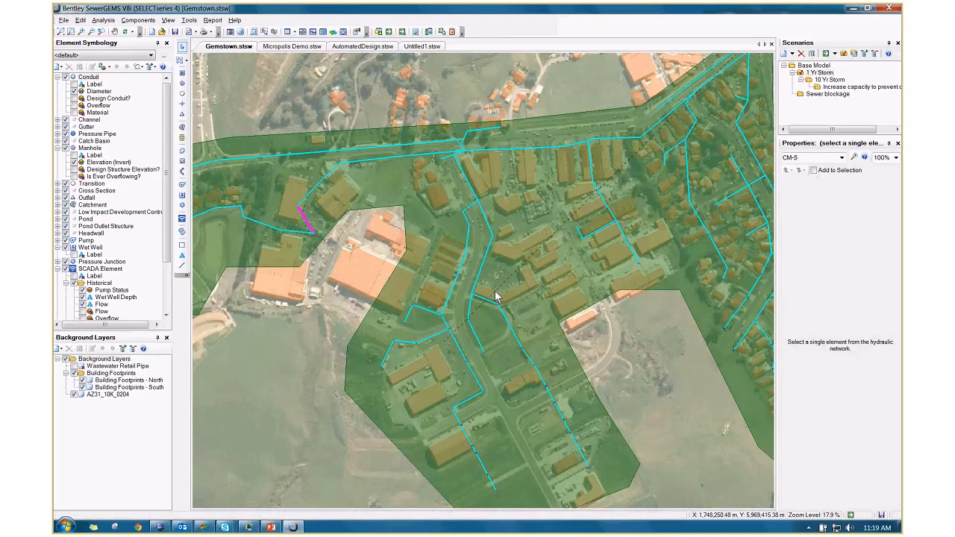
scroll(496, 296, "up", 1)
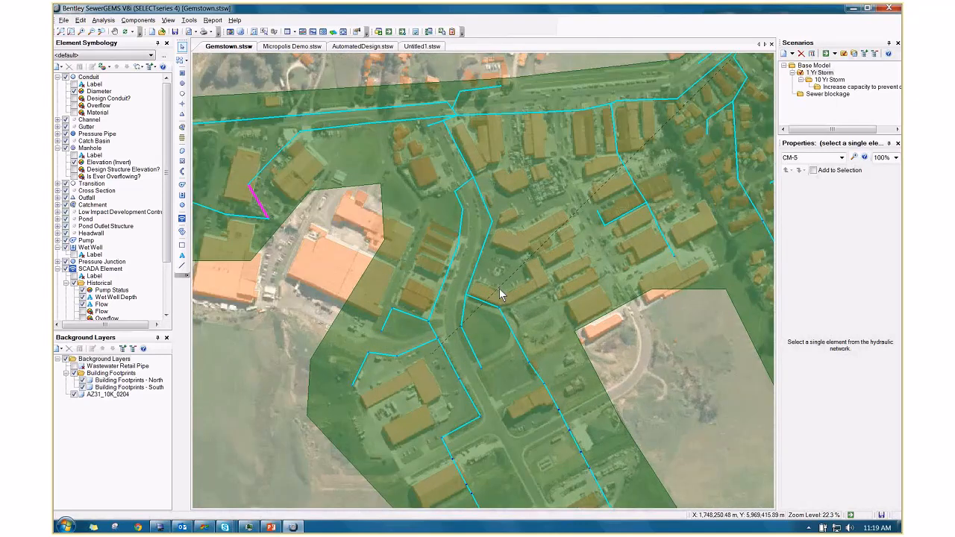
scroll(500, 295, "up", 1)
scroll(506, 291, "up", 1)
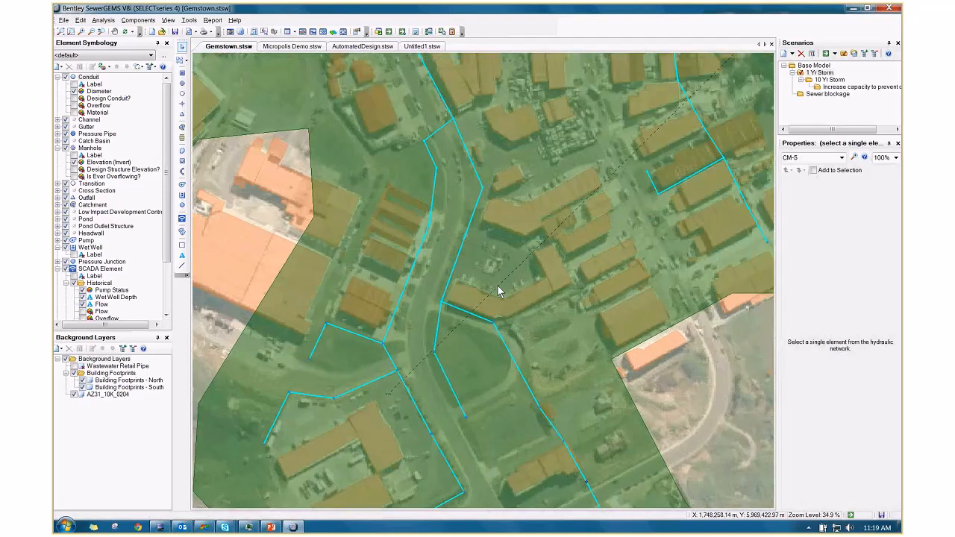
left_click_drag(598, 221, 577, 240)
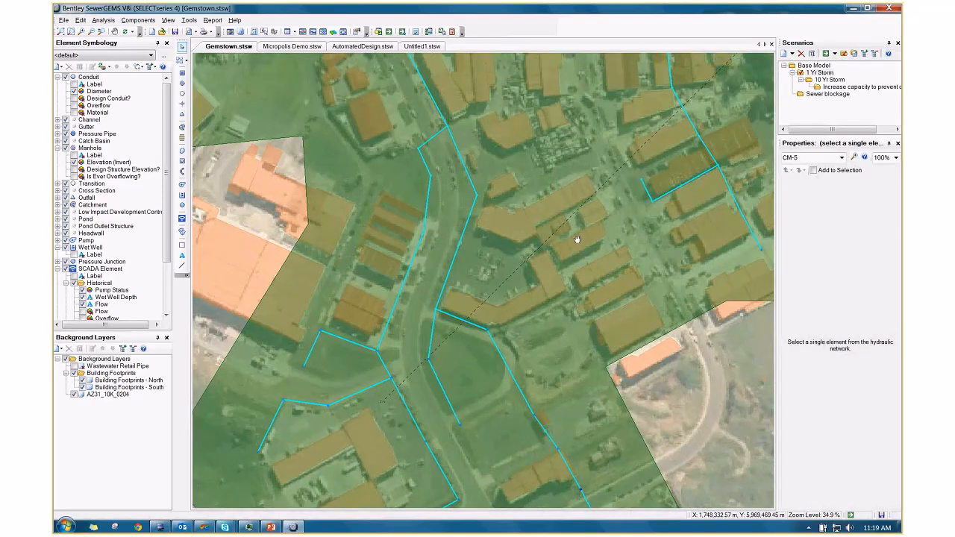
left_click_drag(577, 240, 411, 356)
left_click_drag(721, 110, 480, 316)
scroll(587, 127, "up", 11)
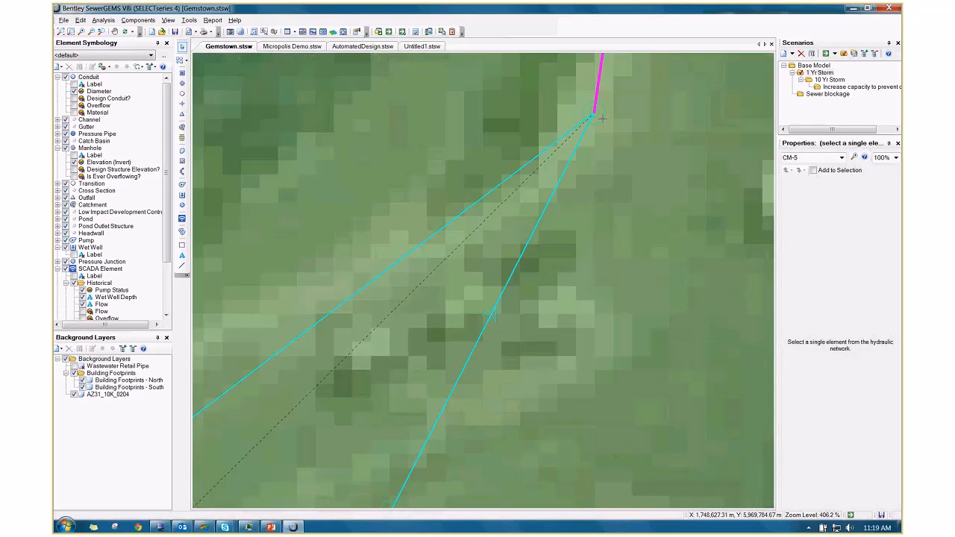
left_click(593, 114)
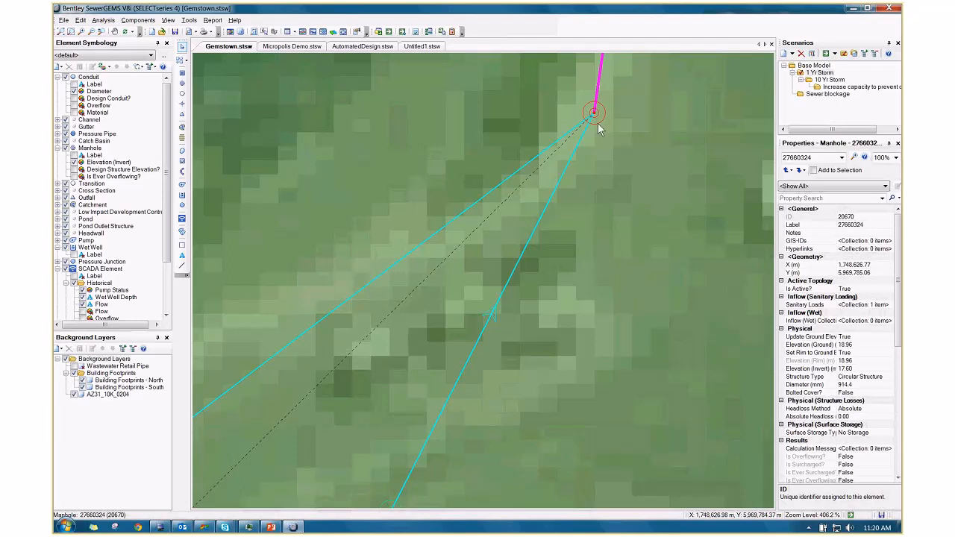
Hide all background layers around the outflow manhole of catchment CM-5.
left_click(67, 359)
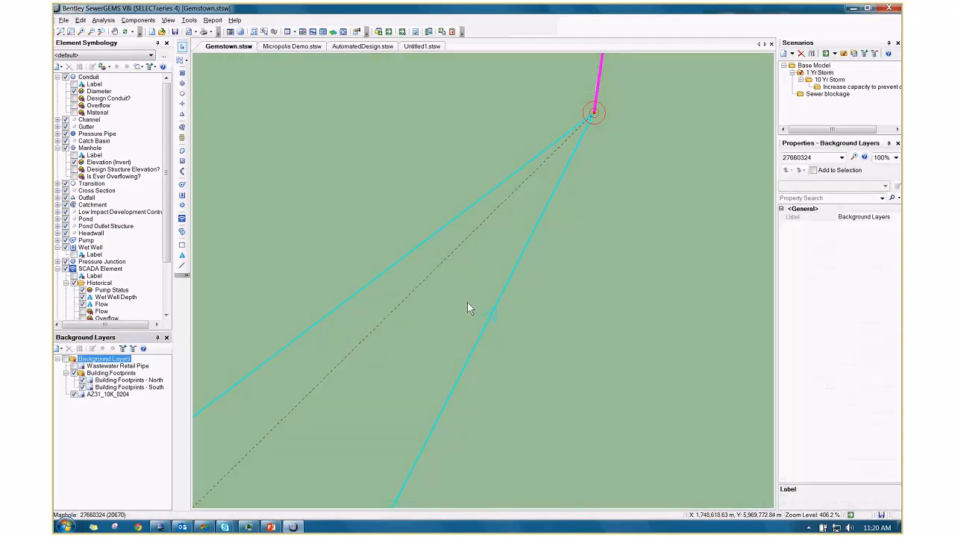
scroll(522, 262, "down", 2)
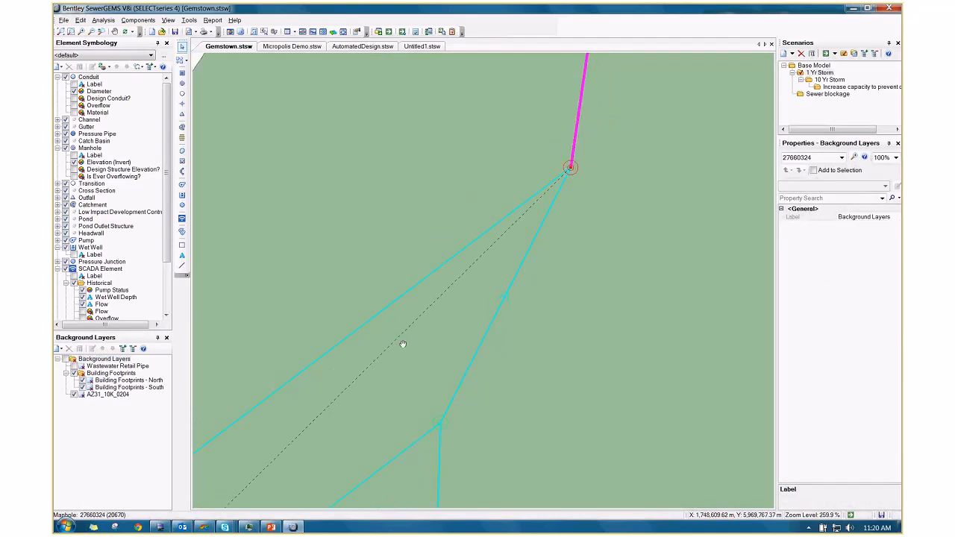
Examine the full extent of the southwestern catchment, its conduits and the dashed link to its outflow manhole.
scroll(551, 279, "down", 3)
scroll(550, 273, "down", 2)
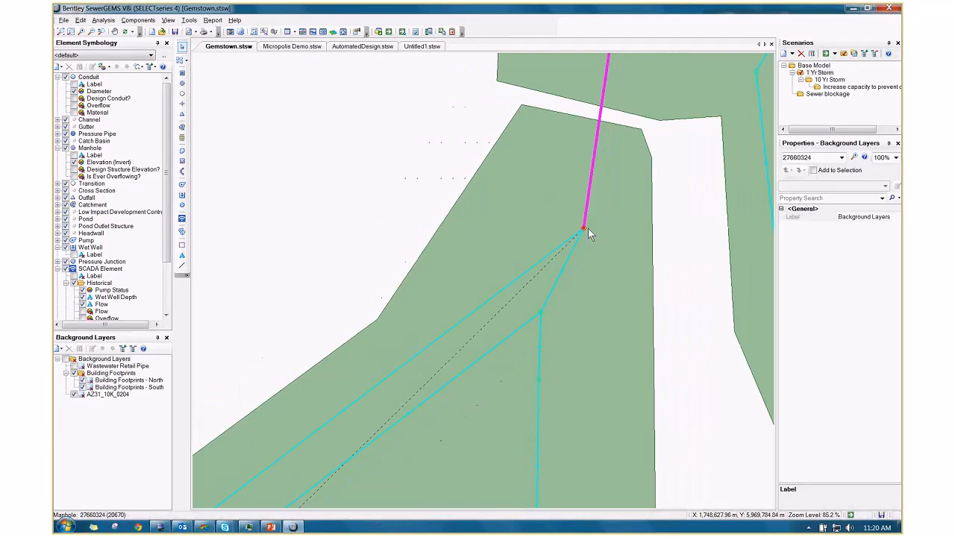
scroll(584, 240, "down", 2)
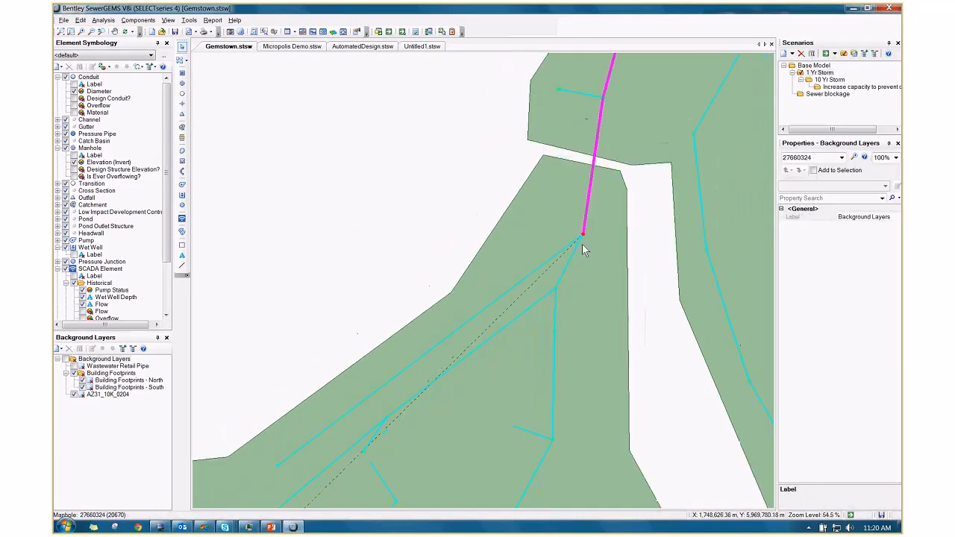
scroll(582, 244, "down", 5)
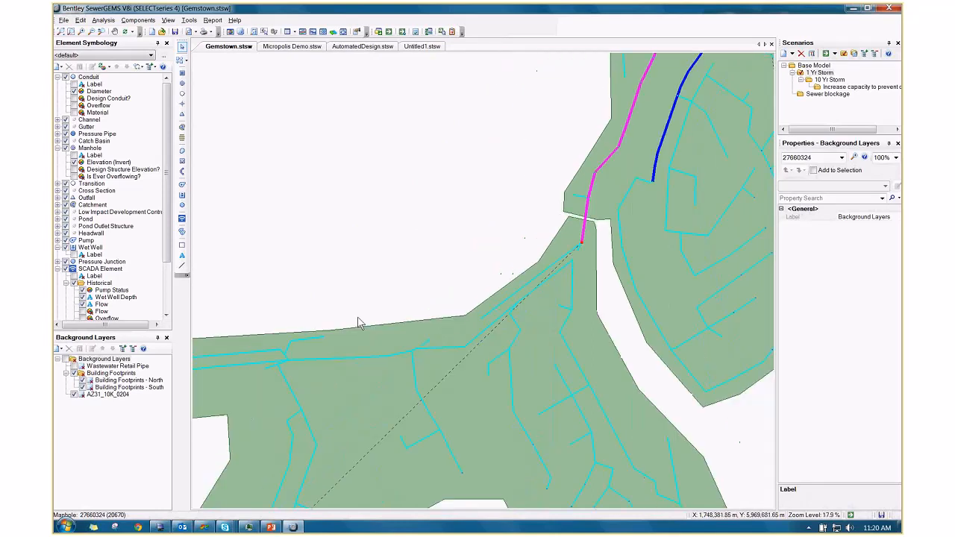
scroll(366, 419, "down", 1)
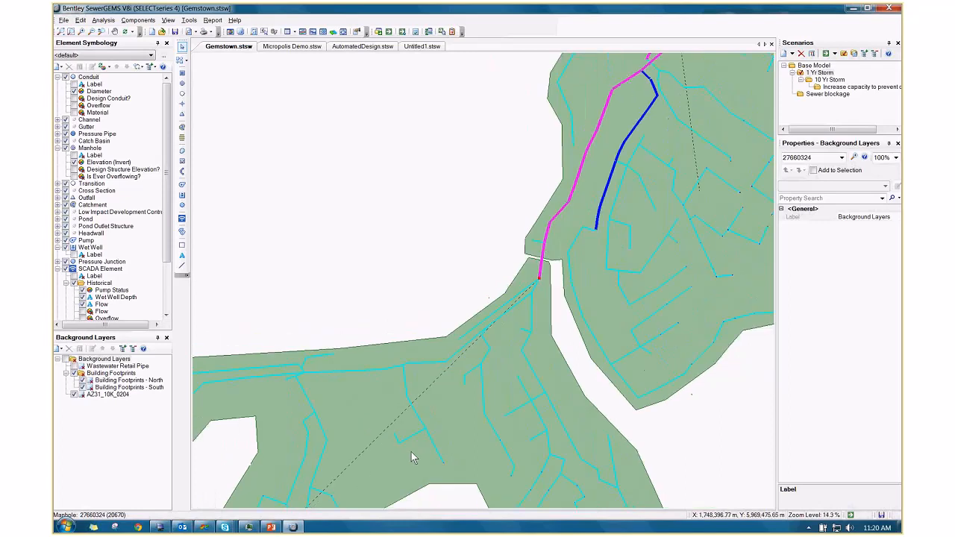
left_click_drag(425, 392, 466, 207)
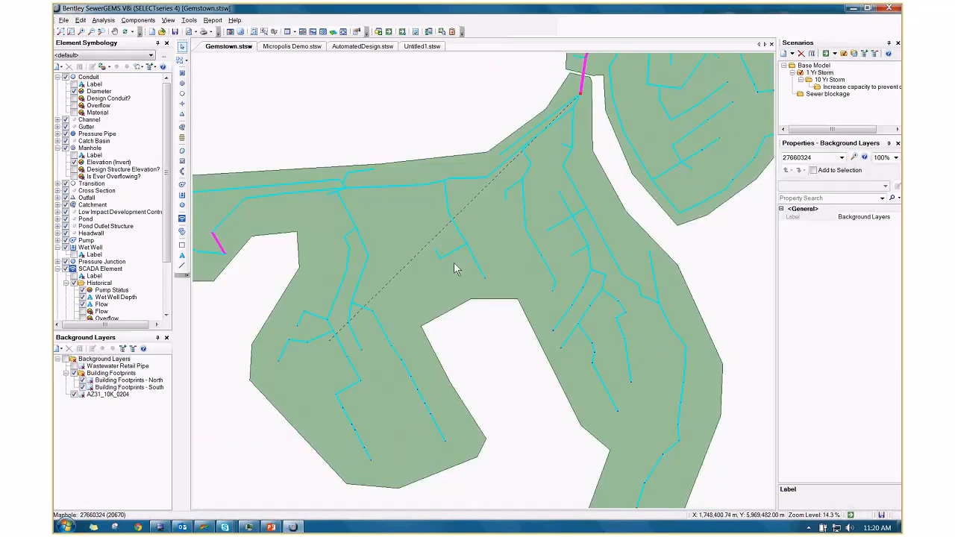
scroll(456, 270, "down", 1)
scroll(558, 129, "down", 1)
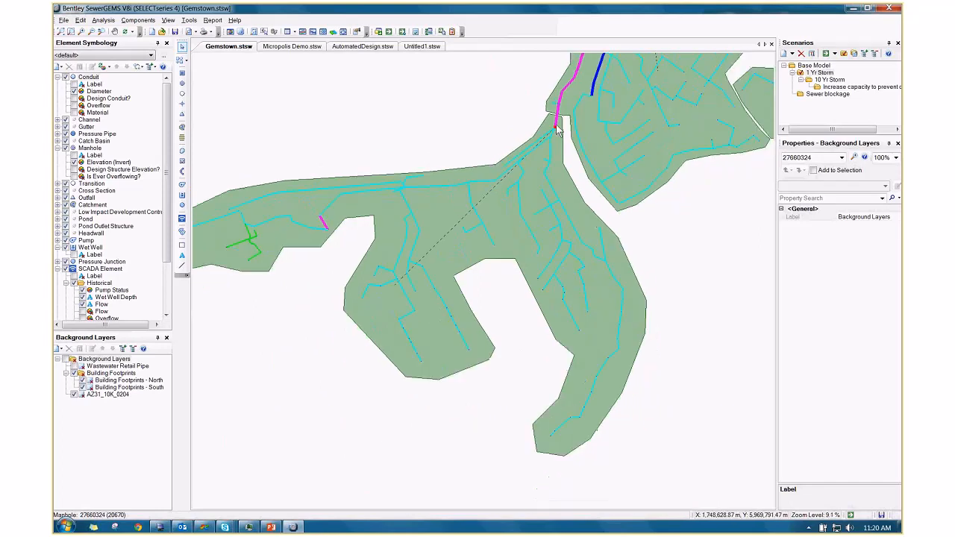
left_click_drag(586, 137, 603, 147)
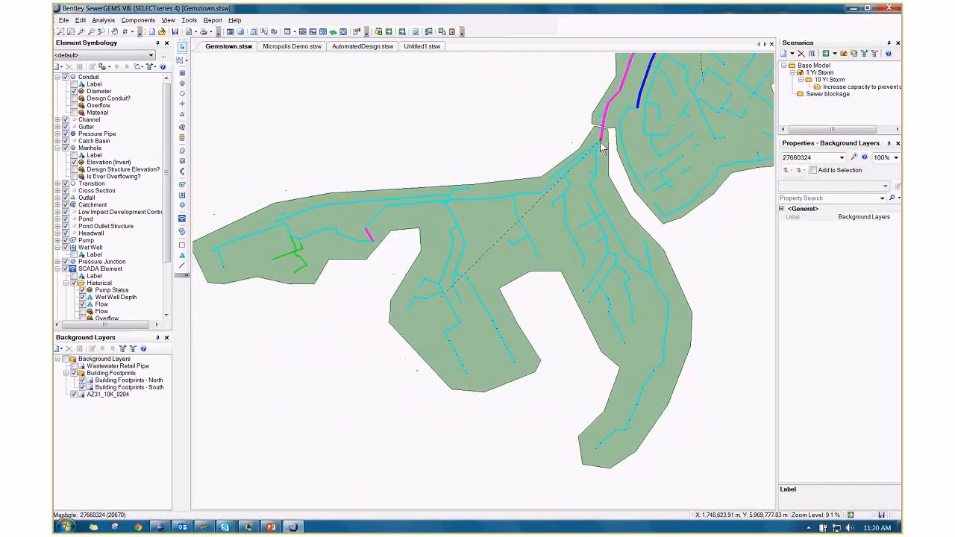
Select the manhole where the southwestern catchment's dashed outflow link ends and view its properties.
scroll(603, 147, "up", 1)
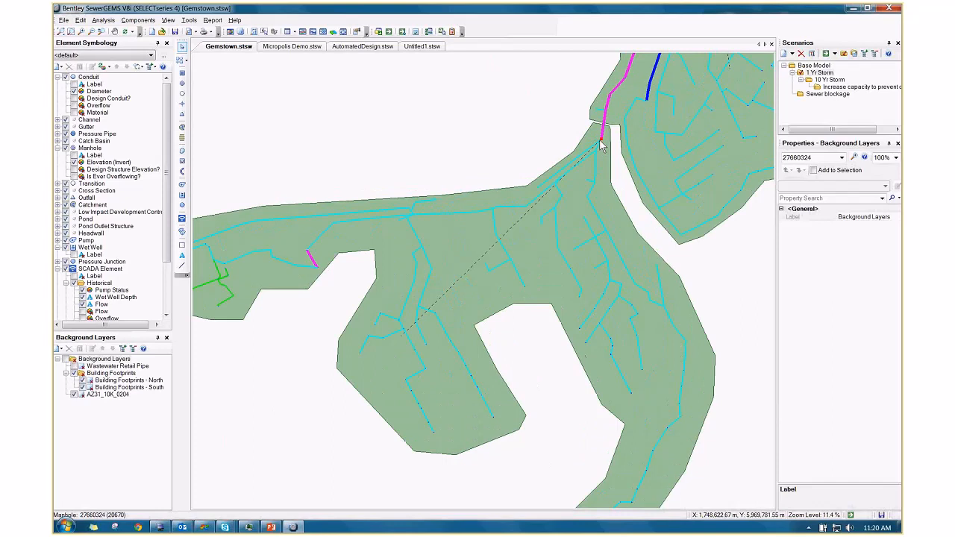
scroll(603, 145, "up", 16)
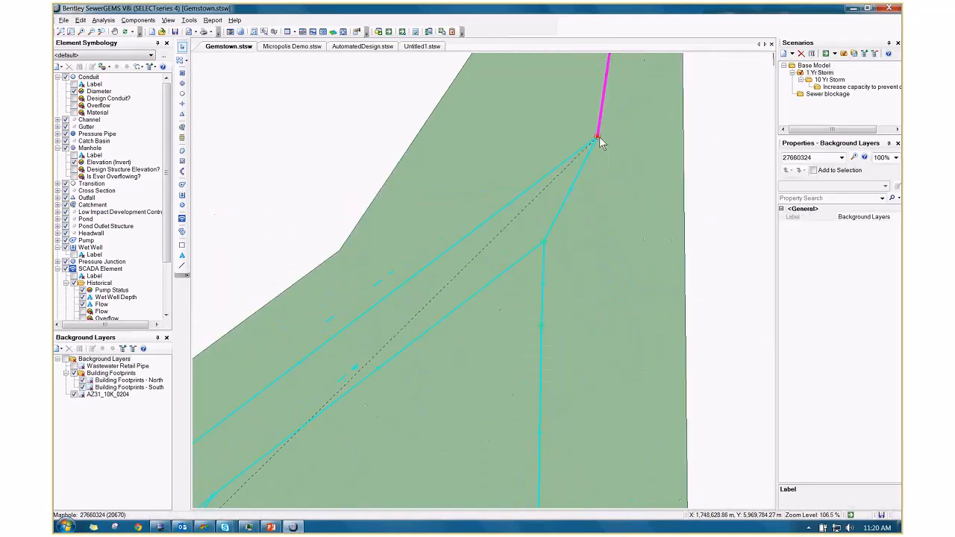
left_click(602, 141)
scroll(602, 157, "down", 2)
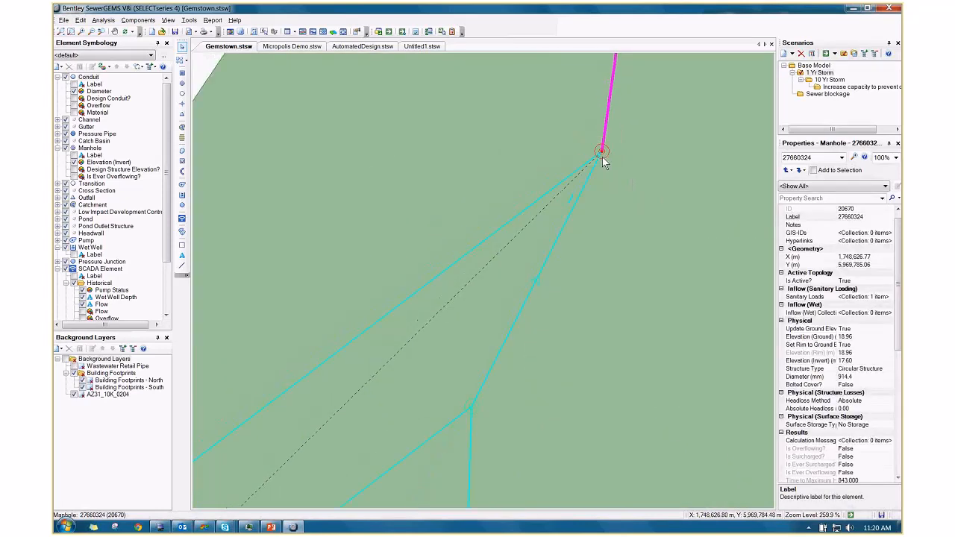
Select the southwestern catchment CM-5 around the outflow manhole to view its boundary and properties.
scroll(602, 156, "down", 2)
scroll(601, 157, "down", 11)
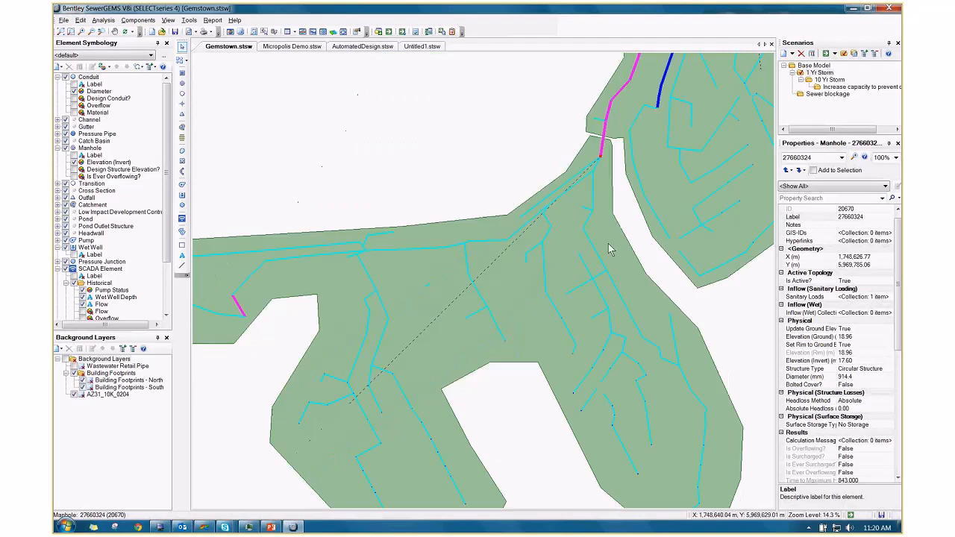
left_click(608, 187)
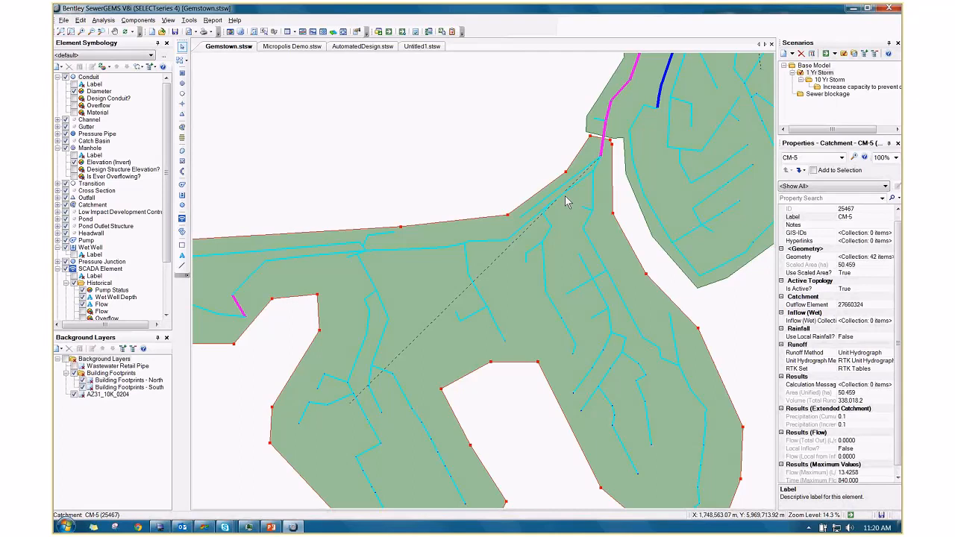
Select the central catchment, then the eastern catchments CM-9 and CM-12, to compare their extents and outflow elements.
left_click_drag(655, 200, 418, 291)
scroll(422, 290, "down", 1)
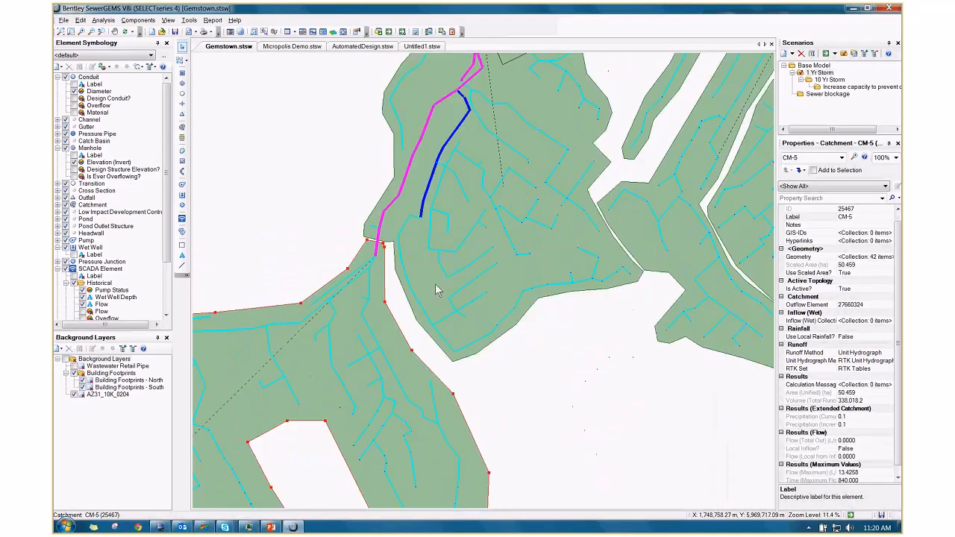
scroll(436, 285, "down", 3)
left_click(479, 237)
left_click(603, 241)
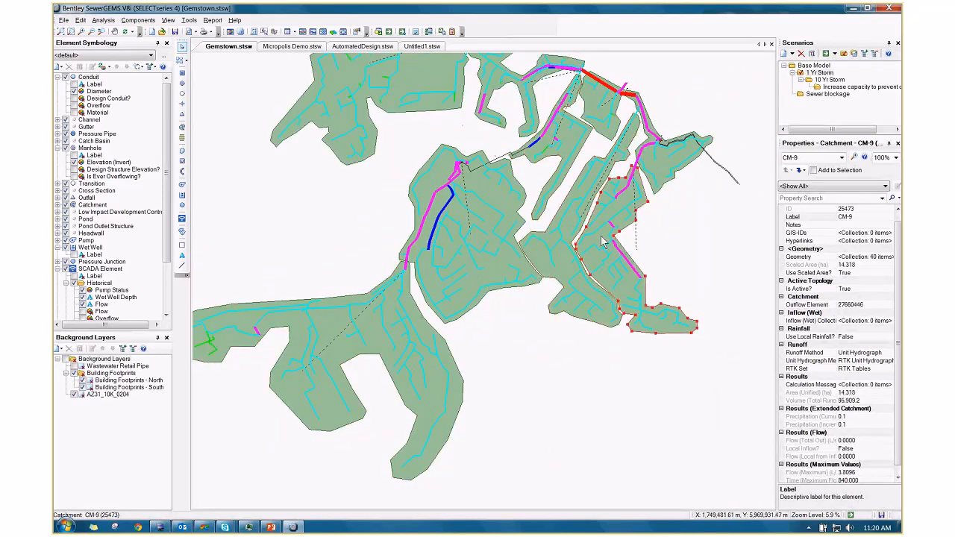
left_click(662, 169)
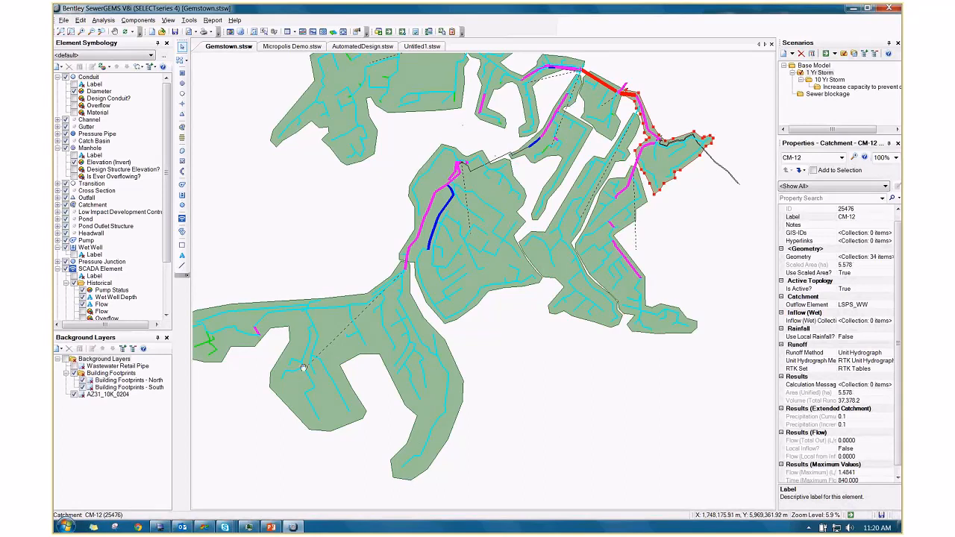
Reselect the southwestern catchment CM-5 and highlight its Outflow Element property.
left_click_drag(306, 370, 378, 407)
scroll(377, 407, "up", 1)
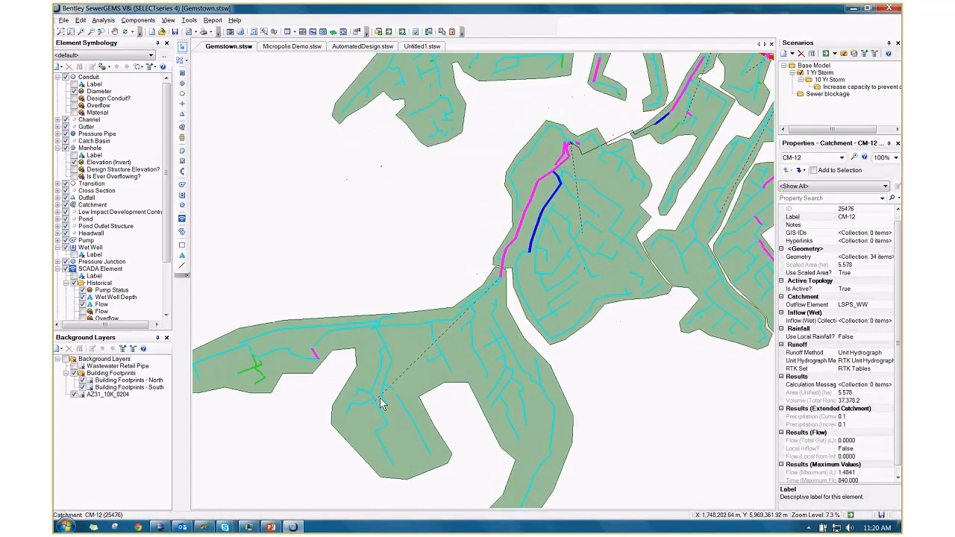
scroll(380, 403, "up", 4)
left_click(425, 373)
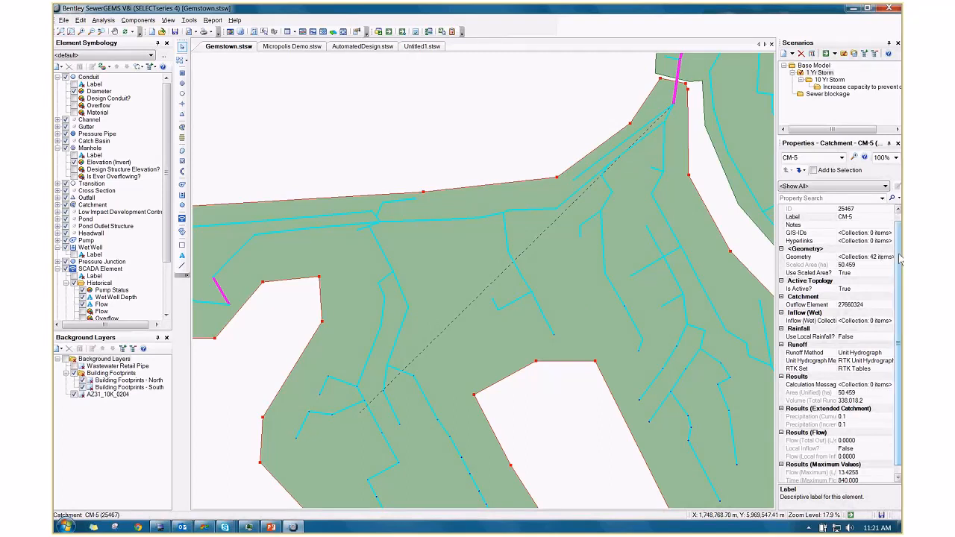
left_click(814, 305)
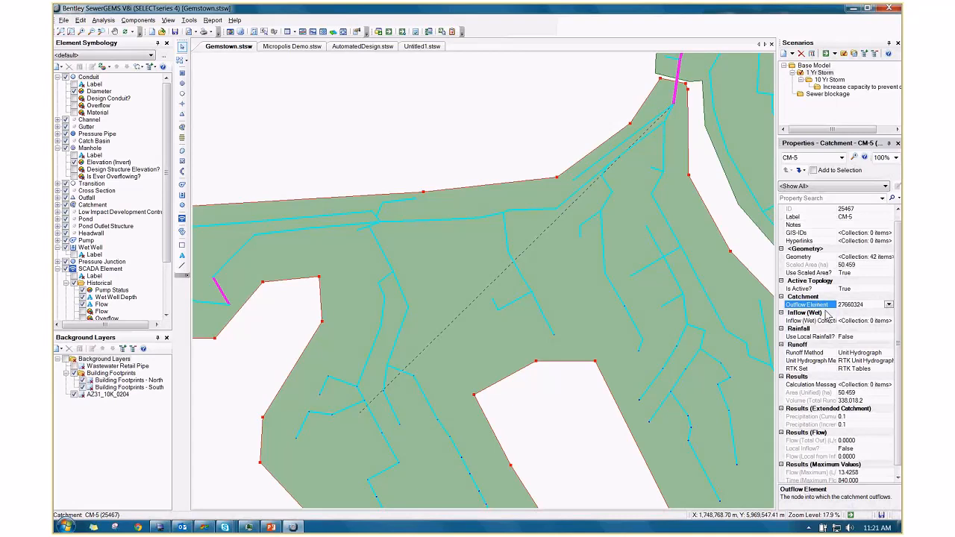
Deselect the catchment, show the whole sewer network and turn on the background layers, including the aerial imagery.
left_click(492, 138)
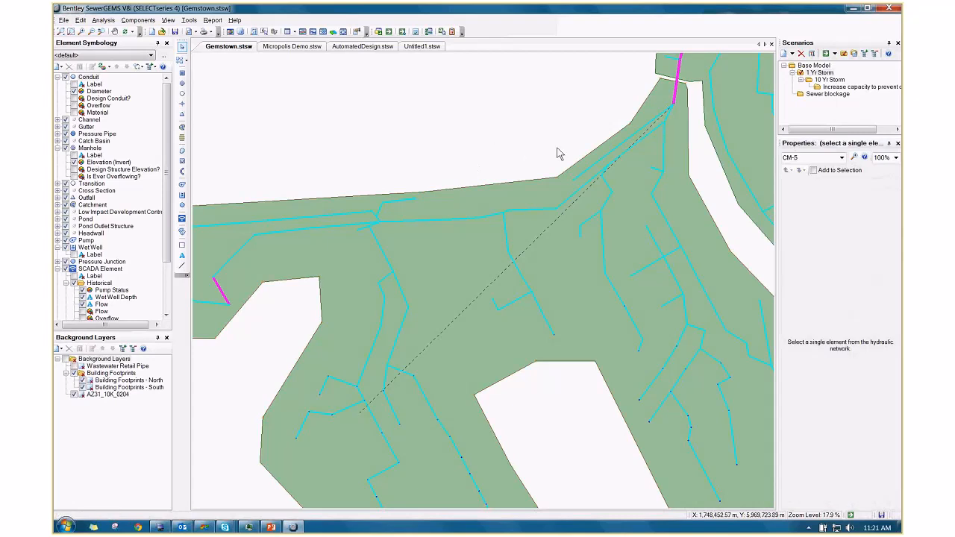
scroll(560, 154, "down", 5)
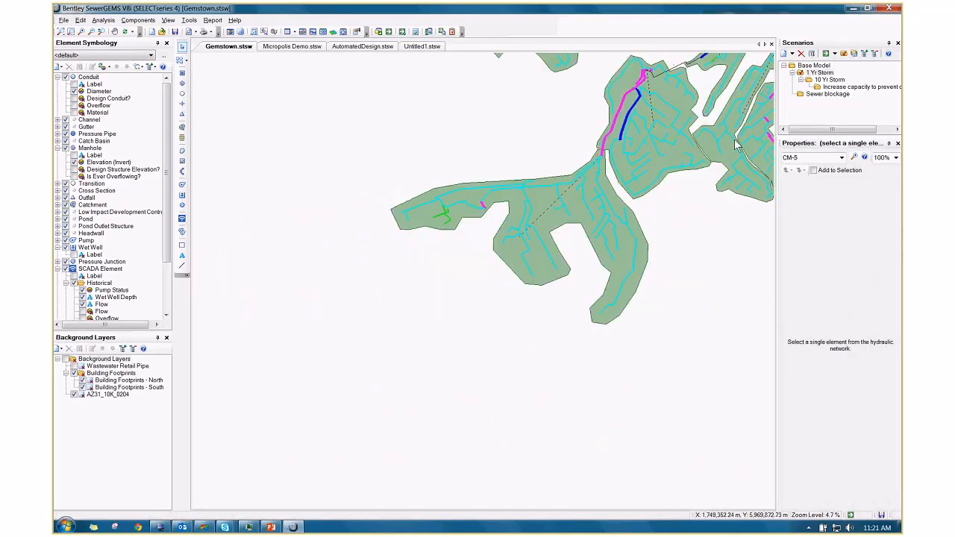
left_click_drag(737, 149, 559, 341)
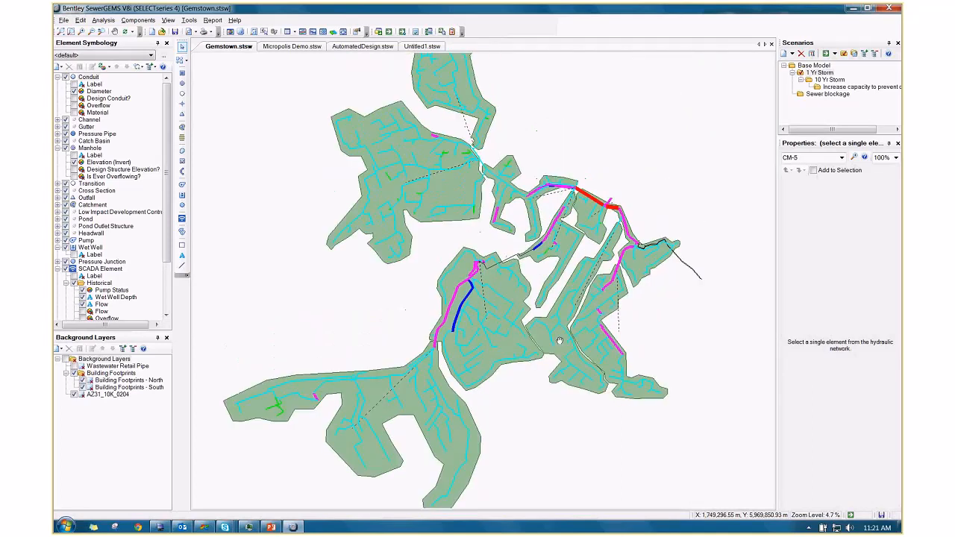
scroll(559, 341, "down", 1)
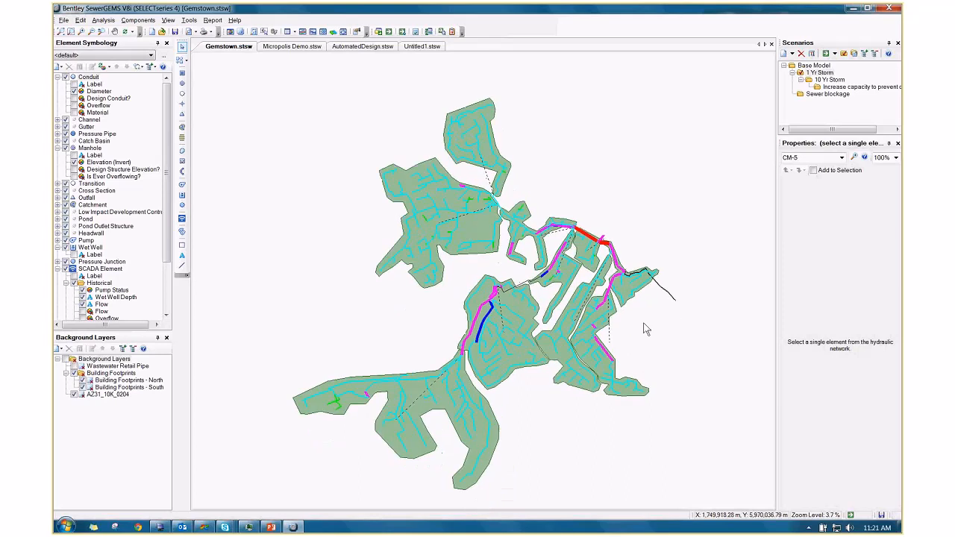
left_click(73, 360)
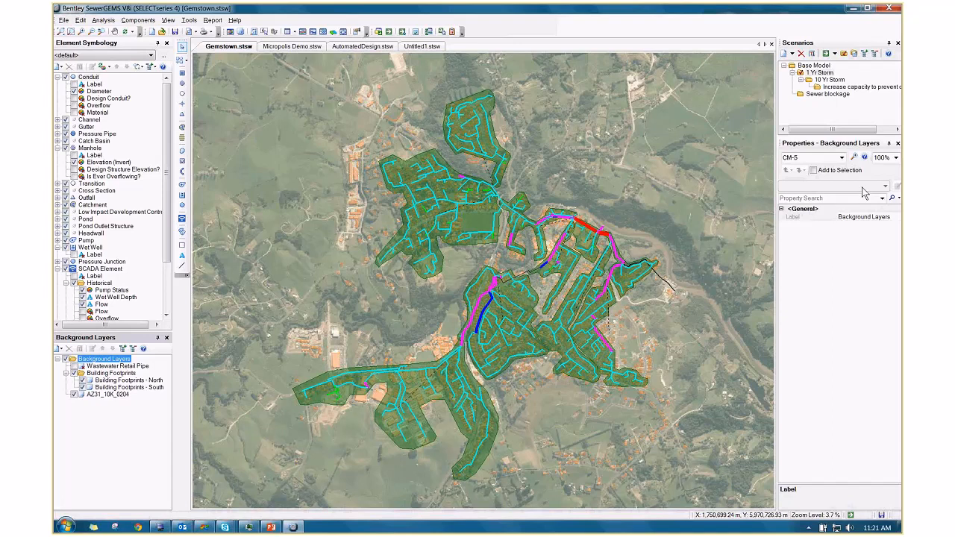
Open the storm data and enlarge the window, the storm event list and the time-depth table for reading.
left_click(138, 22)
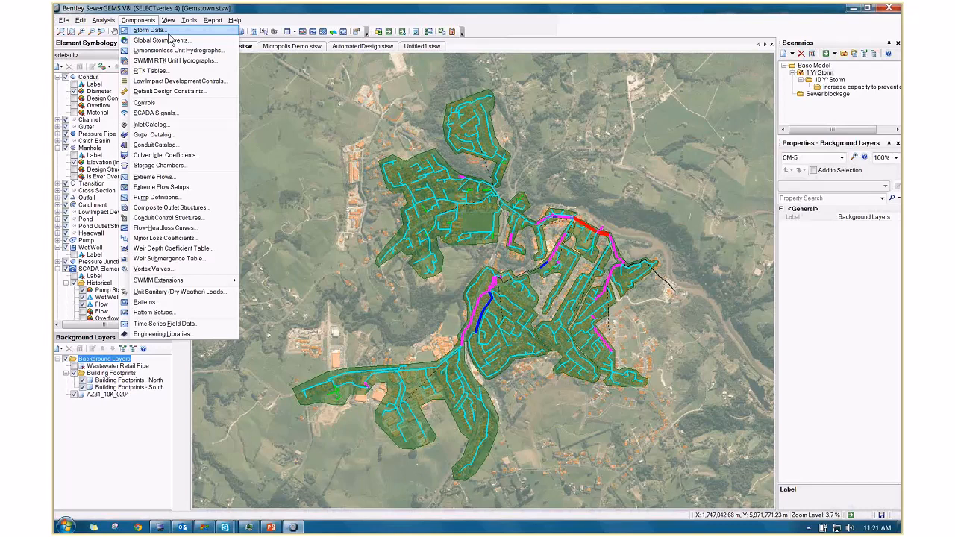
left_click(169, 33)
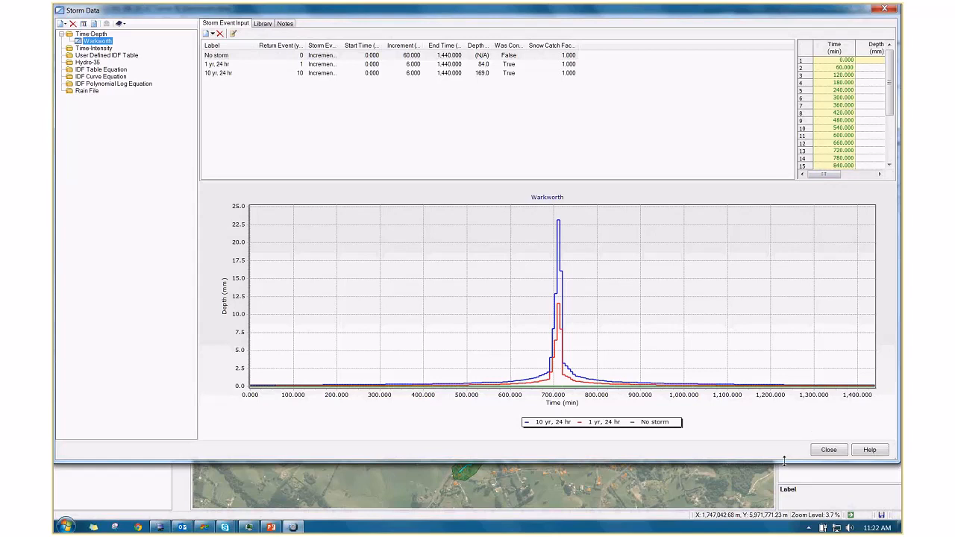
left_click_drag(784, 462, 785, 518)
left_click_drag(705, 181, 704, 221)
left_click_drag(797, 162, 675, 162)
Compare the Warkworth 1 yr, 24 hr and 10 yr, 24 hr storm events and review the 10-year event's depth values.
left_click(220, 64)
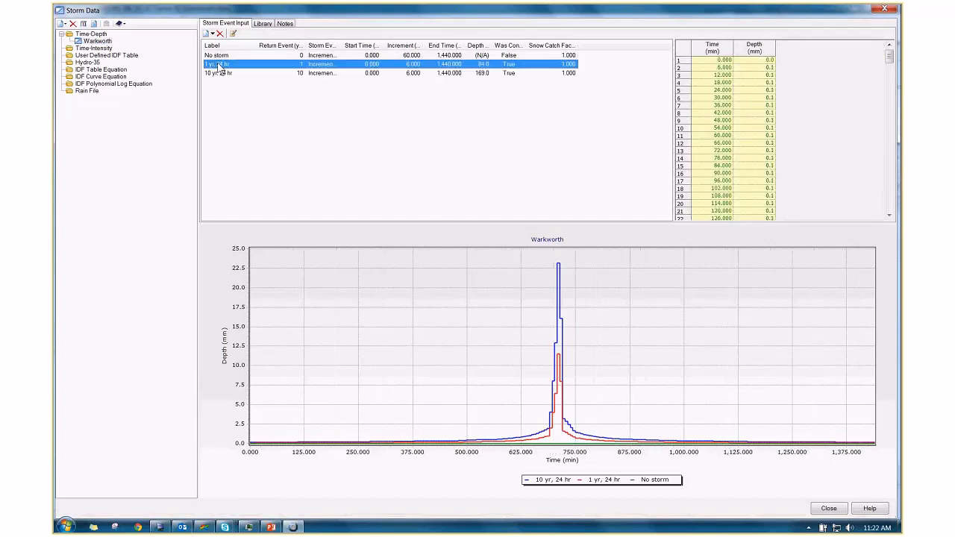
left_click(221, 73)
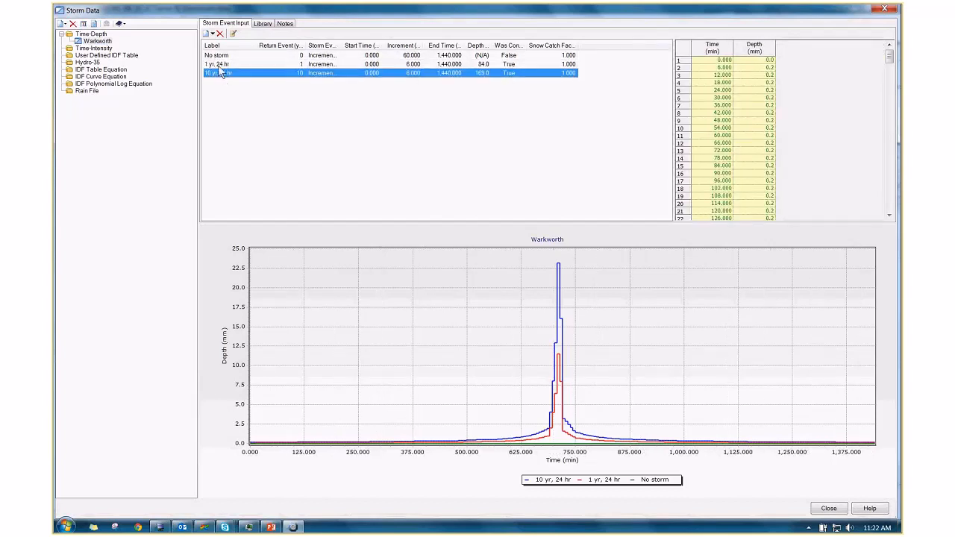
key("Up")
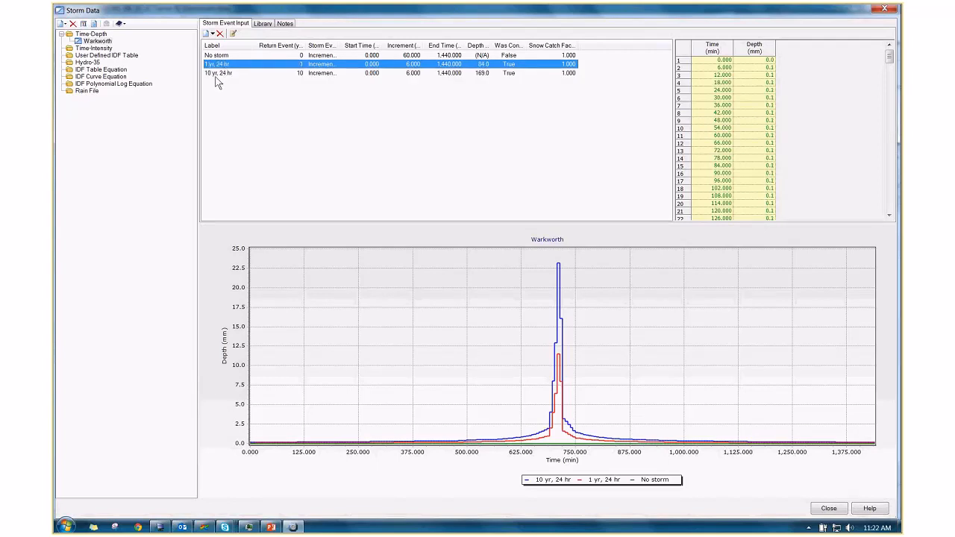
left_click(216, 75)
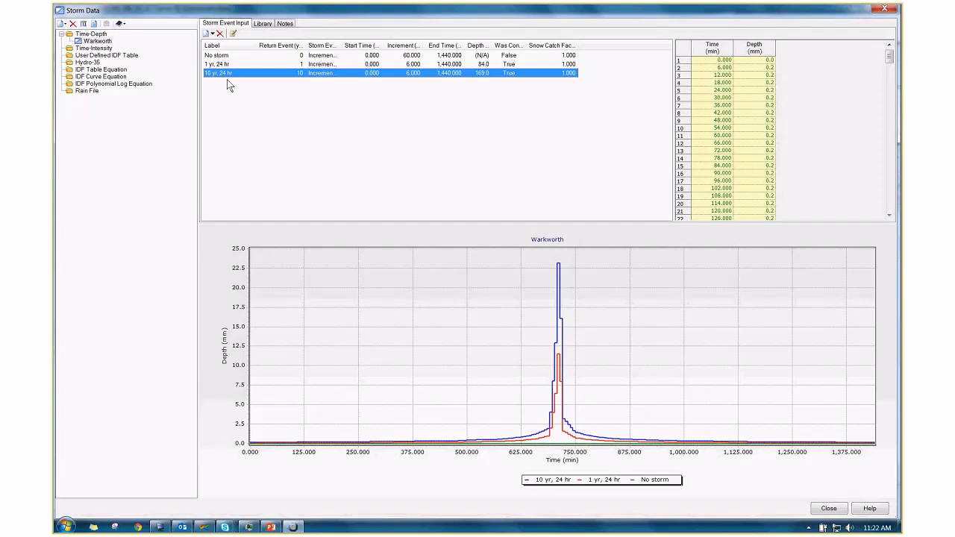
left_click(756, 48)
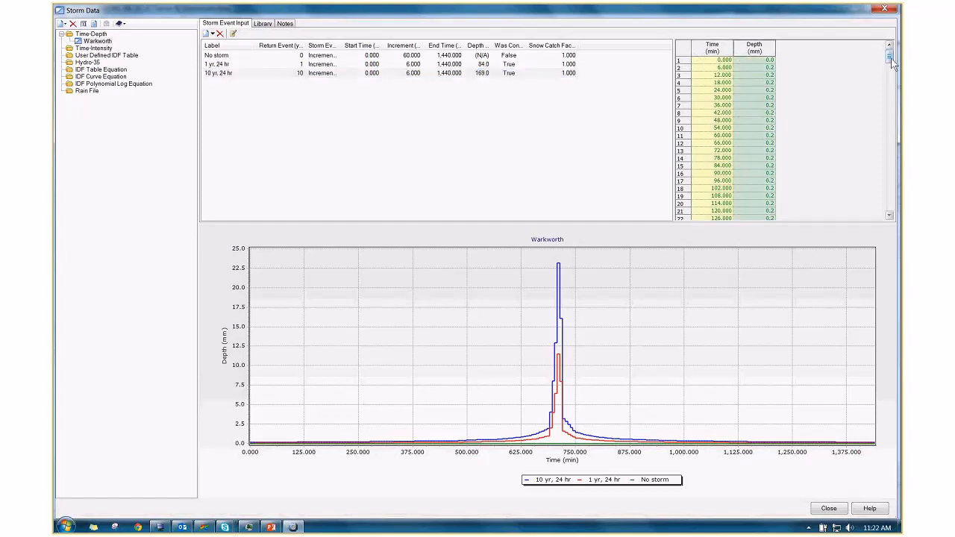
left_click_drag(892, 62, 897, 182)
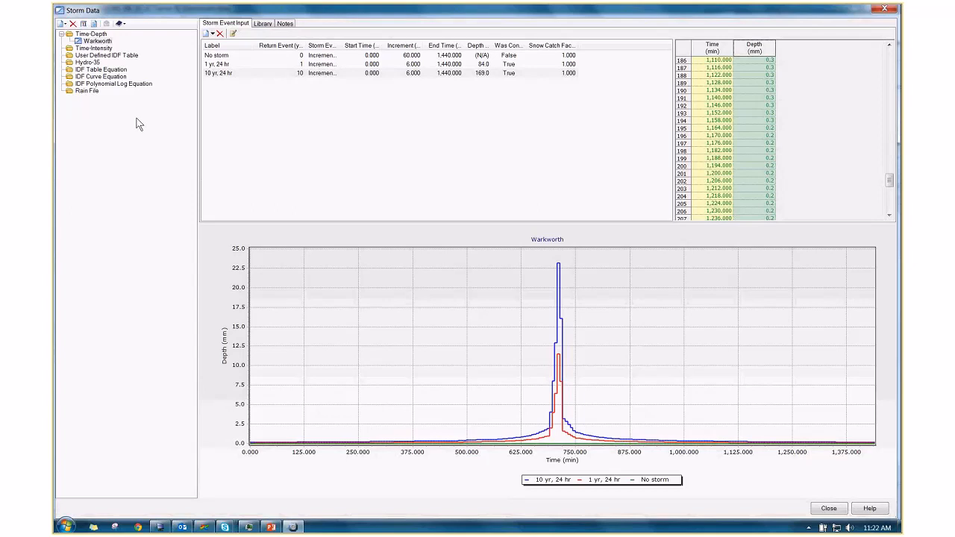
Review the other storm data types, including IDF equations, Time-Intensity and Rain File, return to the Warkworth storm and close the storm data.
left_click(116, 72)
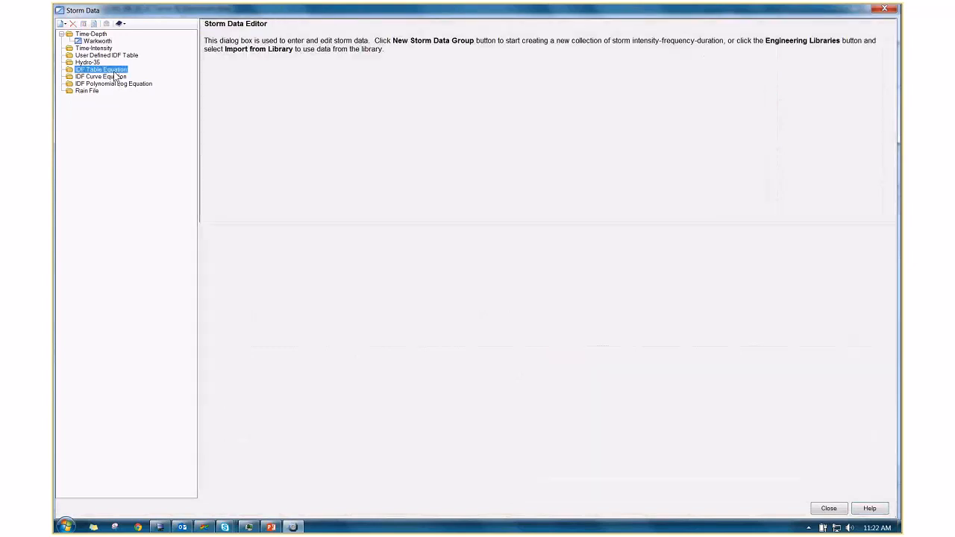
left_click(110, 77)
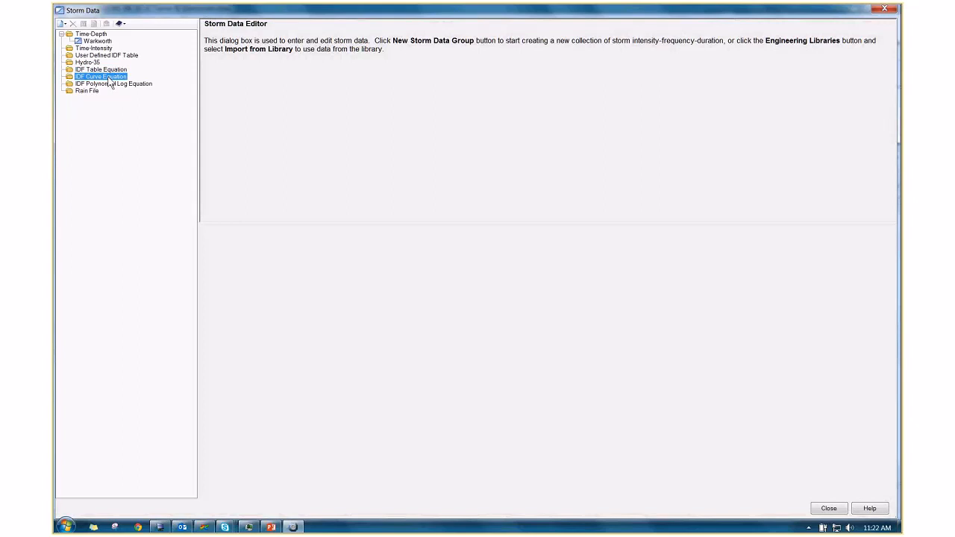
left_click(112, 69)
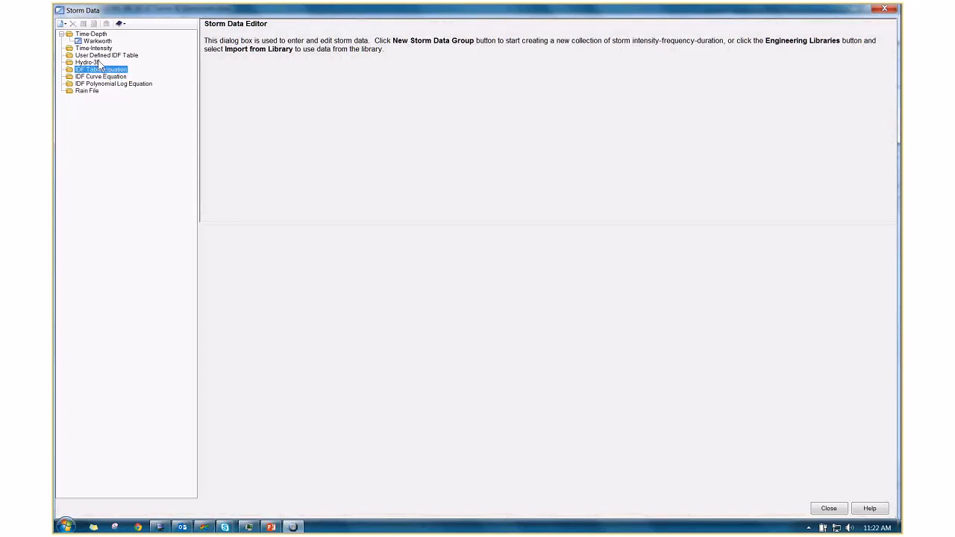
left_click(94, 35)
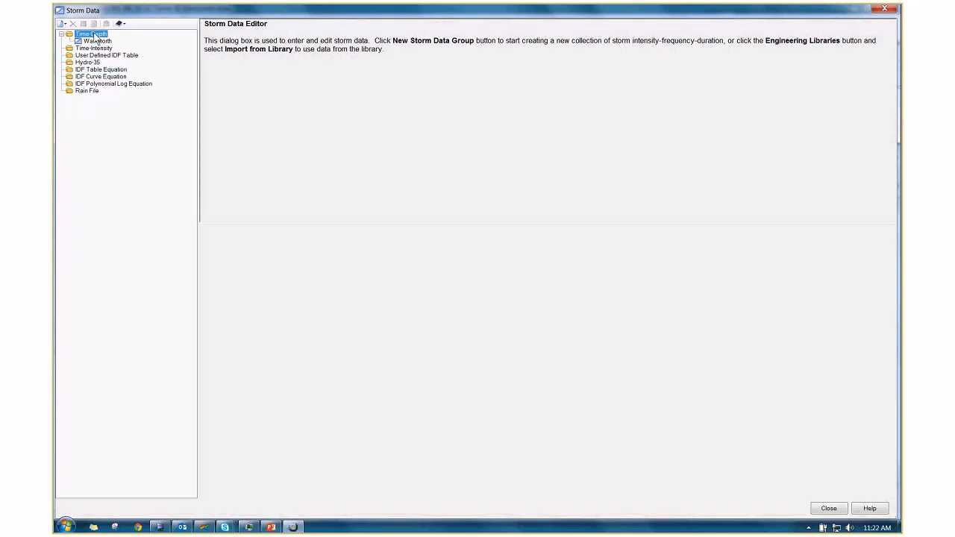
left_click(111, 49)
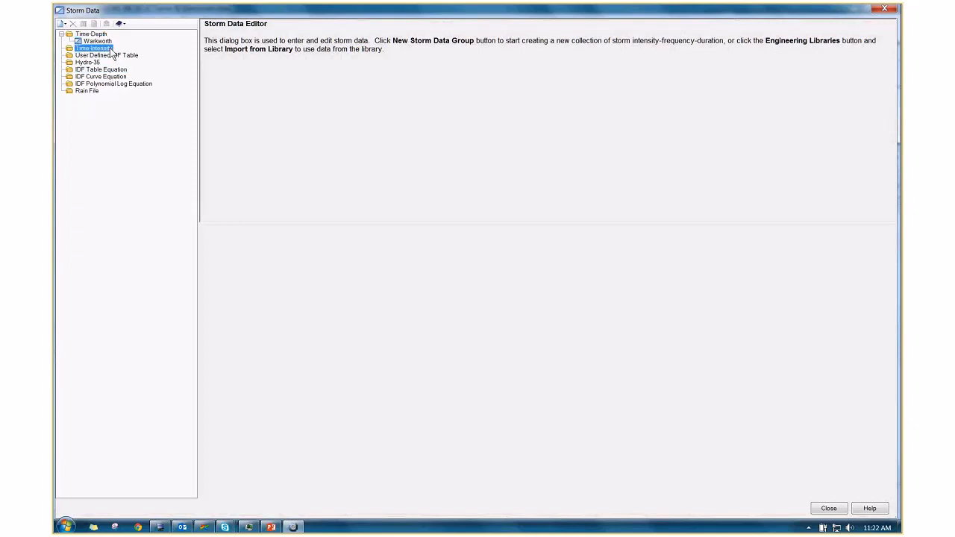
left_click(89, 91)
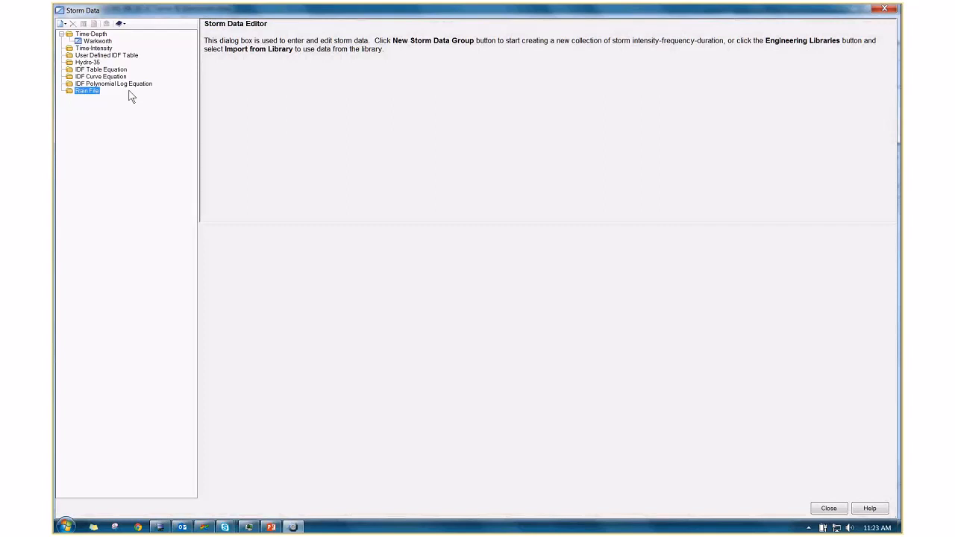
left_click(109, 42)
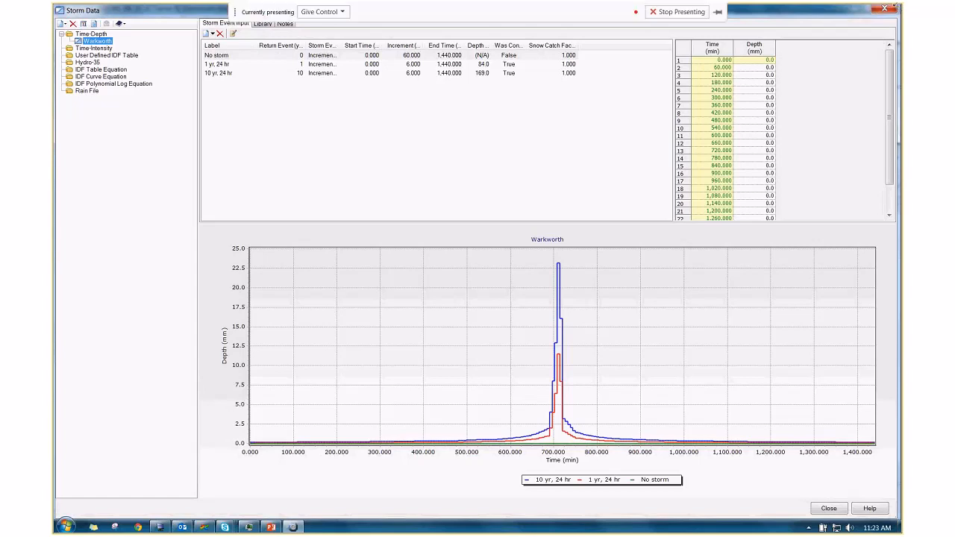
left_click(886, 11)
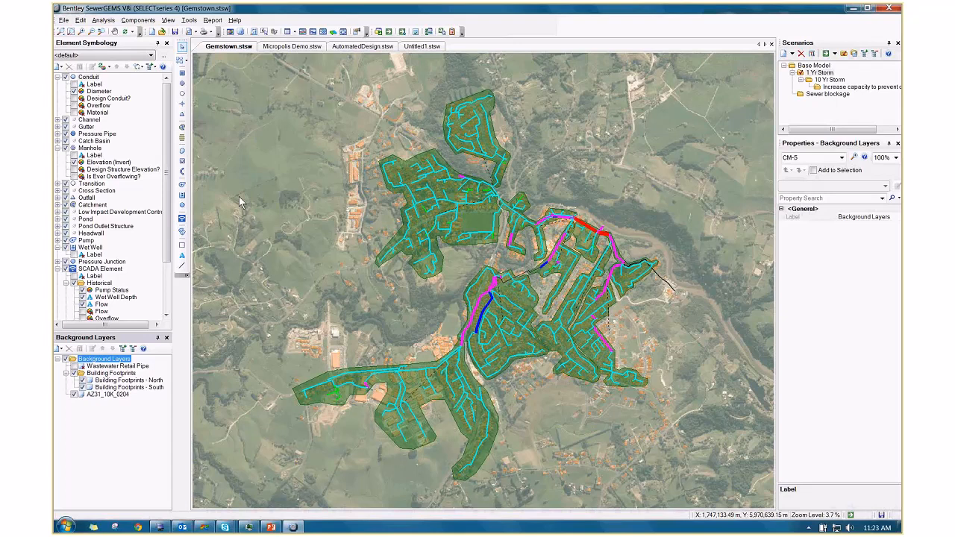
Check the 1 Yr Storm scenario's settings and display the calculation options for 1Yr Wet Weather EPS - DW Implicit.
left_click(819, 72)
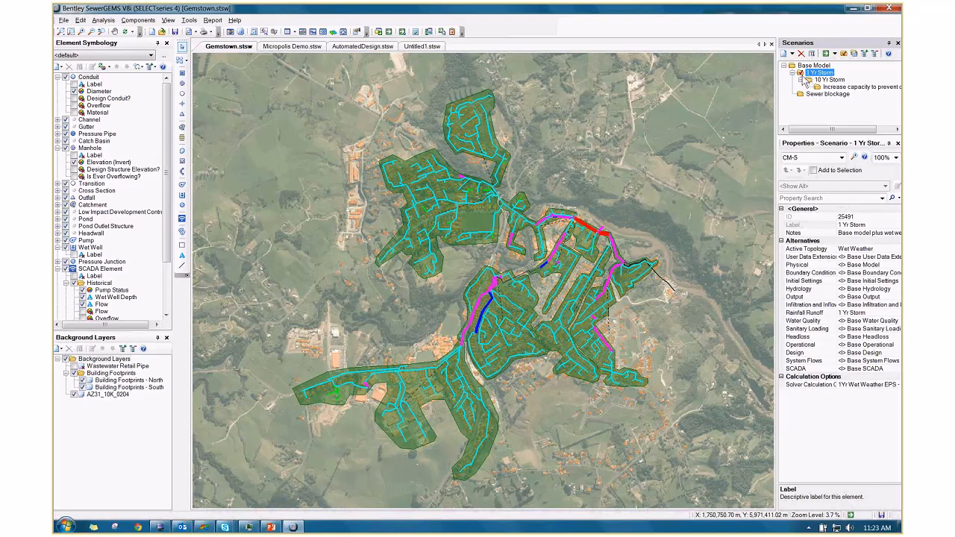
left_click(104, 20)
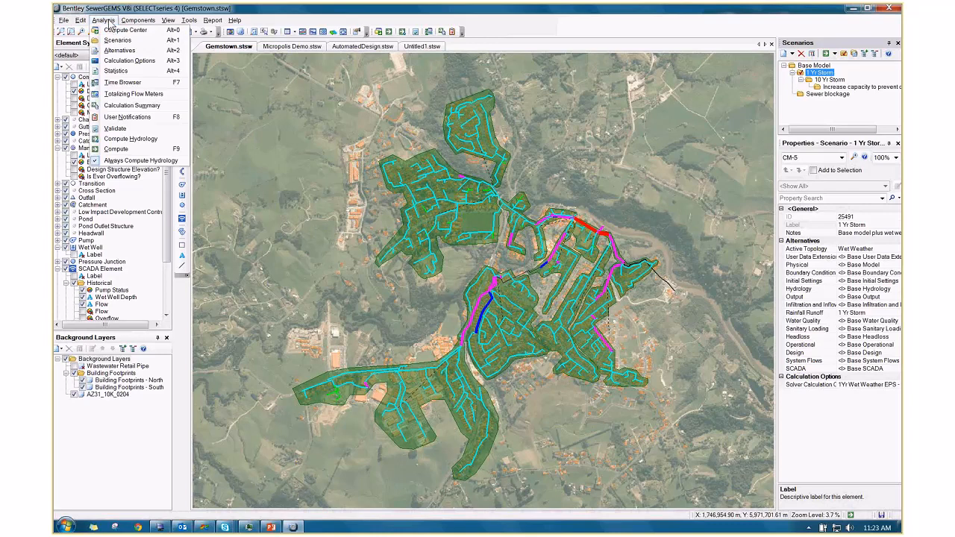
left_click(128, 64)
left_click_drag(149, 16, 361, 113)
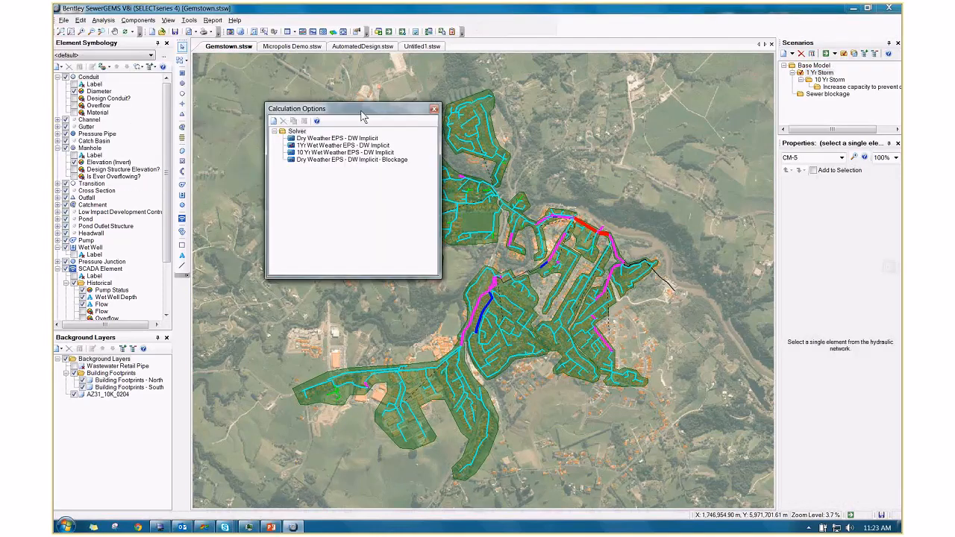
left_click(366, 146)
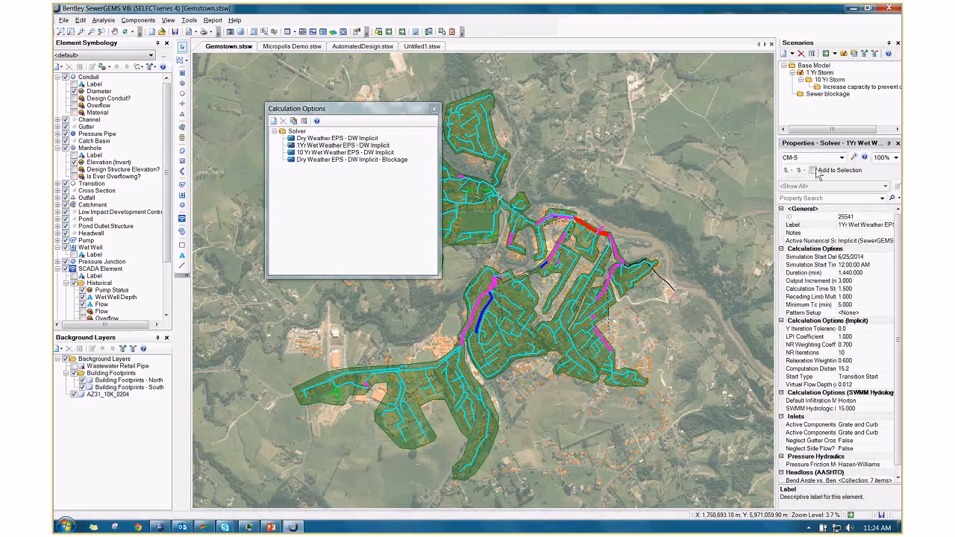
Examine the available active numerical solvers in an undocked properties view, keep the current one, redock the view and close the calculation options.
left_click(834, 147)
left_click_drag(835, 147, 534, 37)
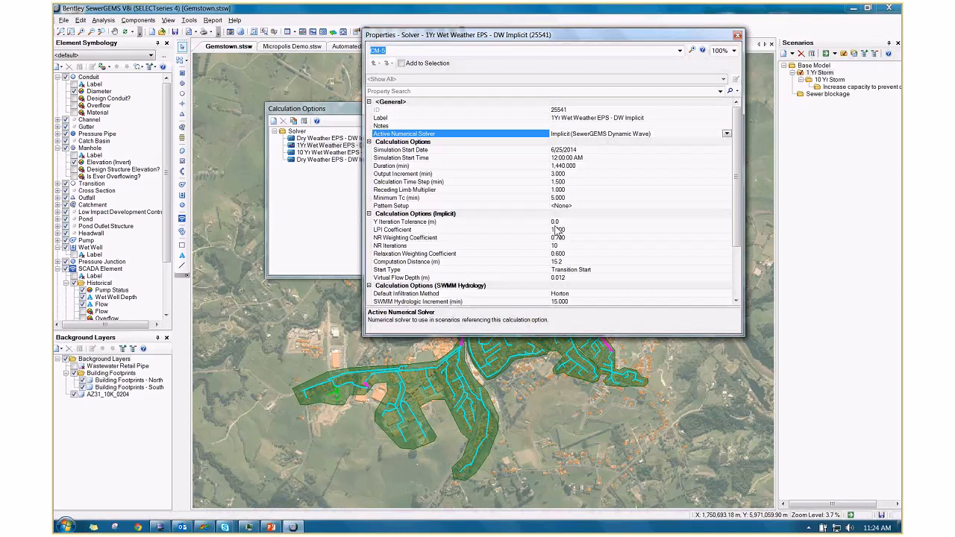
left_click(726, 134)
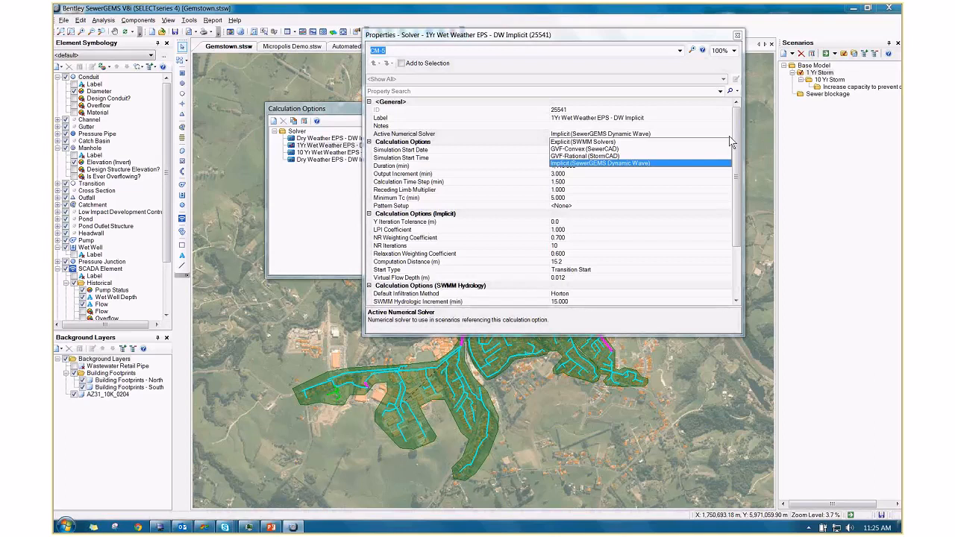
left_click(739, 34)
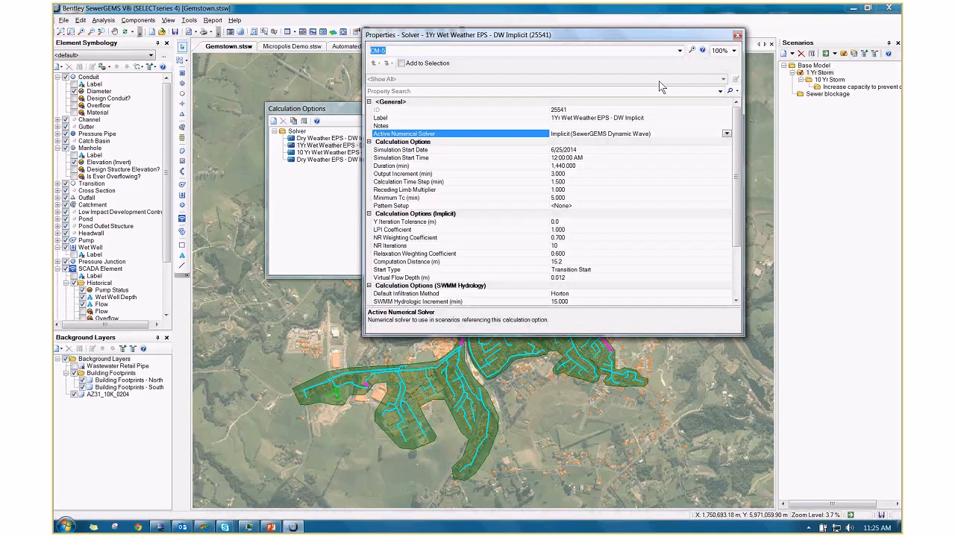
left_click_drag(694, 34, 841, 291)
left_click_drag(394, 110, 654, 163)
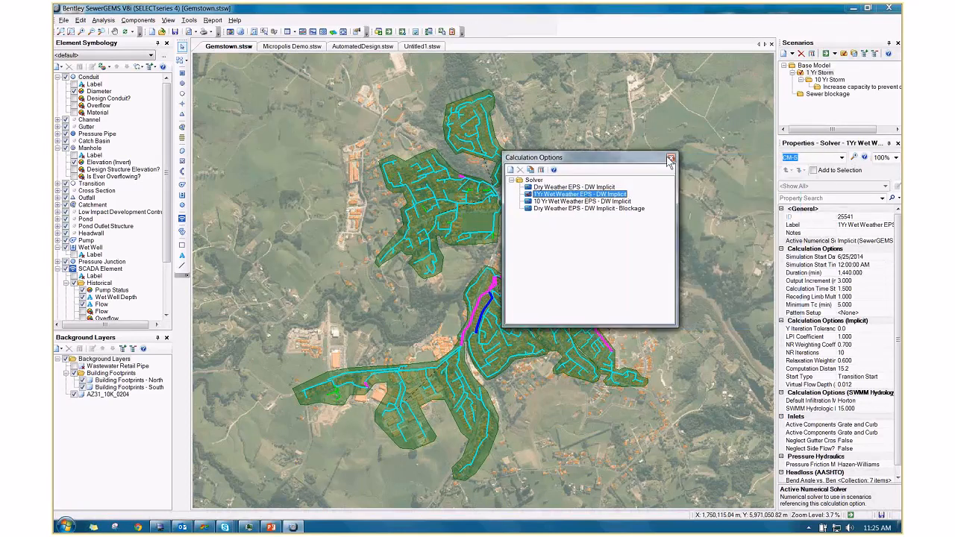
left_click(670, 160)
Compute the 1 Yr Storm scenario and dismiss the calculation summary and user notifications.
left_click(819, 73)
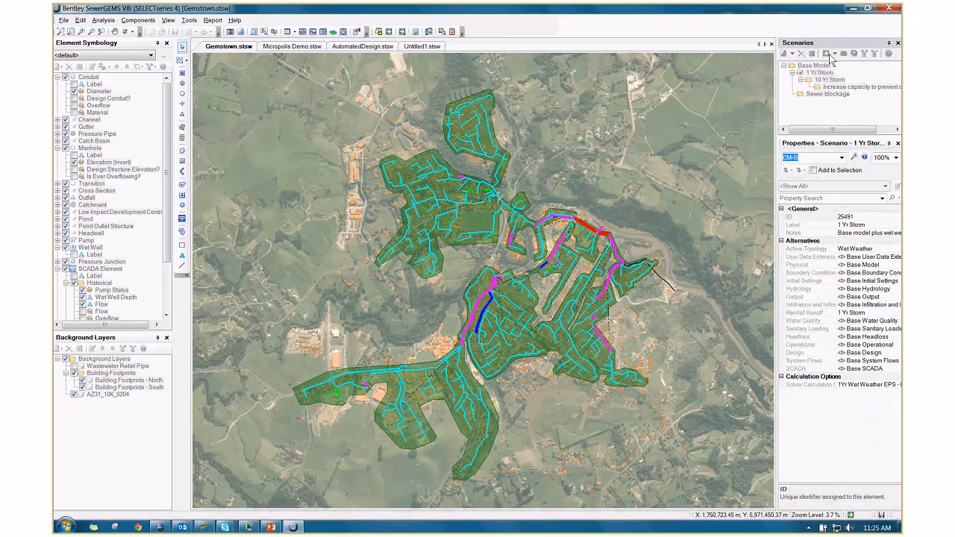
left_click(829, 54)
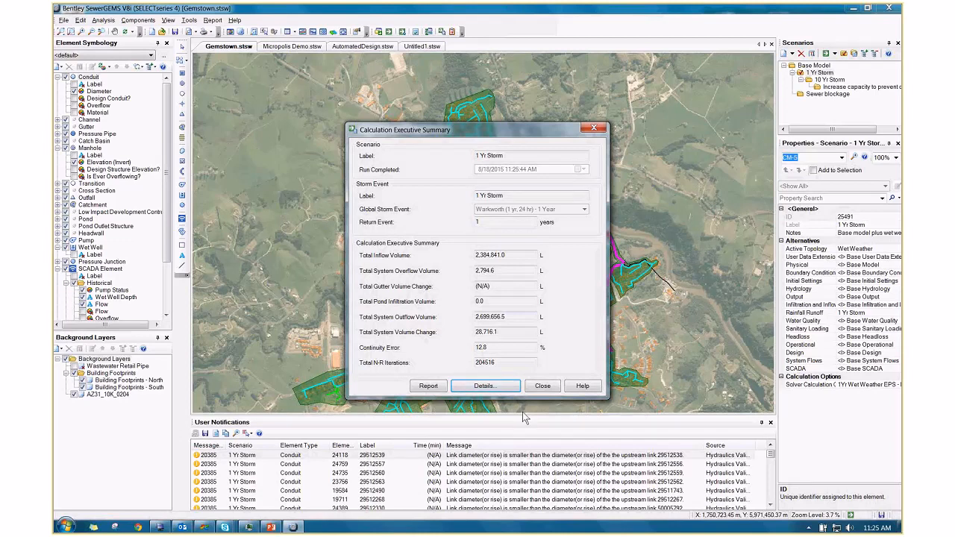
left_click(542, 386)
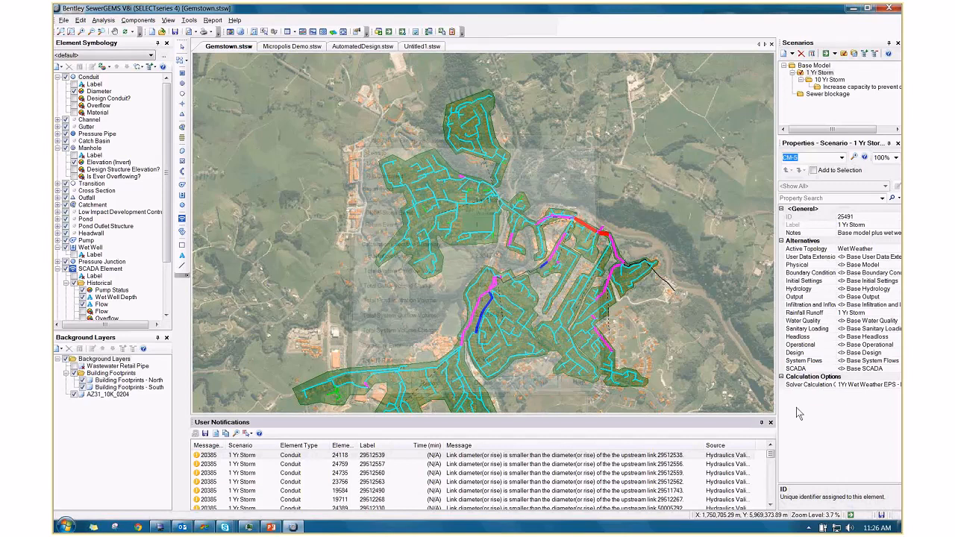
left_click(771, 423)
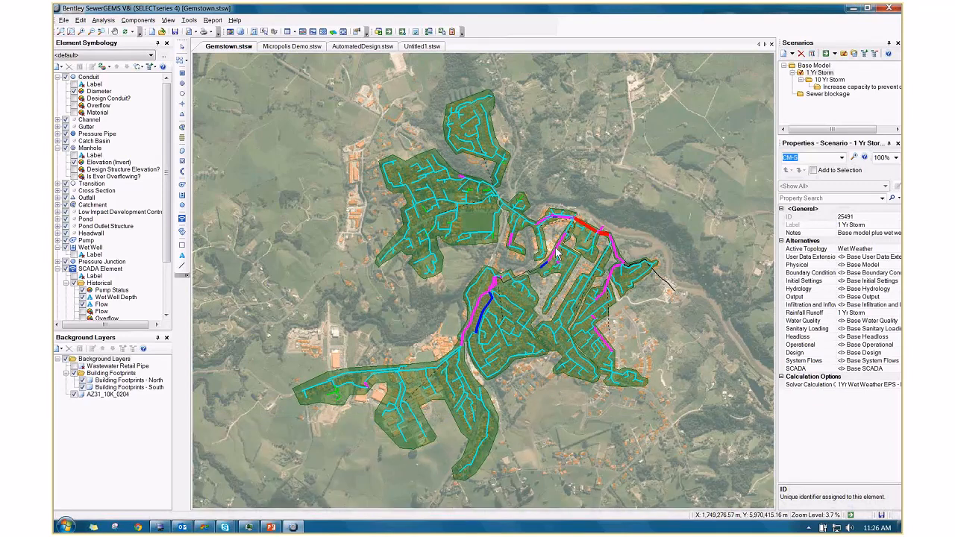
left_click_drag(556, 254, 547, 261)
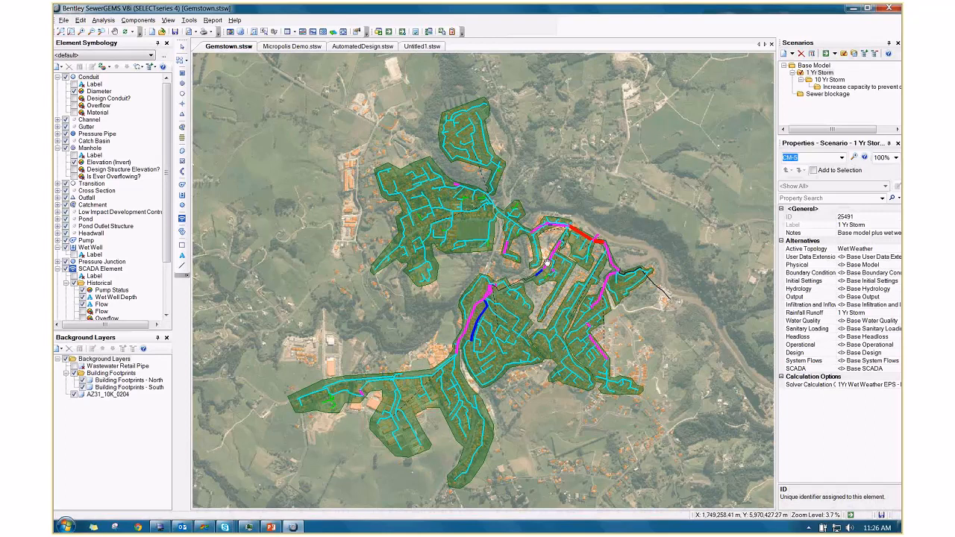
left_click_drag(547, 262, 545, 265)
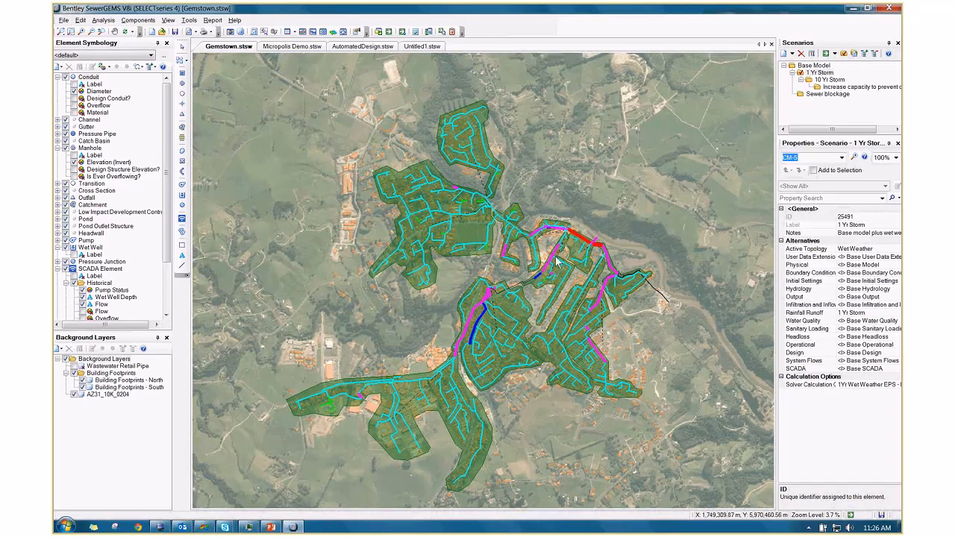
scroll(556, 260, "up", 5)
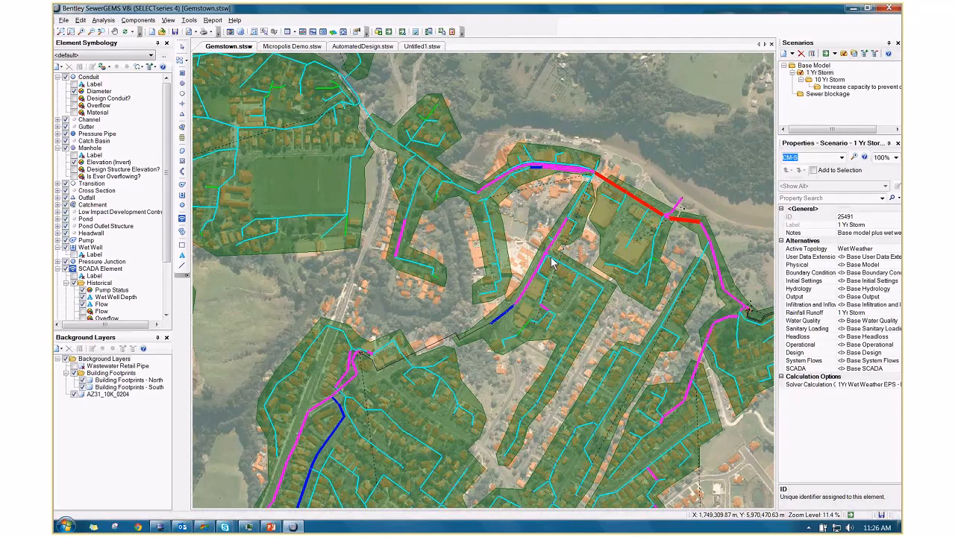
scroll(553, 261, "up", 2)
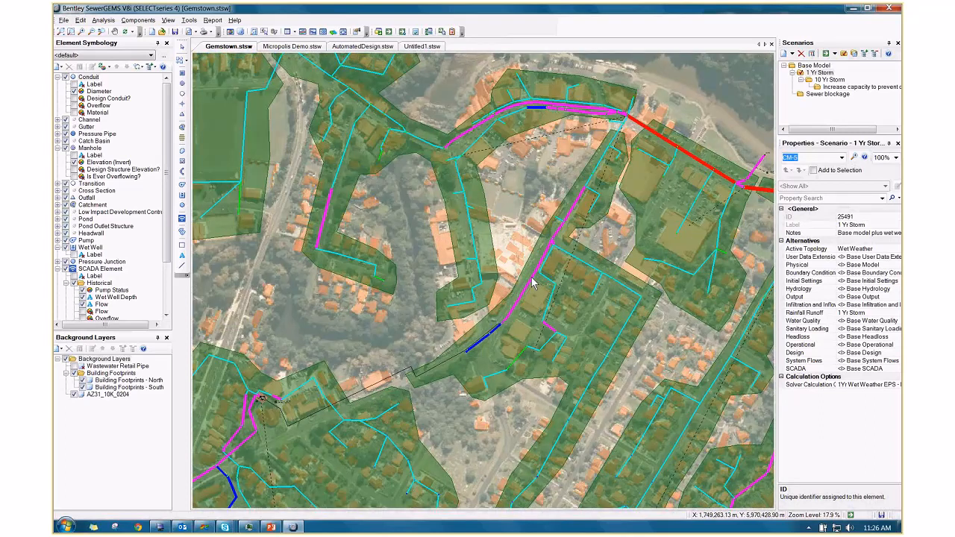
scroll(533, 282, "up", 8)
scroll(541, 284, "down", 6)
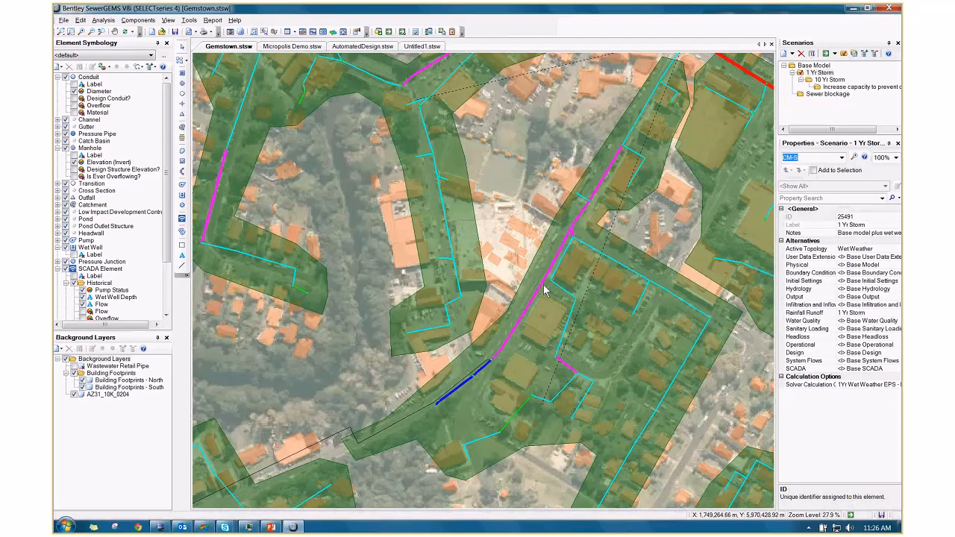
scroll(544, 291, "down", 6)
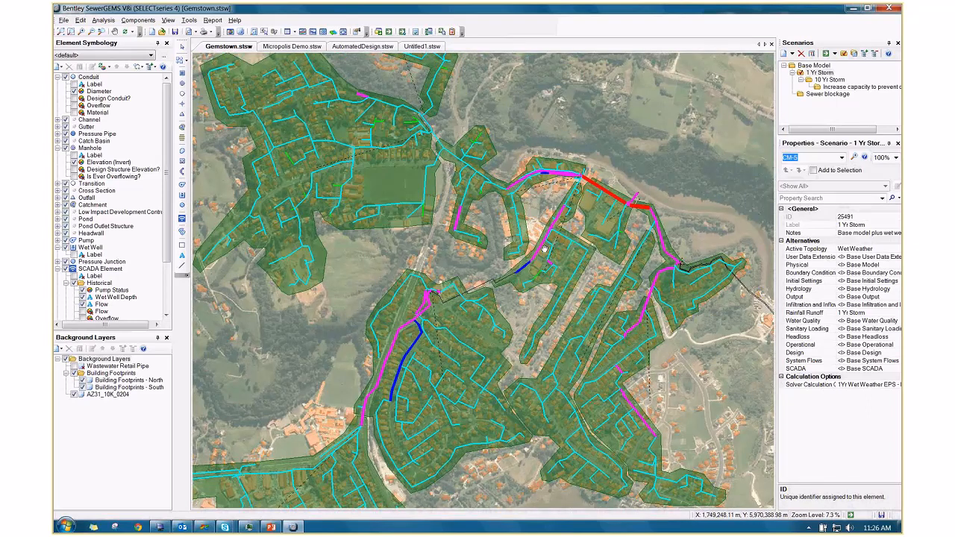
scroll(545, 249, "down", 3)
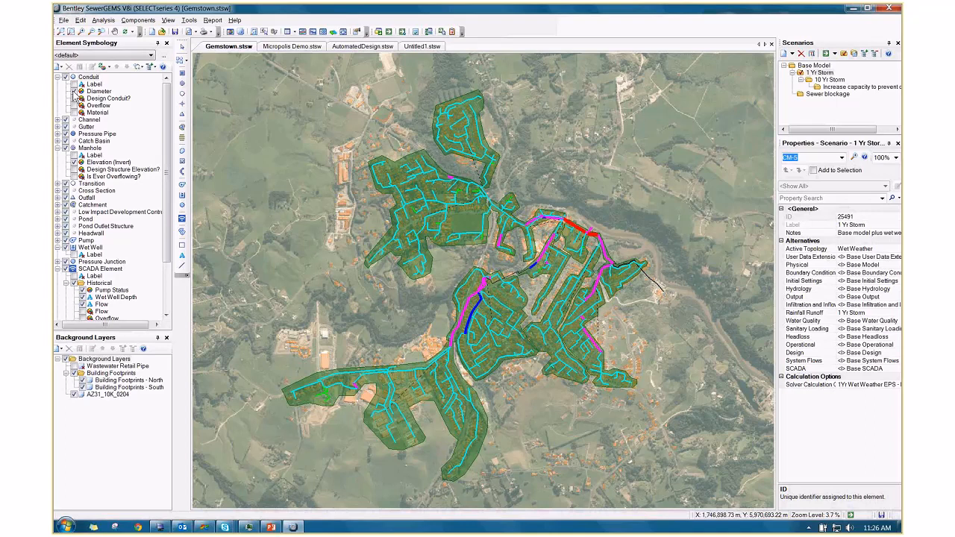
Create a new color coding for conduits based on the Flow (Middle) field.
right_click(93, 77)
mouse_move(119, 83)
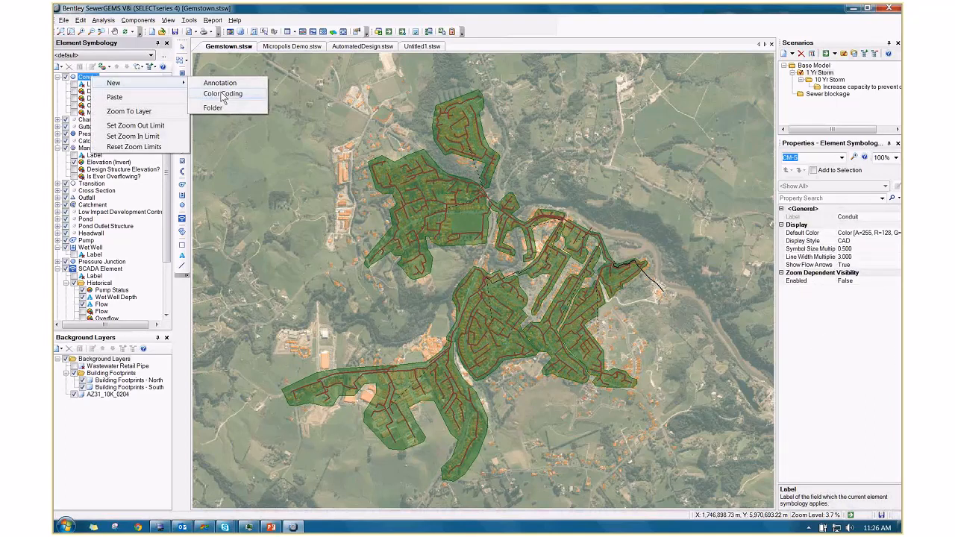
left_click(222, 94)
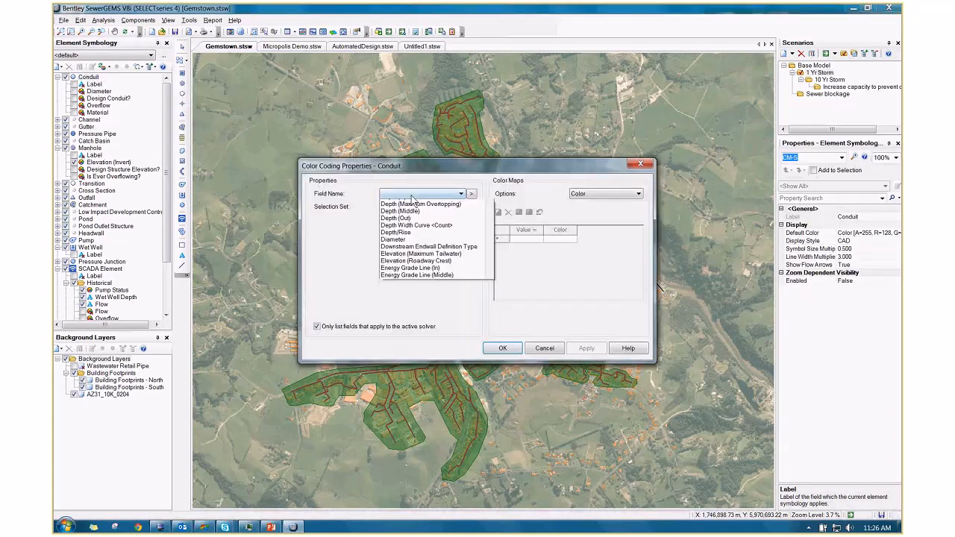
left_click(402, 195)
scroll(436, 394, "down", 2)
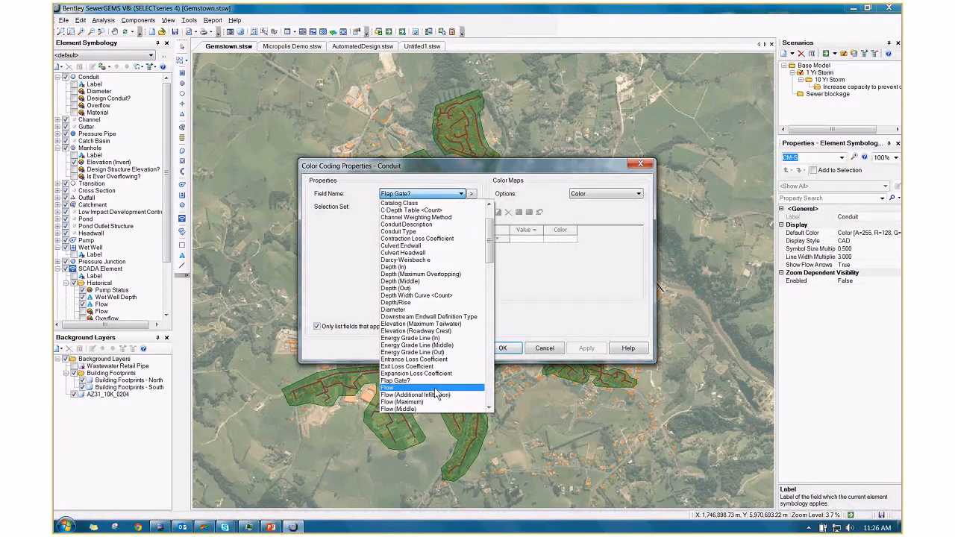
left_click(437, 388)
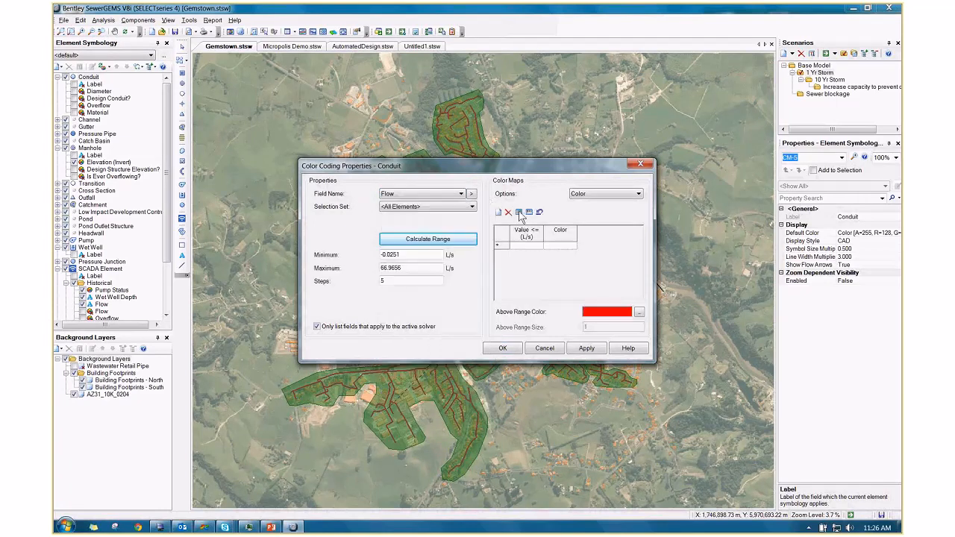
left_click(410, 195)
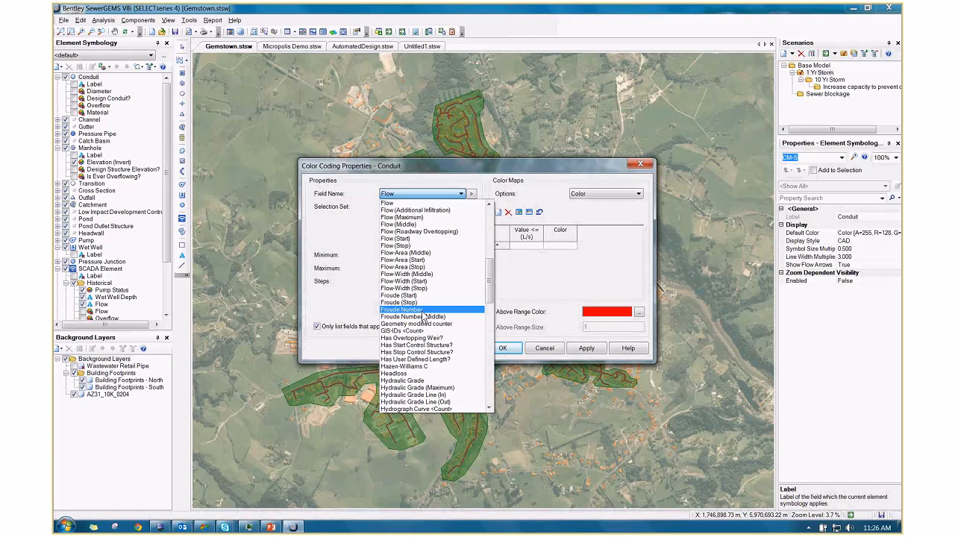
left_click(423, 225)
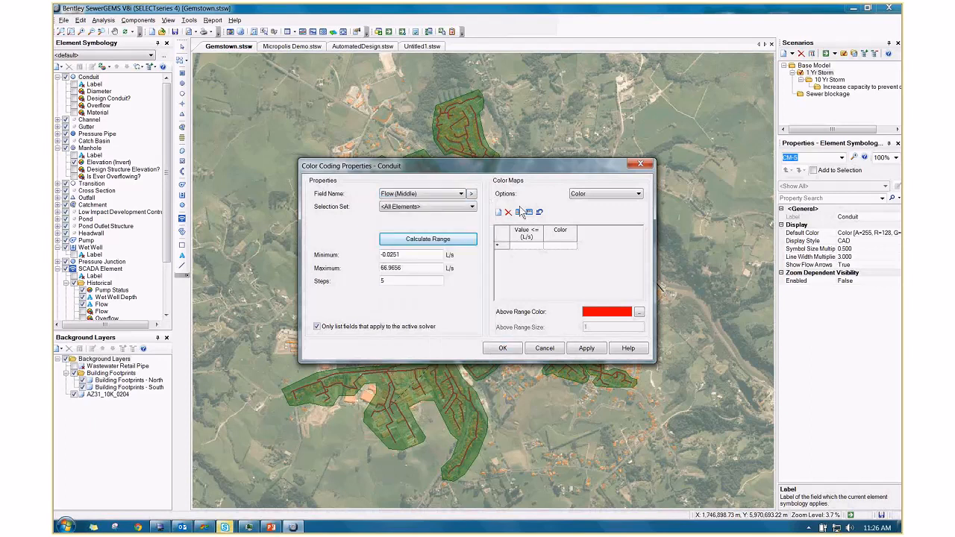
Calculate the flow range for all elements, fill the color map with five steps using Color and Size, and apply the color coding.
left_click(427, 239)
left_click(606, 194)
left_click(590, 217)
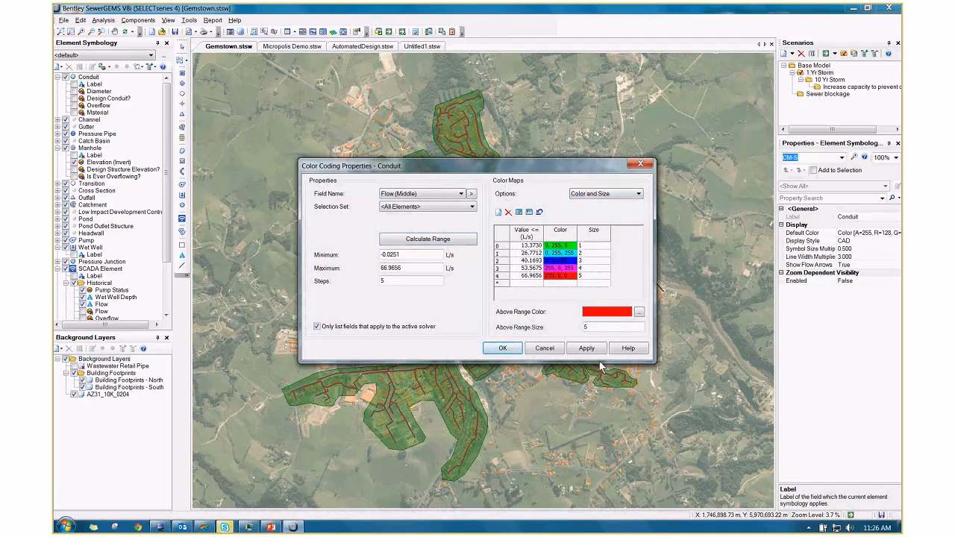
left_click(501, 349)
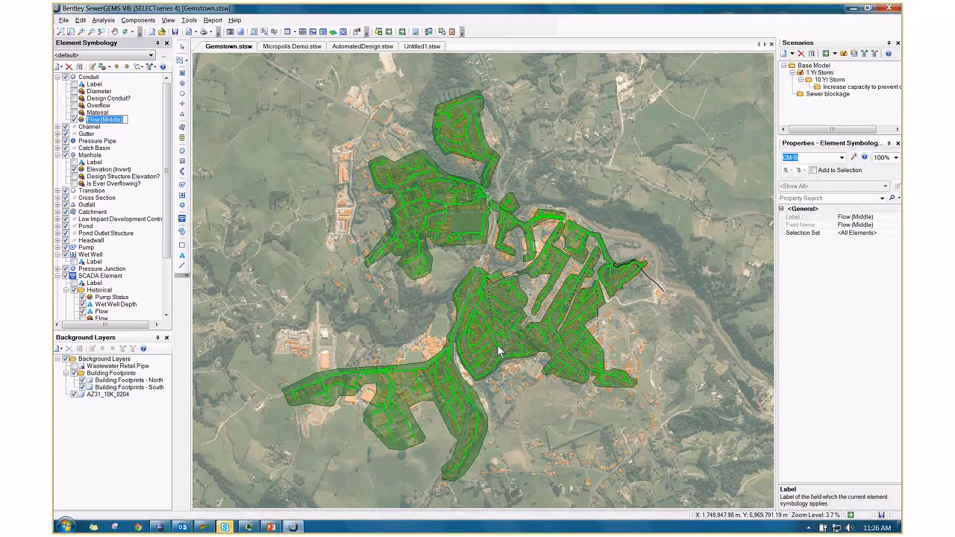
Insert the Flow (Middle) color coding legend into the drawing, scale it up beside the network, and minimize the meeting window.
right_click(103, 120)
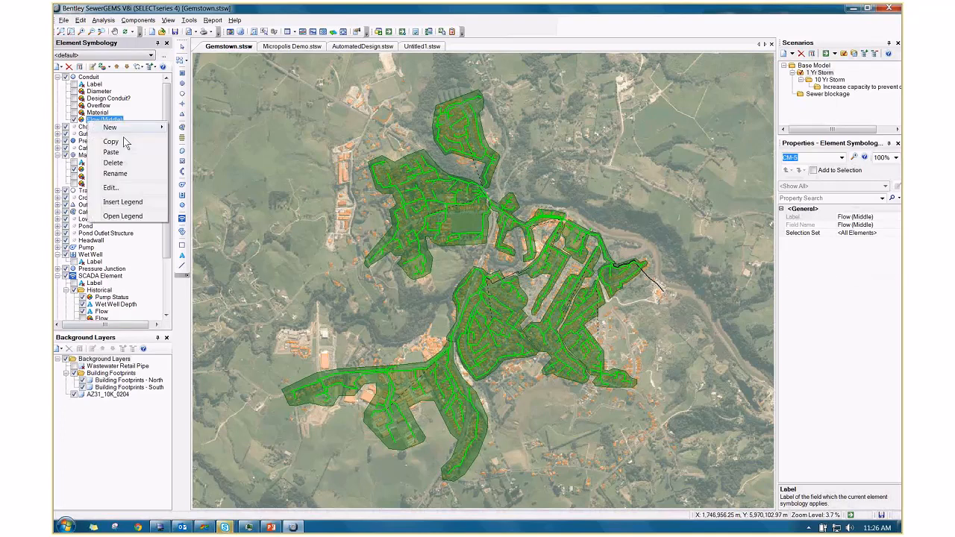
left_click(123, 203)
right_click(256, 137)
left_click(286, 145)
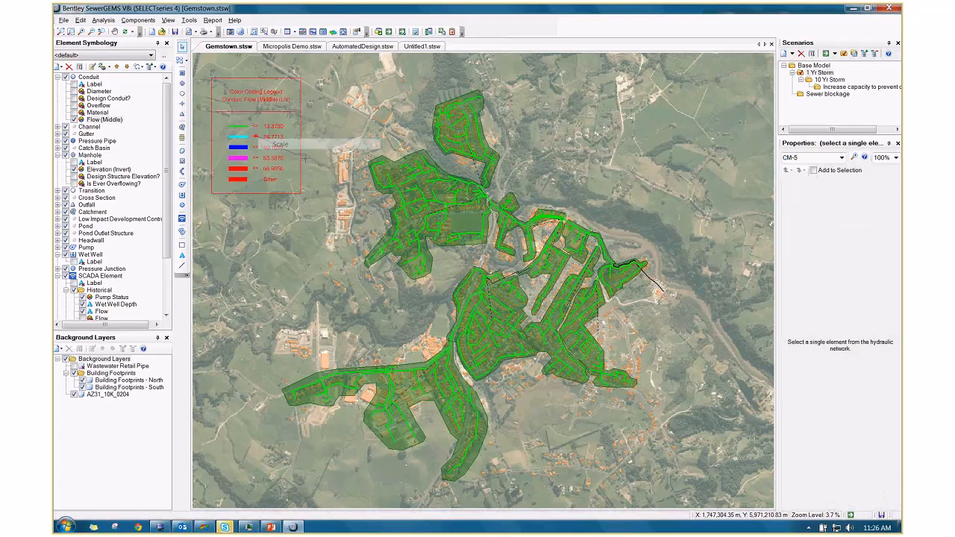
left_click_drag(319, 166, 342, 222)
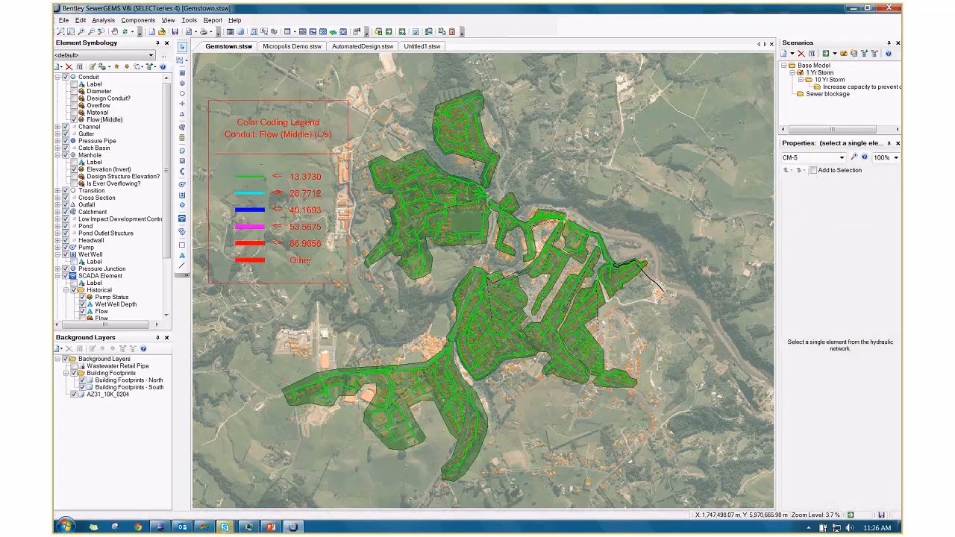
left_click(284, 301)
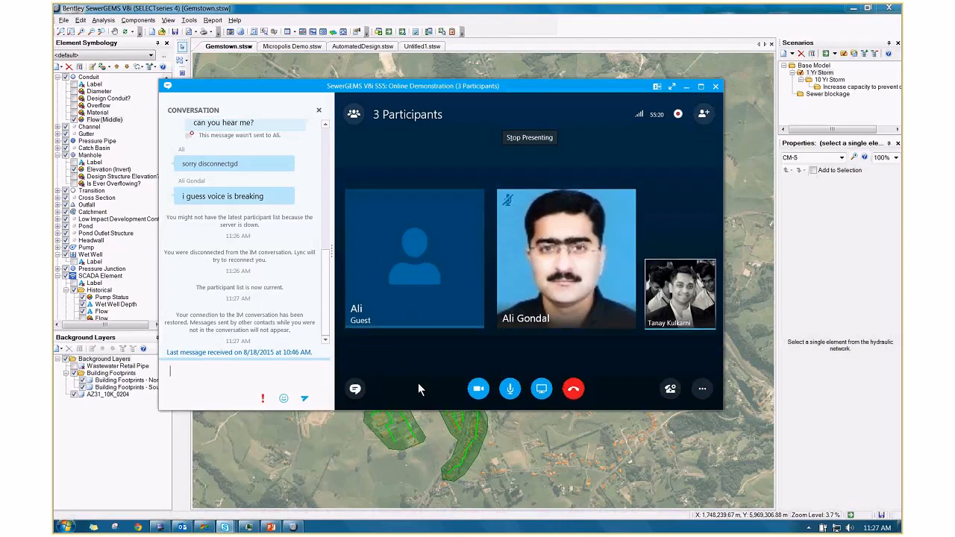
left_click(688, 87)
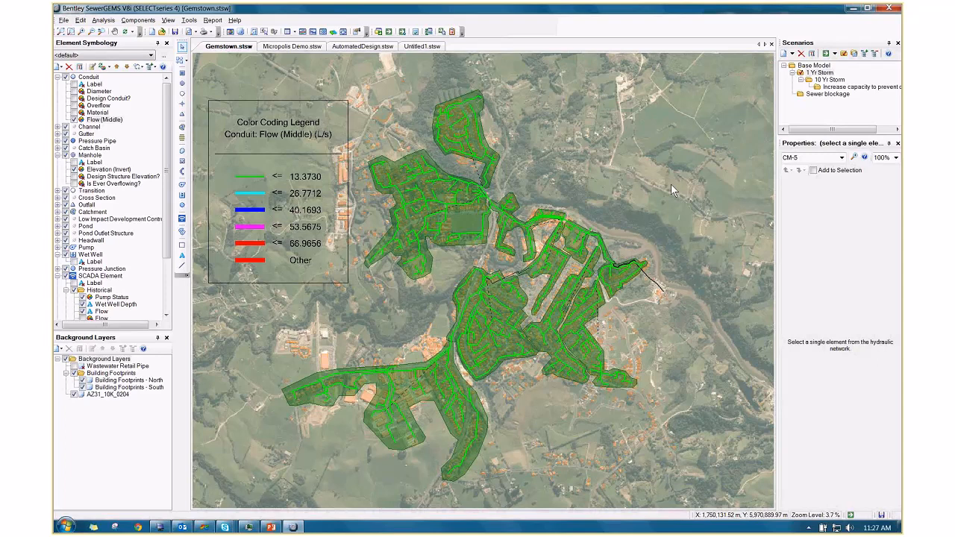
Open the Time Browser and step the conduit flow results forward and back, stopping at 12:06 AM.
key("F7")
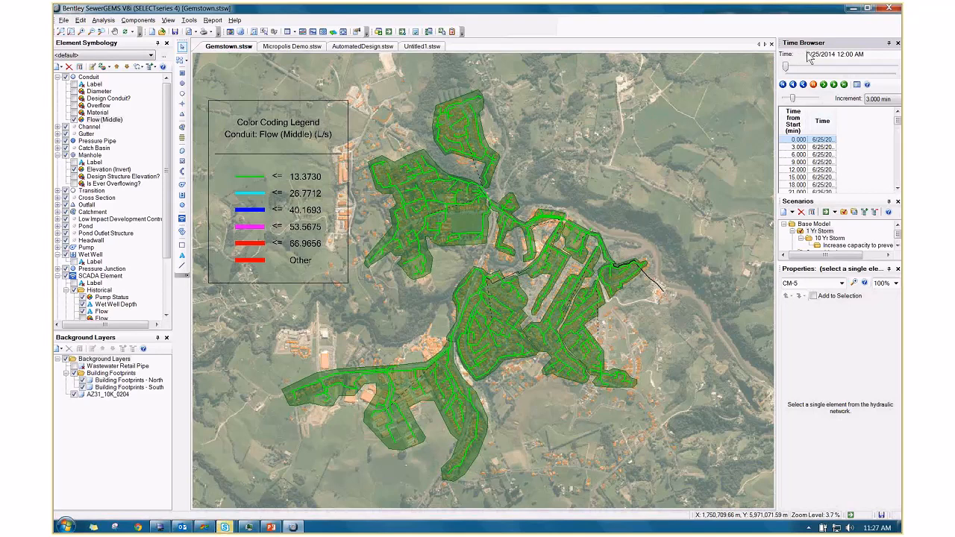
double_click(827, 90)
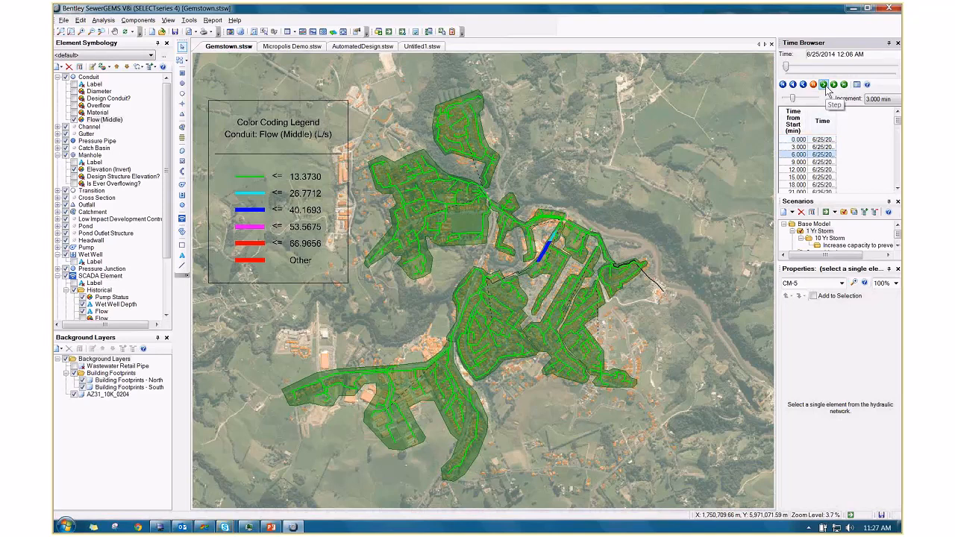
left_click(804, 86)
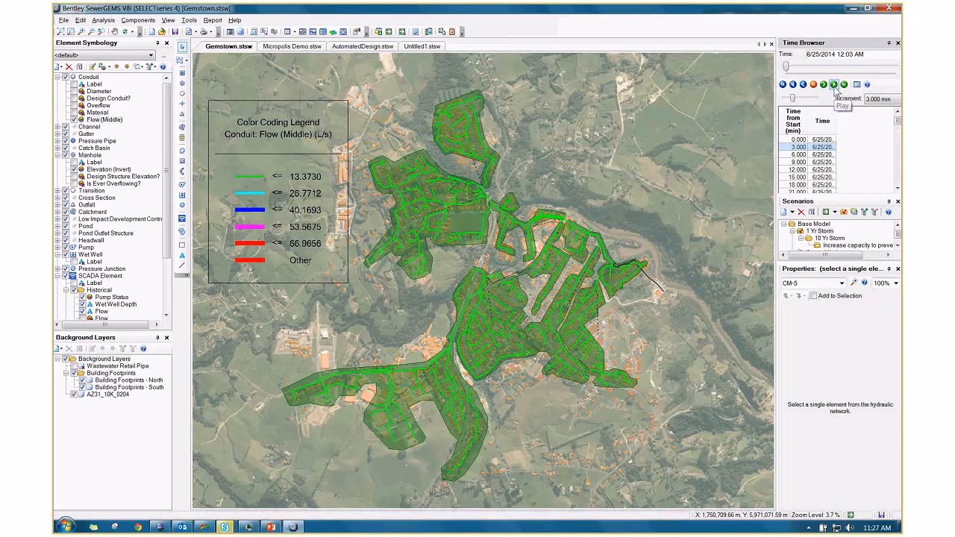
left_click(823, 86)
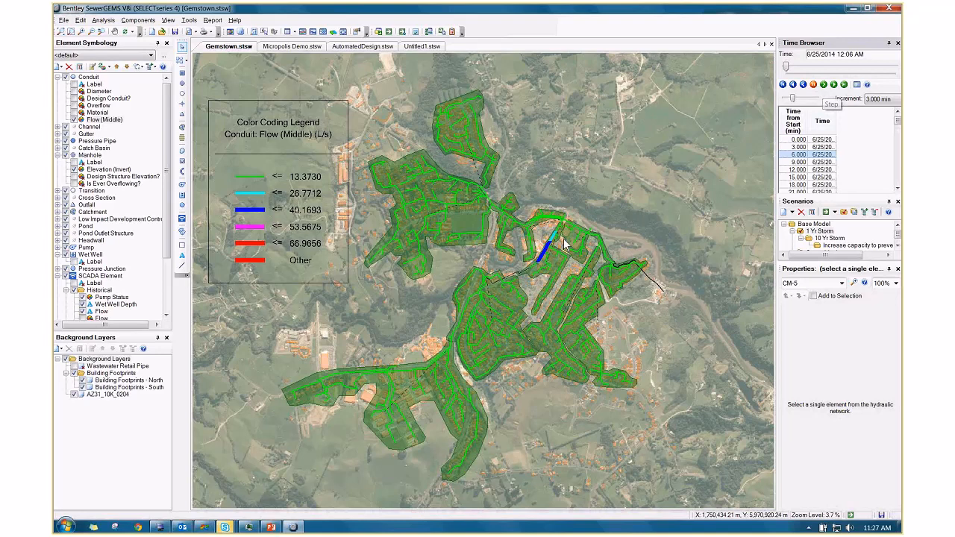
Advance the flow results to 12:18 AM while examining the color-coded trunk conduits near the river up close.
left_click_drag(541, 241, 541, 246)
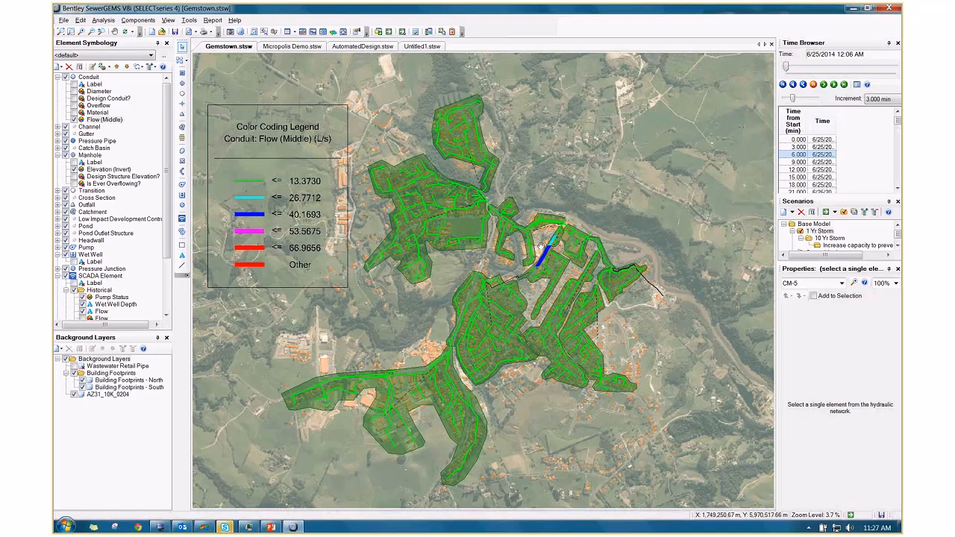
scroll(542, 246, "up", 5)
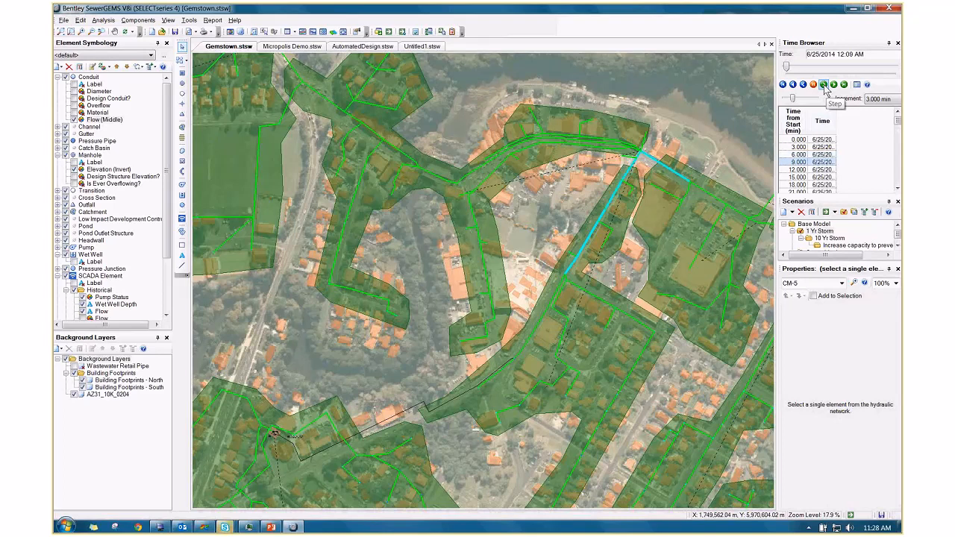
left_click_drag(674, 194, 605, 184)
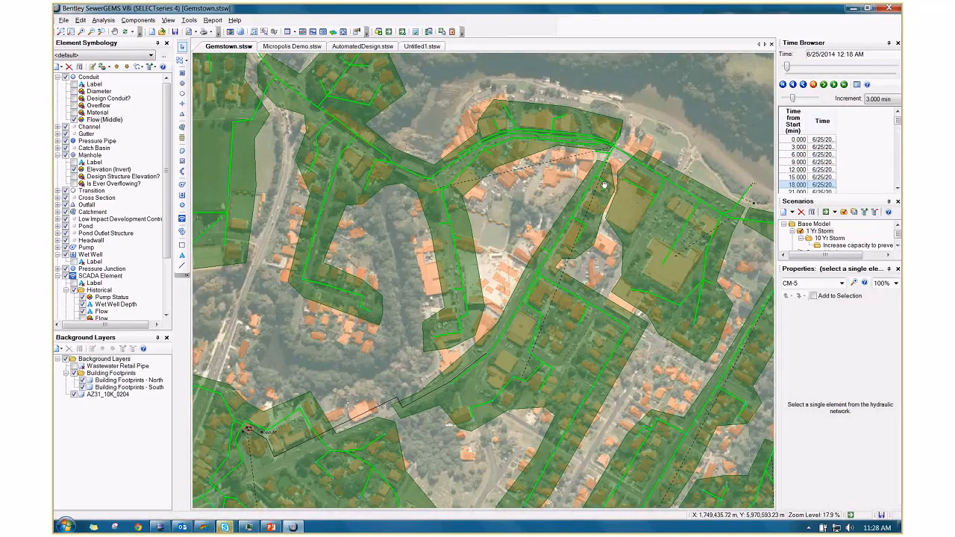
scroll(605, 185, "down", 3)
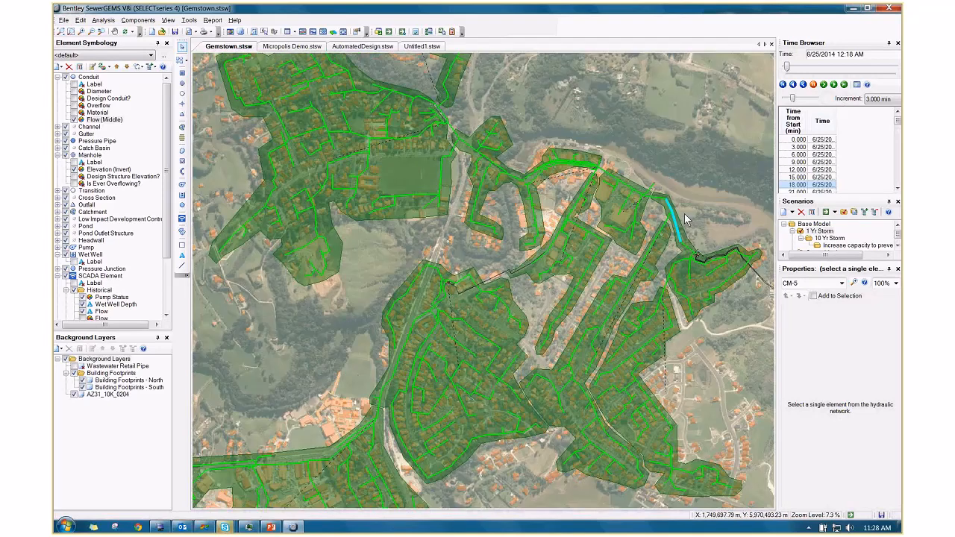
Return the results to 12:00 AM and step forward to 12:24 AM, following the flow along the trunk sewer.
left_click(823, 84)
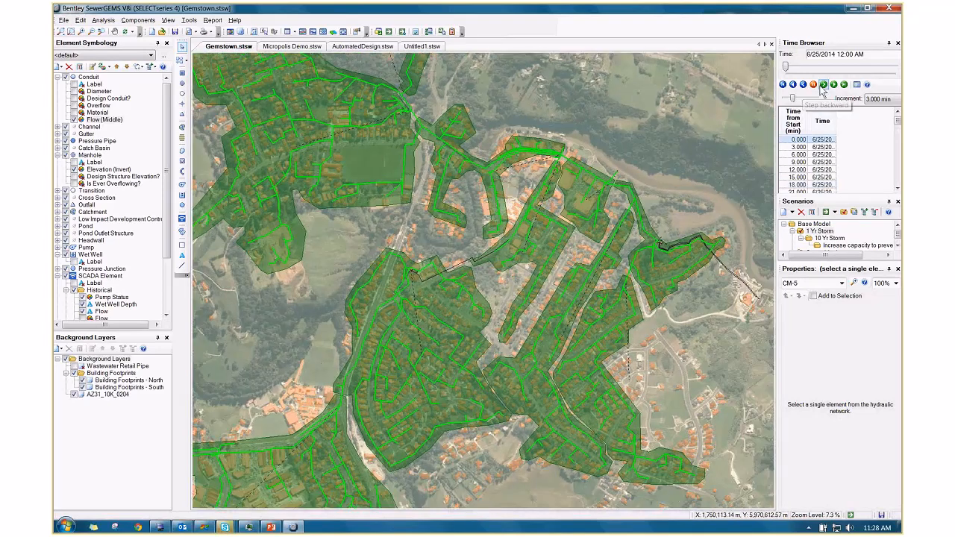
left_click(824, 86)
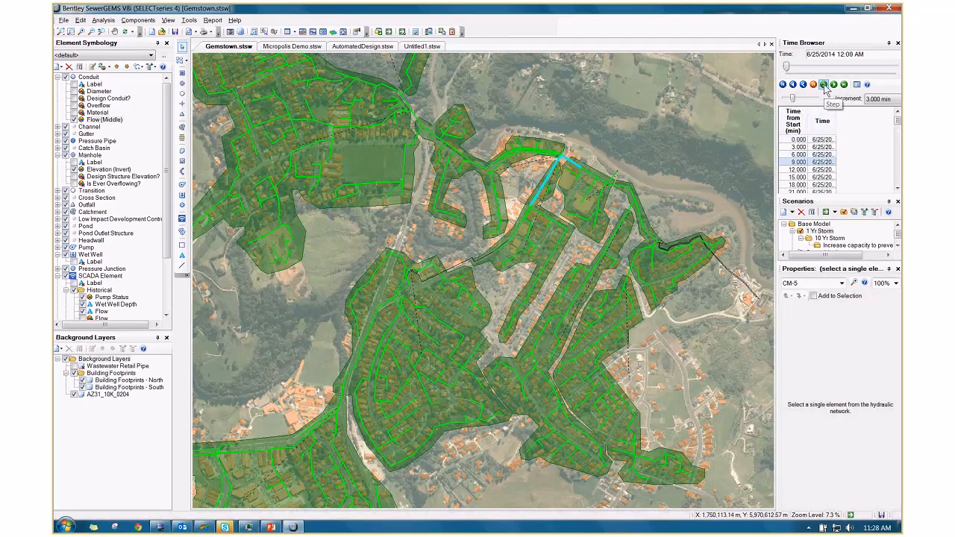
left_click(824, 85)
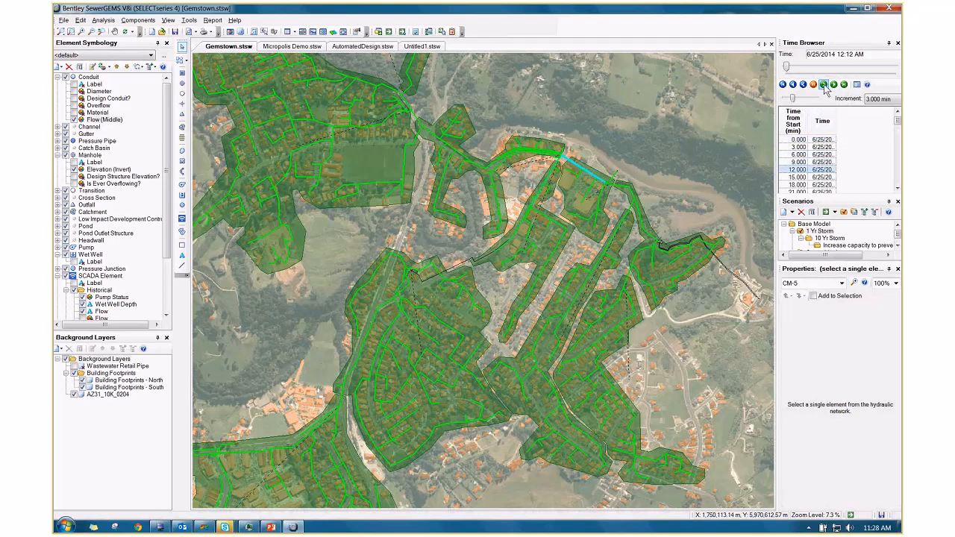
left_click(824, 86)
left_click(824, 86)
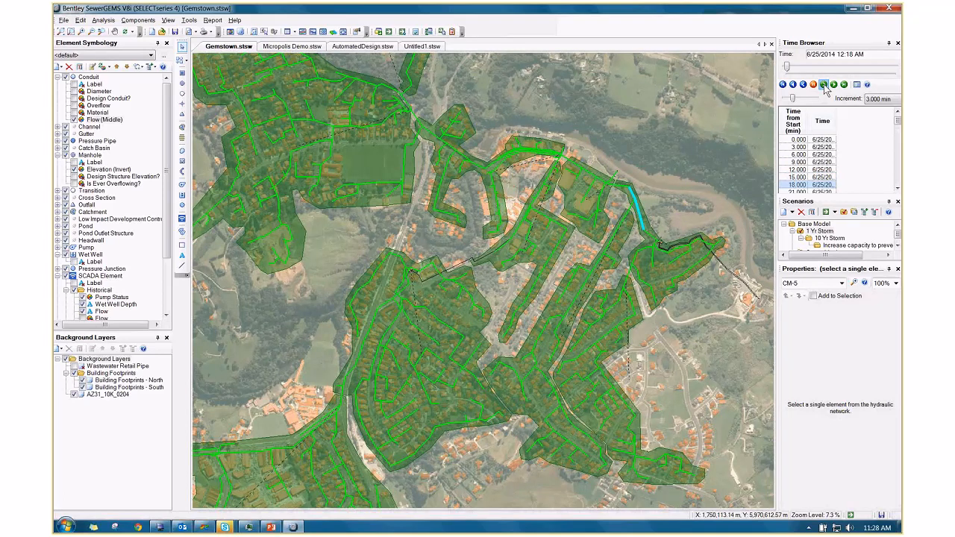
left_click(824, 85)
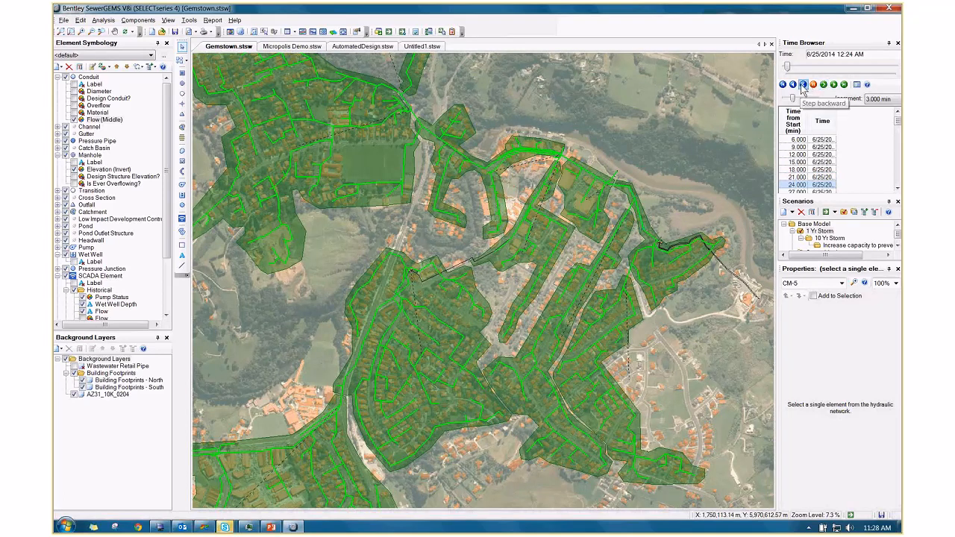
Step the results back to the simulation start and advance them again to 12:12 AM to trace the flow downstream.
left_click(803, 86)
left_click(803, 86)
left_click(803, 87)
left_click(803, 87)
left_click(803, 87)
left_click(803, 86)
left_click(803, 86)
left_click(823, 86)
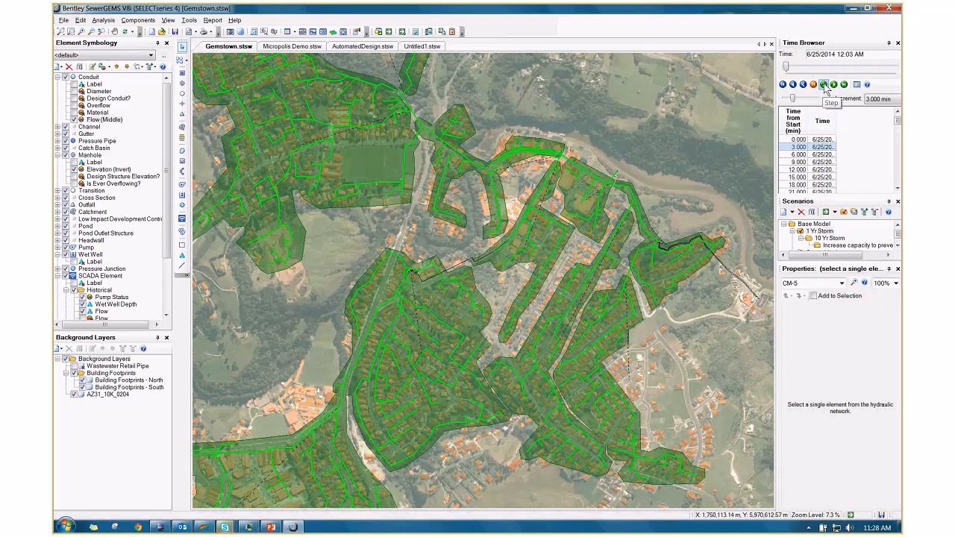
left_click(824, 86)
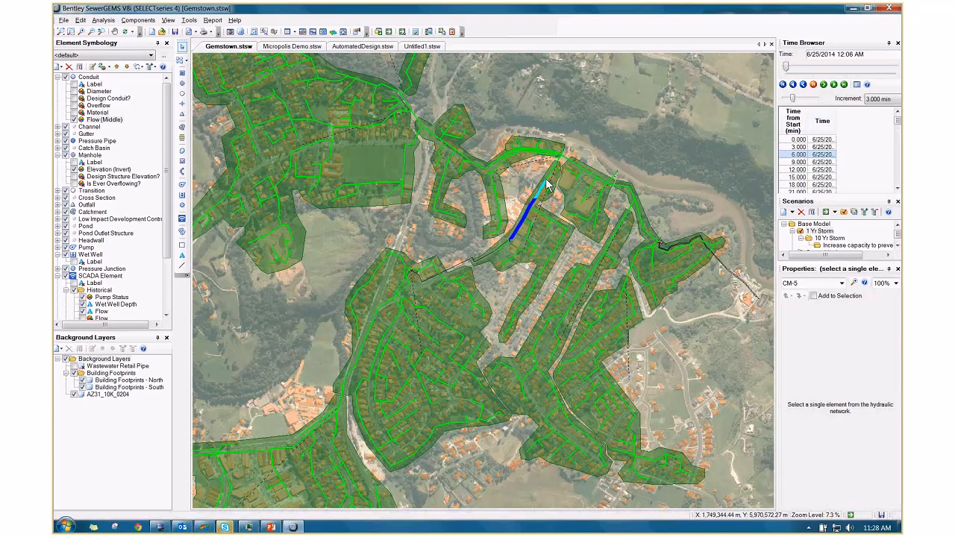
left_click(833, 85)
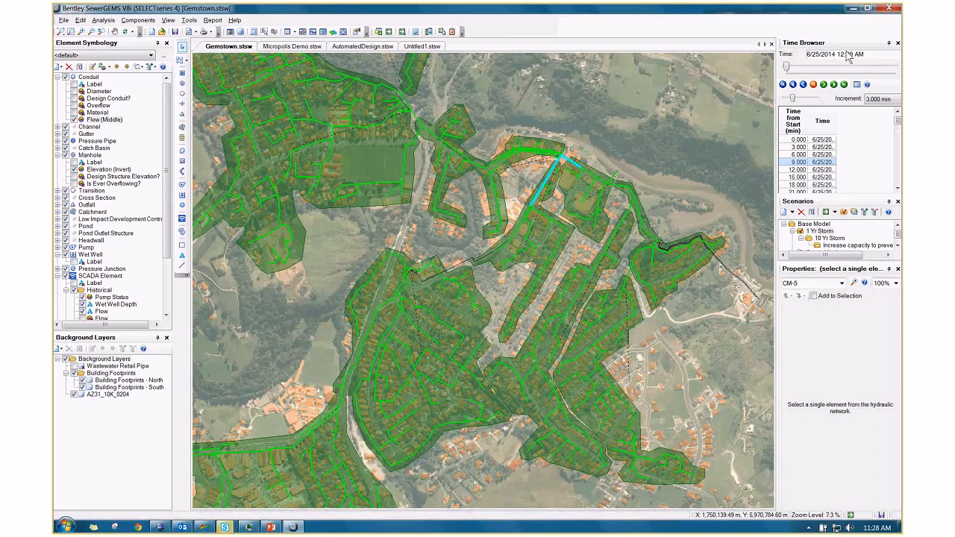
left_click(824, 85)
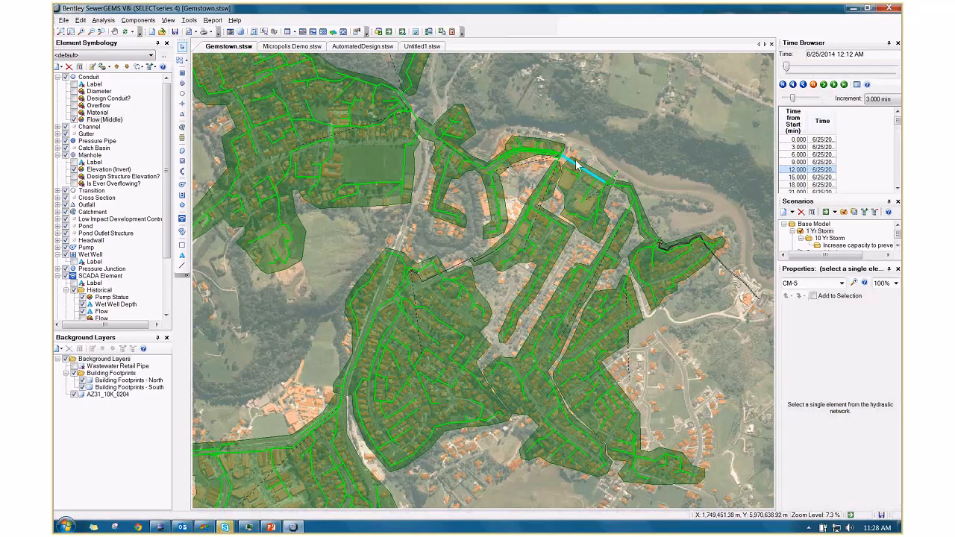
Advance the flow results to 12:21 AM and examine up close the trunk sewer's connection to the SCADA-monitored wet well.
left_click(824, 85)
left_click(824, 86)
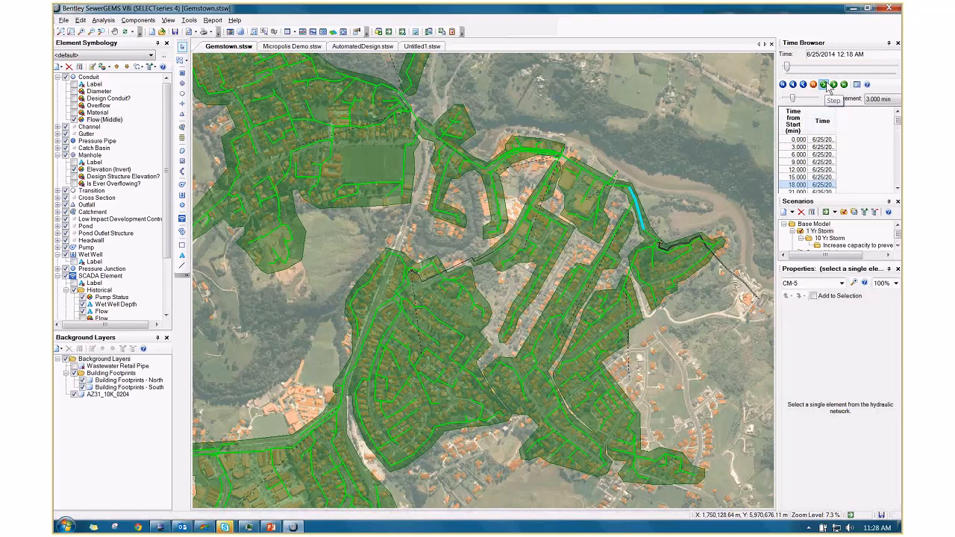
left_click(824, 85)
left_click_drag(655, 211, 629, 256)
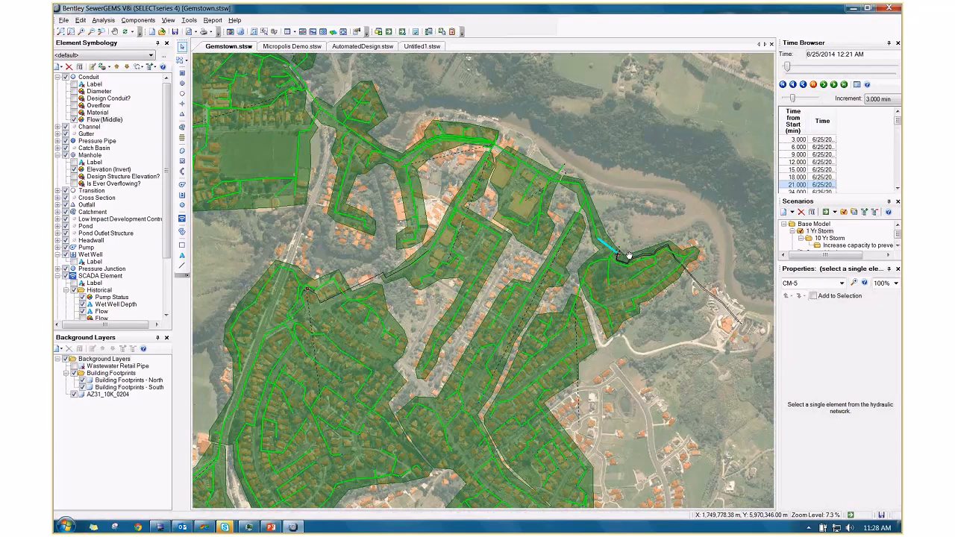
scroll(629, 256, "up", 5)
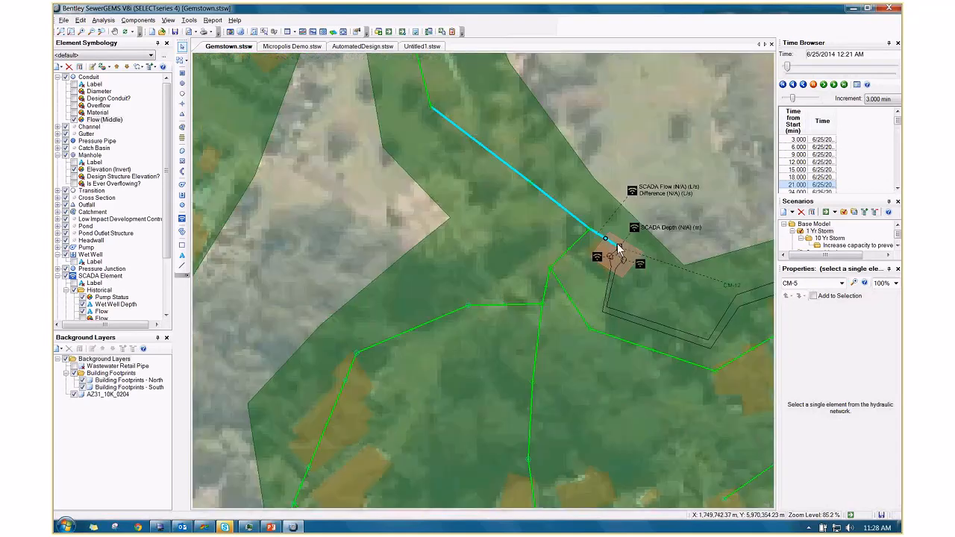
scroll(618, 250, "up", 2)
scroll(619, 250, "down", 2)
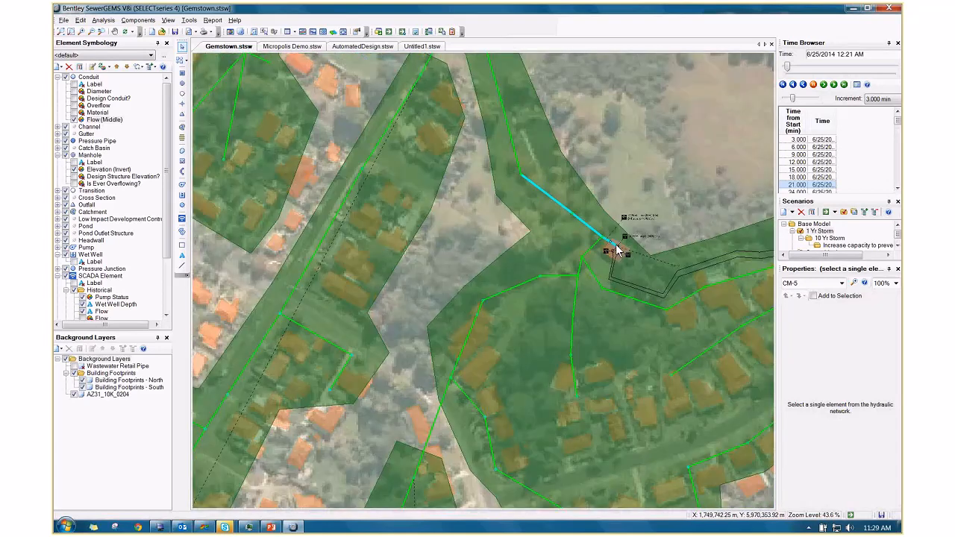
Animate the color-coded conduit flows from 12:21 AM to 2:15 AM and review them across the whole network.
scroll(617, 250, "down", 1)
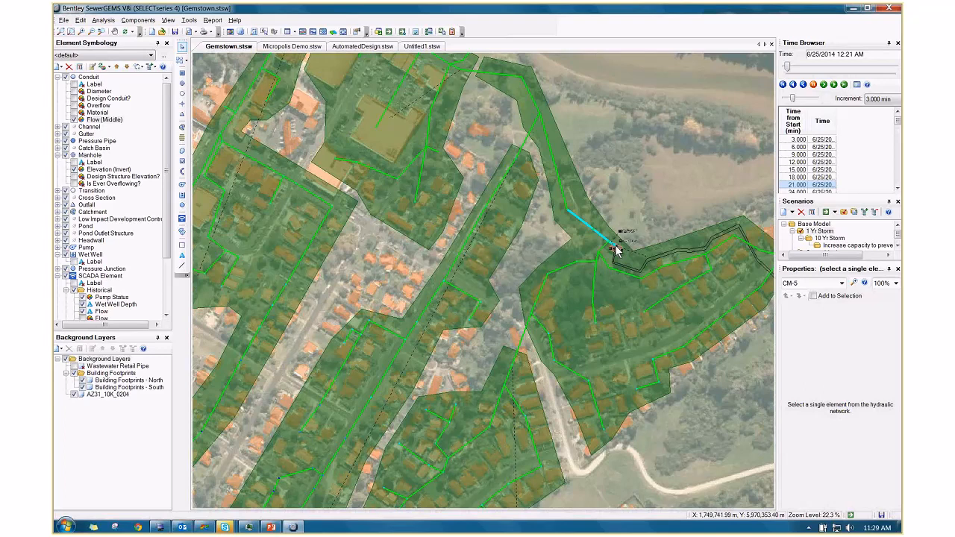
scroll(616, 251, "down", 1)
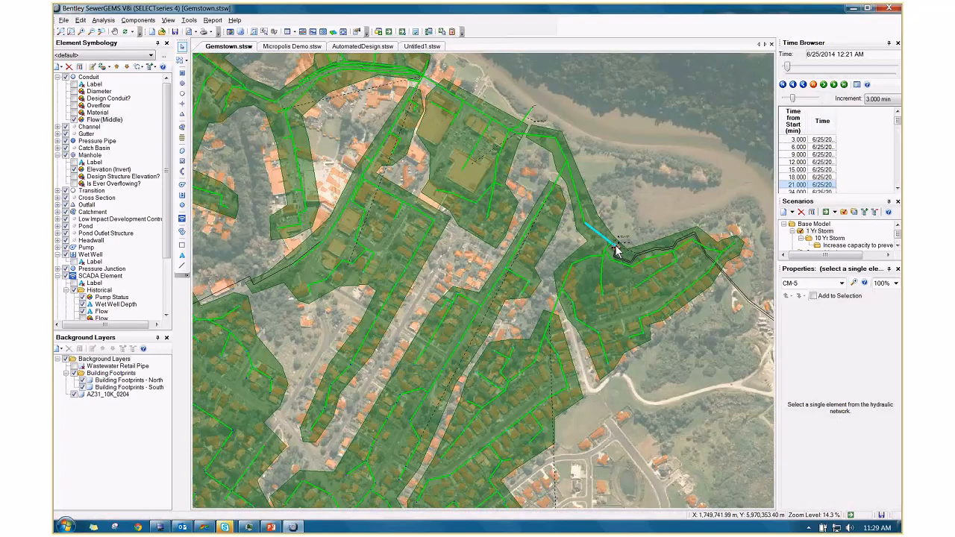
scroll(616, 251, "down", 1)
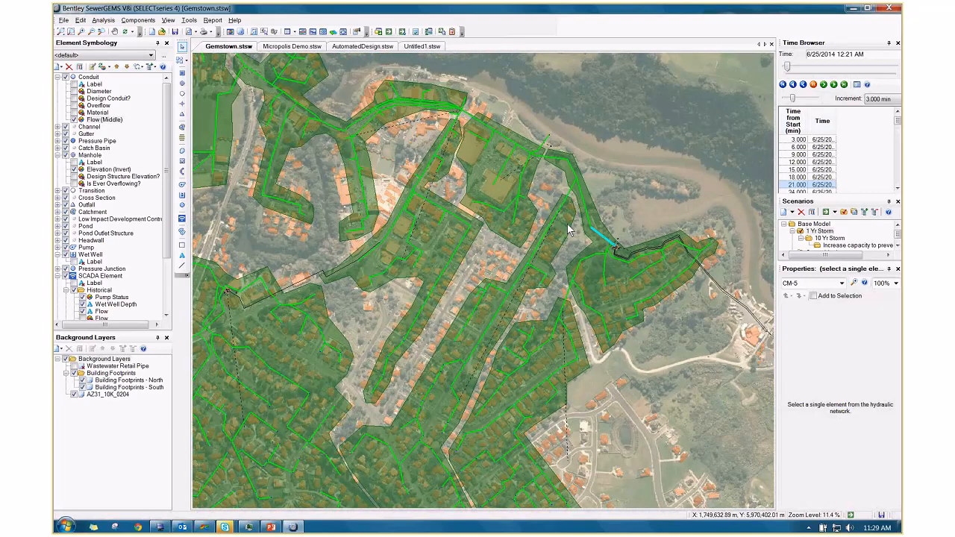
scroll(571, 231, "down", 1)
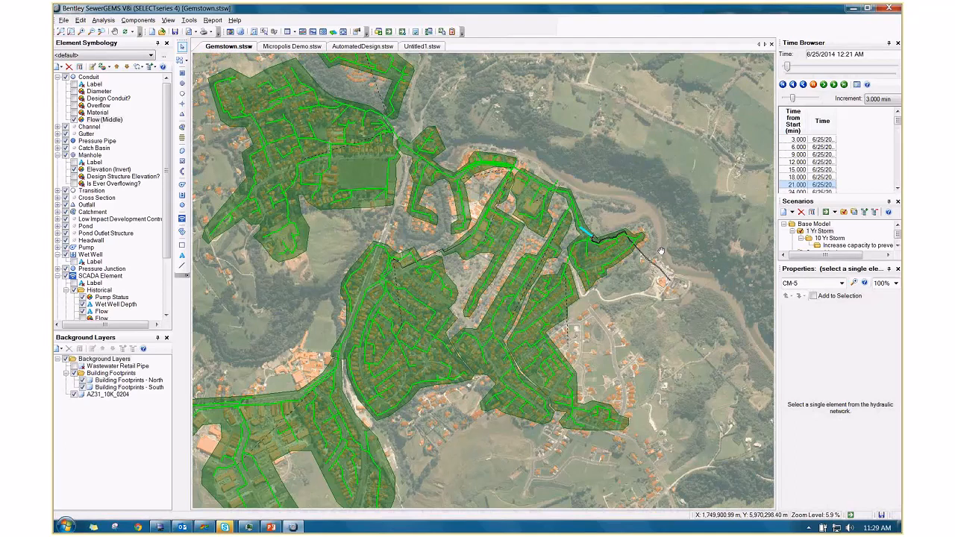
scroll(660, 252, "down", 1)
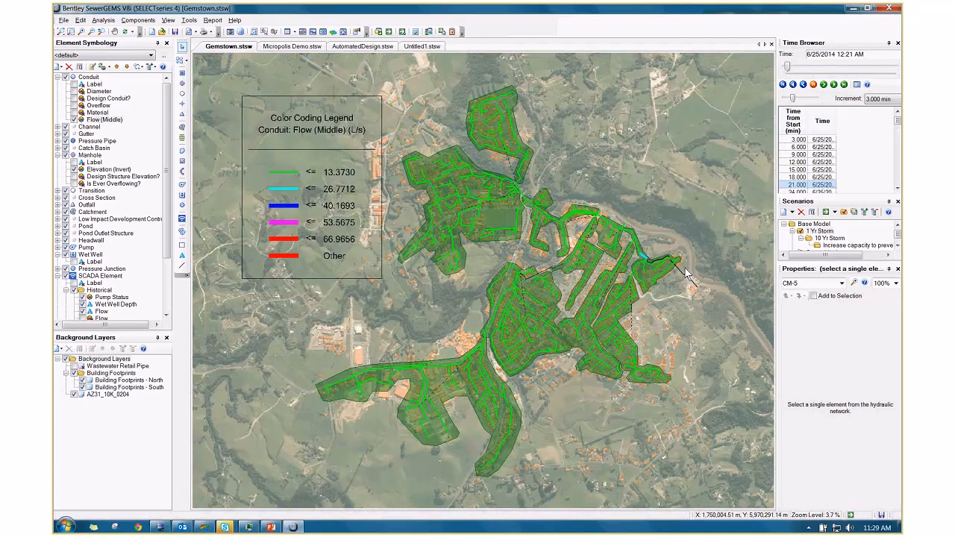
left_click_drag(685, 269, 677, 261)
left_click(823, 85)
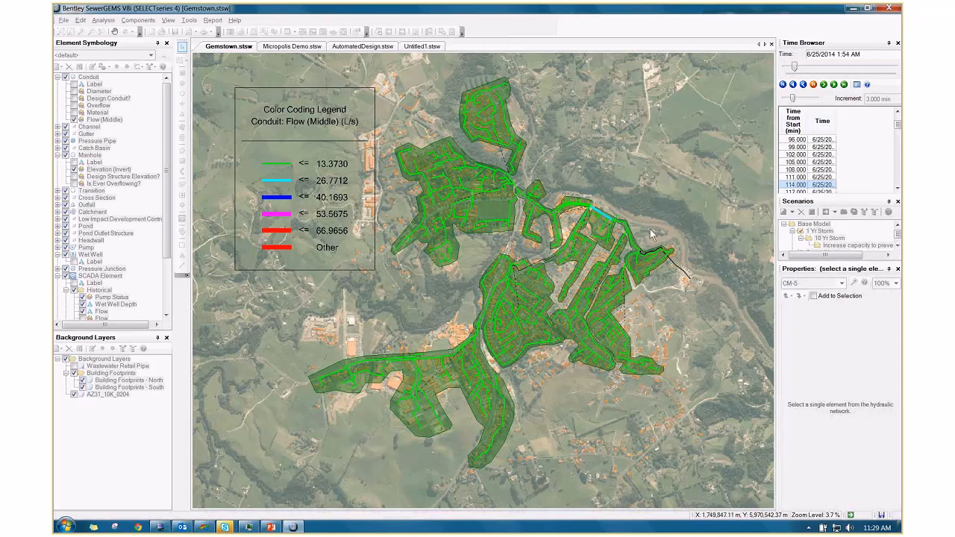
scroll(627, 247, "up", 1)
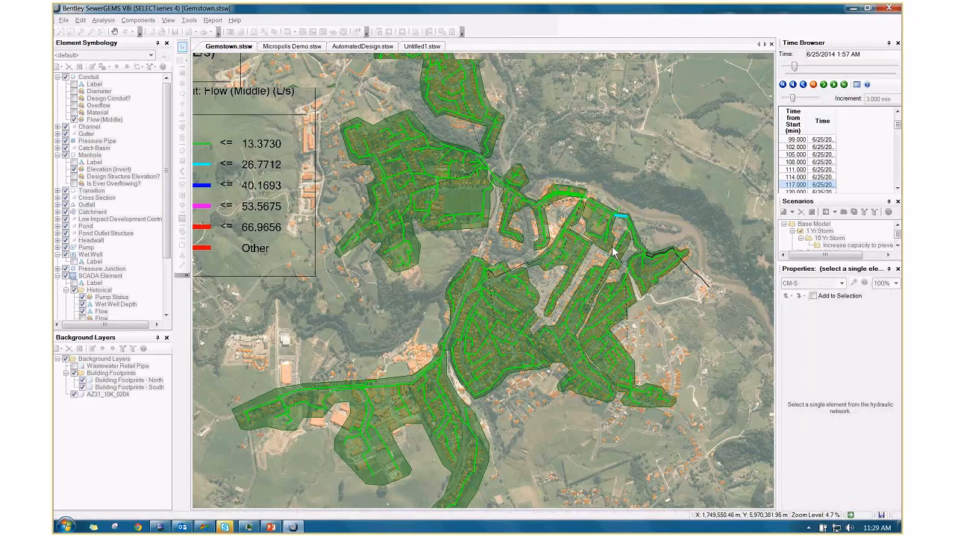
scroll(613, 252, "up", 1)
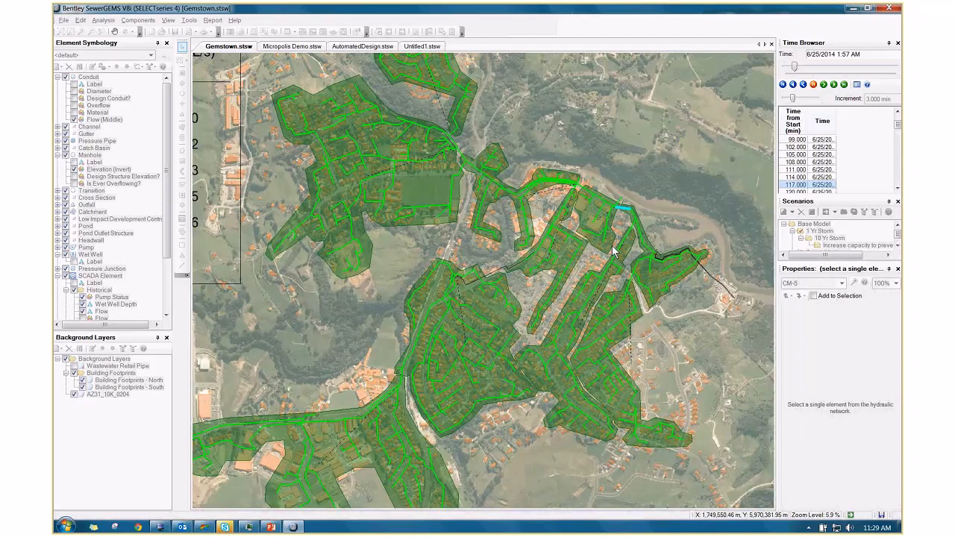
Graph the total outflow of catchment CM-6 for the 1 Yr Storm scenario and reposition the graph window.
left_click(496, 379)
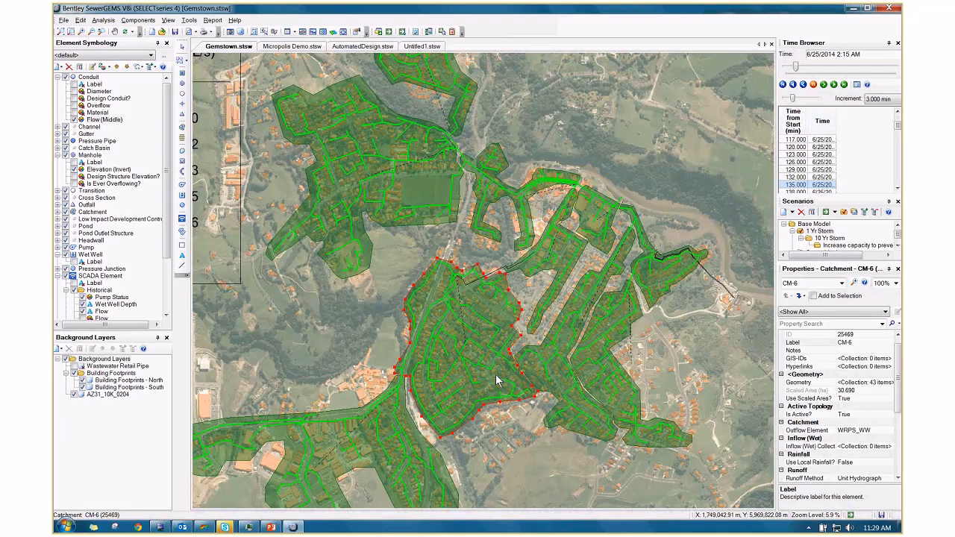
right_click(496, 379)
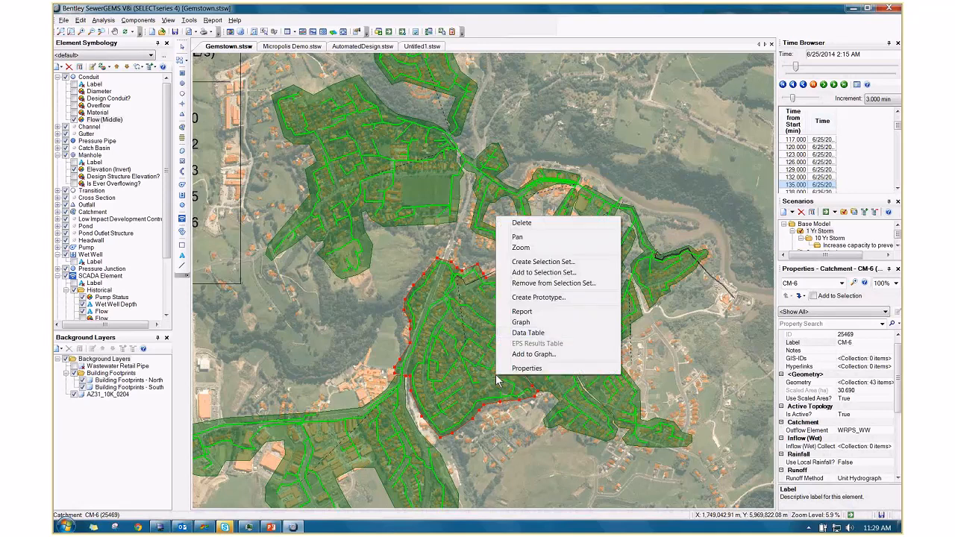
left_click(521, 322)
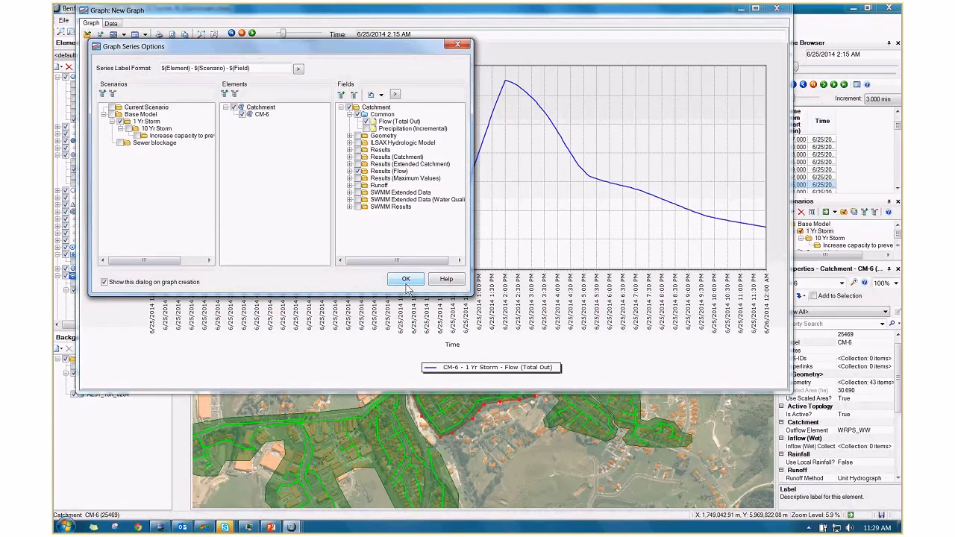
left_click(406, 286)
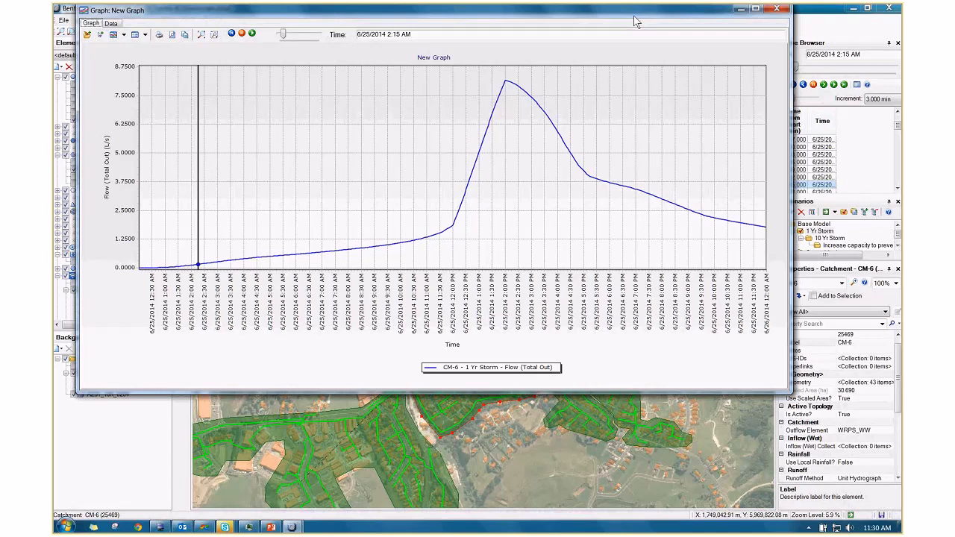
left_click_drag(635, 22, 694, 68)
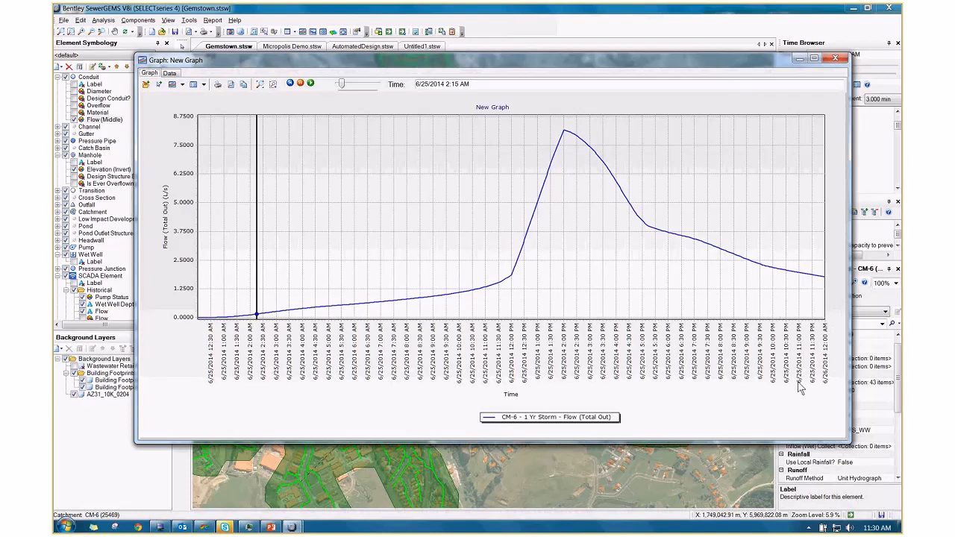
Move the catchment graph's time marker to 8:45 PM, and back to 11:36 AM just before the flow peak.
left_click_drag(342, 84, 372, 86)
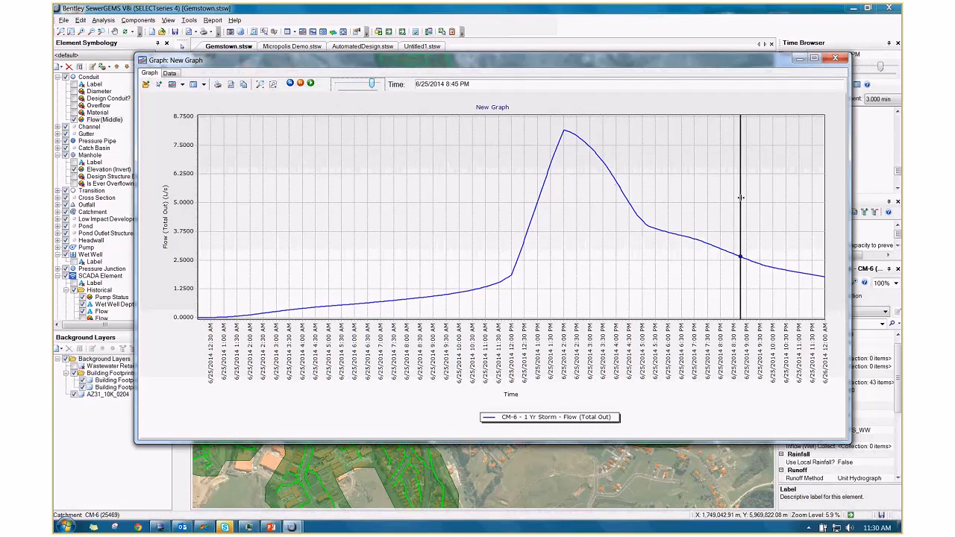
left_click_drag(740, 203, 680, 202)
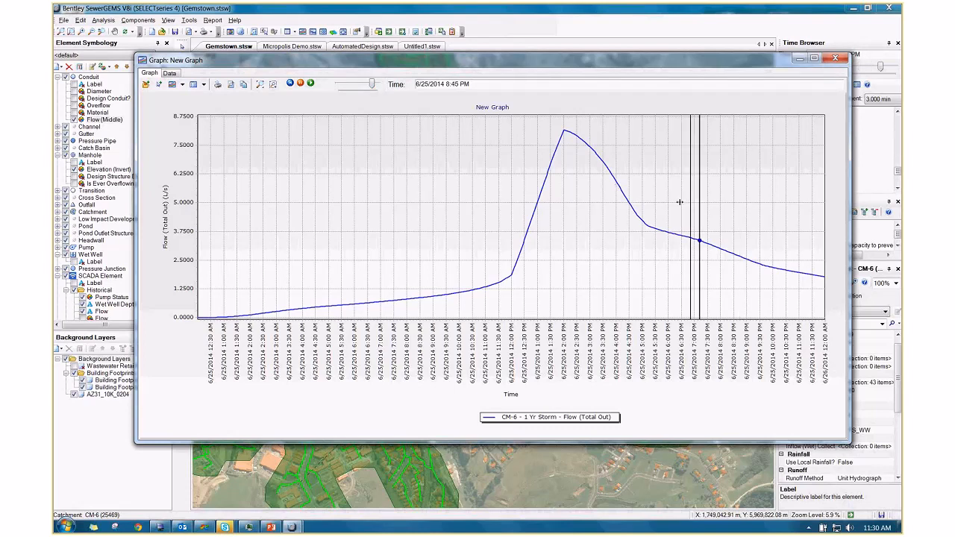
left_click_drag(680, 202, 500, 202)
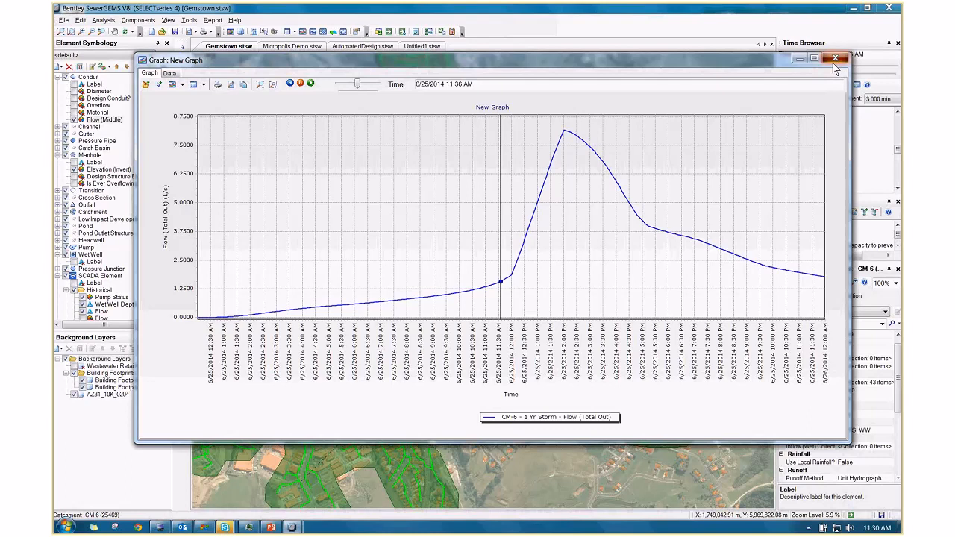
Close the catchment graph and animate the conduit flows on the map from 11:36 AM, pausing at 11:54 AM.
left_click(834, 63)
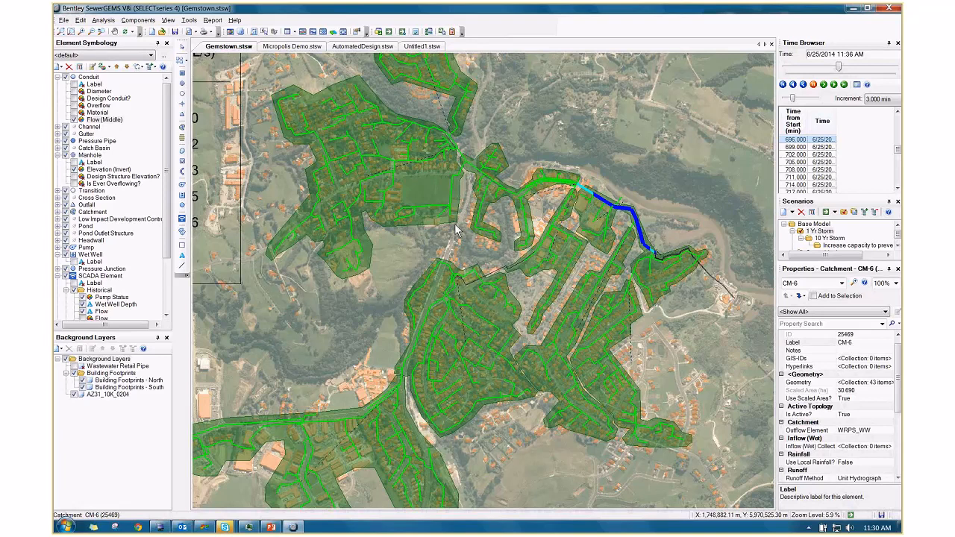
left_click(834, 84)
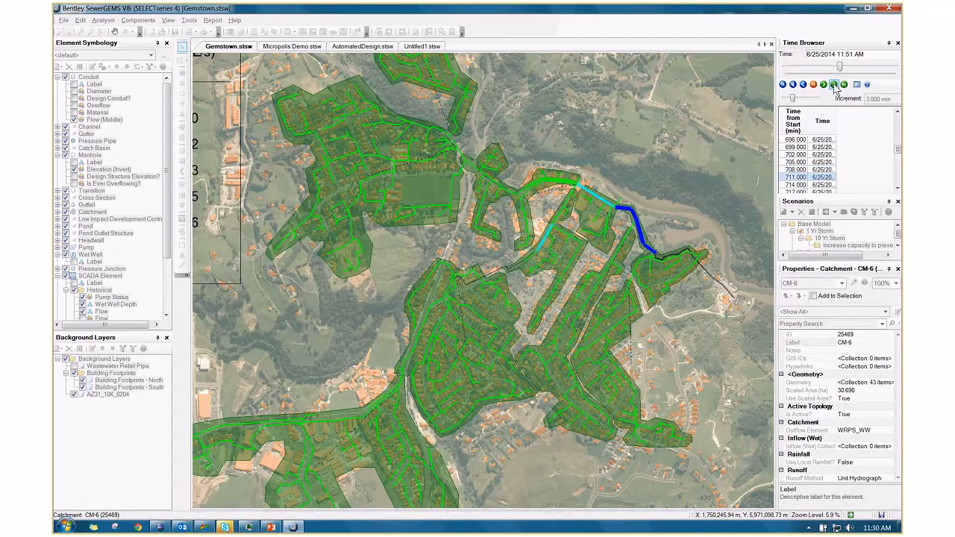
left_click(814, 86)
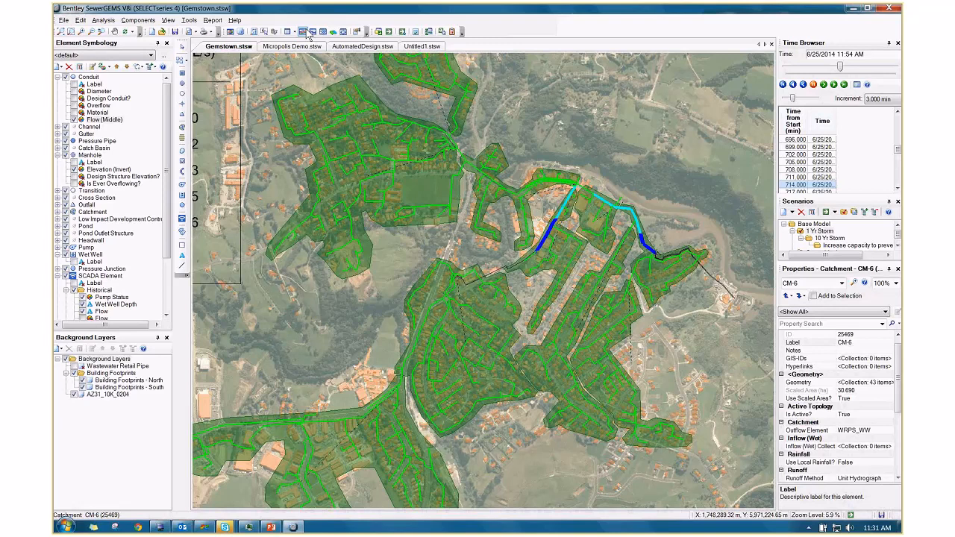
Open the Neville St to LSPS profile from the saved profiles and view it full screen.
left_click(307, 30)
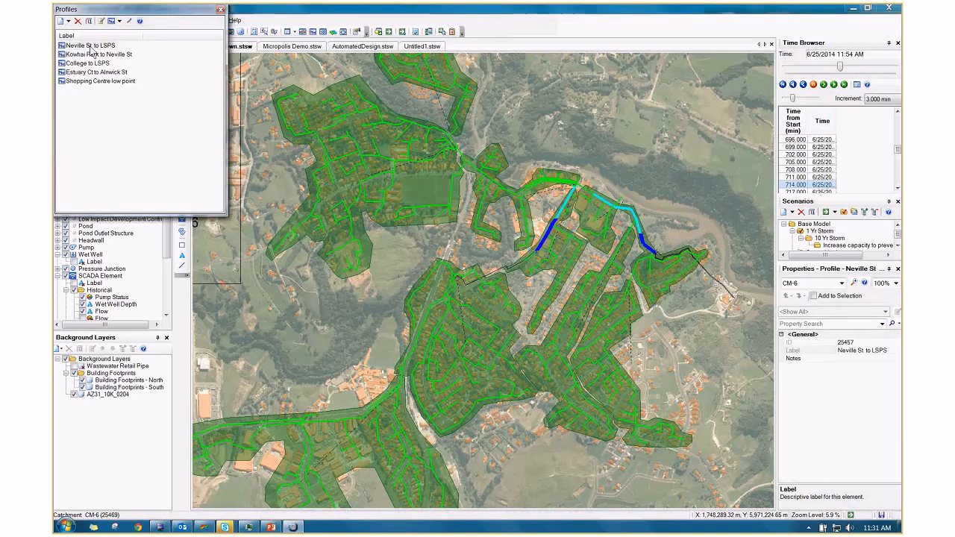
left_click(95, 47)
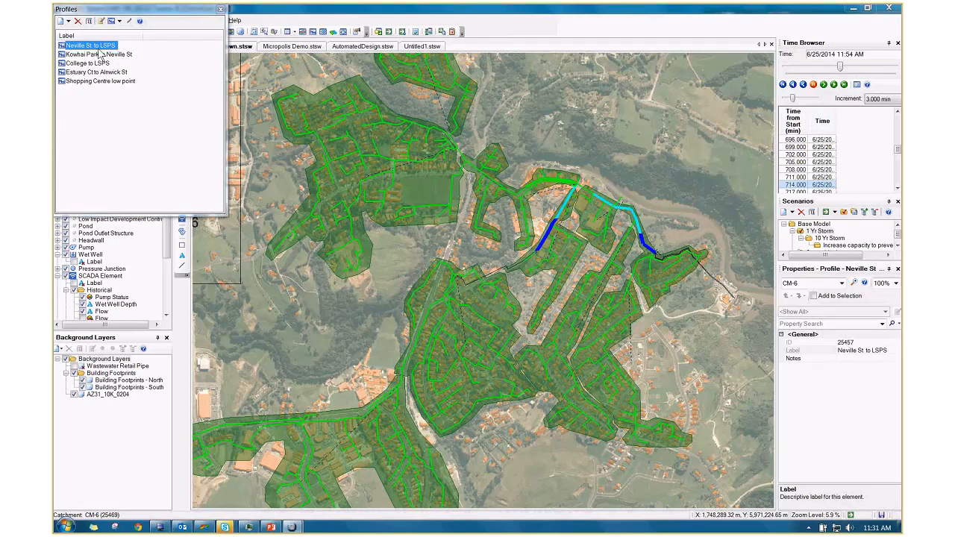
double_click(97, 48)
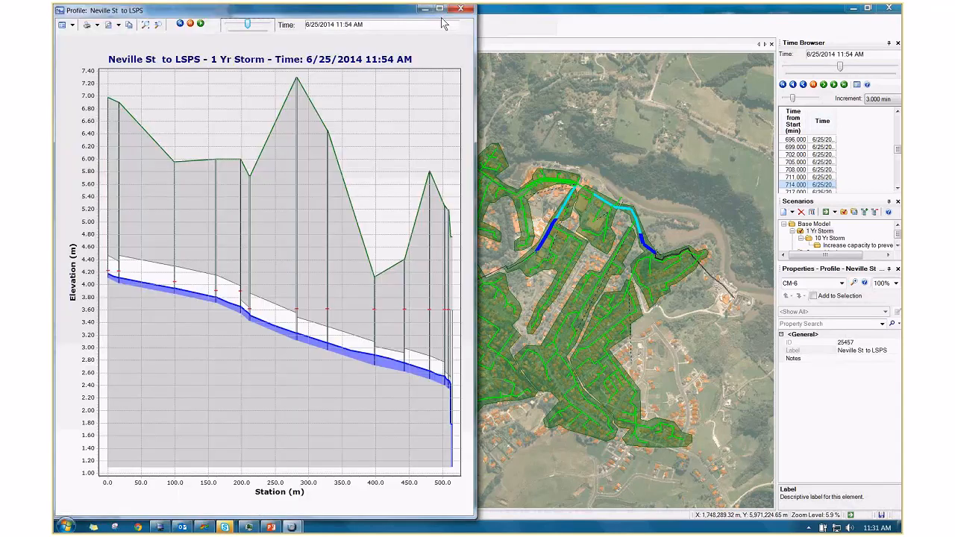
double_click(443, 15)
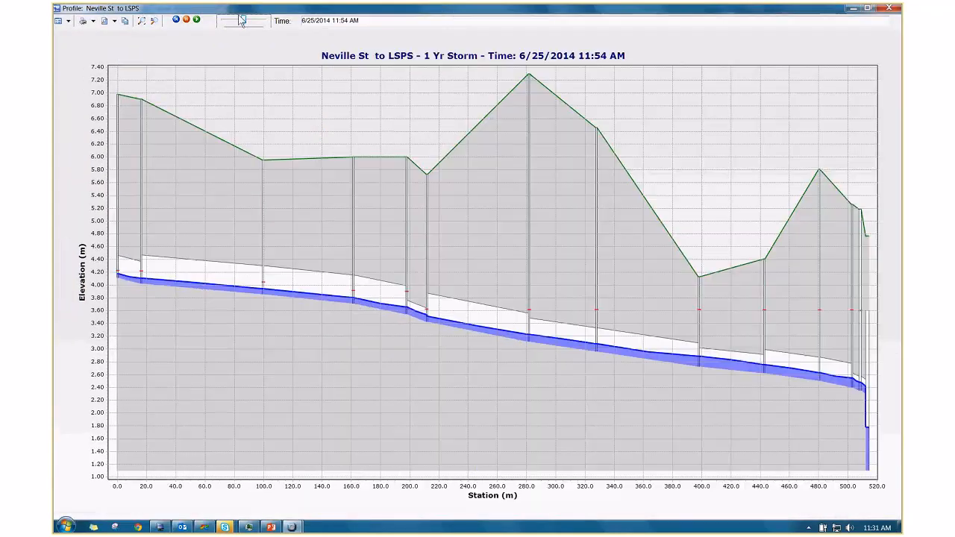
Rewind the Neville St to LSPS profile to the morning, animate it, and advance in stages to 8:48 PM to study the water levels.
left_click_drag(241, 20, 240, 23)
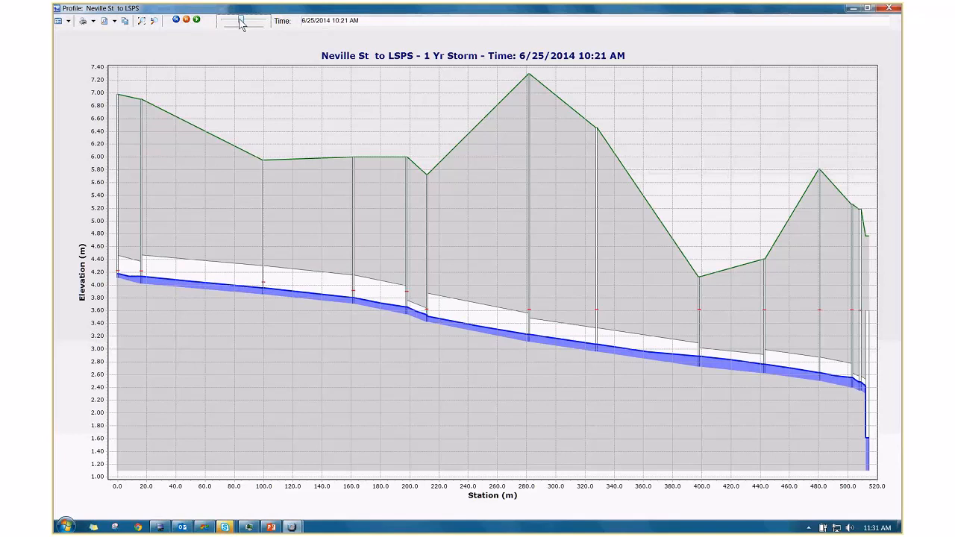
left_click_drag(239, 19, 237, 21)
left_click(196, 20)
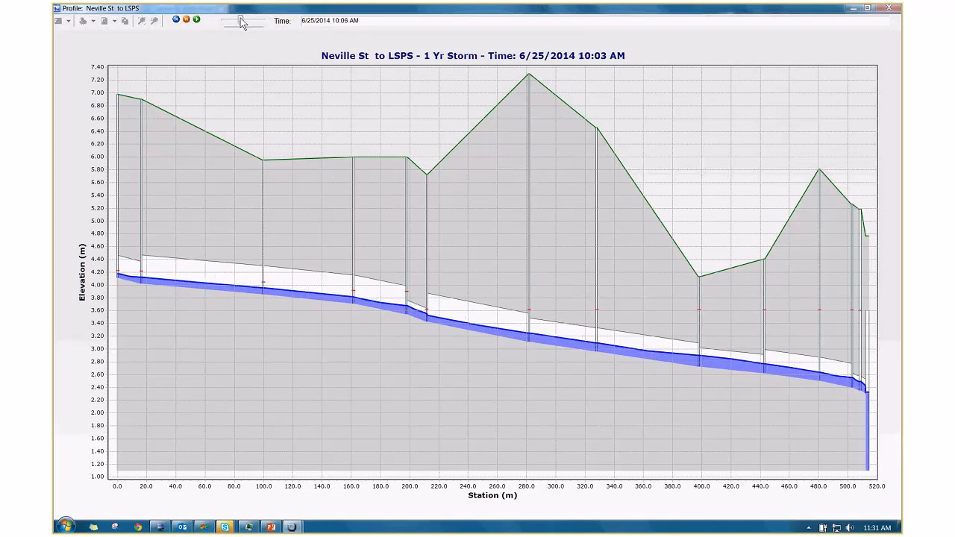
left_click_drag(240, 19, 242, 21)
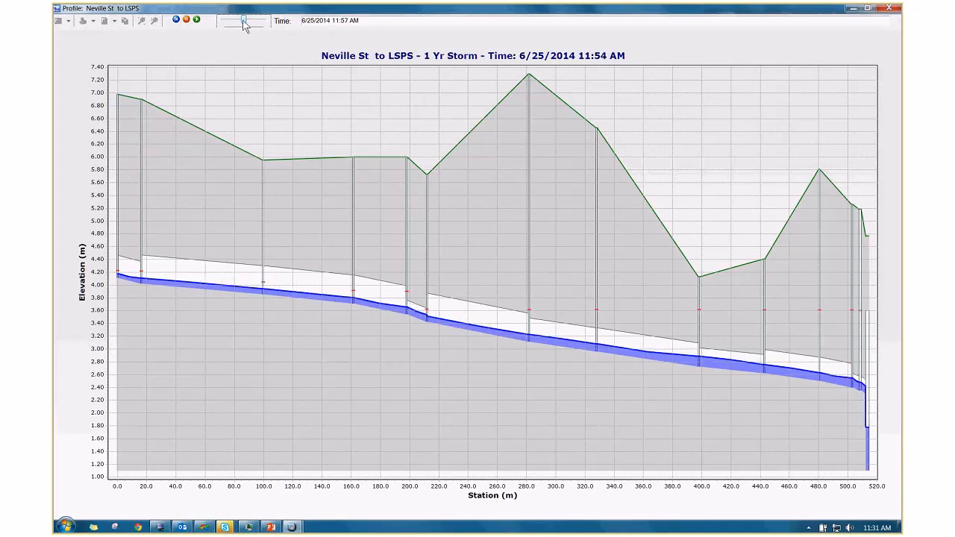
left_click_drag(243, 22, 248, 22)
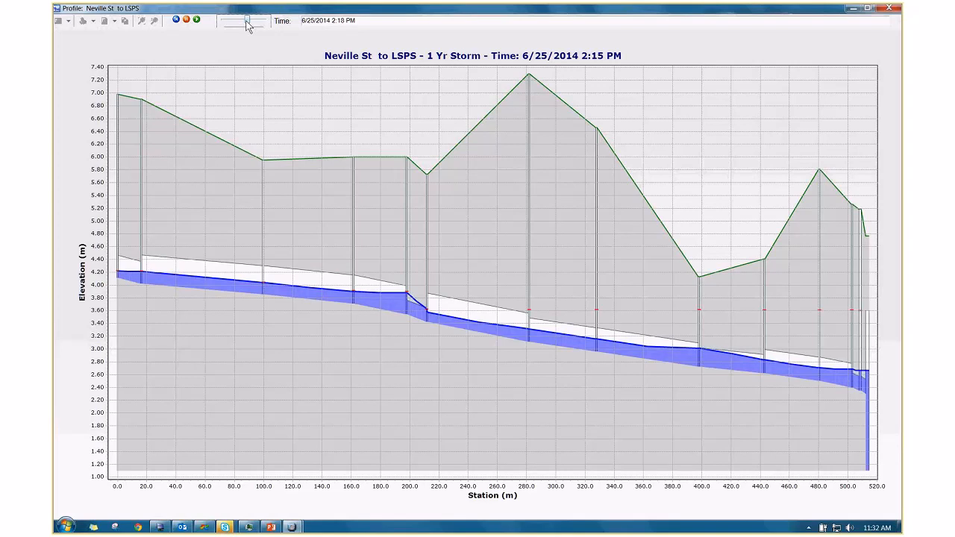
key("Right")
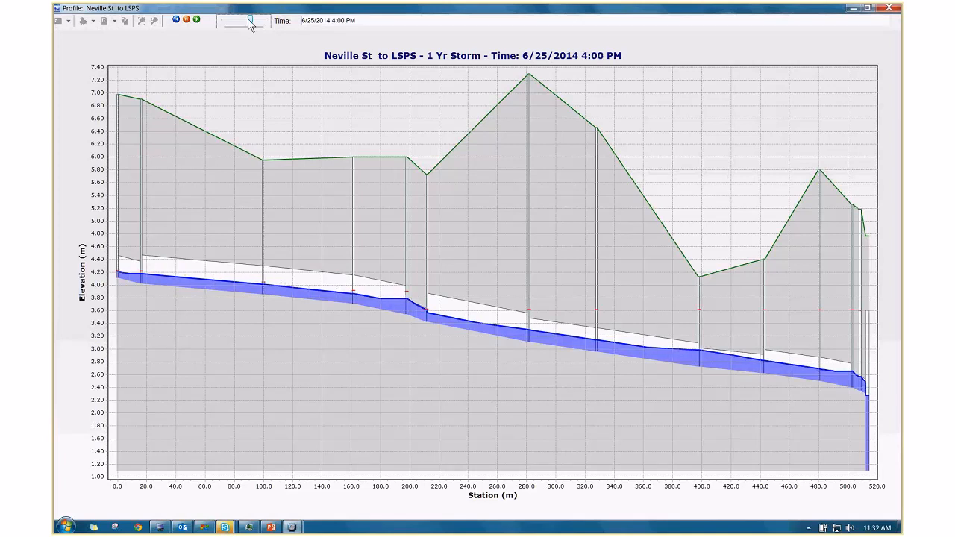
left_click(260, 22)
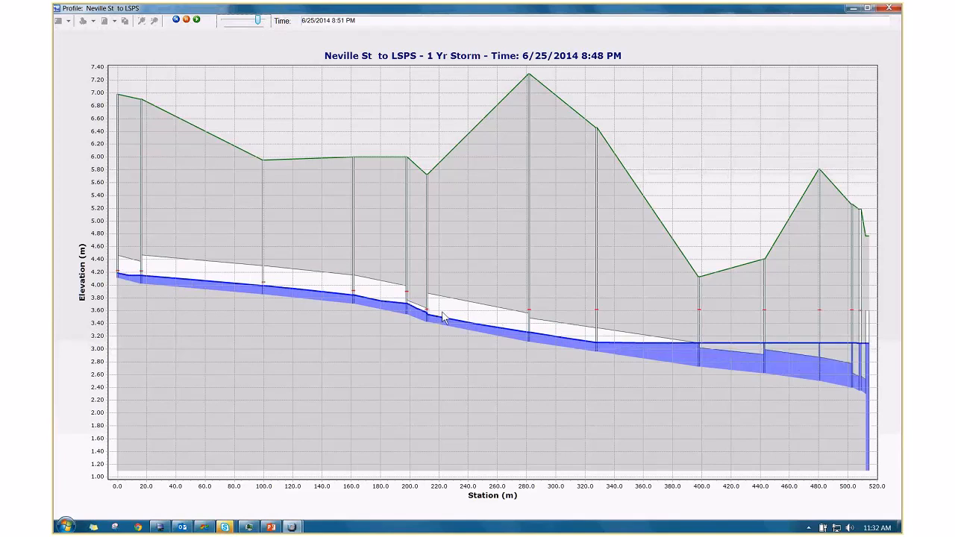
Close the Neville St to LSPS profile, open the College to LSPS profile and move its time to 9:00 AM.
left_click(888, 8)
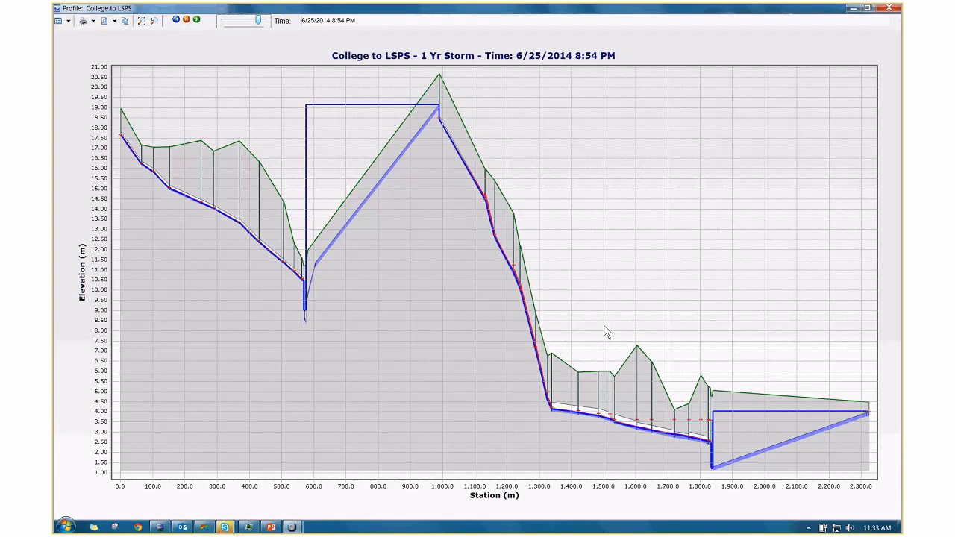
left_click(239, 21)
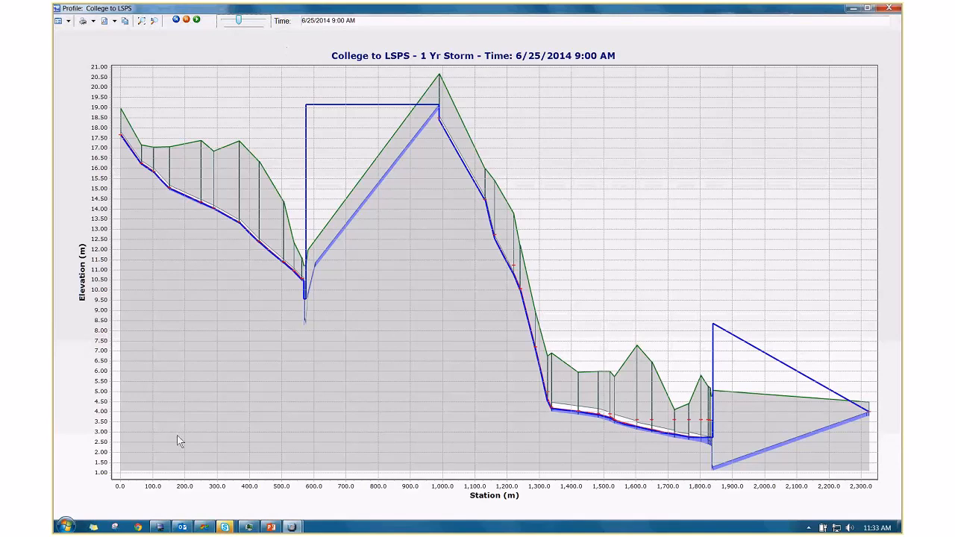
Switch to the Skype for Business online demonstration meeting and check its conversation.
mouse_move(224, 526)
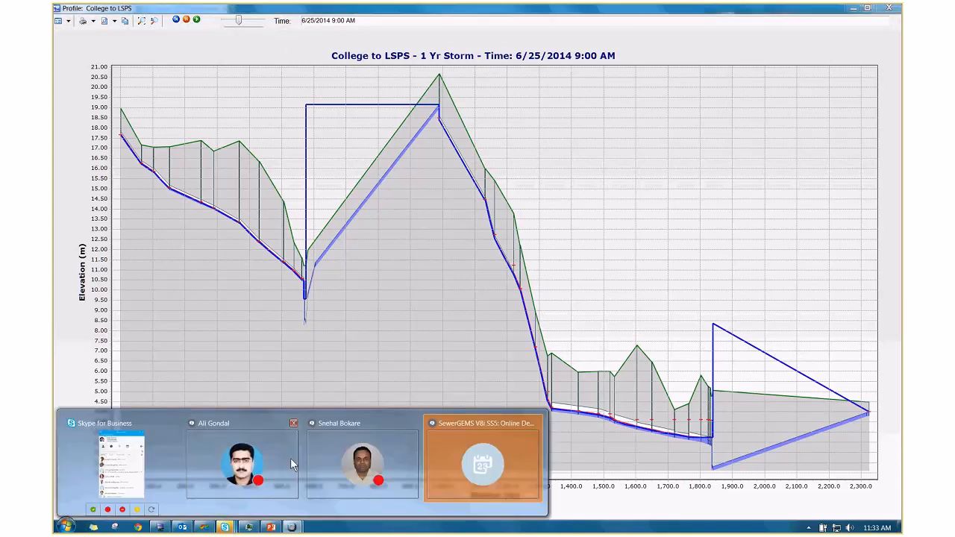
left_click(455, 477)
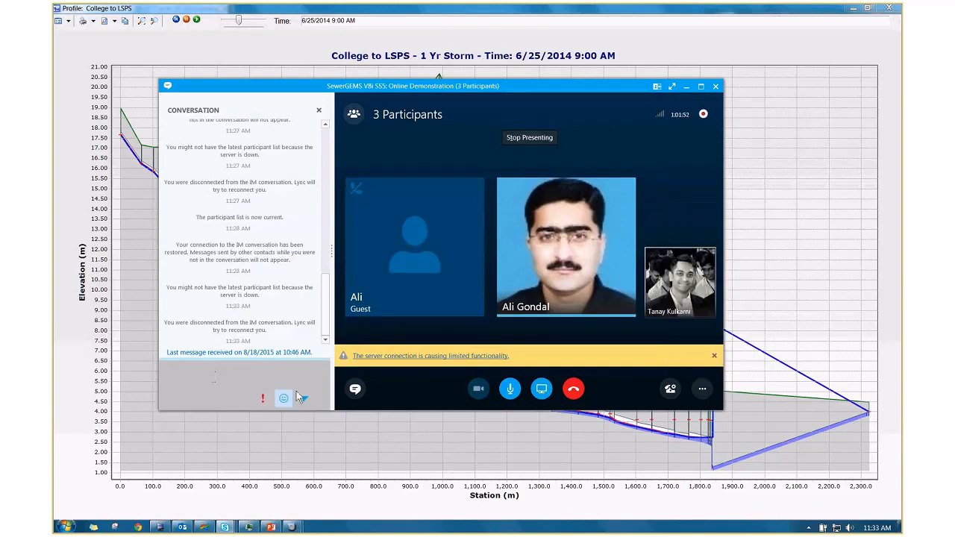
left_click(357, 389)
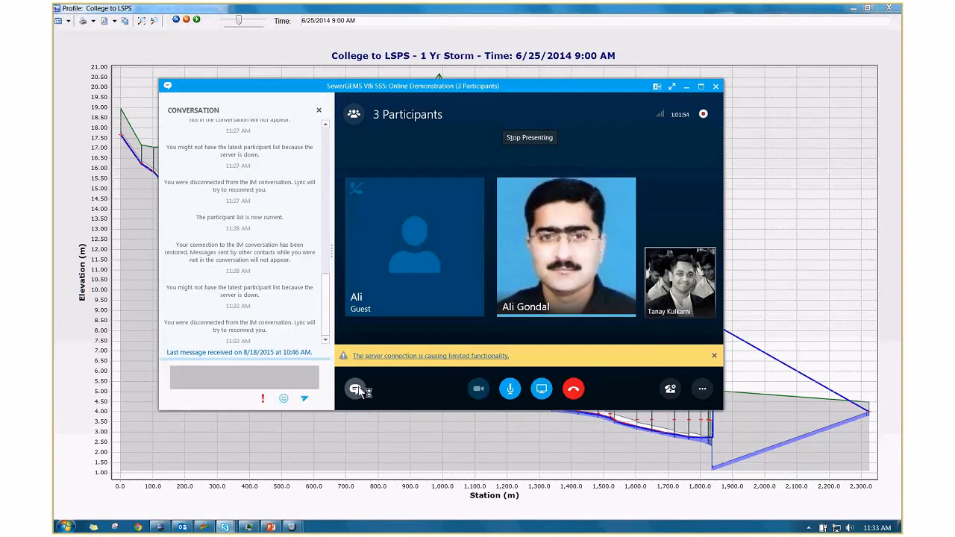
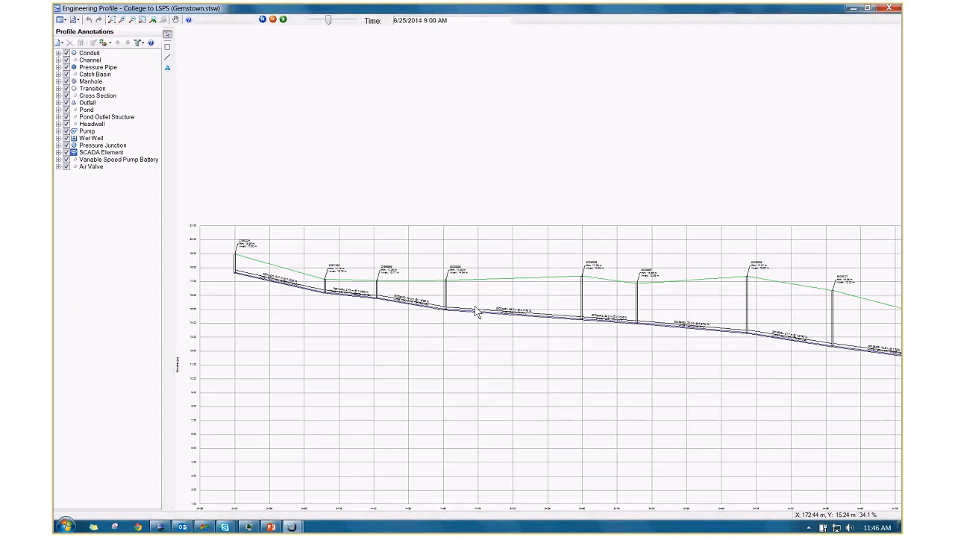
Examine the rim, invert, length and slope annotations at the upstream end of the College to LSPS engineering profile, starting at manhole 27660324.
left_click_drag(661, 337, 646, 337)
left_click_drag(282, 287, 428, 314)
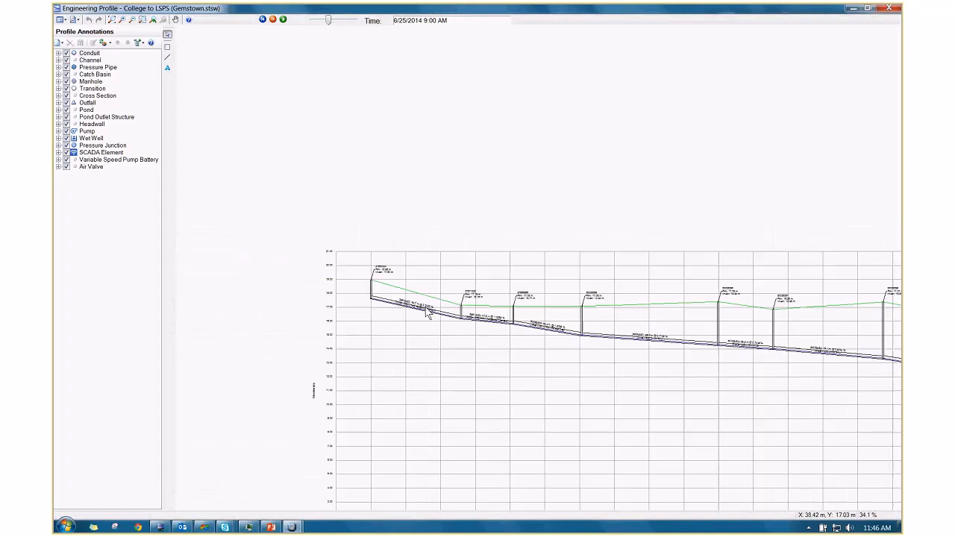
scroll(428, 314, "up", 5)
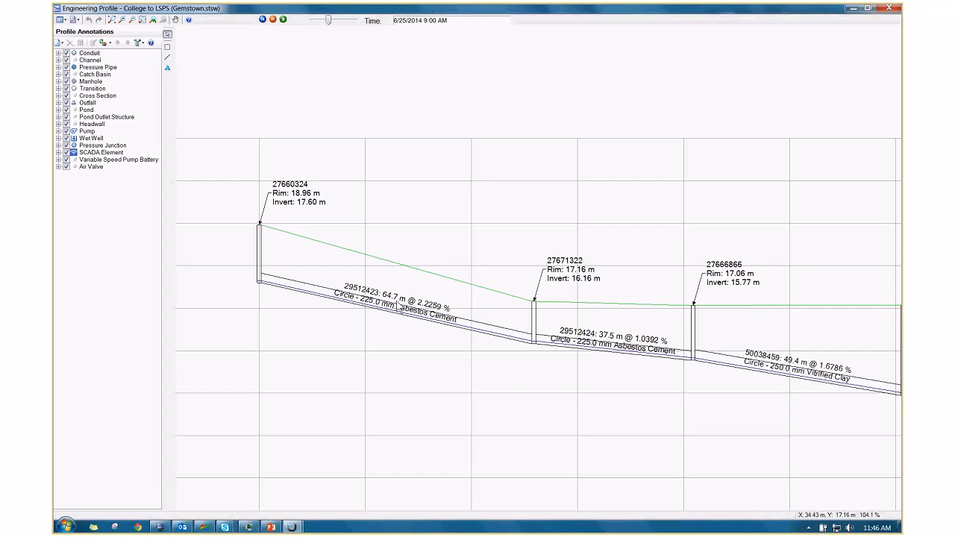
scroll(361, 296, "up", 2)
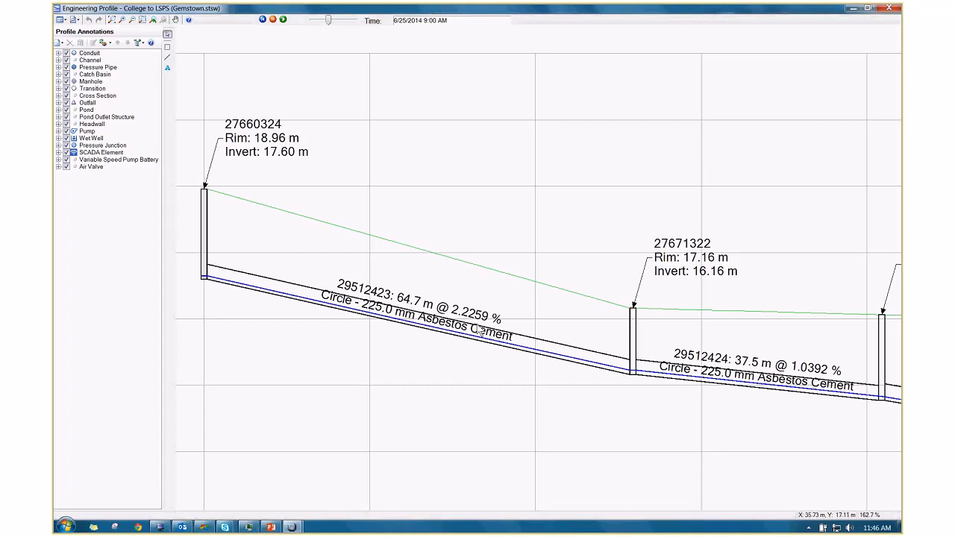
scroll(582, 362, "down", 3)
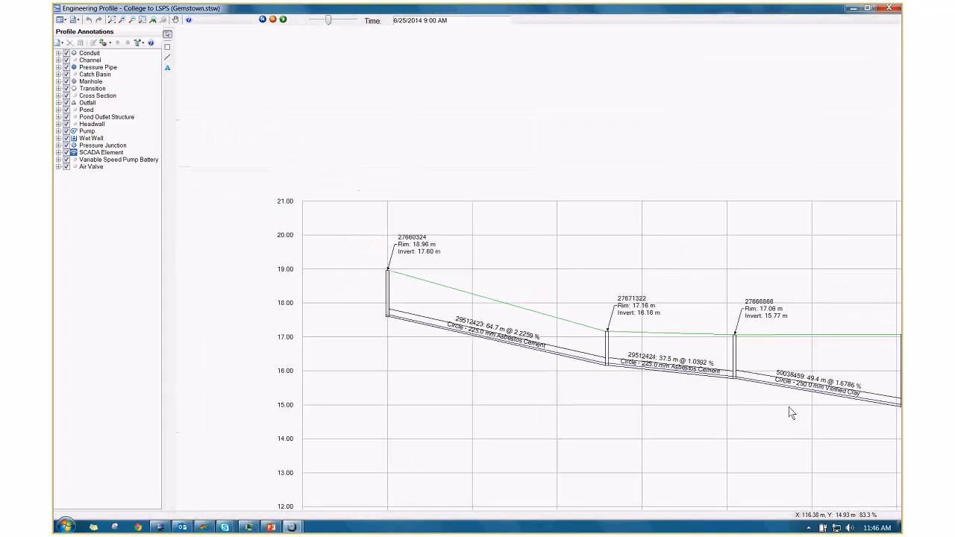
Review the annotated conduits and manholes further downstream, from manhole 27671322 to manhole 50038397.
left_click_drag(791, 402, 583, 376)
left_click_drag(758, 388, 631, 388)
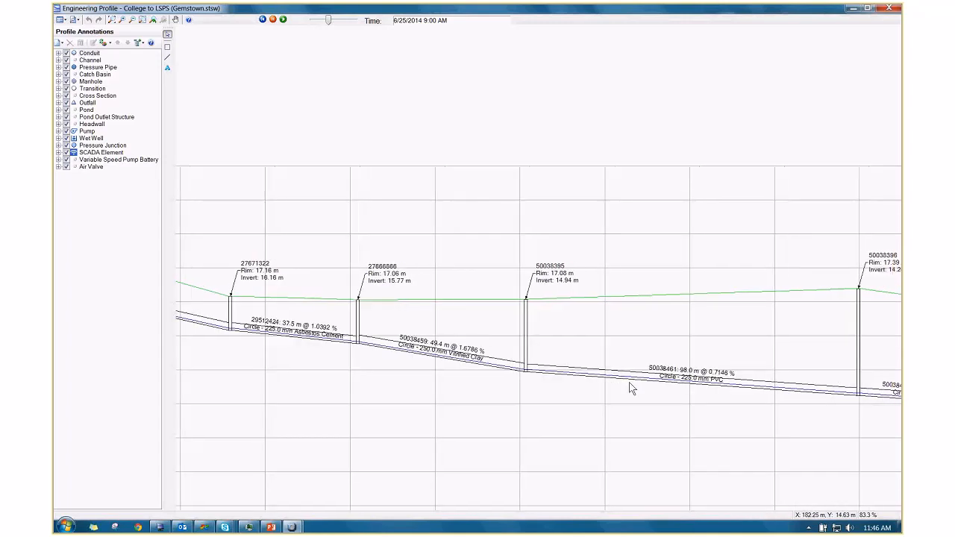
scroll(631, 388, "down", 2)
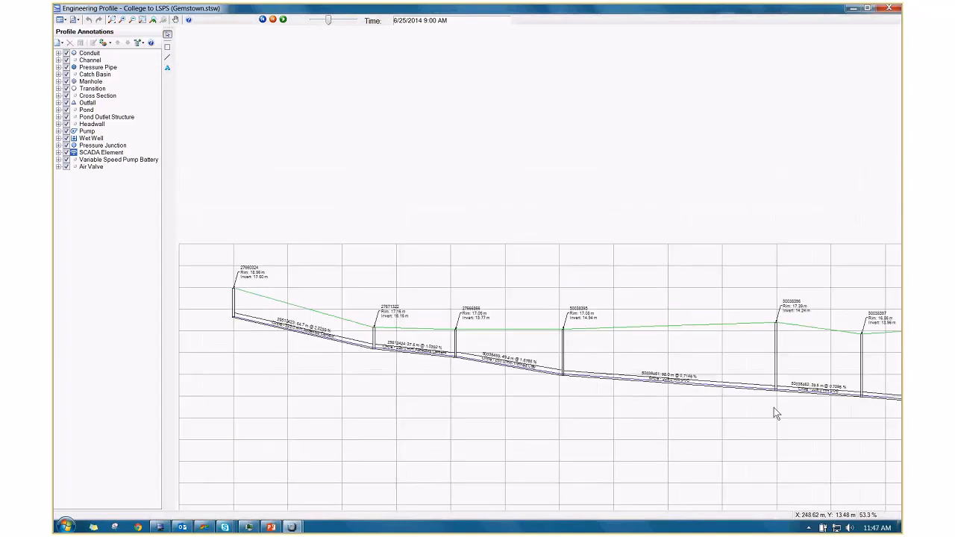
left_click_drag(774, 407, 629, 396)
left_click_drag(718, 398, 658, 396)
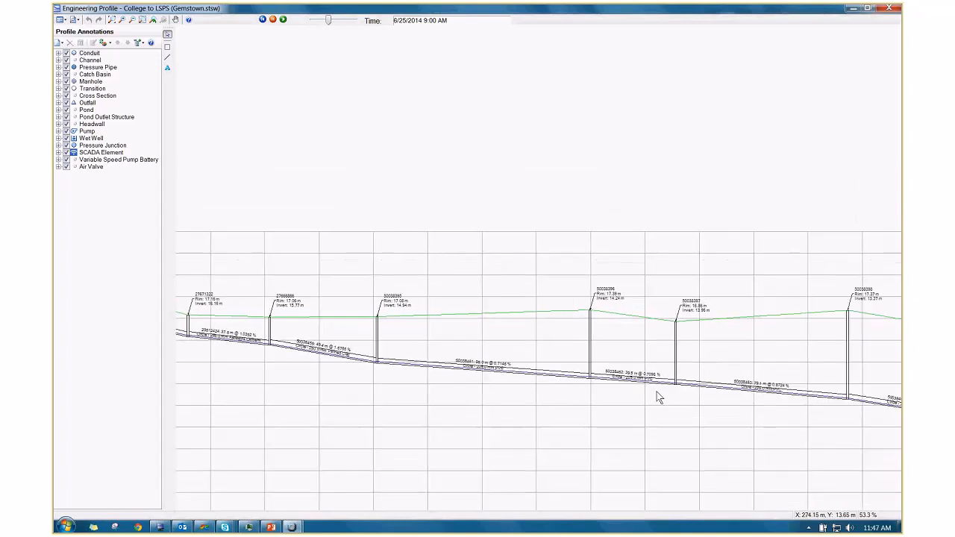
Follow the gravity sewer down to the WRPS_WW wet well and inspect the pump WRPS_P-2 and its connecting pressure pipes.
left_click_drag(804, 400, 455, 365)
scroll(456, 365, "down", 1)
scroll(389, 343, "up", 4)
left_click_drag(786, 417, 471, 366)
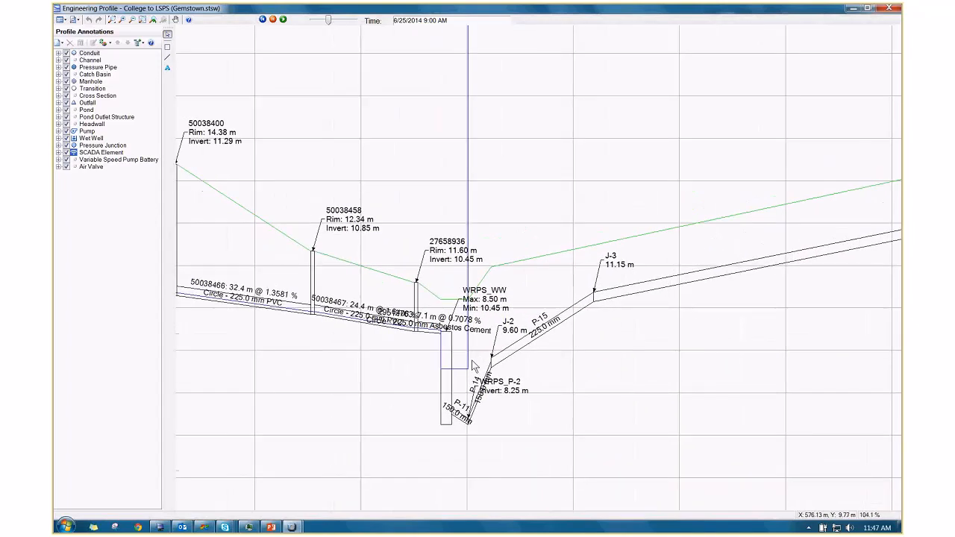
scroll(473, 366, "down", 1)
scroll(473, 366, "down", 1)
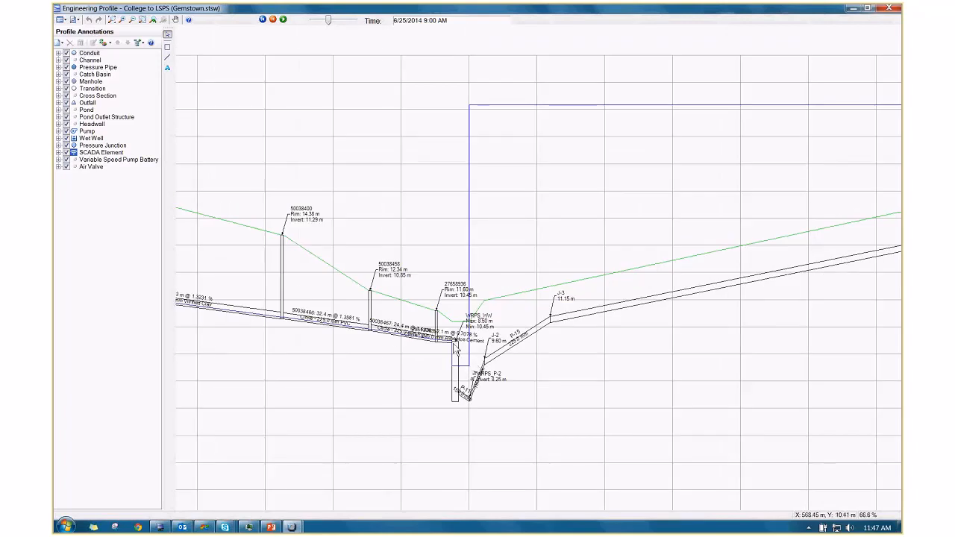
scroll(302, 330, "down", 2)
scroll(302, 331, "down", 3)
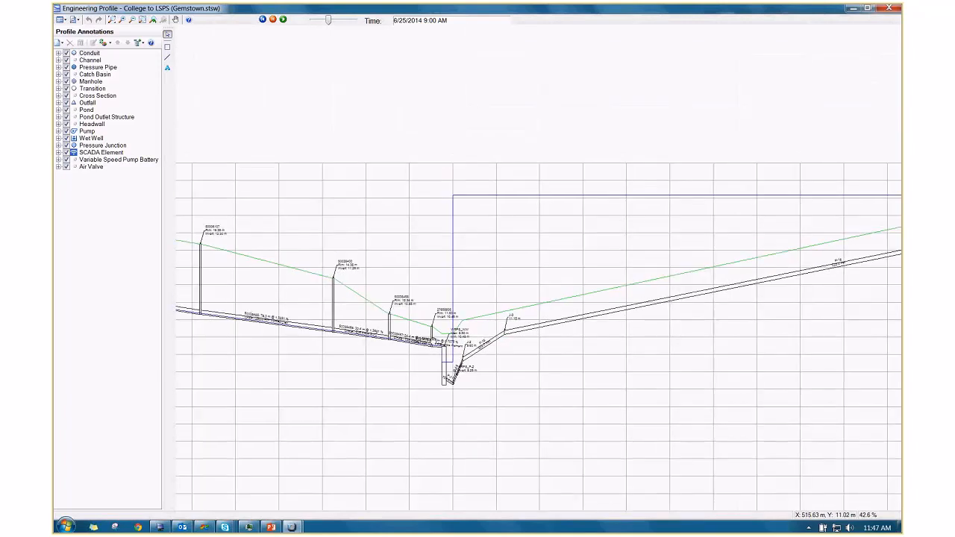
Compare the gravity sewer upstream of the WRPS_WW wet well with the hydraulic grade line along its pressure main.
left_click_drag(213, 307, 375, 303)
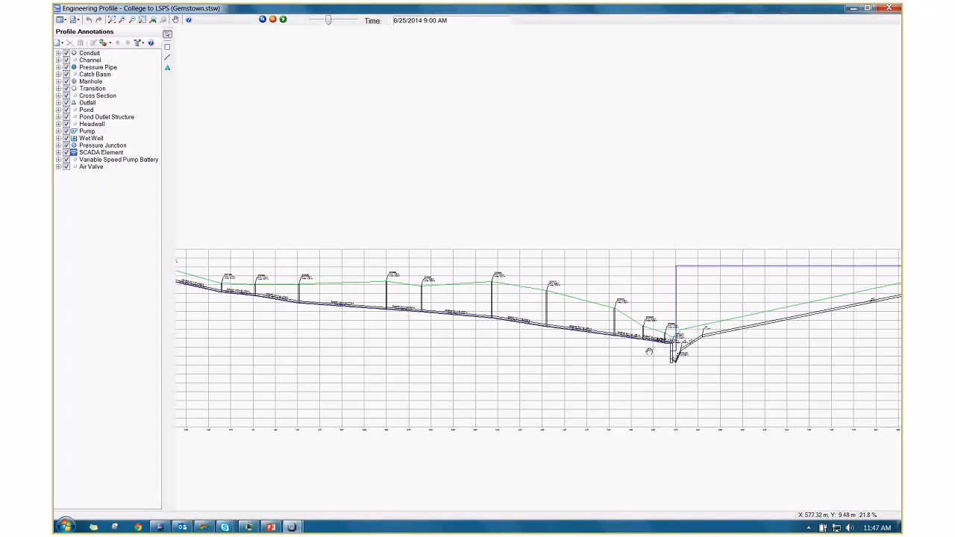
scroll(673, 359, "up", 2)
scroll(536, 359, "up", 2)
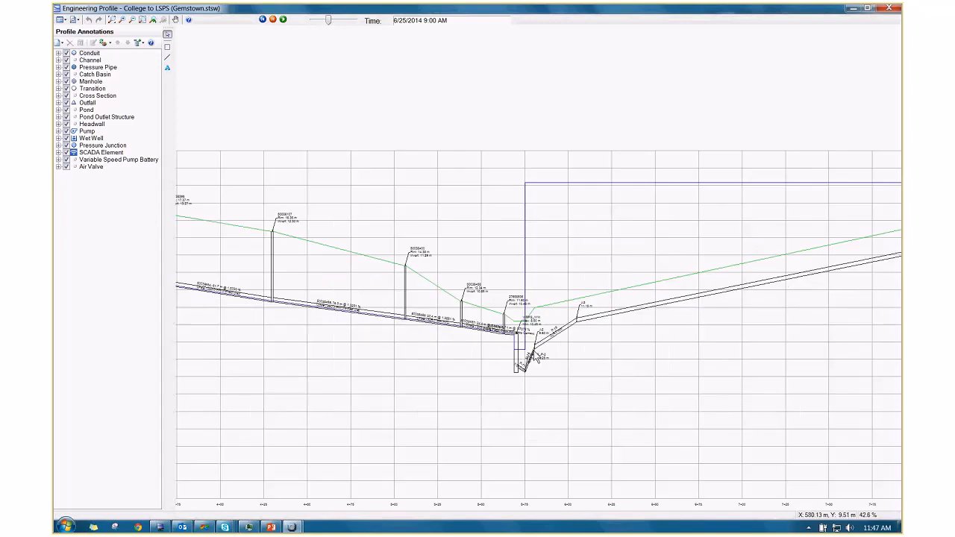
scroll(536, 359, "up", 1)
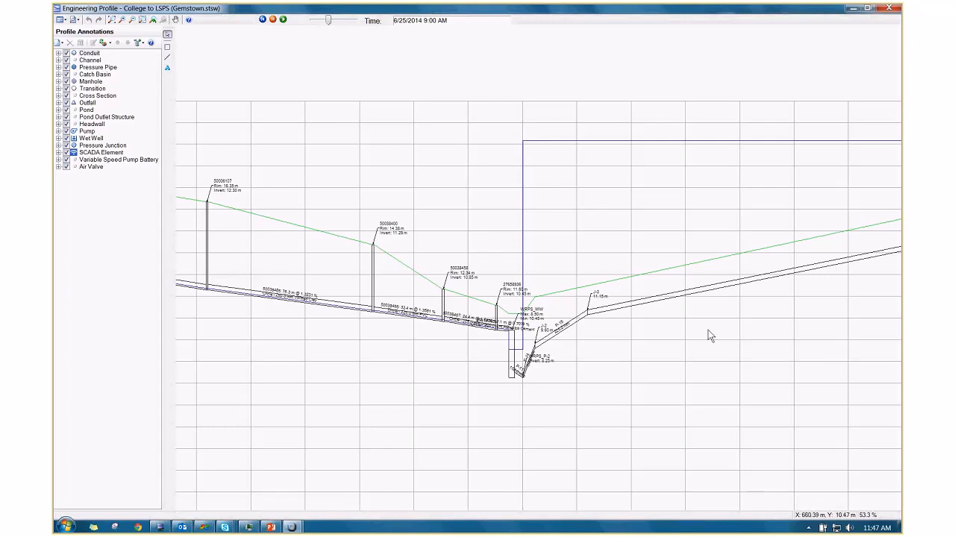
scroll(565, 356, "down", 3)
left_click_drag(605, 346, 478, 344)
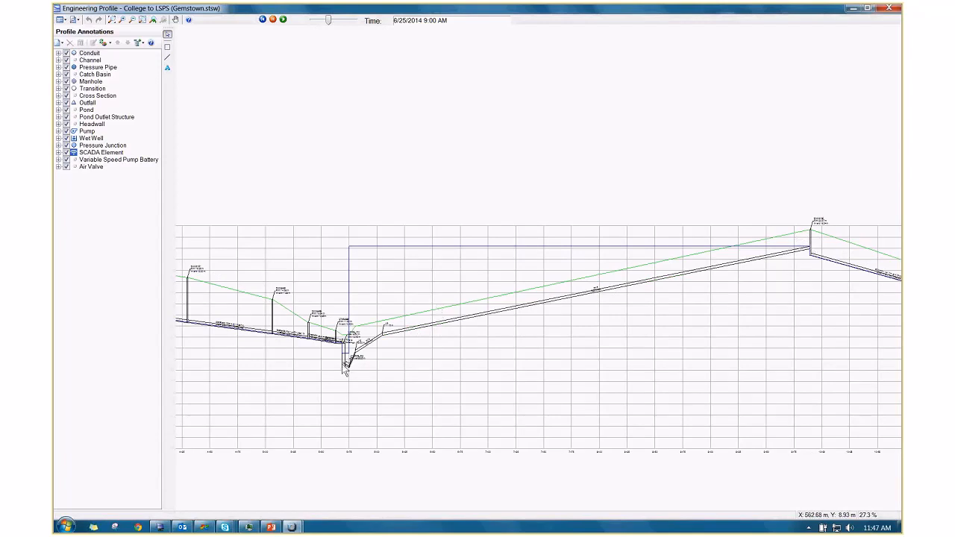
Trace the engineering profile from the high point down to the LSPS pump station and return to the full-length profile.
left_click_drag(835, 293, 518, 260)
left_click_drag(803, 349, 522, 278)
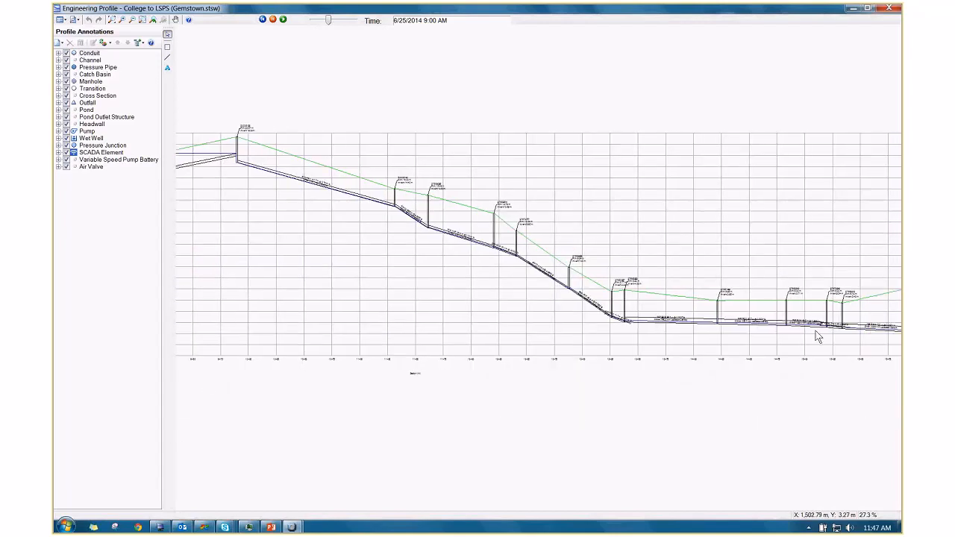
scroll(817, 336, "down", 5)
scroll(640, 299, "up", 7)
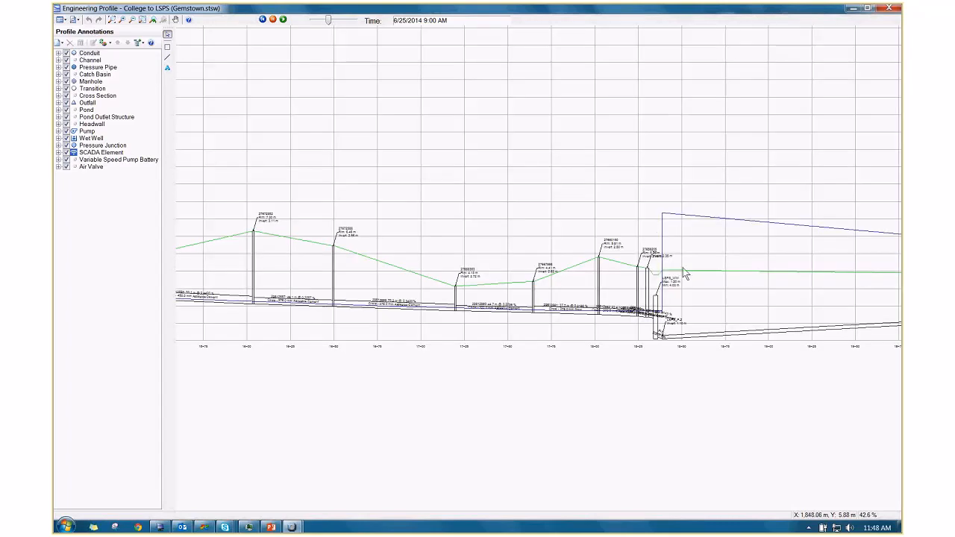
scroll(688, 275, "down", 10)
mouse_move(695, 280)
left_mouse_down()
mouse_move(702, 300)
mouse_move(715, 303)
left_mouse_up()
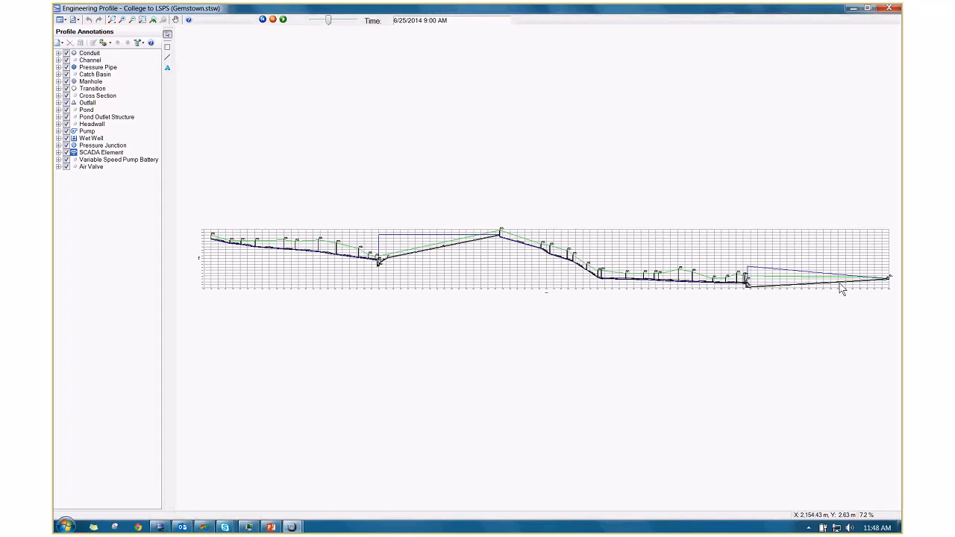
Inspect the annotated 450 mm asbestos cement conduits on either side of manhole 27661420.
scroll(631, 278, "up", 2)
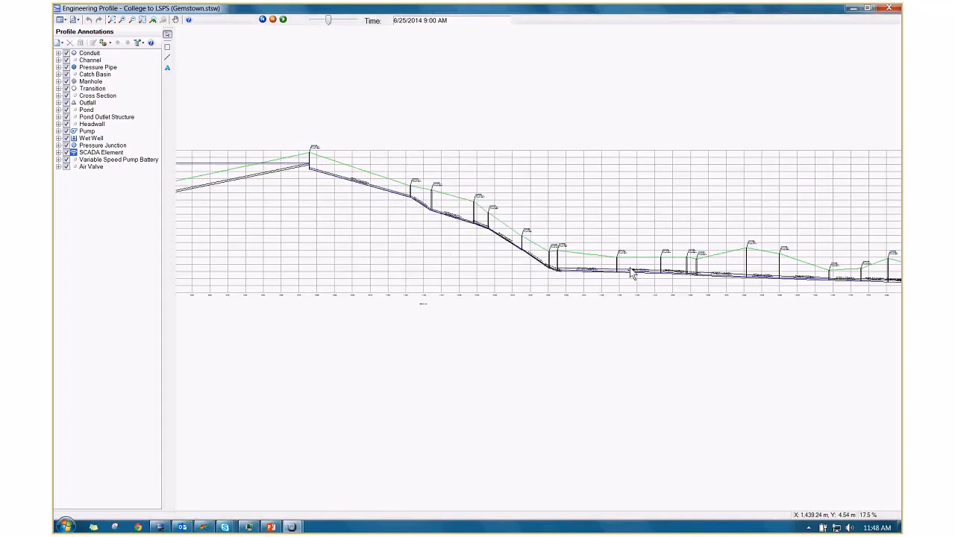
scroll(631, 274, "up", 5)
scroll(571, 277, "down", 1)
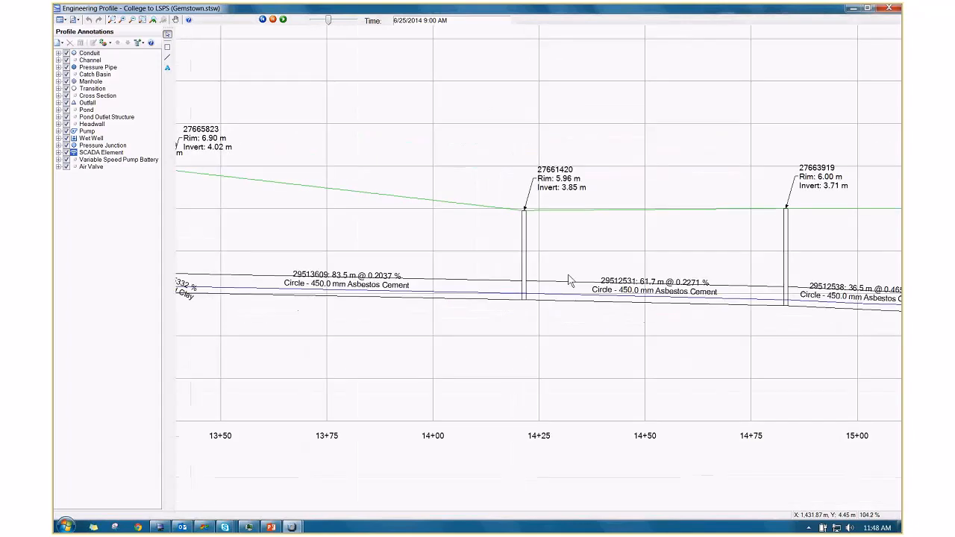
scroll(577, 264, "down", 5)
scroll(618, 267, "up", 1)
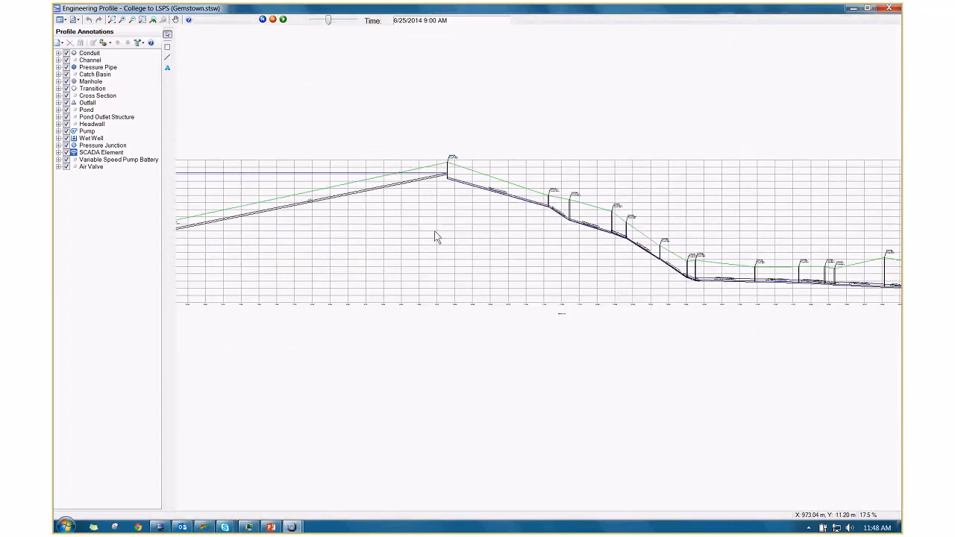
Study the water surface from the first pressure main through the downstream gravity section to the end of the LSPS pressure main.
scroll(437, 237, "down", 1)
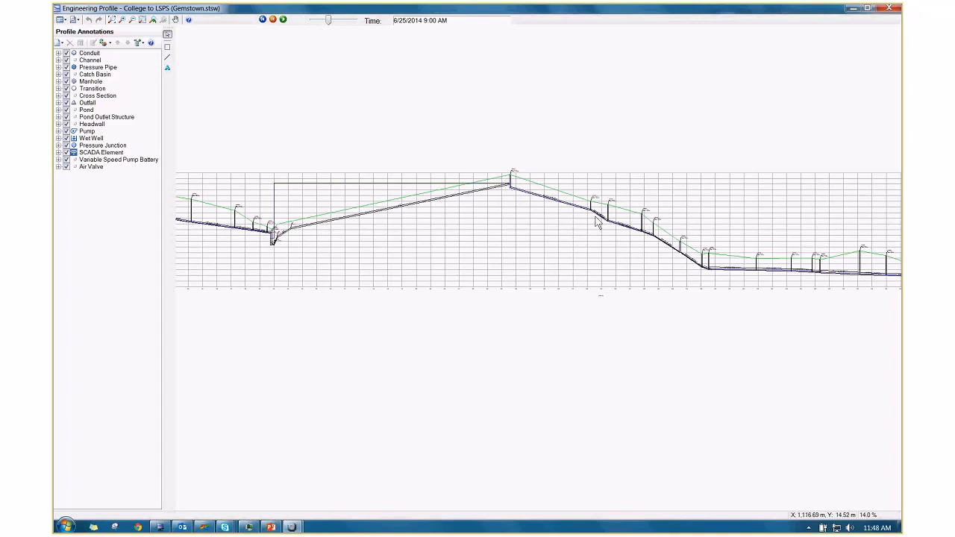
left_click_drag(850, 278, 604, 281)
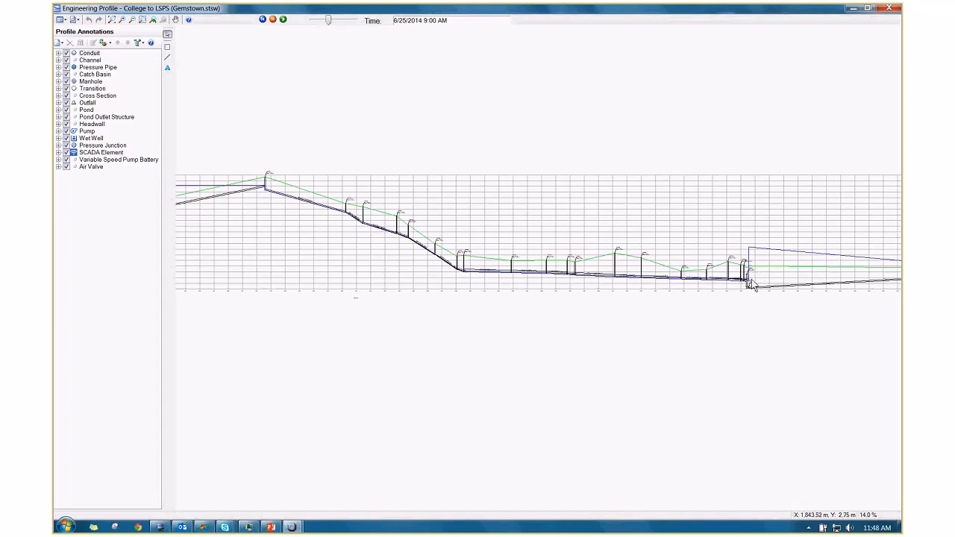
left_click_drag(750, 263, 580, 273)
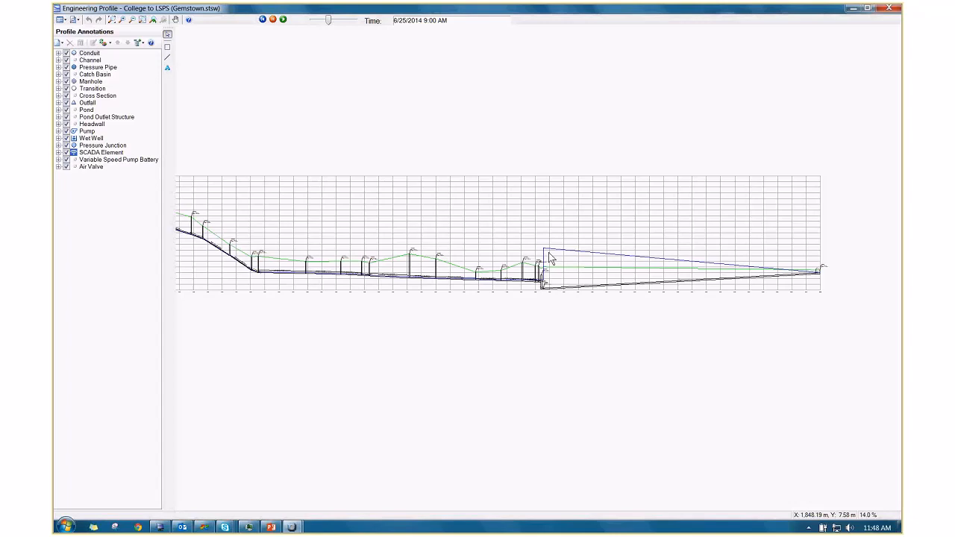
scroll(517, 263, "down", 3)
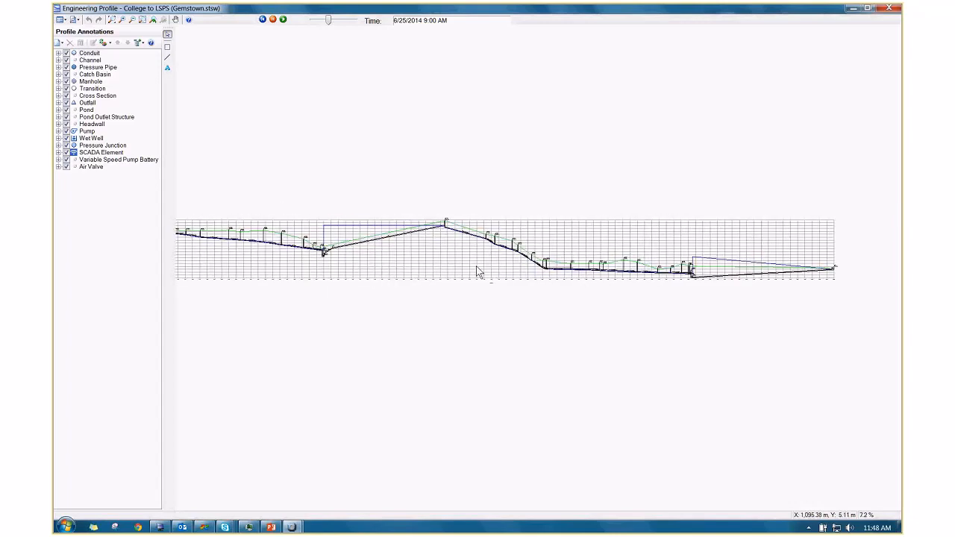
left_click_drag(479, 273, 537, 264)
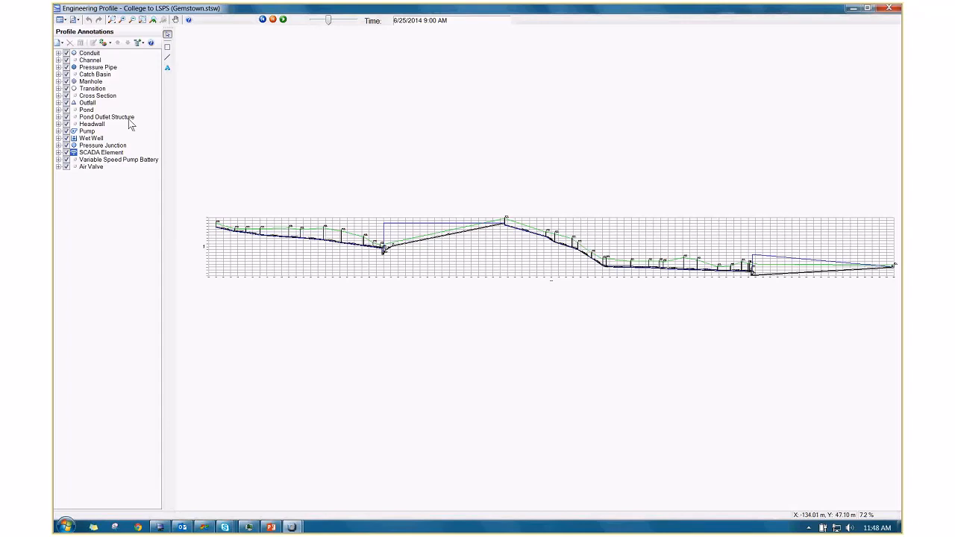
Check the ground profile options, accept them with the Automatic elevation data type, and close the engineering profile.
left_click(65, 20)
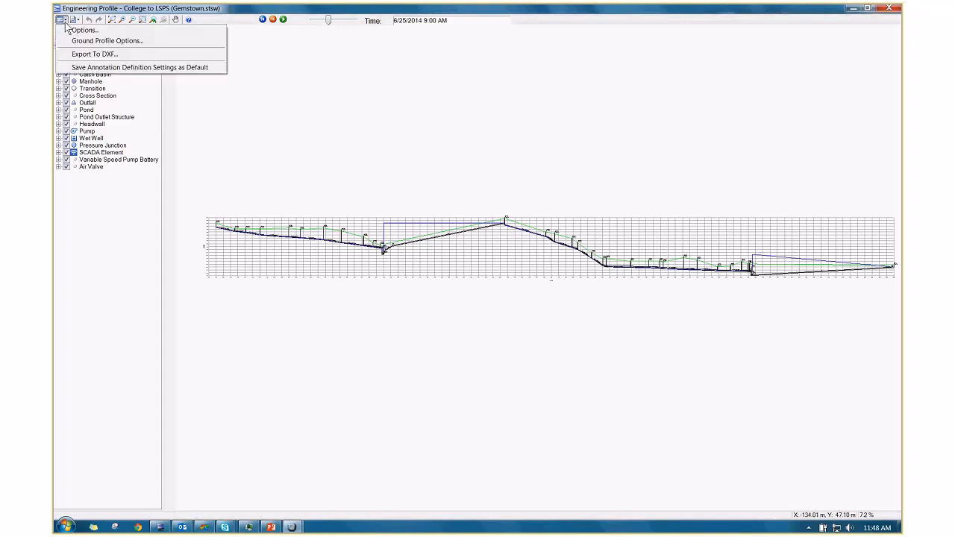
left_click(134, 41)
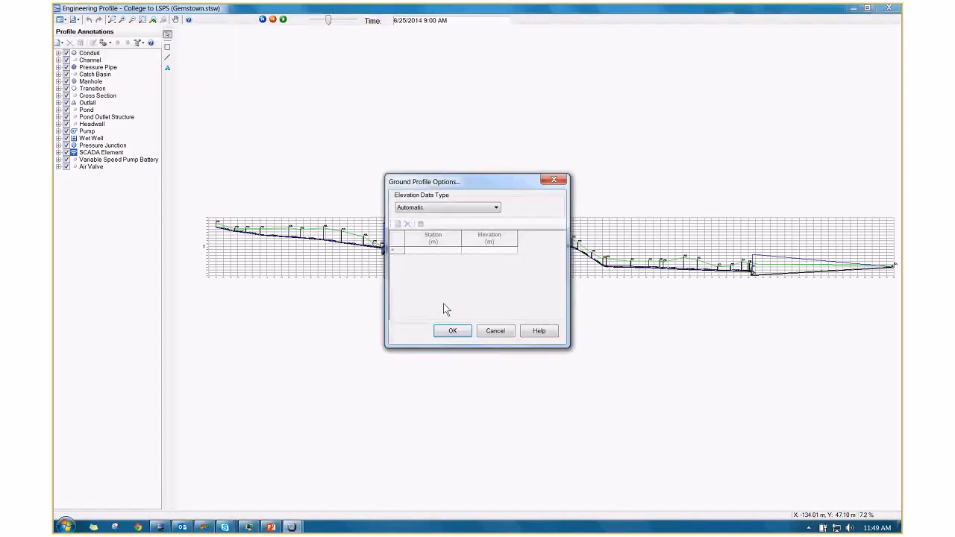
left_click(452, 331)
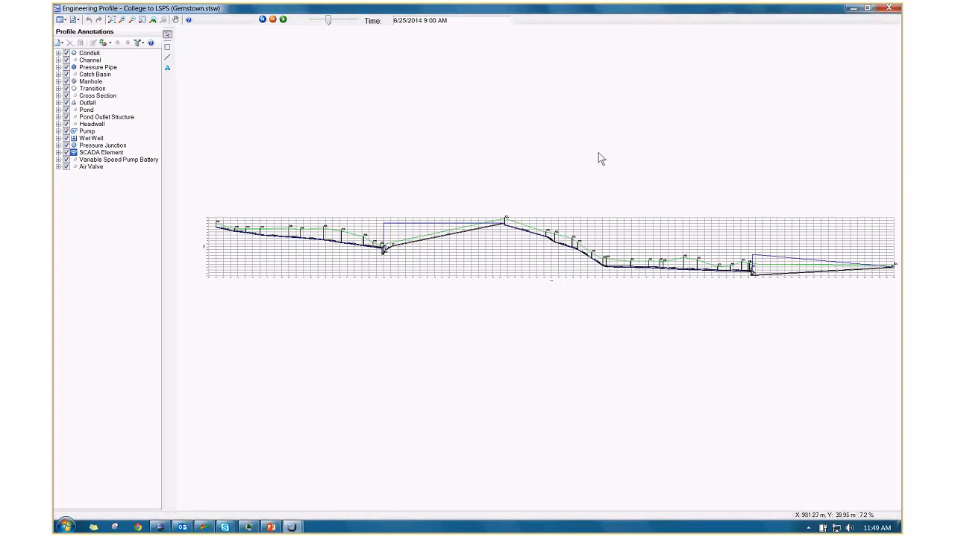
left_click(888, 8)
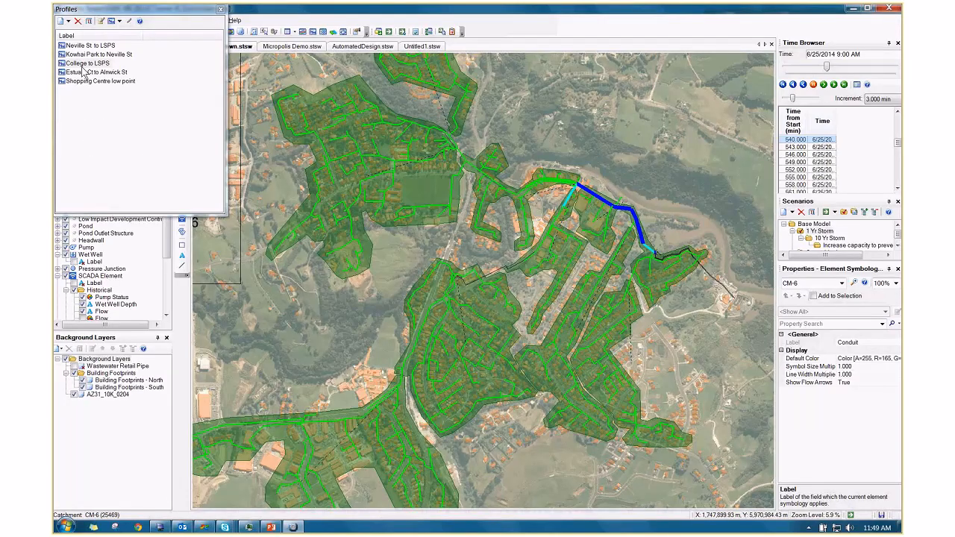
Reopen the saved College to LSPS profile and animate it, pausing at 10:09 AM.
double_click(83, 66)
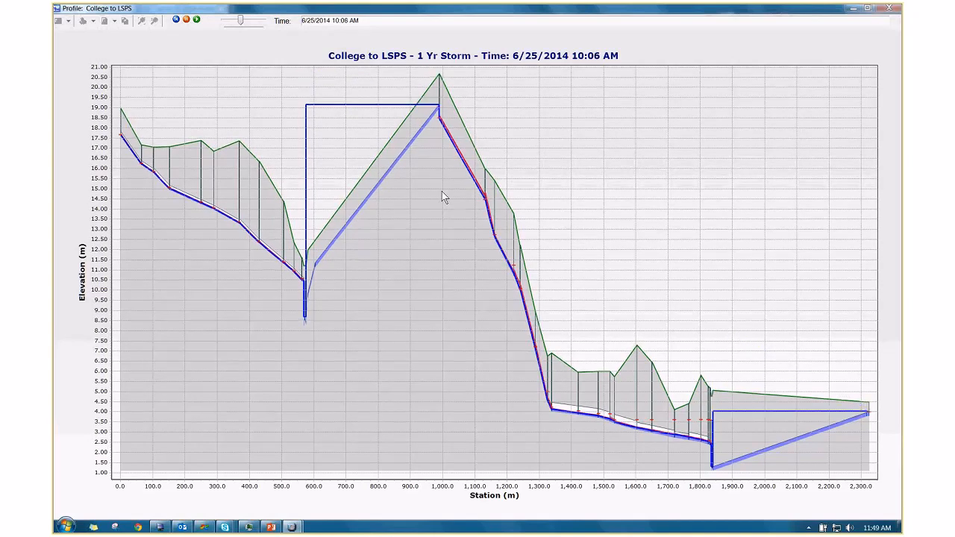
left_click(185, 20)
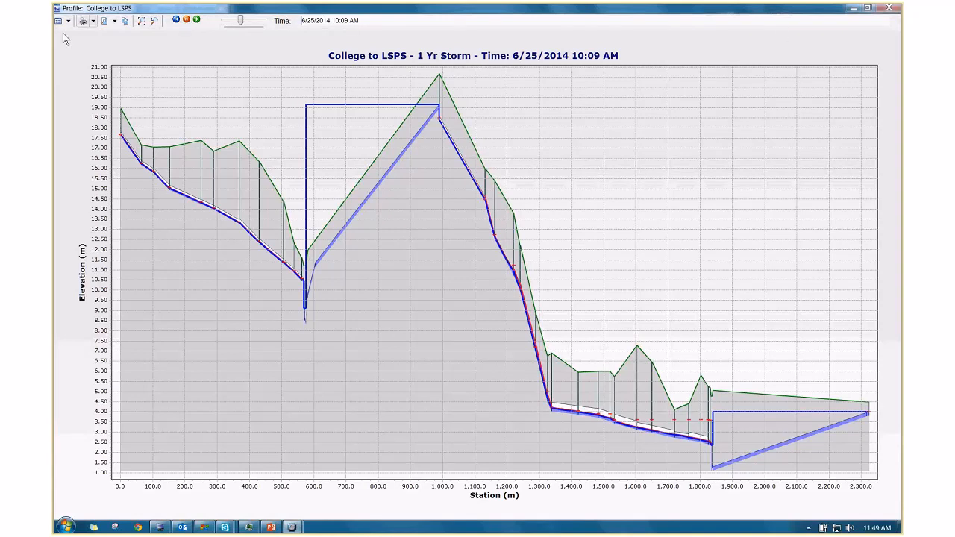
Close the College to LSPS profile and the profile list, and view the map's color-coded flows at 2:54 PM, 7:51 PM and 11:36 PM.
left_click(893, 11)
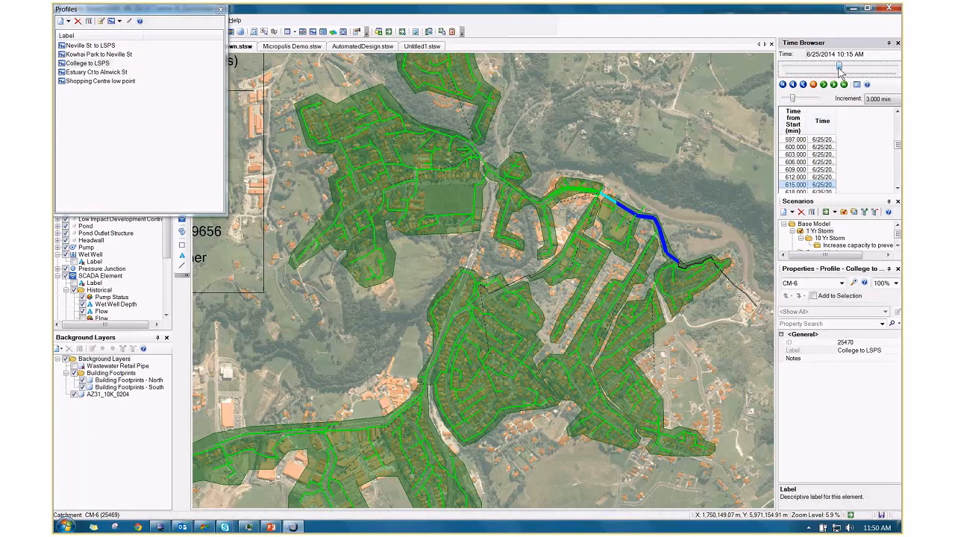
left_click_drag(840, 69, 853, 69)
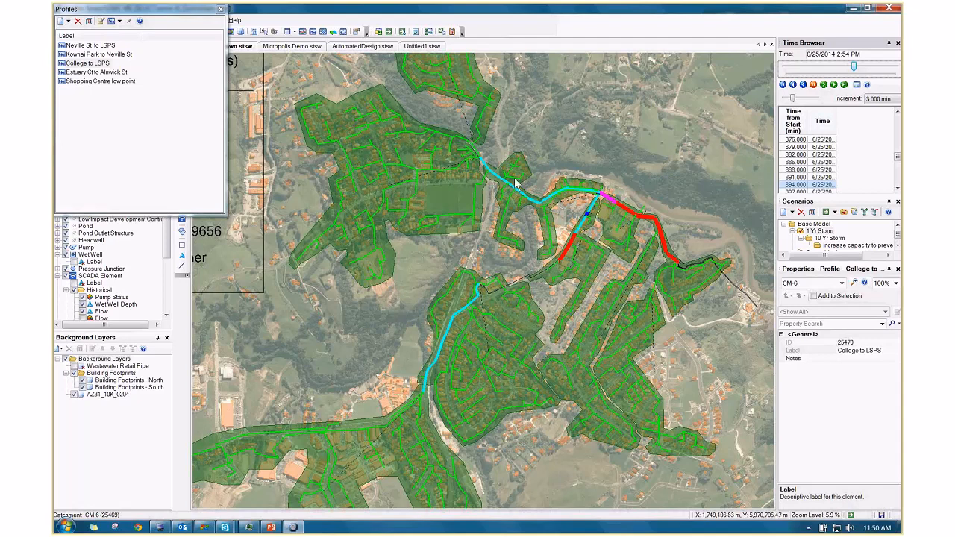
left_click(220, 9)
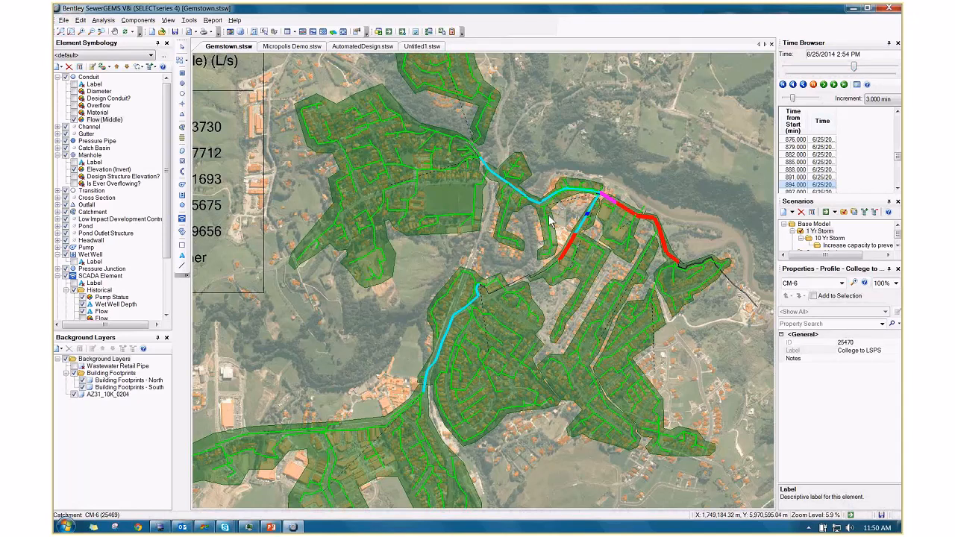
left_click_drag(550, 218, 531, 200)
scroll(525, 194, "down", 1)
left_click_drag(854, 67, 880, 74)
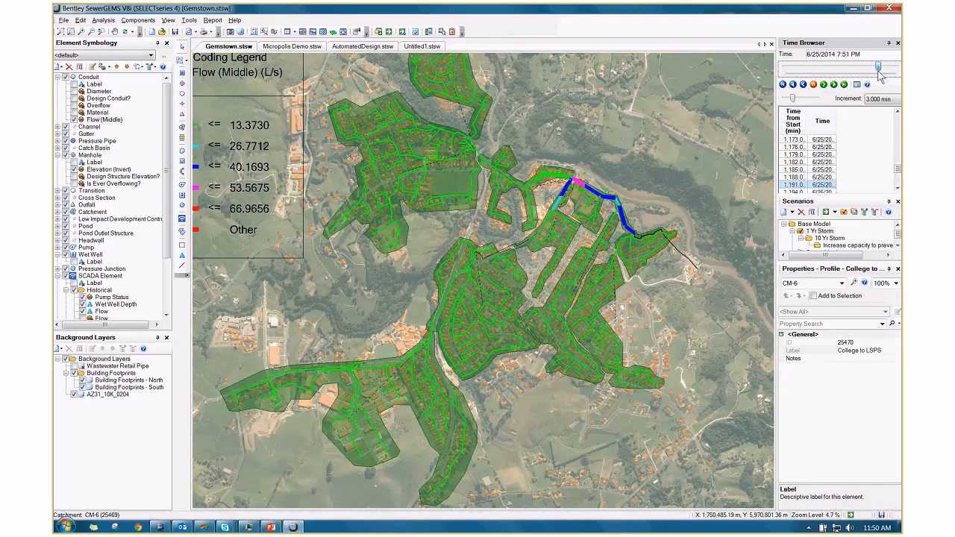
left_click_drag(881, 75, 894, 69)
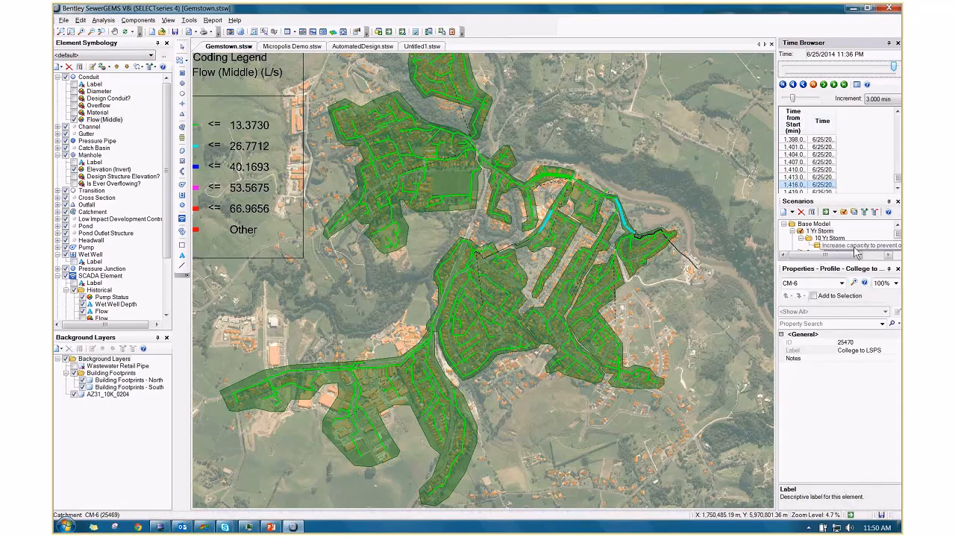
Enlarge the scenario list and turn on the Is Ever Overflowing? symbology for manholes, keeping the whole network in view.
left_click_drag(854, 263, 853, 303)
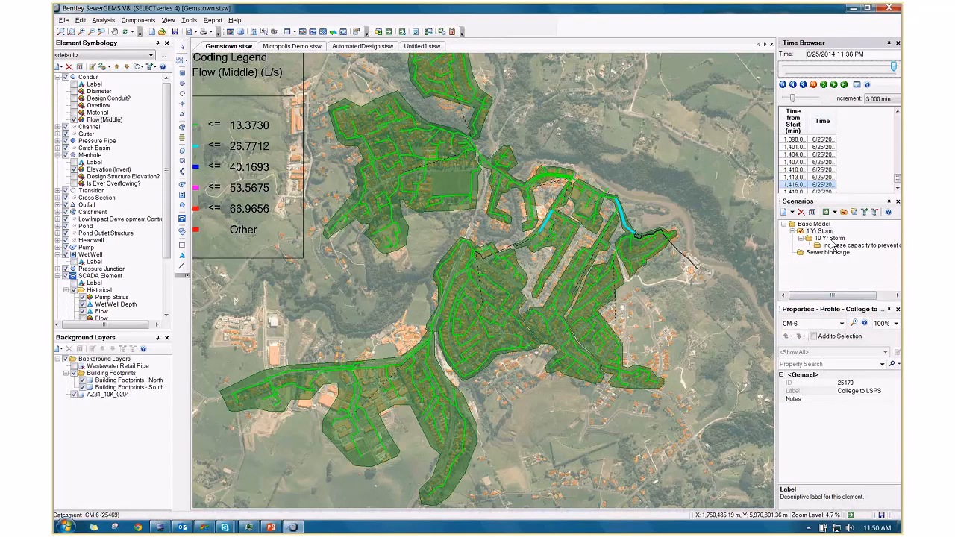
left_click(74, 184)
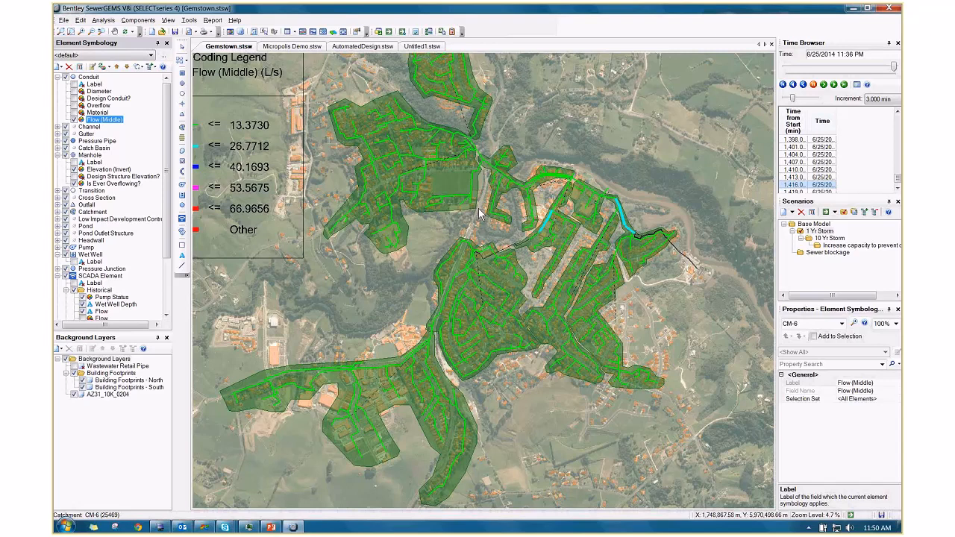
left_click_drag(479, 208, 493, 235)
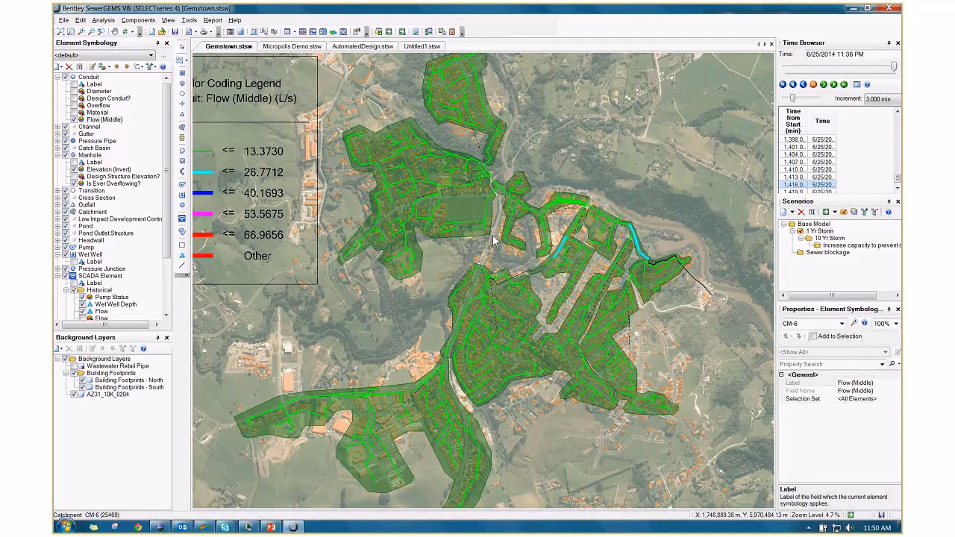
scroll(493, 240, "down", 1)
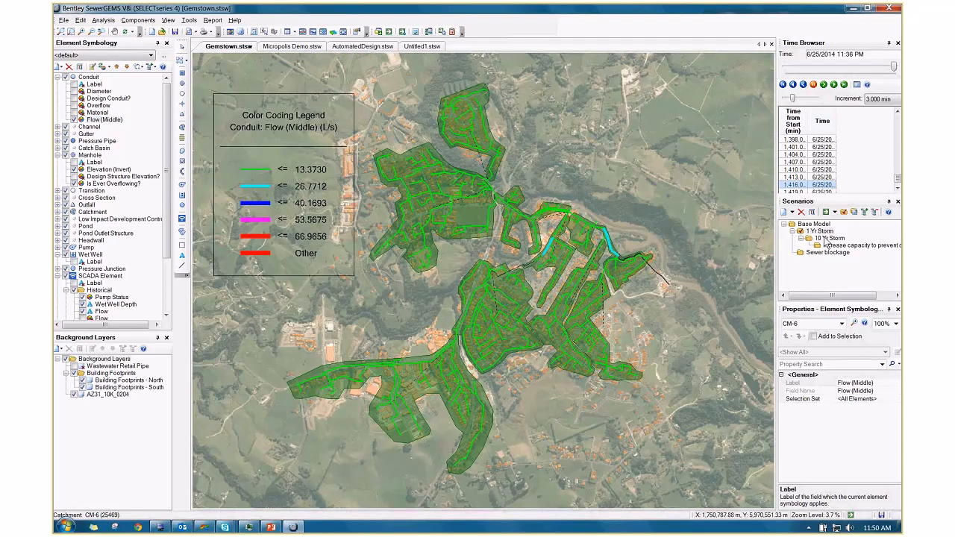
Make the 10 Yr Storm scenario current.
left_click(825, 243)
right_click(823, 245)
left_click(834, 251)
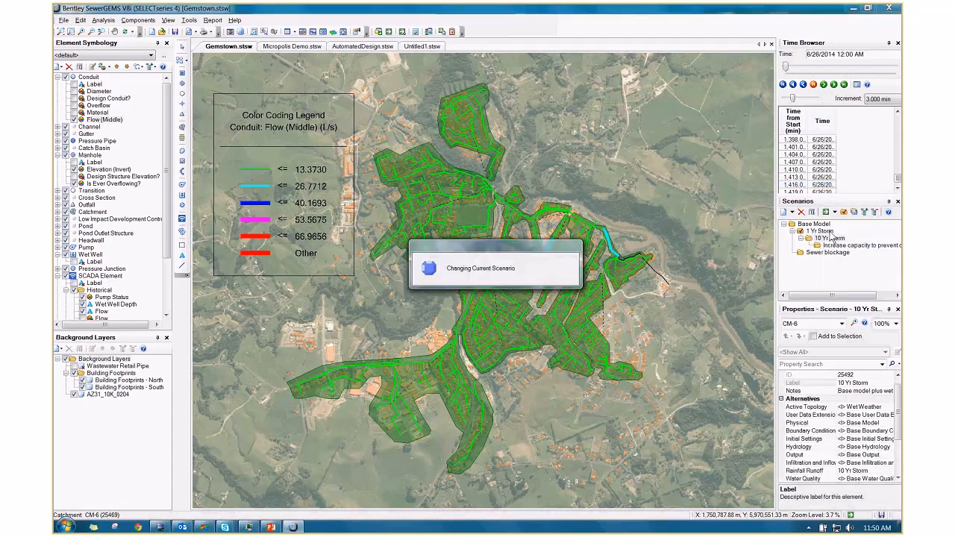
left_click(678, 321)
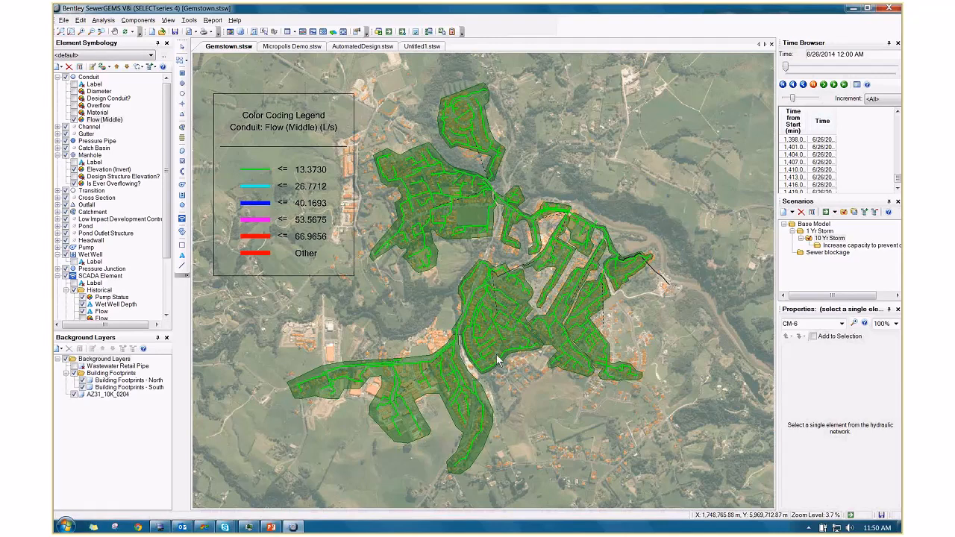
Examine the 10 Yr Storm conduit flows across the network, including the times 9:12 AM and 2:42 PM.
left_click_drag(498, 360, 462, 346)
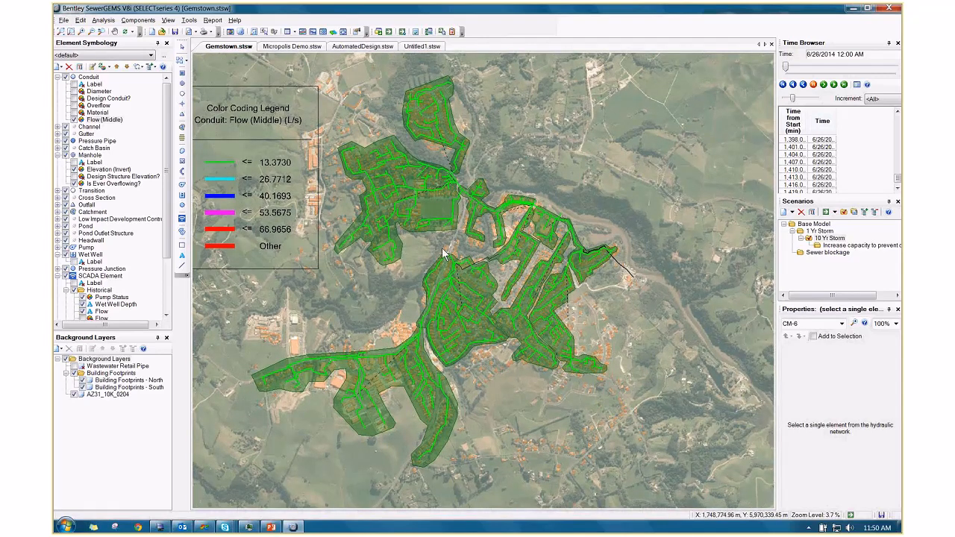
scroll(442, 249, "up", 4)
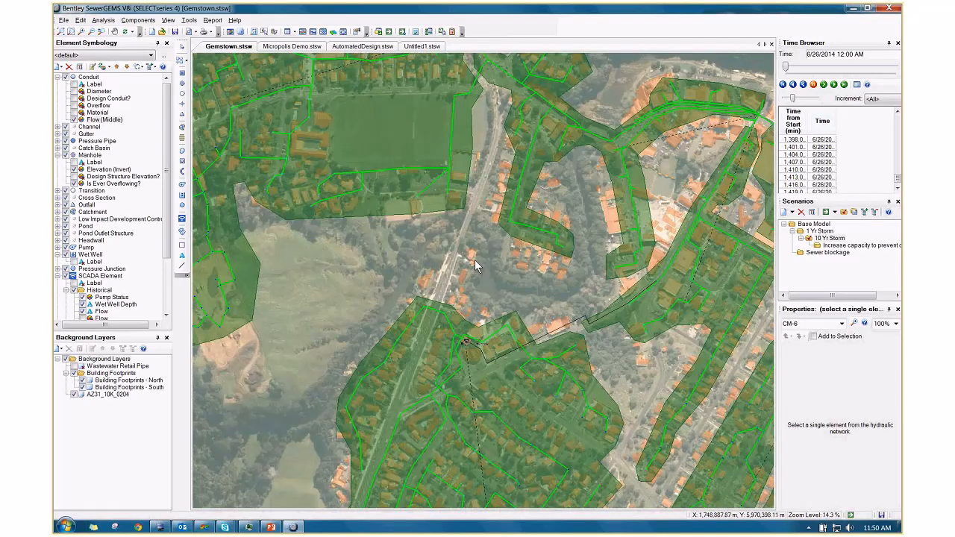
scroll(476, 267, "up", 3)
scroll(488, 335, "down", 2)
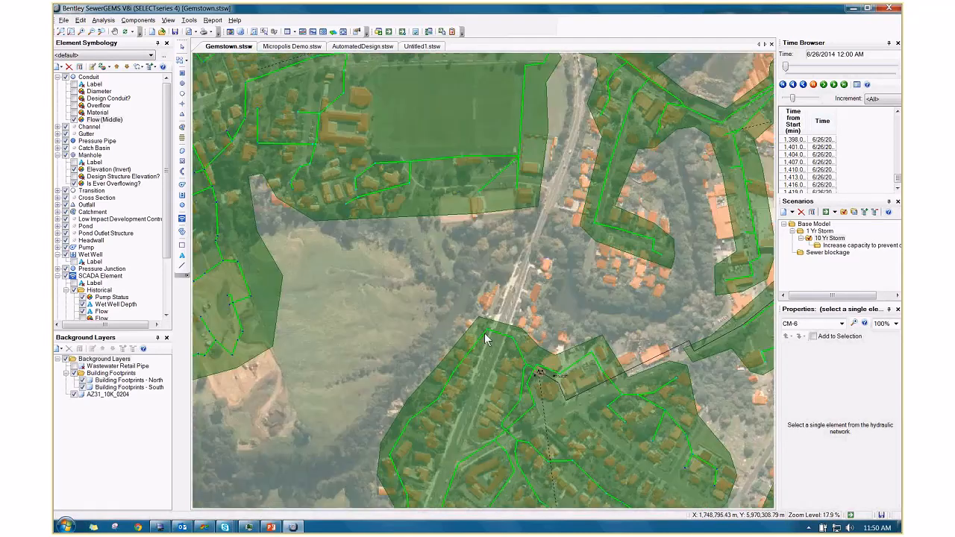
scroll(485, 333, "down", 1)
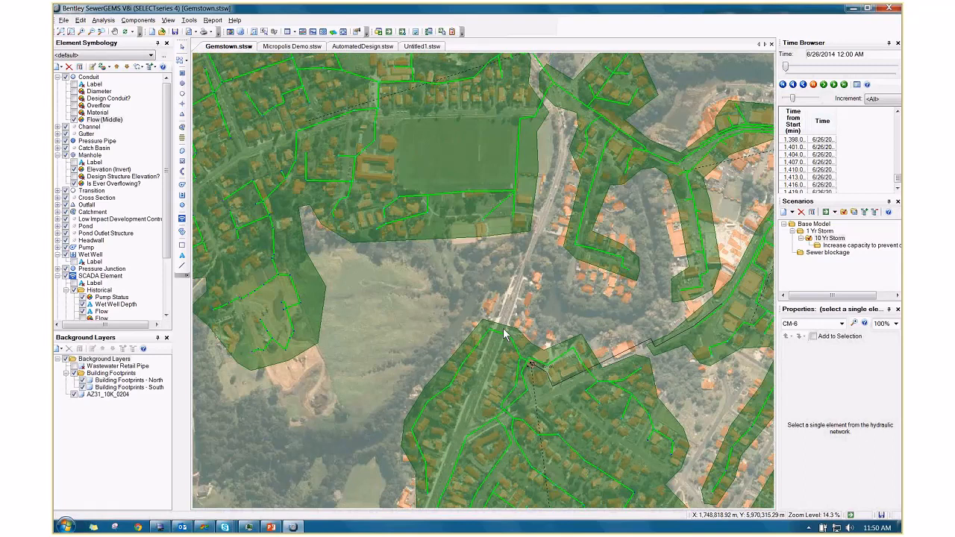
scroll(503, 328, "down", 3)
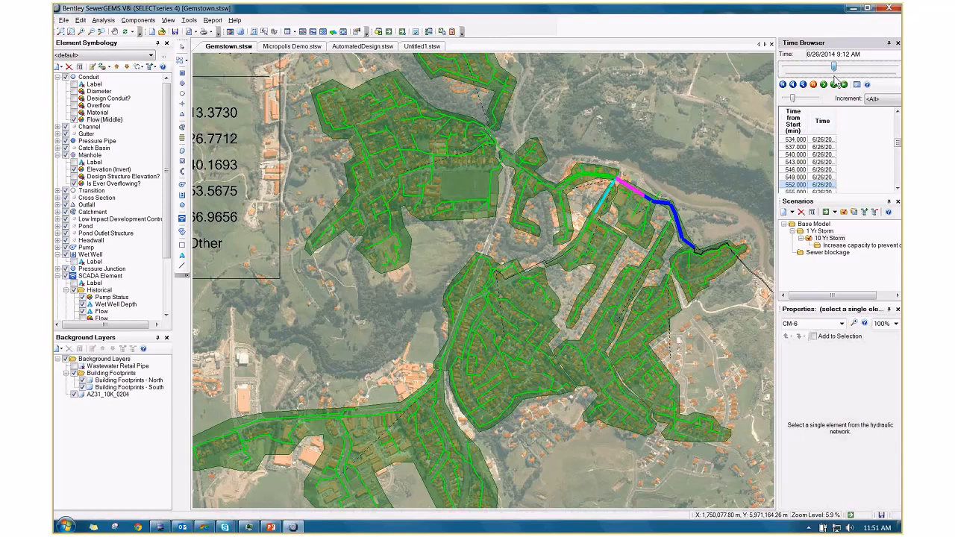
left_click(834, 84)
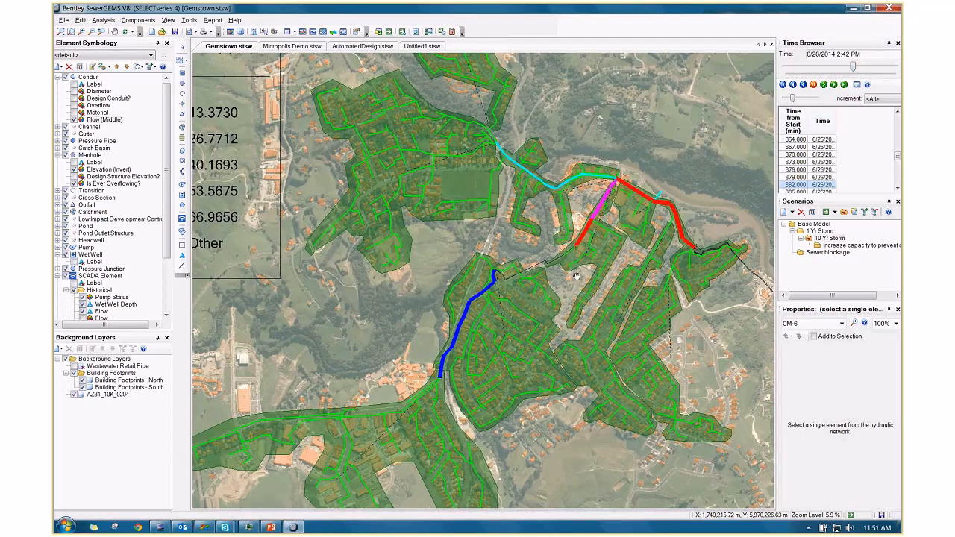
scroll(576, 277, "down", 2)
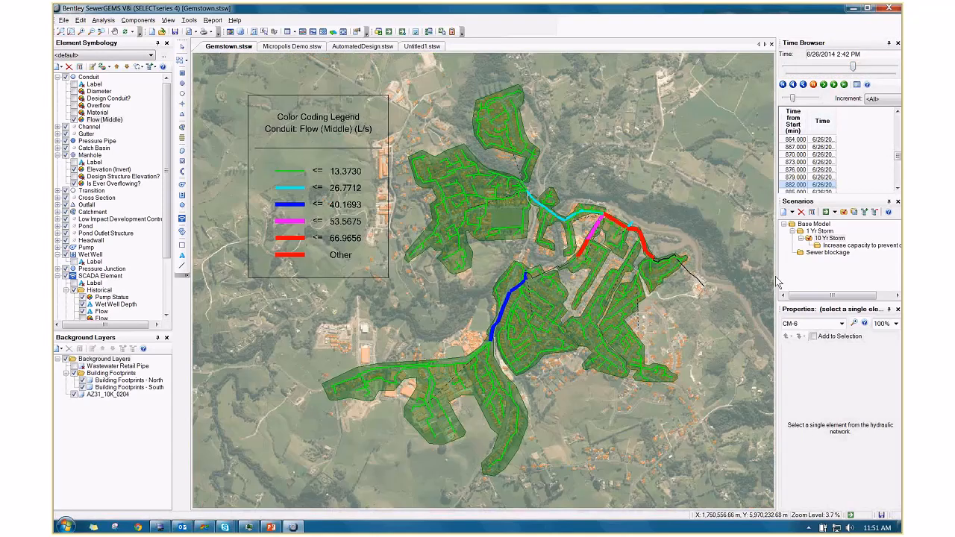
Replace the conduits' Flow (Middle) color coding with Diameter and make the Increase capacity to prevent overflows scenario current, with its full name readable.
left_click(75, 120)
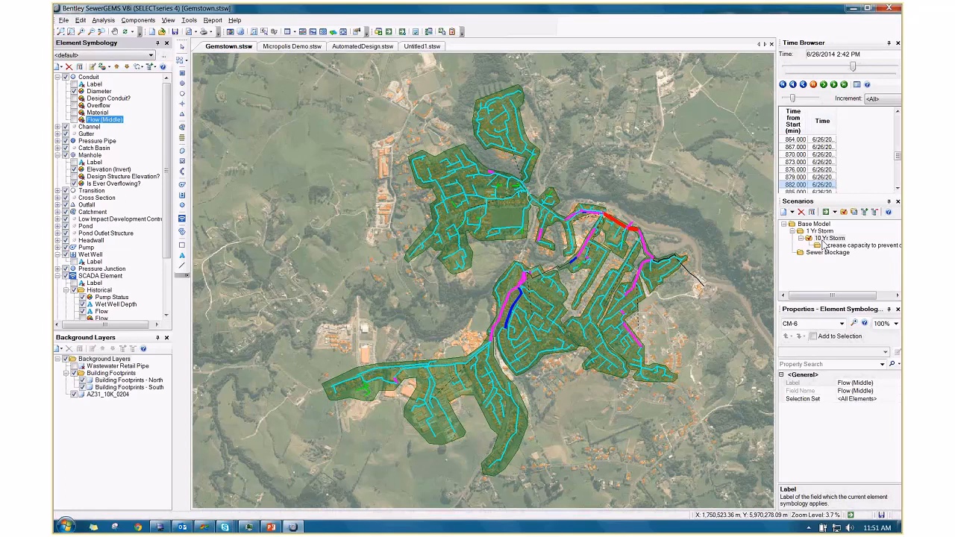
left_click(879, 246)
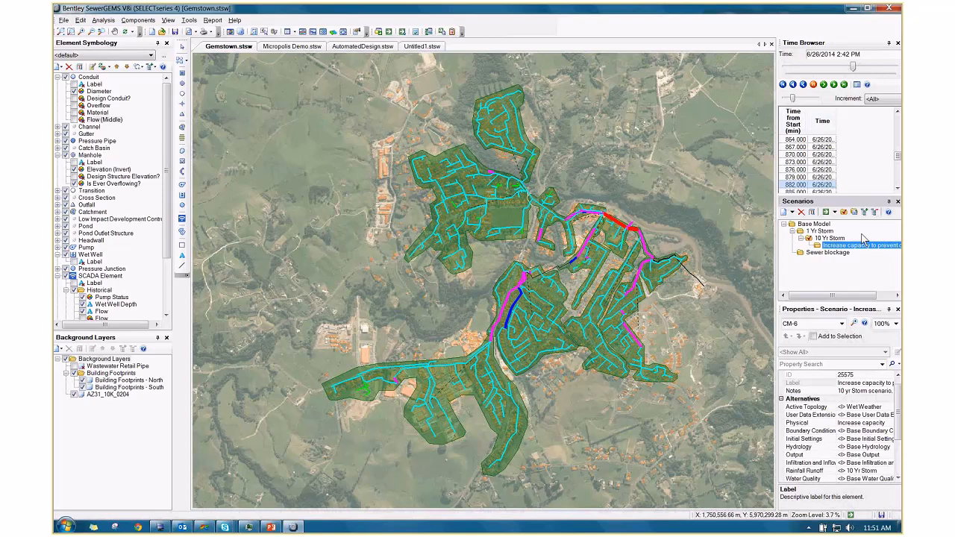
left_click_drag(777, 240, 736, 241)
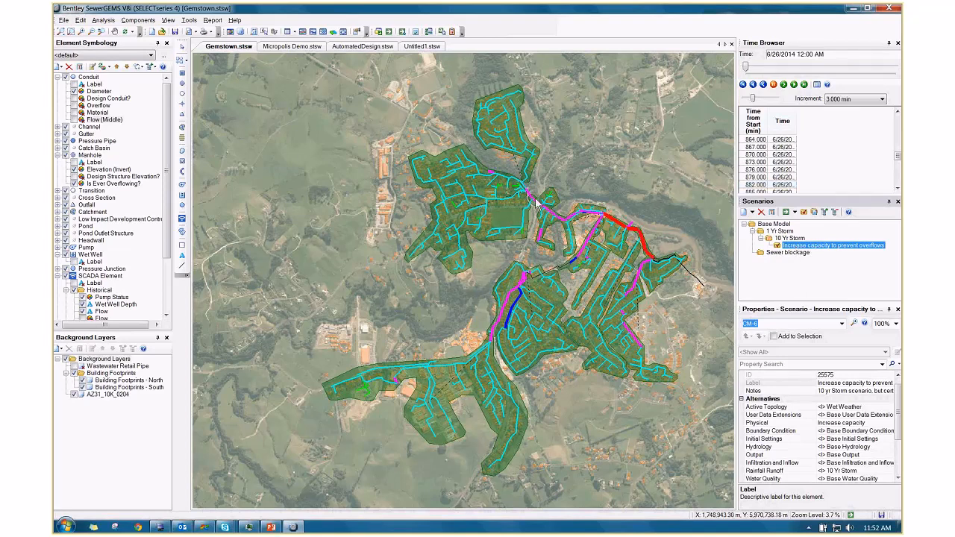
Compare conduit diameters by switching to the 10 Yr Storm scenario and back to Increase capacity to prevent overflows.
right_click(806, 238)
left_click(815, 246)
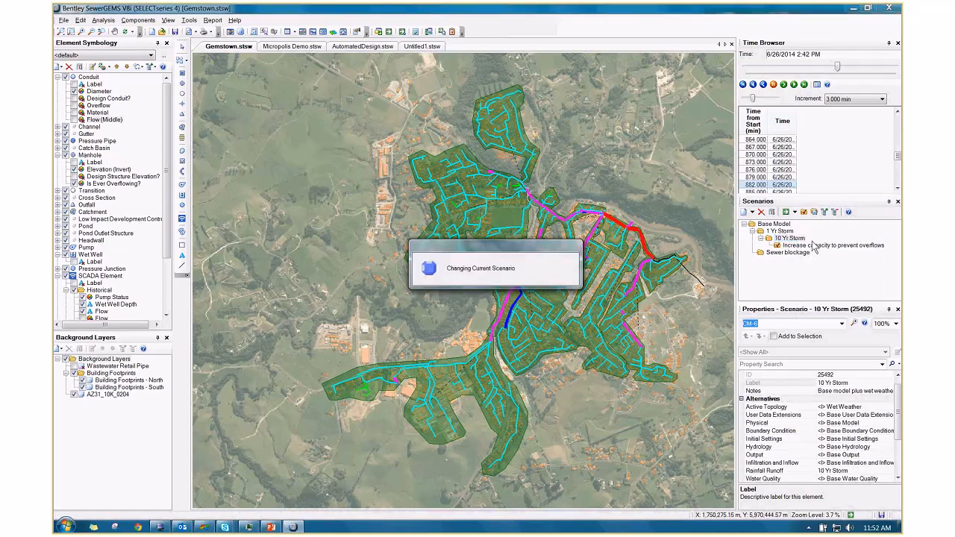
left_click(821, 246)
right_click(827, 245)
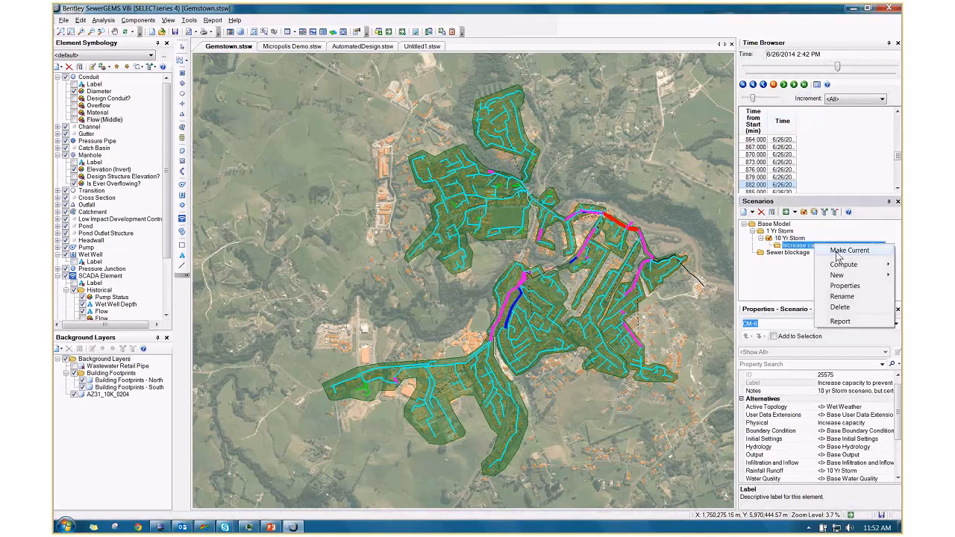
left_click(839, 254)
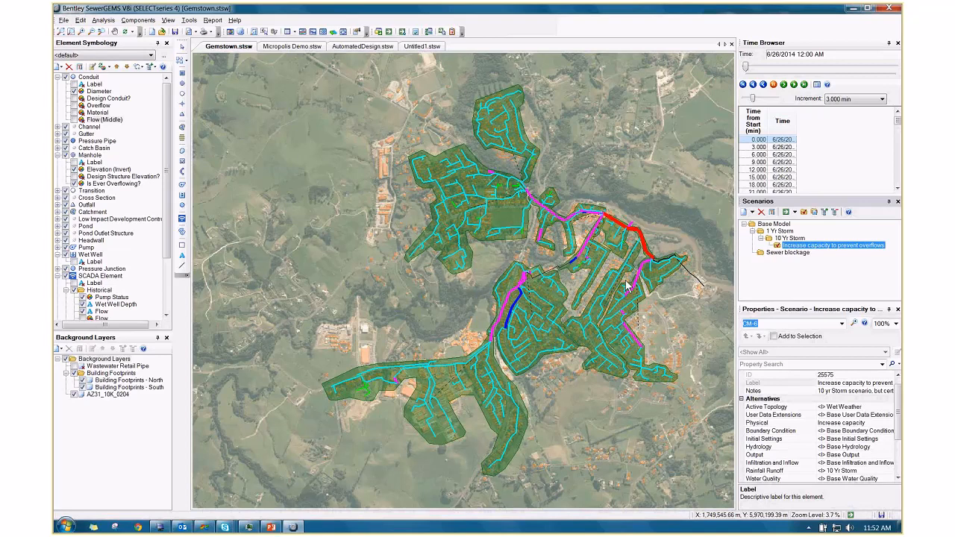
Review the scenario hierarchy by collapsing and expanding the 1 Yr Storm branch.
left_click_drag(627, 285, 575, 280)
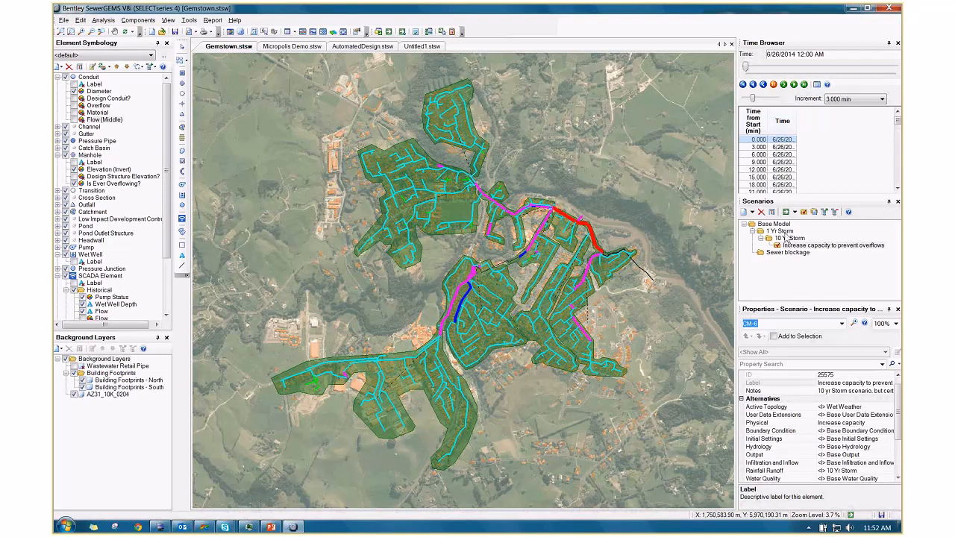
left_click(752, 231)
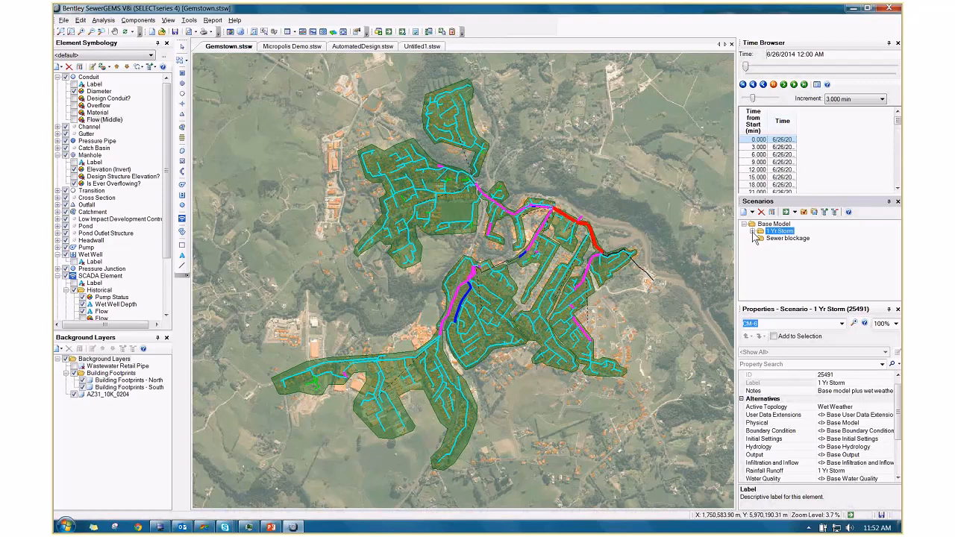
left_click(752, 231)
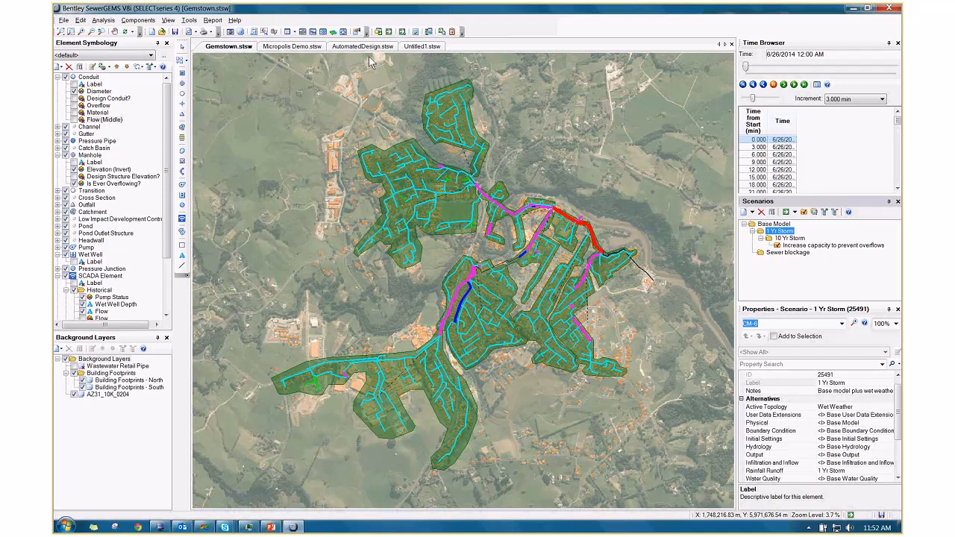
Switch to the Micropolis Demo model and make Property Inference Scenario - 1 current.
left_click(292, 46)
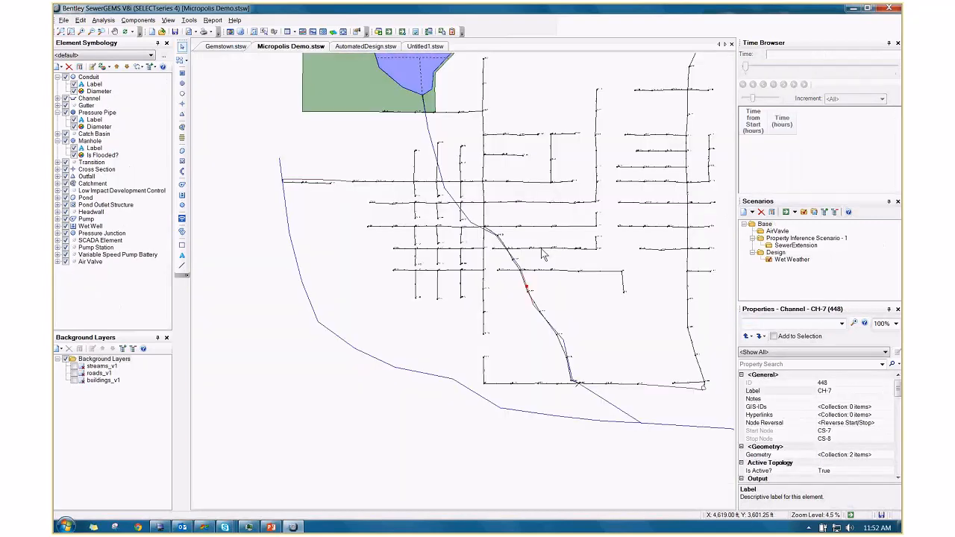
left_click(778, 239)
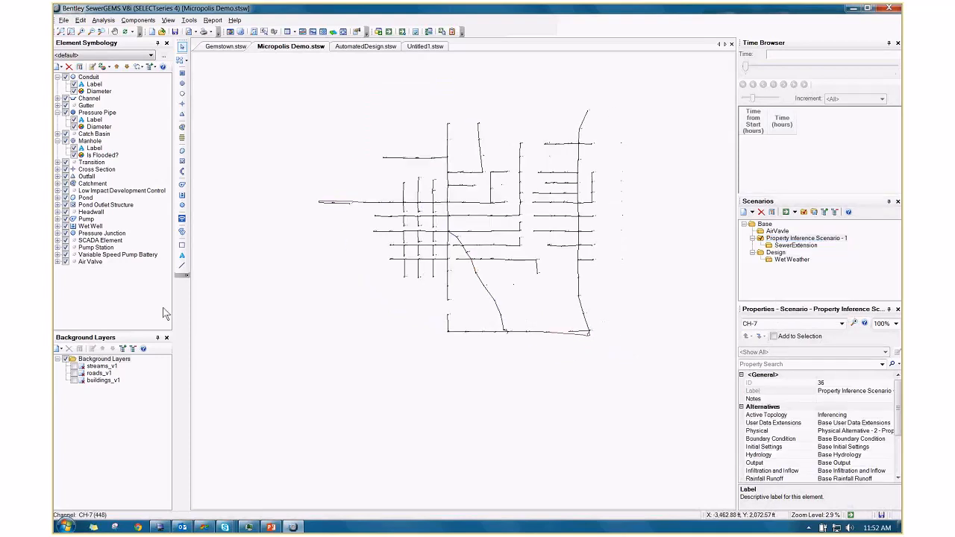
Display the streams, roads and buildings layers behind the sewer network, inspect the area, and hide all background layers.
left_click(65, 359)
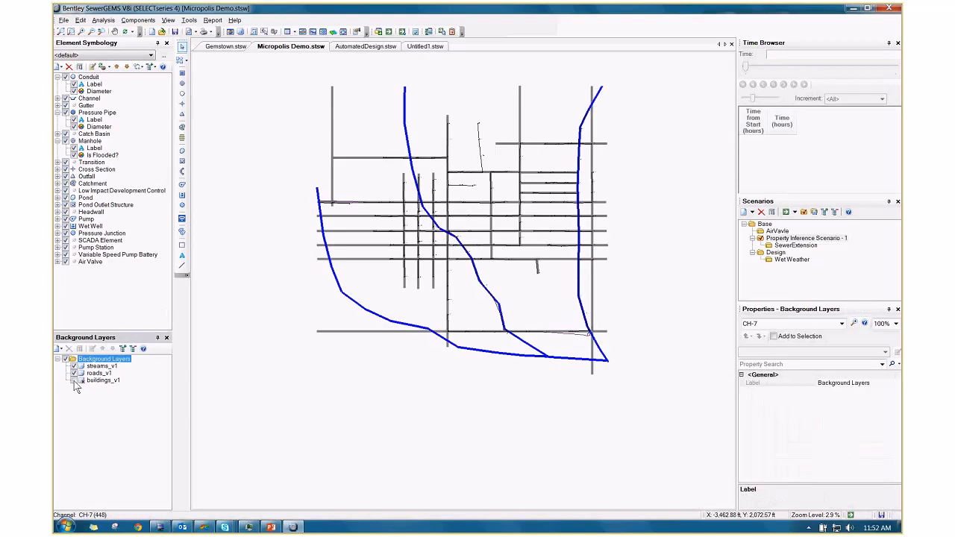
left_click(74, 380)
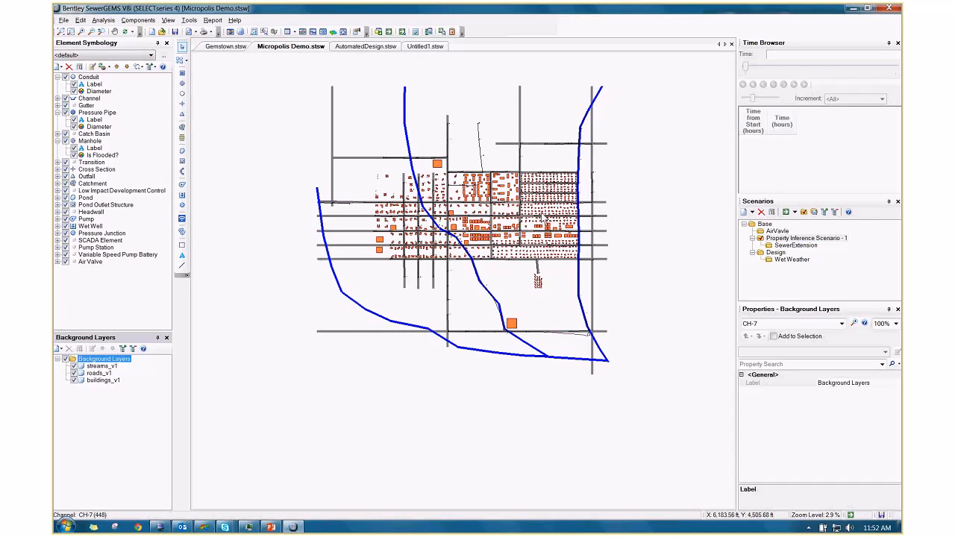
scroll(515, 294, "up", 3)
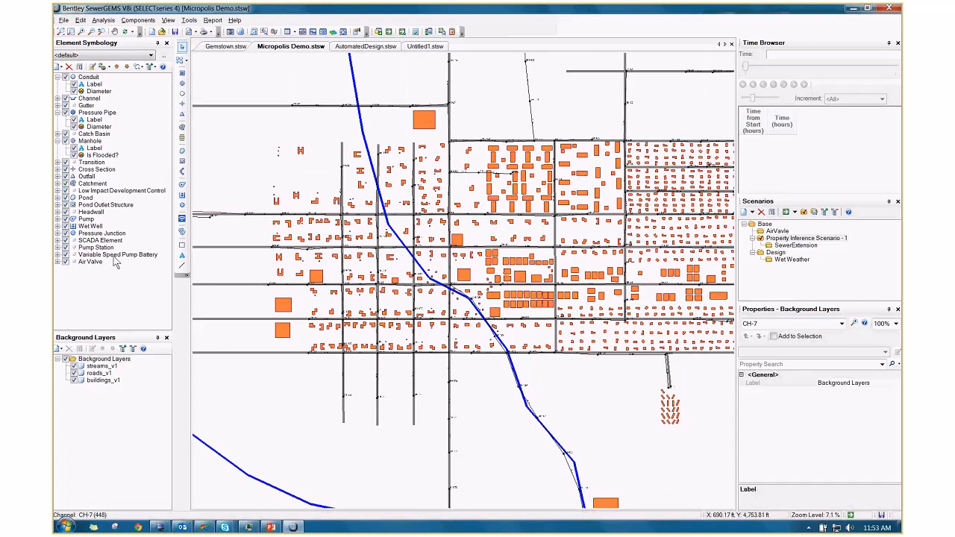
left_click(65, 359)
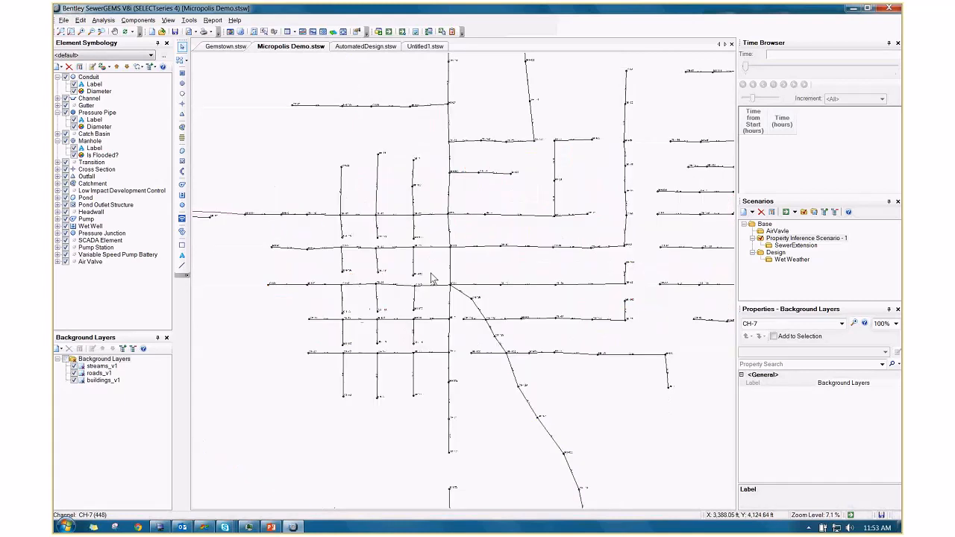
scroll(437, 278, "down", 2)
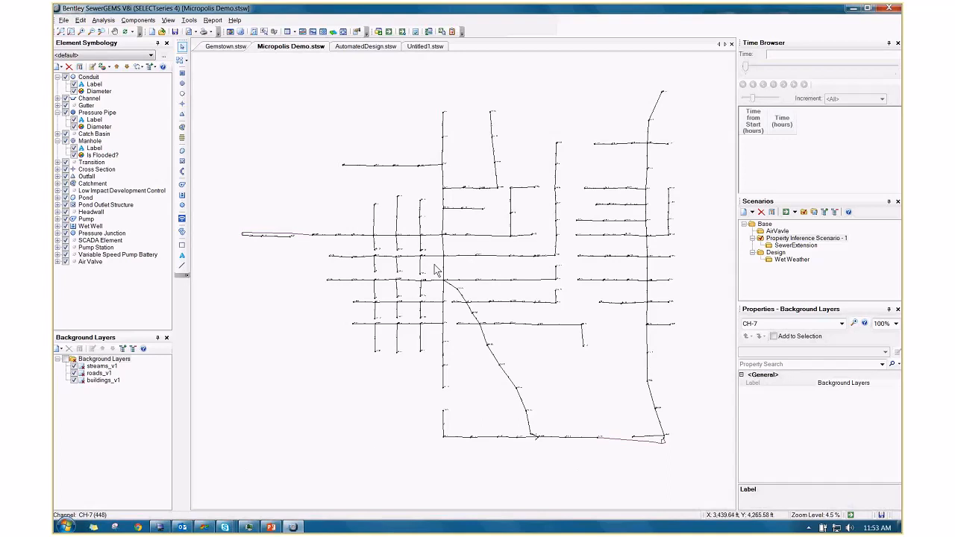
Compute Property Inference Scenario - 1.
left_click(786, 213)
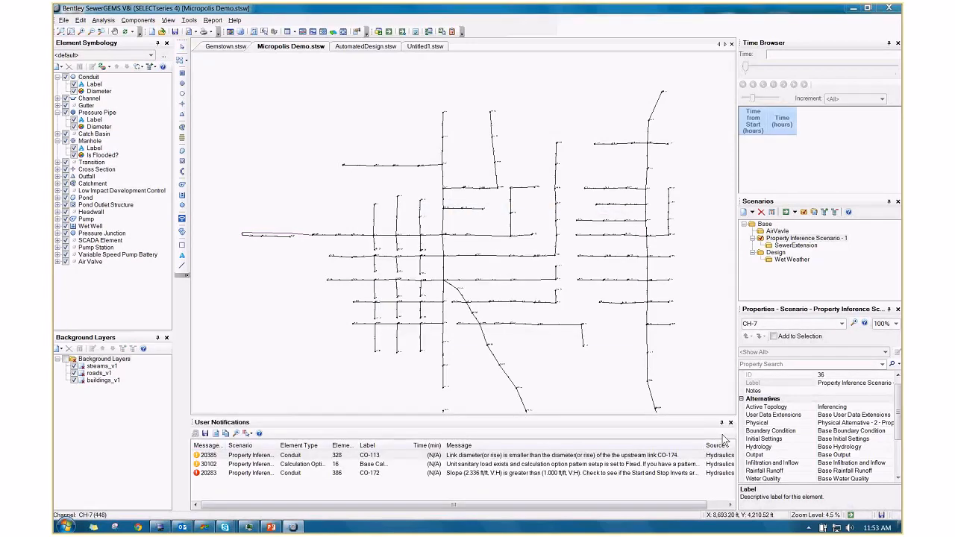
Make the AirVavle scenario current, compute it, and close the calculation summary and user notifications.
right_click(769, 225)
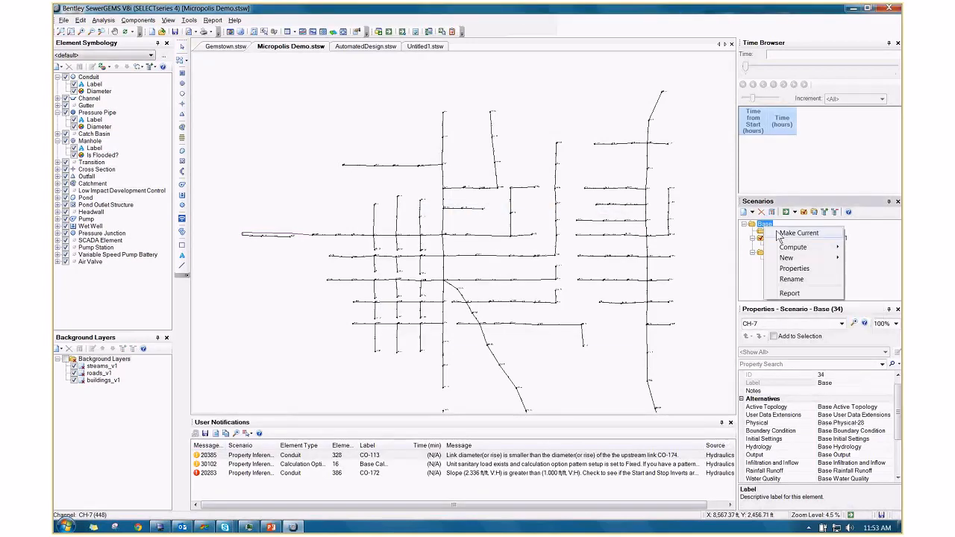
right_click(759, 231)
left_click(779, 237)
left_click(785, 214)
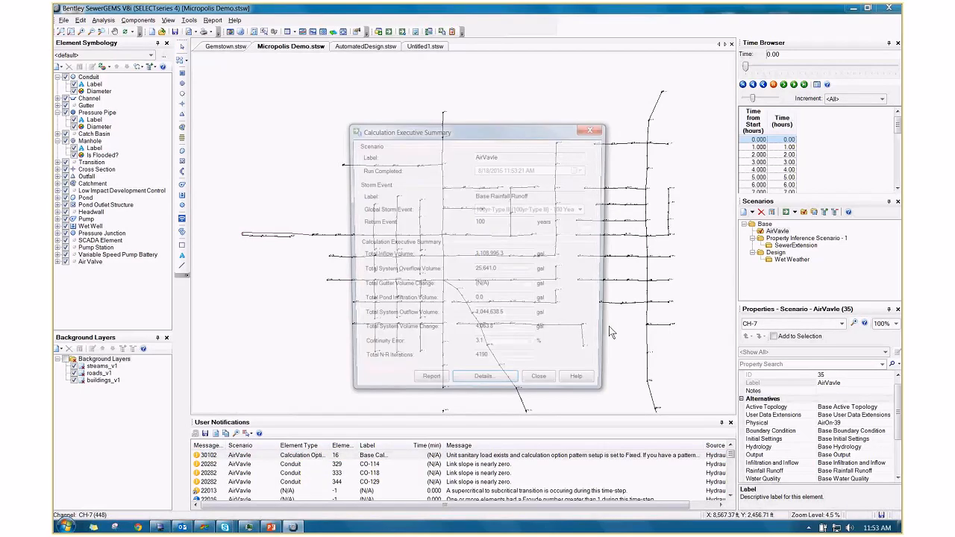
key("Escape")
left_click(730, 424)
Examine the layout and flow paths of the Micropolis sewer network, including the diagonal trunk line around MH-120.
left_click_drag(513, 268, 538, 297)
scroll(538, 297, "up", 5)
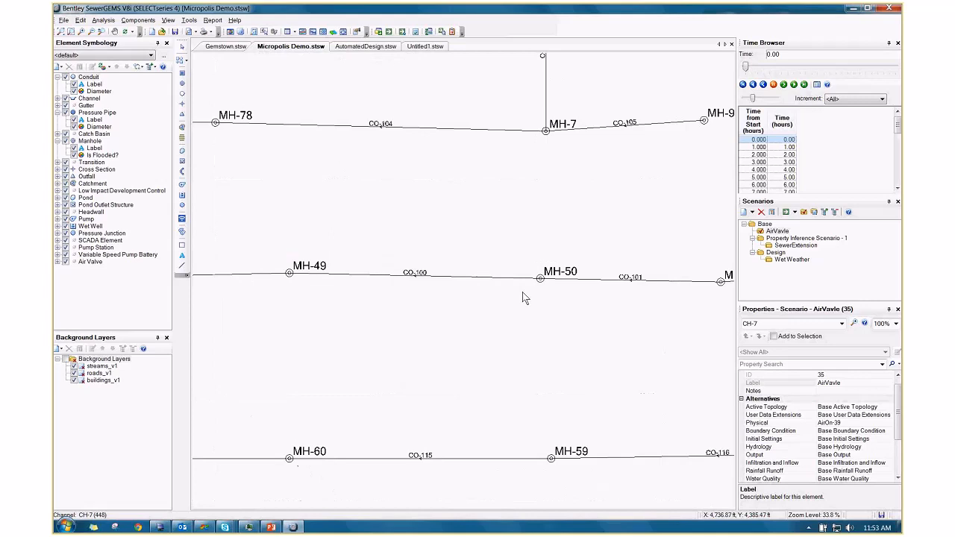
scroll(522, 297, "down", 3)
scroll(465, 195, "down", 2)
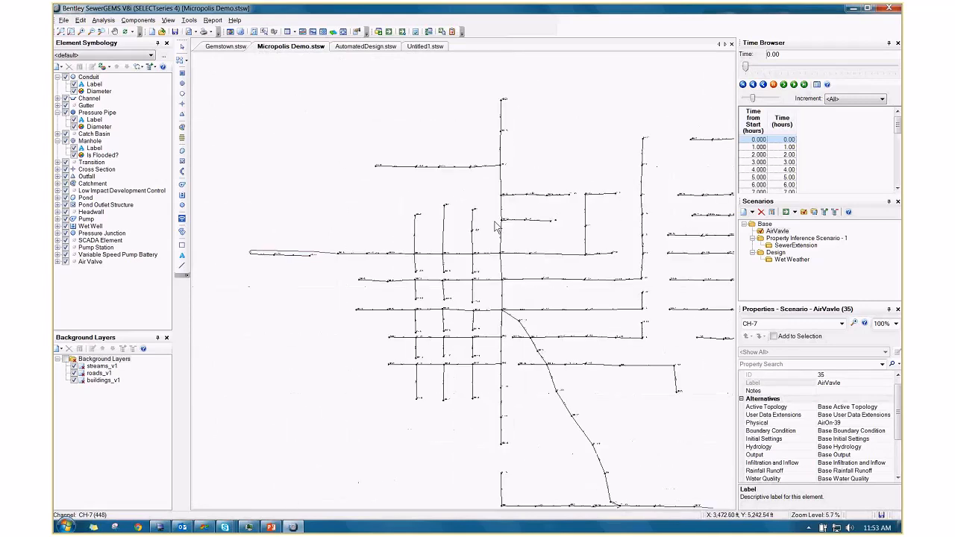
scroll(497, 227, "down", 2)
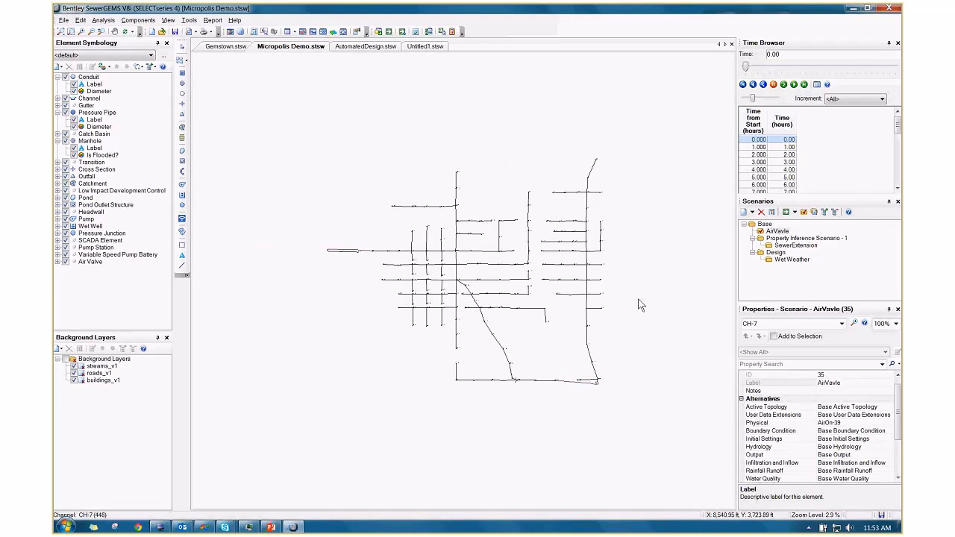
scroll(464, 317, "up", 7)
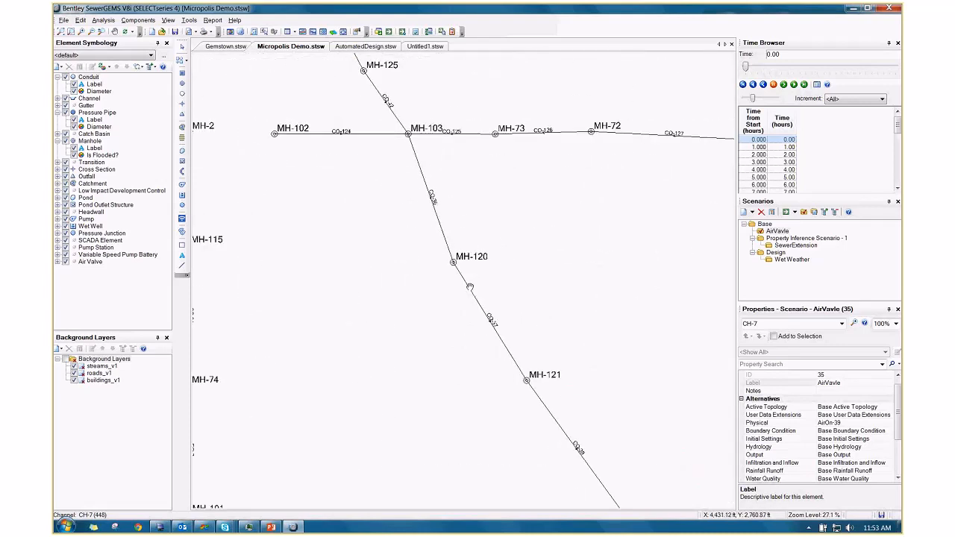
scroll(470, 287, "down", 3)
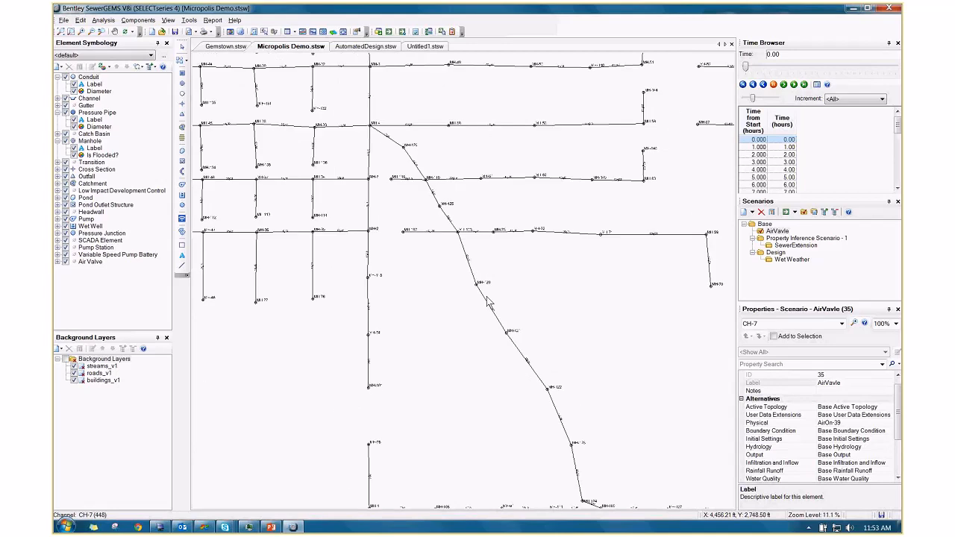
scroll(503, 298, "down", 3)
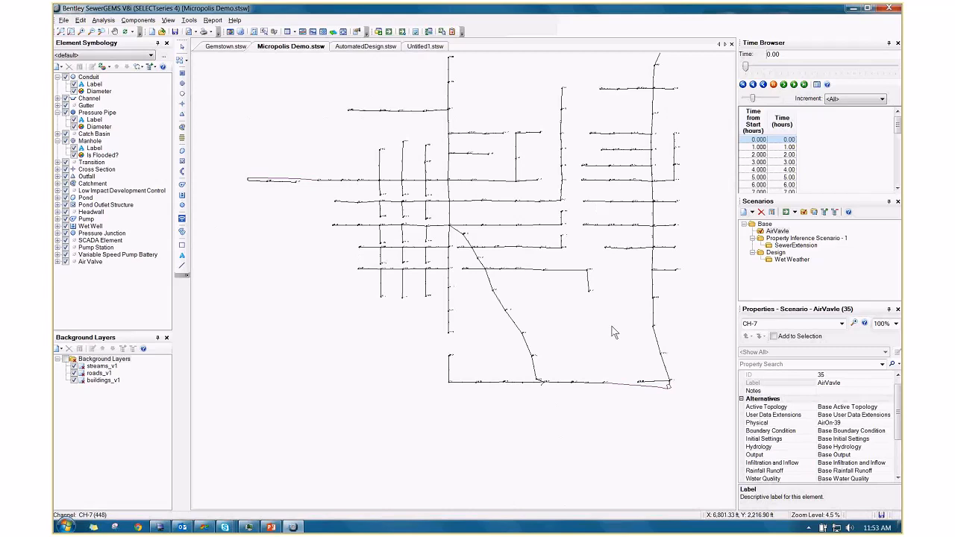
Inspect wet well W-2 and its pump and force main connections downstream of MH-89.
scroll(670, 371, "up", 4)
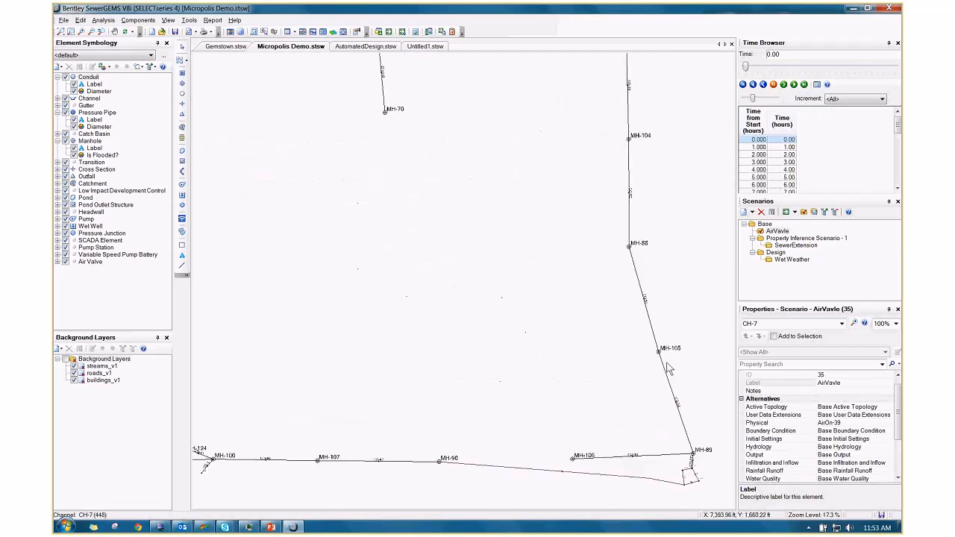
scroll(657, 328, "up", 1)
scroll(654, 323, "down", 2)
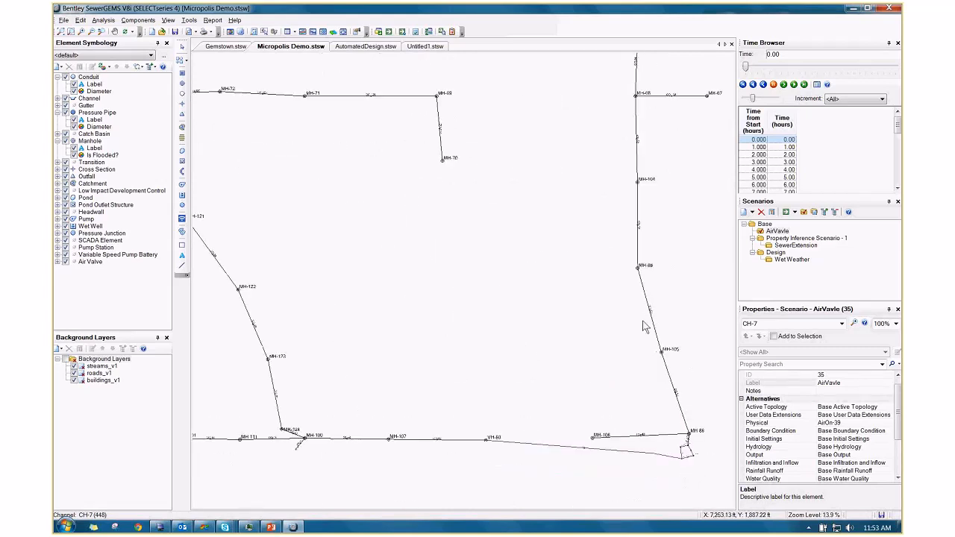
scroll(675, 392, "down", 2)
scroll(668, 381, "up", 8)
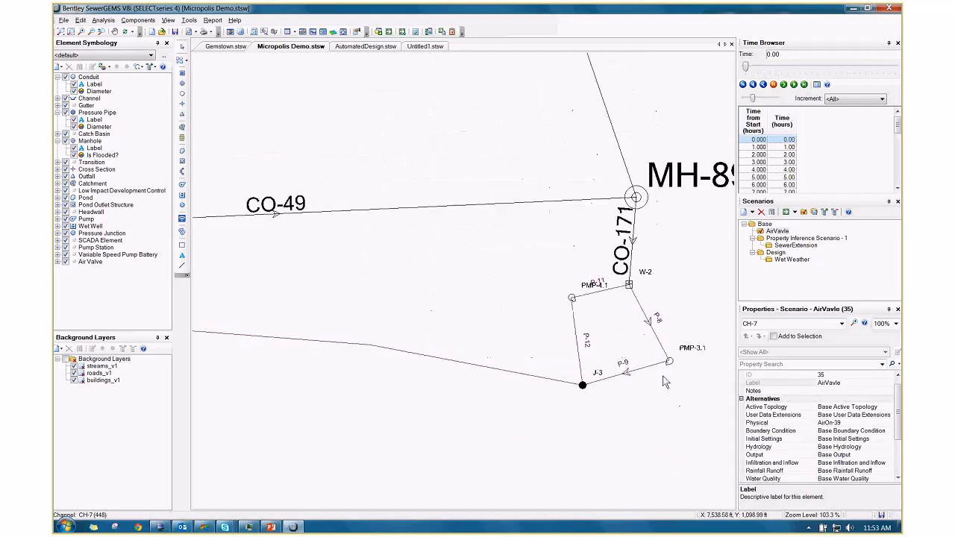
left_click(636, 279)
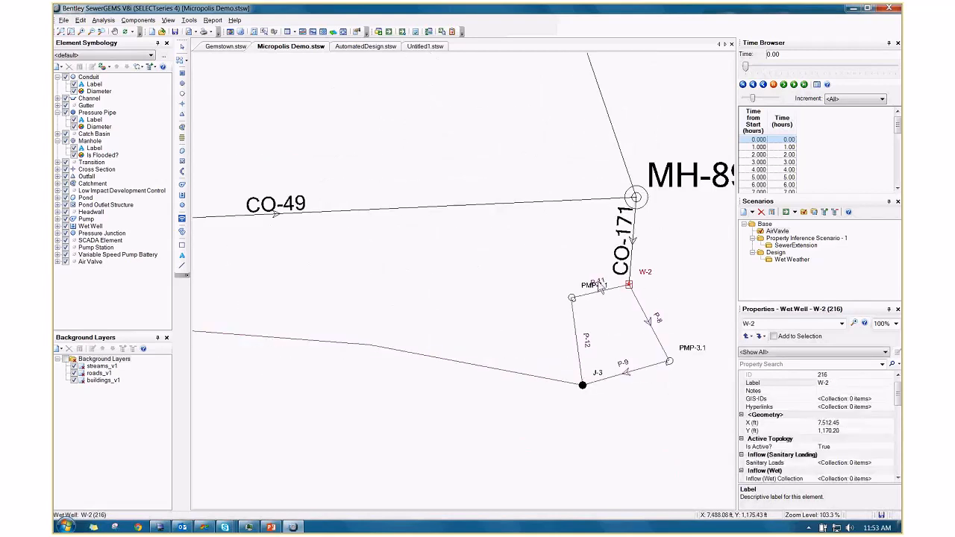
scroll(552, 336, "down", 4)
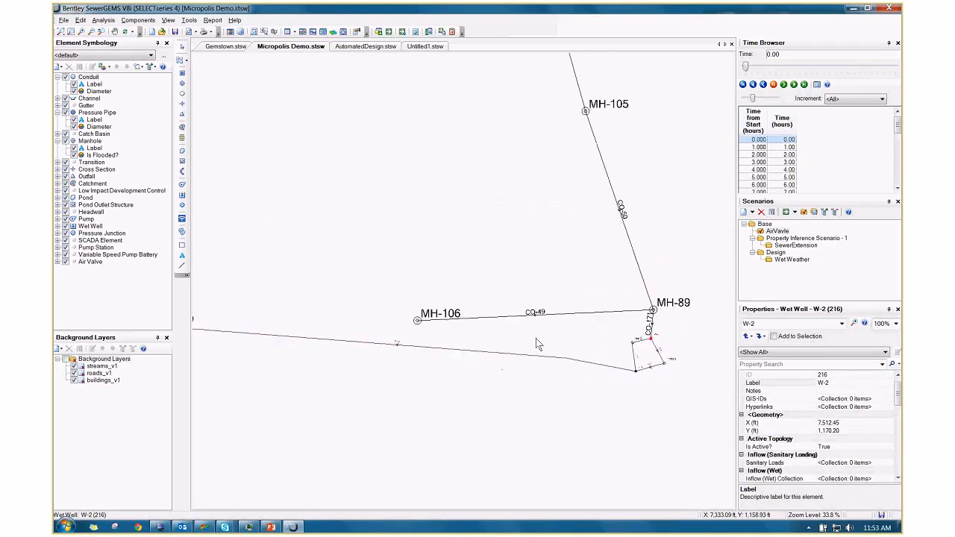
scroll(309, 358, "down", 6)
Inspect outfall OF-1 at the end of conduit CO-1, downstream of MH-100.
left_click_drag(254, 352, 605, 358)
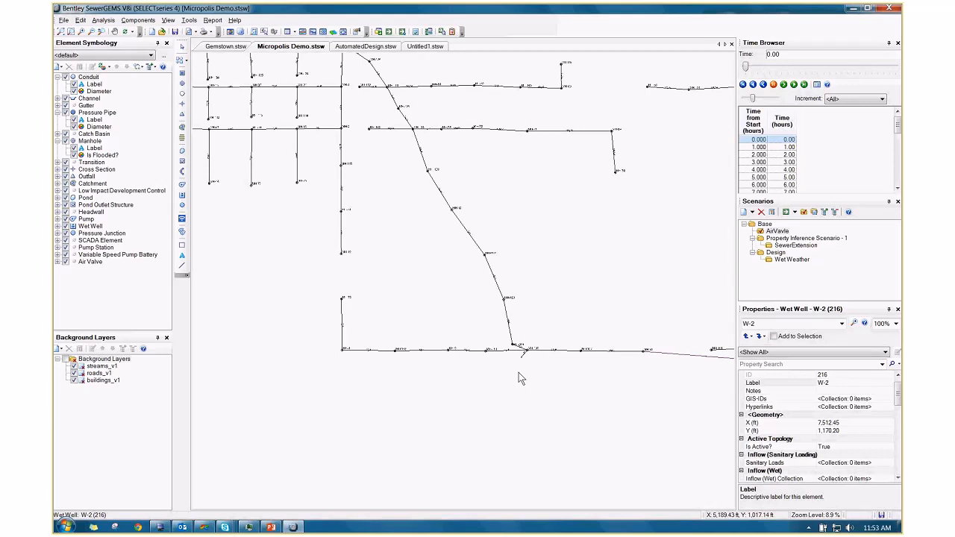
scroll(519, 373, "up", 8)
left_click(517, 339)
scroll(507, 366, "up", 2)
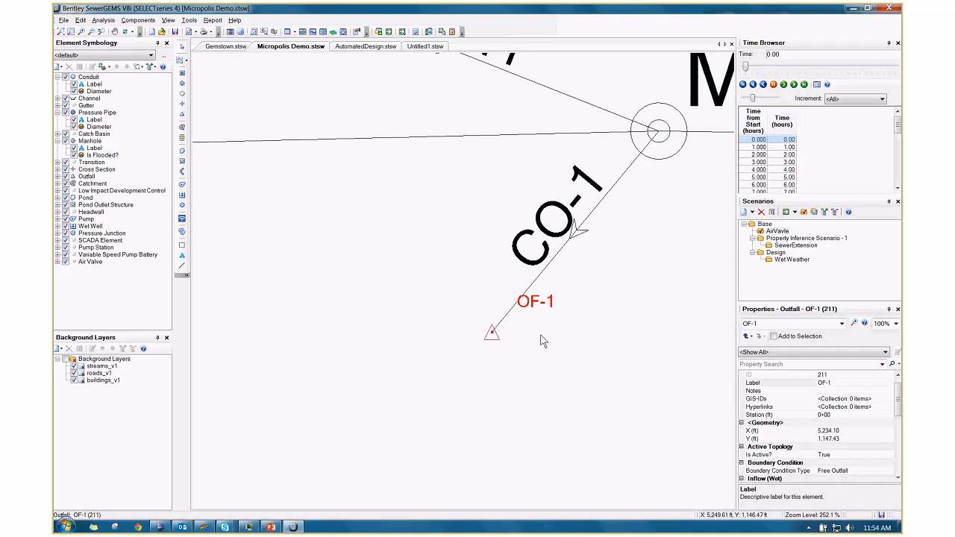
scroll(567, 313, "down", 6)
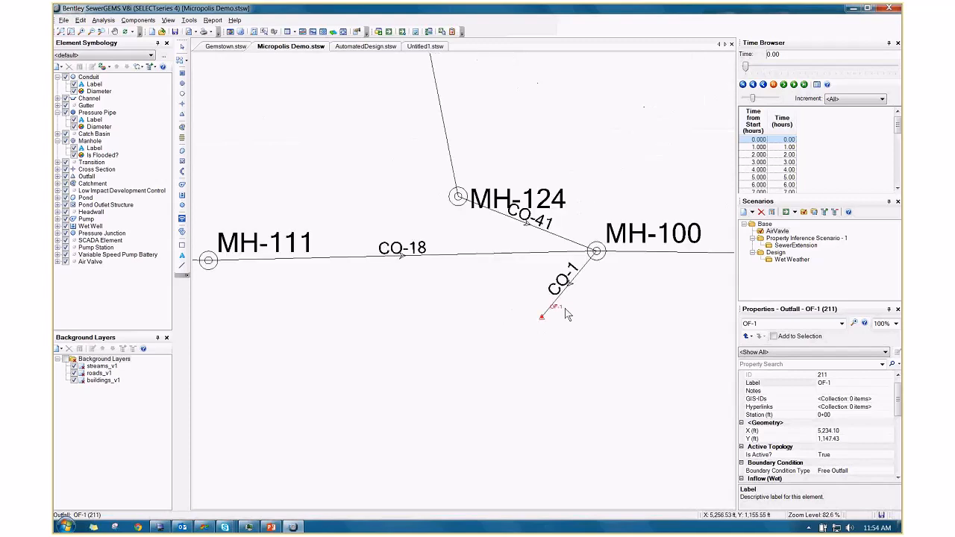
scroll(567, 313, "down", 7)
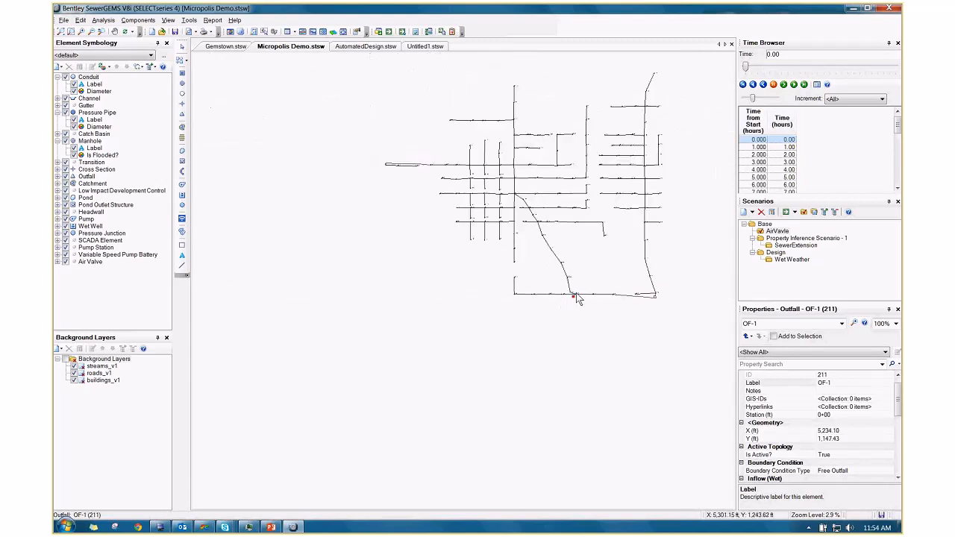
Make the Design scenario current, and switch from it to its child scenario Wet Weather.
left_click_drag(583, 299, 542, 362)
scroll(543, 361, "up", 1)
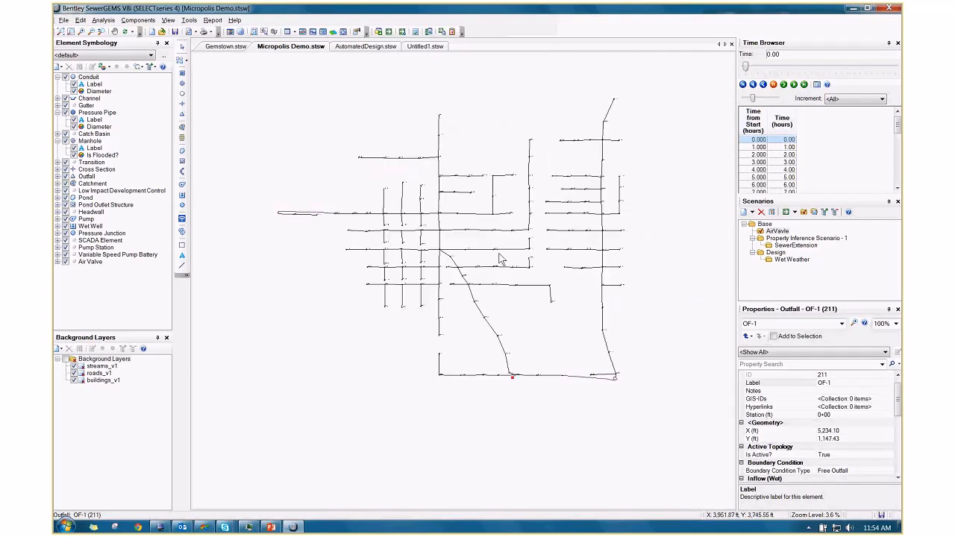
right_click(774, 253)
left_click(799, 257)
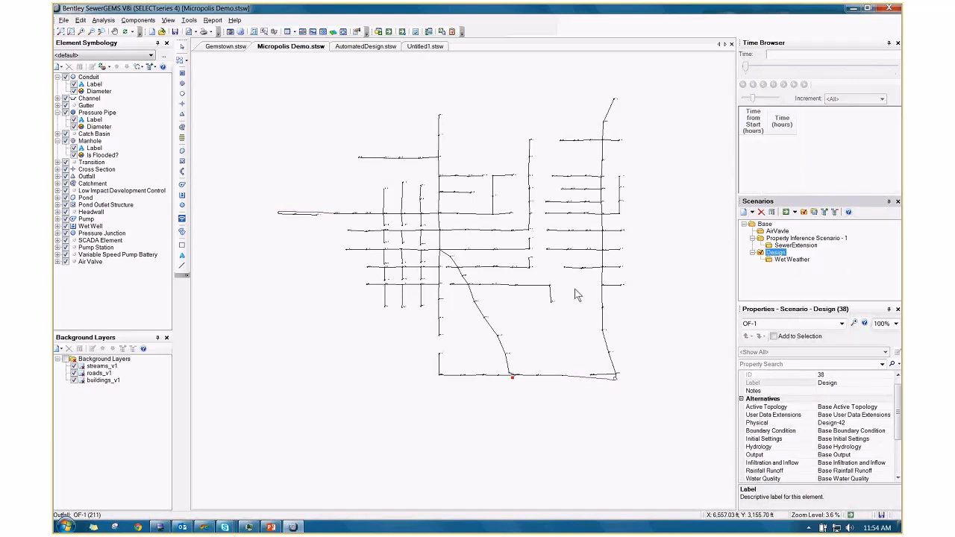
right_click(806, 260)
left_click(821, 268)
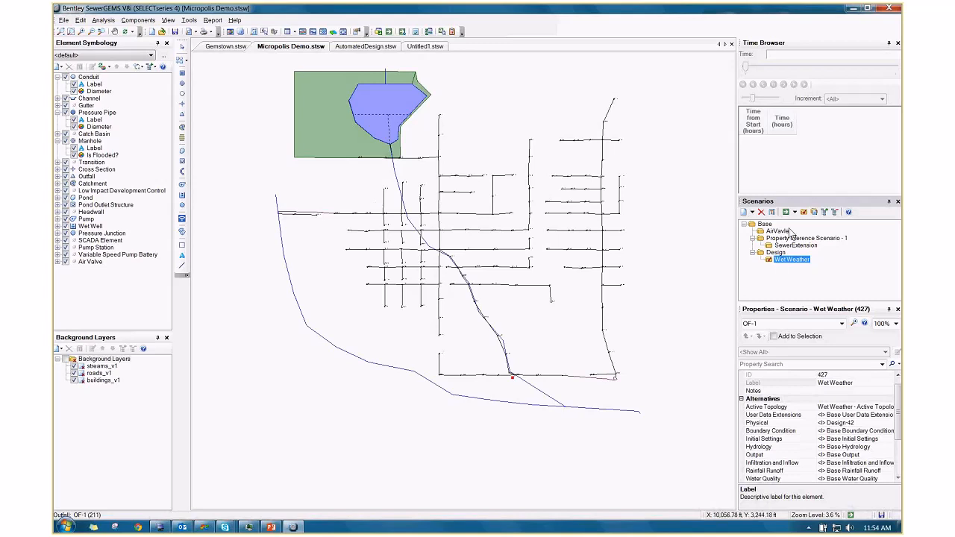
left_click(784, 246)
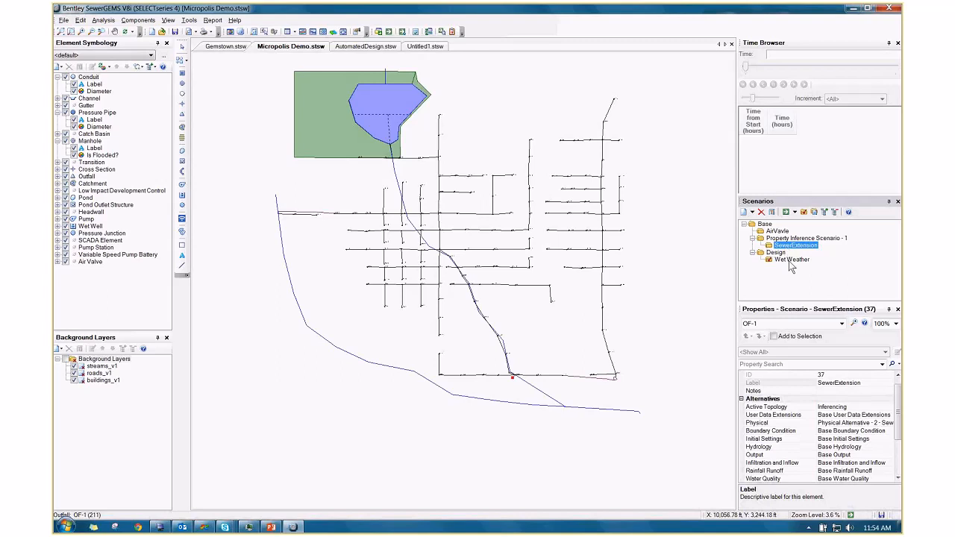
left_click(789, 261)
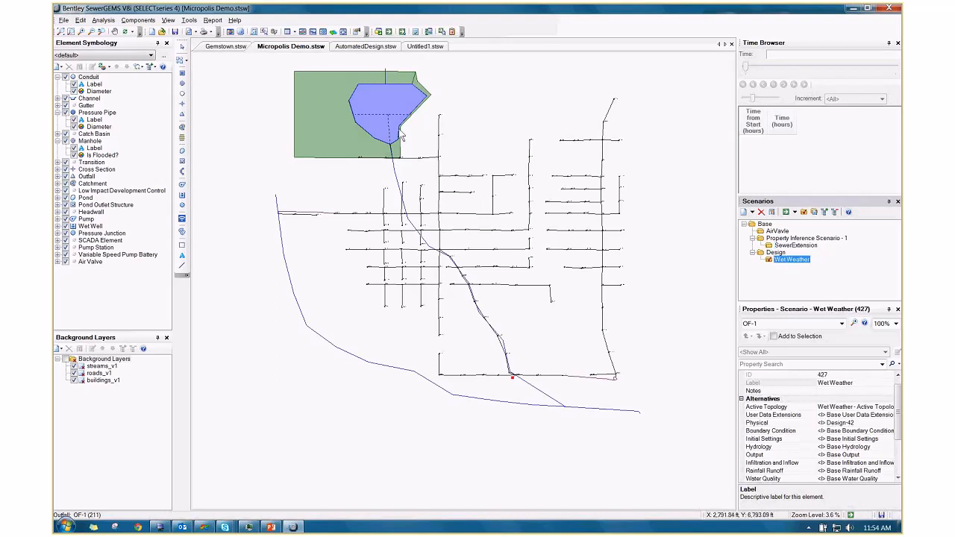
Inspect the properties of pond PO-1 and its adjoining catchment CM-2.
left_click_drag(397, 140, 427, 155)
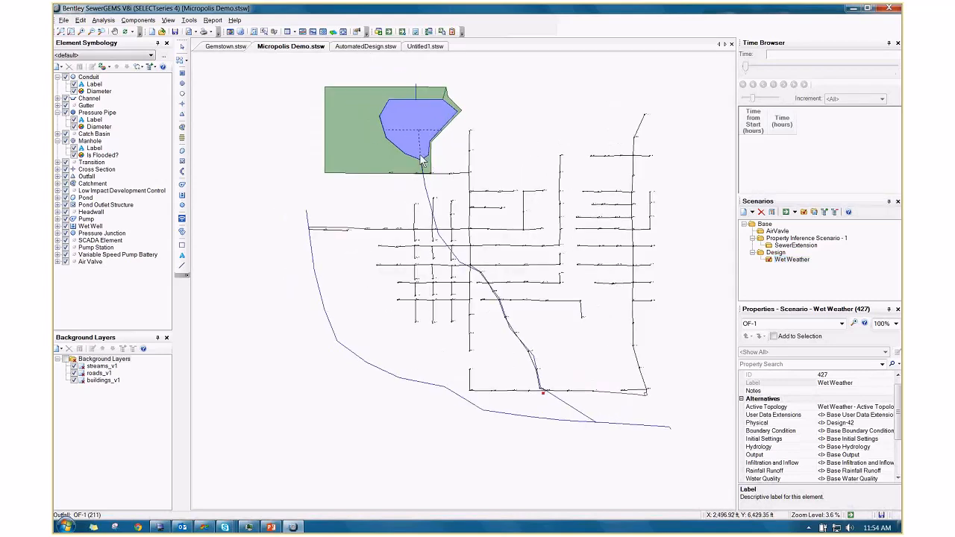
scroll(421, 161, "up", 5)
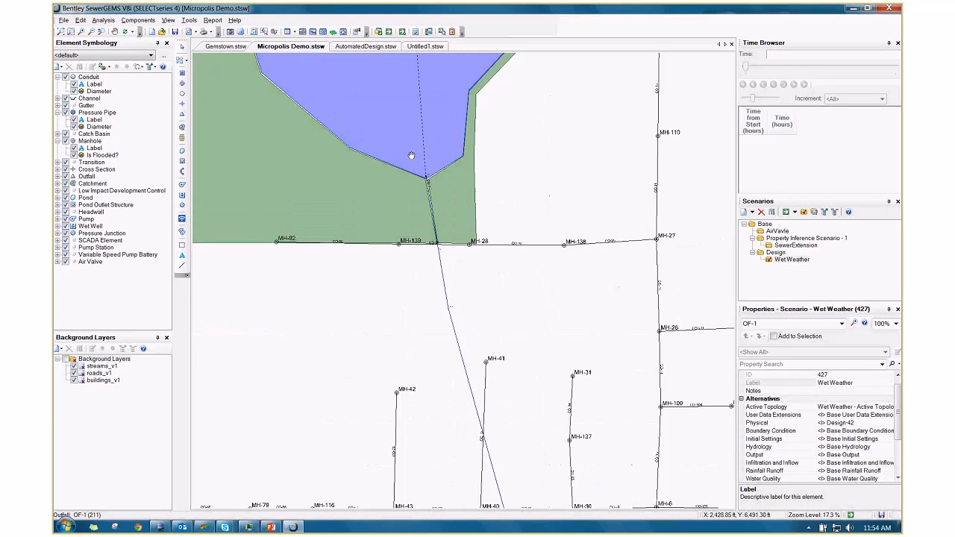
scroll(412, 156, "down", 2)
left_click(407, 168)
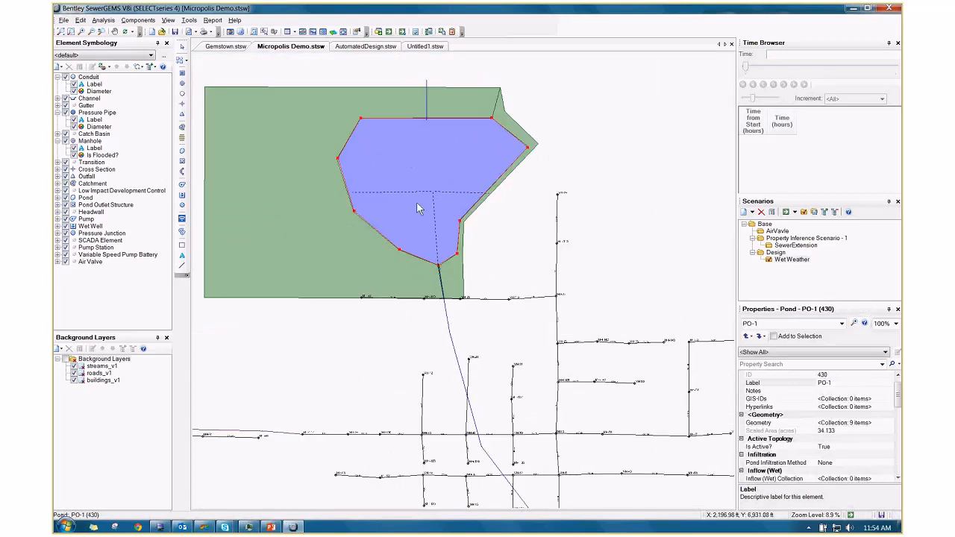
left_click(298, 218)
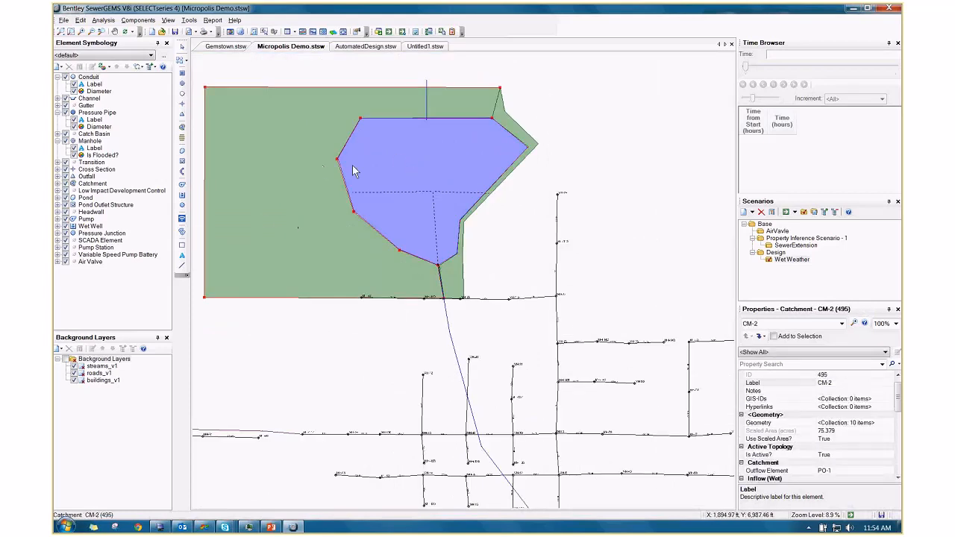
left_click(425, 211)
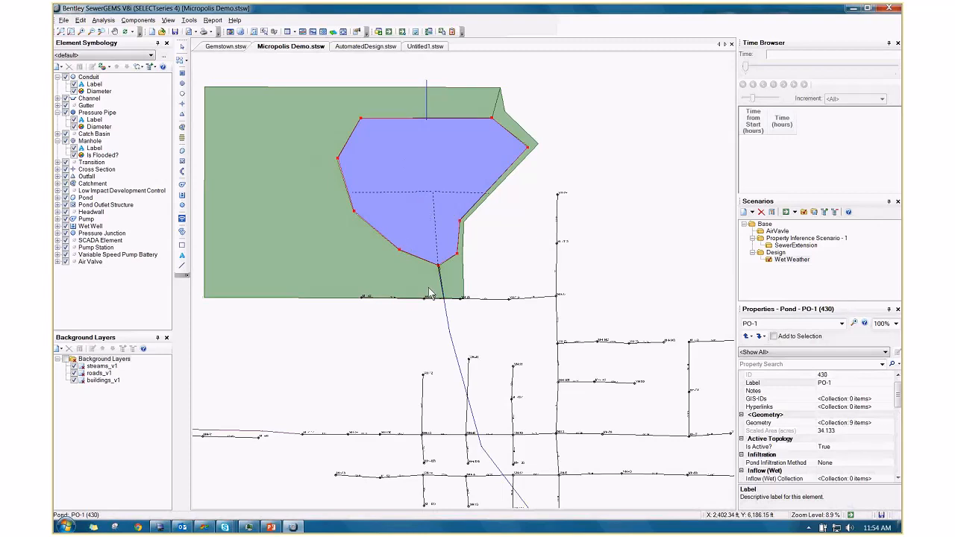
Inspect pond outlet structure OS-1 at the downstream end of the pond.
scroll(429, 288, "up", 4)
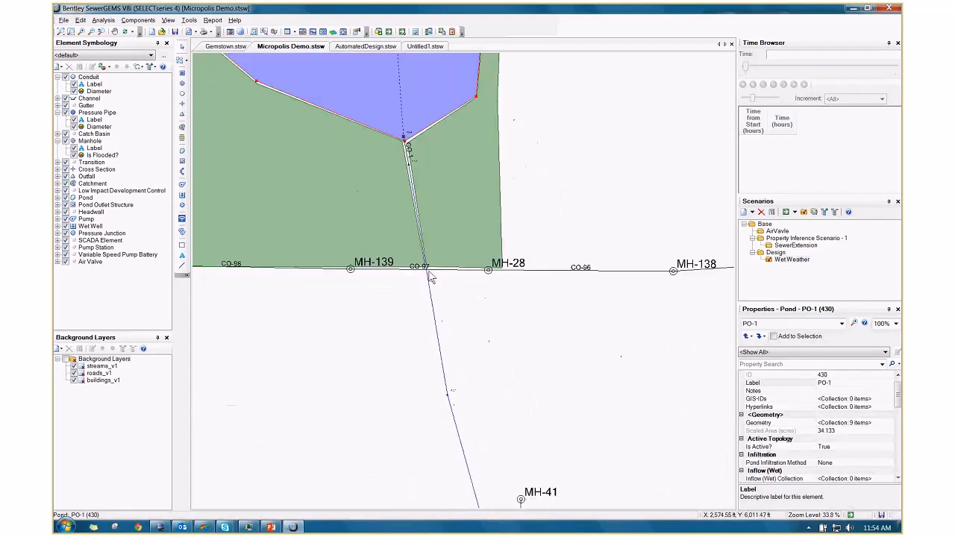
scroll(429, 275, "up", 4)
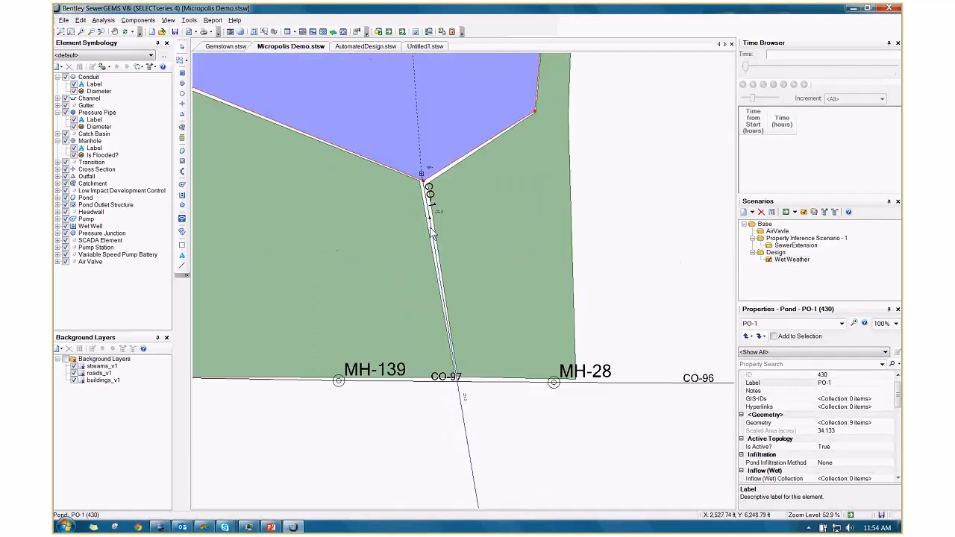
scroll(420, 153, "up", 2)
left_click(415, 163)
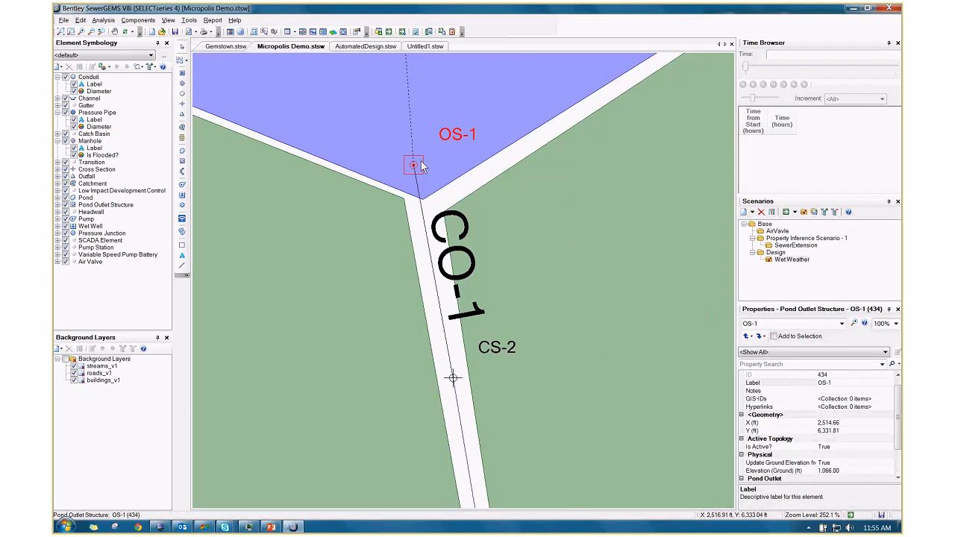
scroll(421, 168, "down", 4)
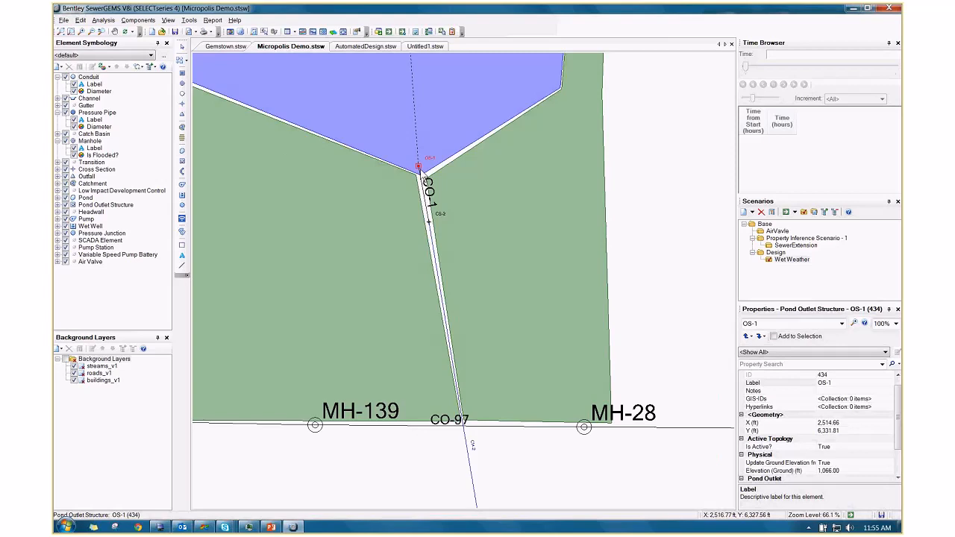
Review the physical properties of cross section CS-2 below the pond outlet, including its section type.
scroll(420, 169, "up", 3)
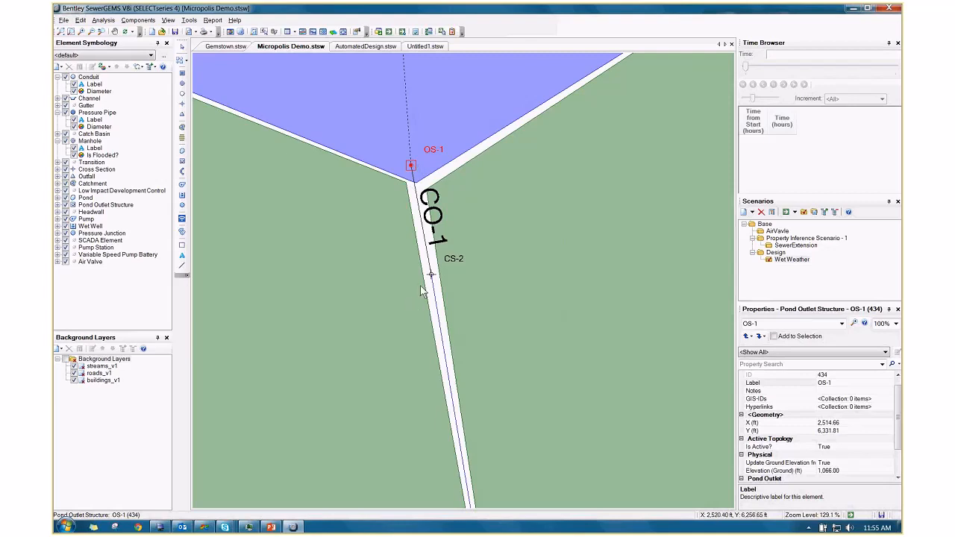
left_click(431, 275)
left_click_drag(436, 287, 341, 203)
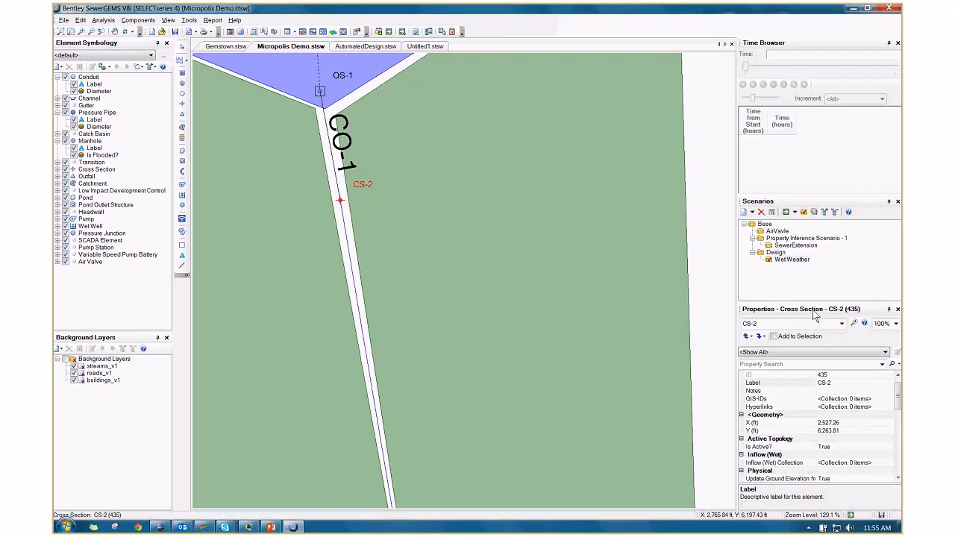
left_click_drag(897, 404, 899, 433)
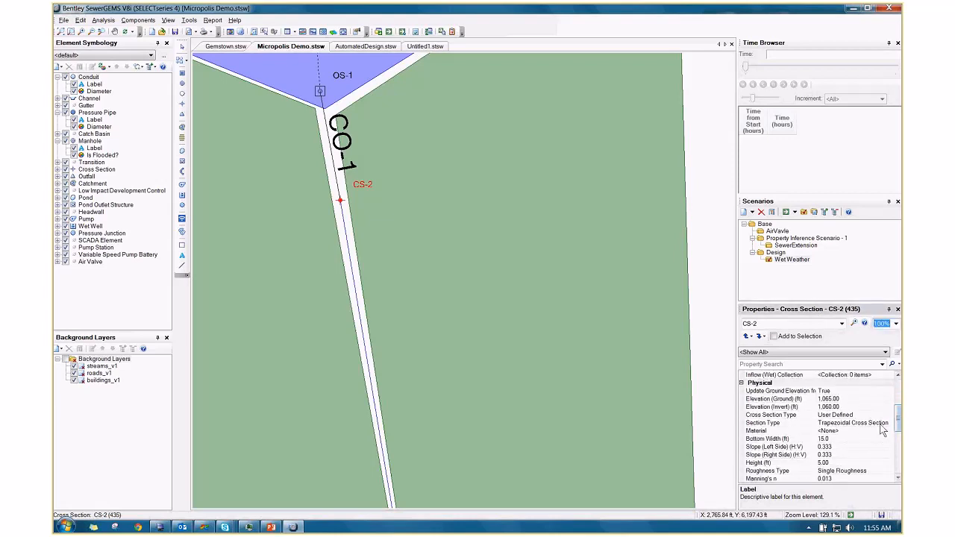
left_click(767, 425)
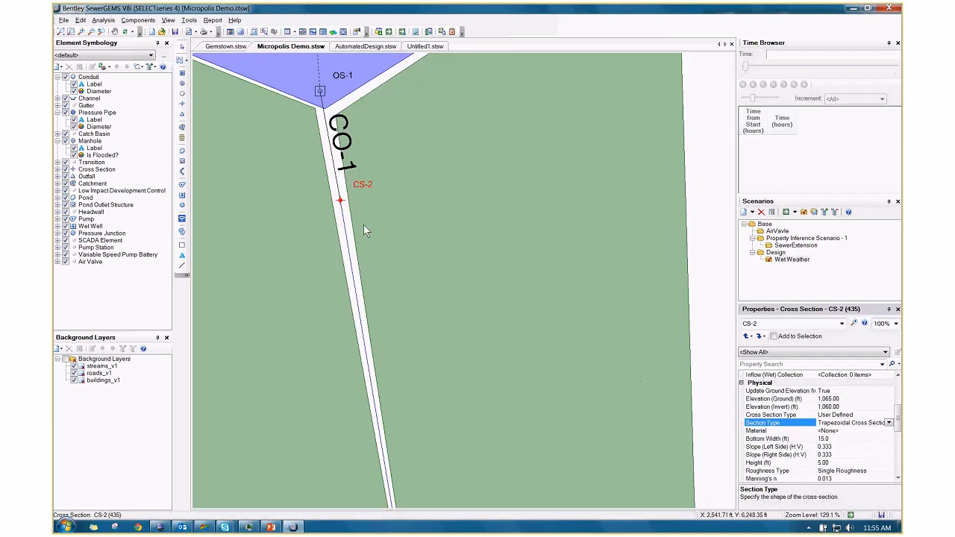
Follow the channel downstream from cross section CS-2 and inspect the physical properties of cross section CS-4 near manhole MH-40.
scroll(389, 241, "down", 5)
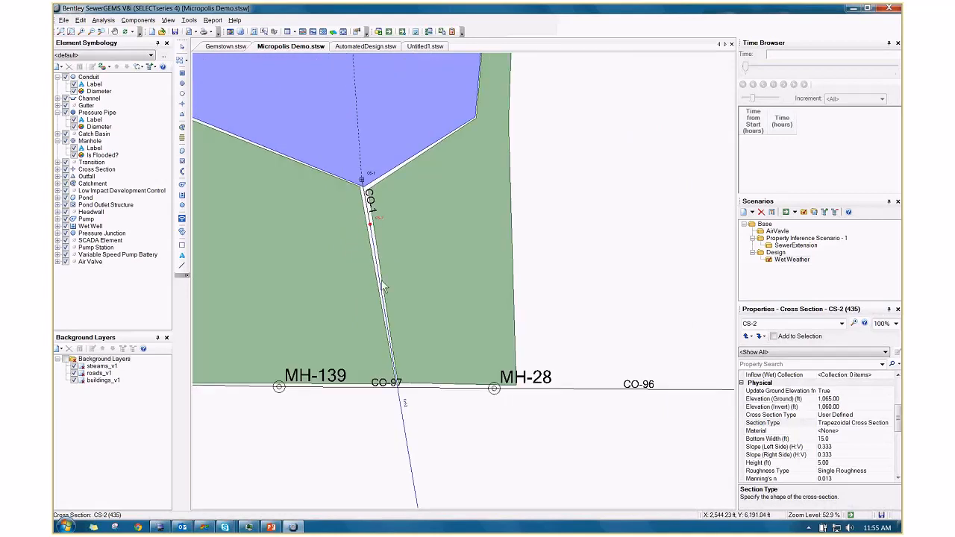
scroll(383, 287, "down", 5)
left_click_drag(396, 384, 420, 277)
scroll(445, 346, "down", 2)
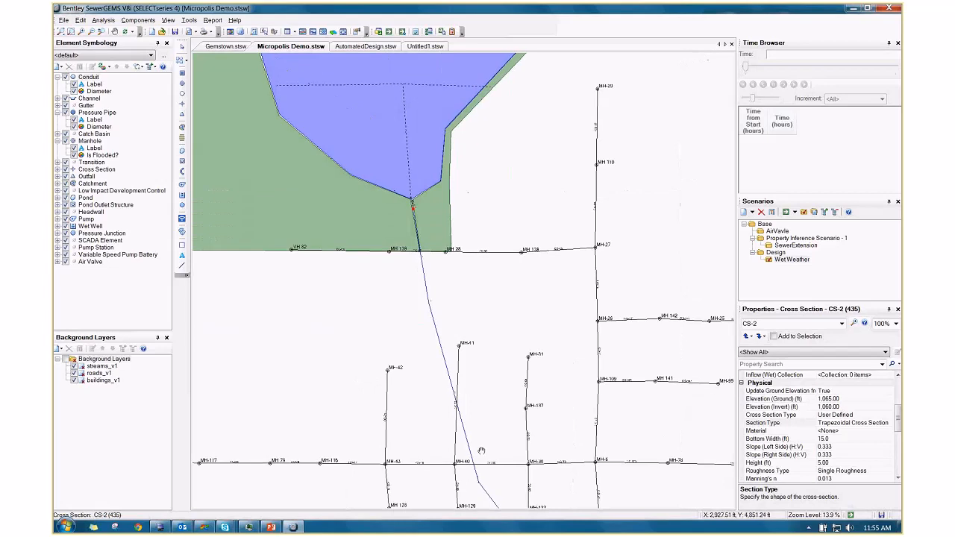
left_click_drag(481, 452, 458, 324)
scroll(458, 324, "up", 2)
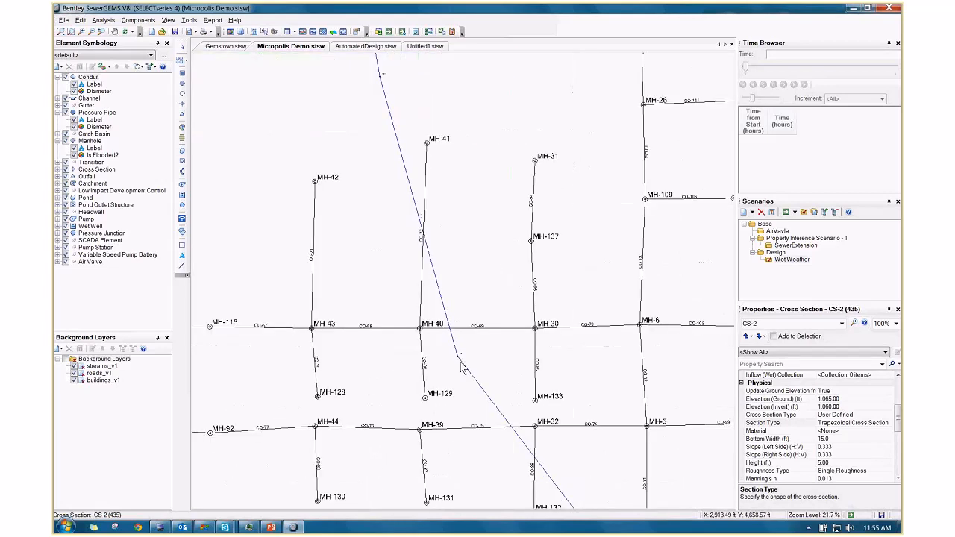
scroll(485, 381, "up", 2)
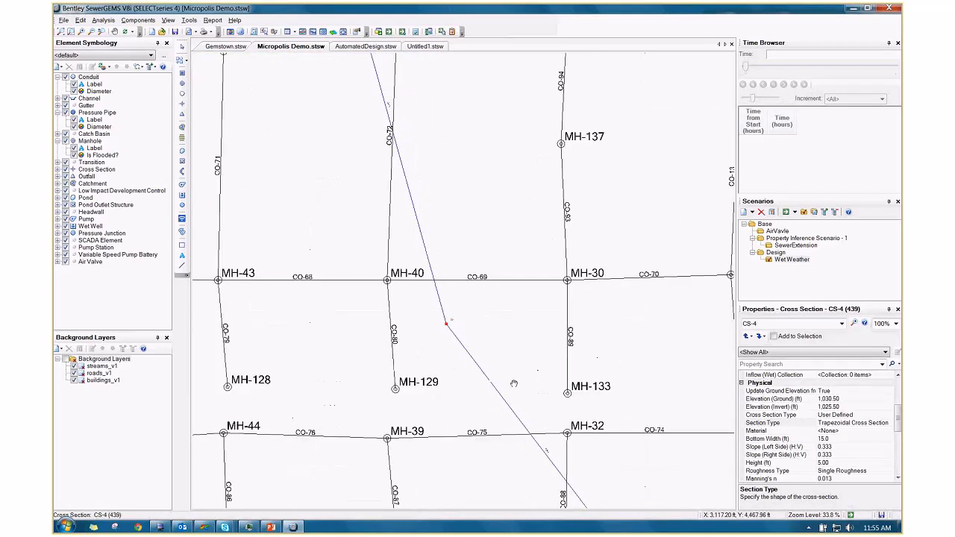
Trace the channel from CS-4 through its junction with the stream to outfall OF-2, and inspect the outfall's properties.
scroll(513, 384, "down", 3)
scroll(535, 405, "down", 2)
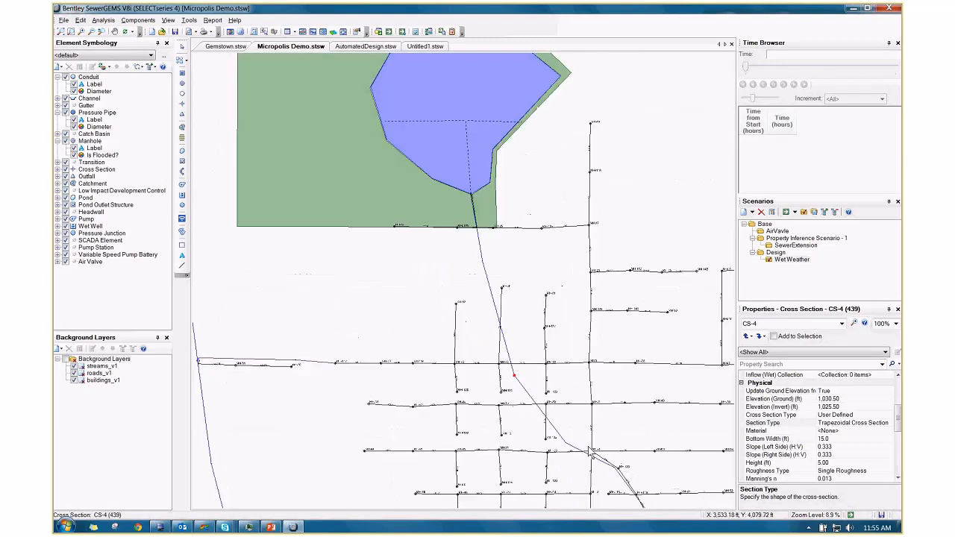
left_click_drag(584, 430, 422, 215)
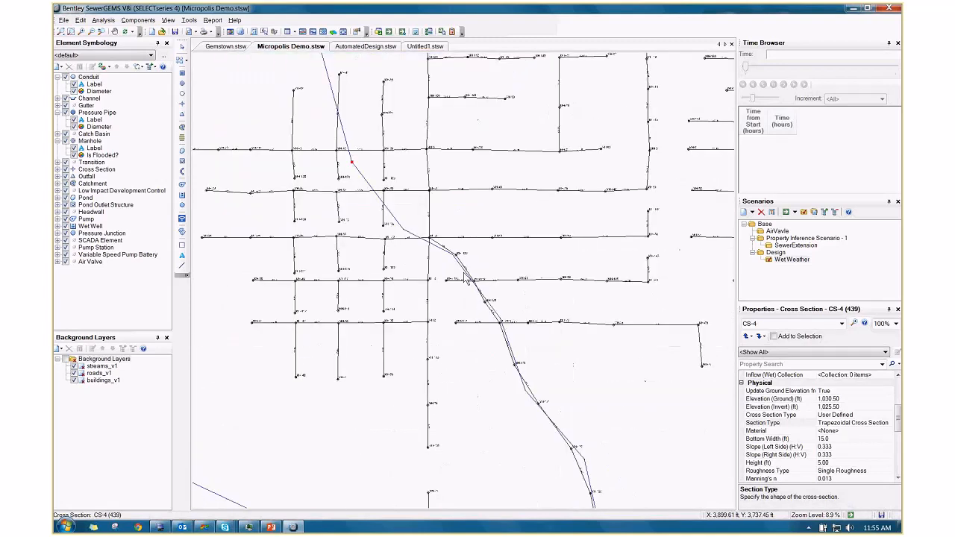
left_click_drag(566, 435, 494, 288)
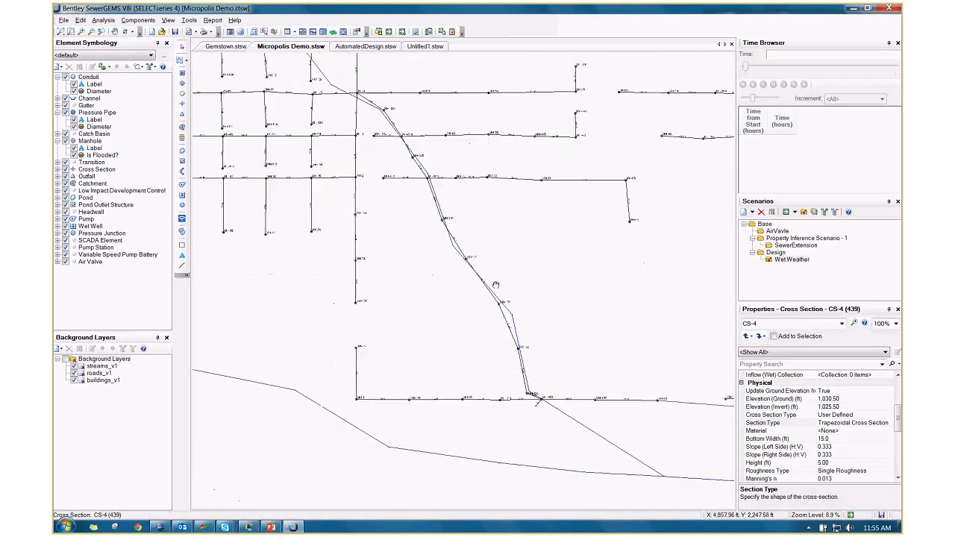
left_click_drag(663, 479, 564, 433)
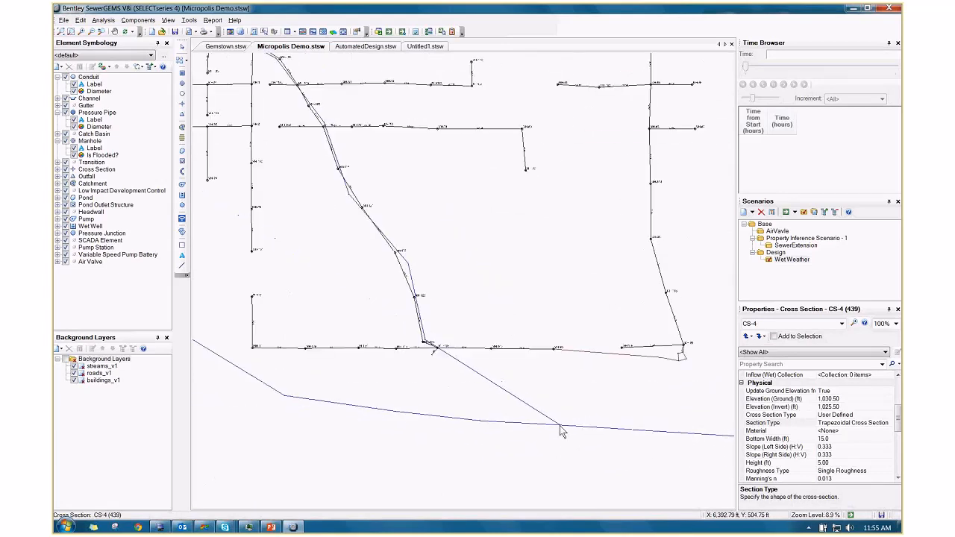
scroll(561, 431, "up", 10)
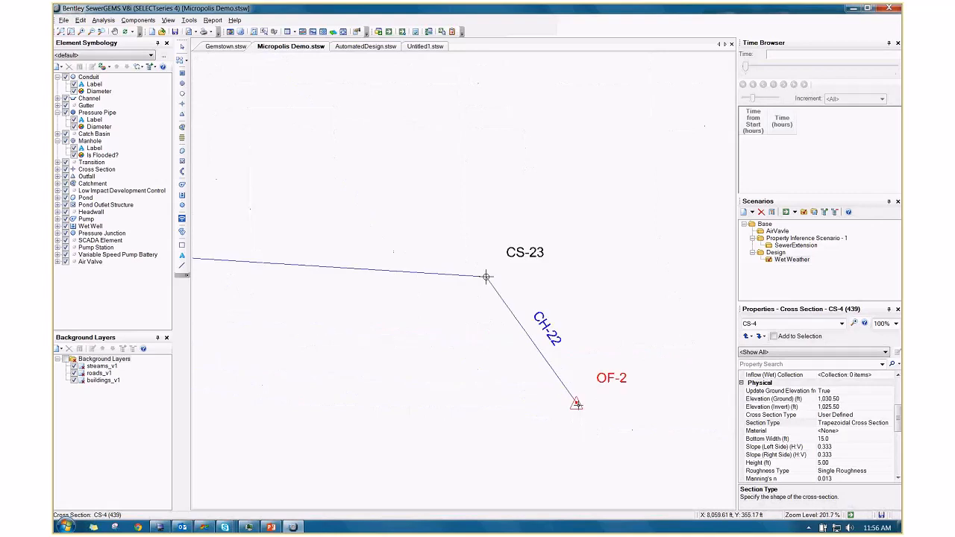
left_click(576, 404)
View the whole Micropolis network, compare it with the Gemstown model, and return to Micropolis Demo with no element selected.
scroll(575, 395, "down", 9)
scroll(571, 373, "down", 4)
left_click_drag(477, 312, 610, 371)
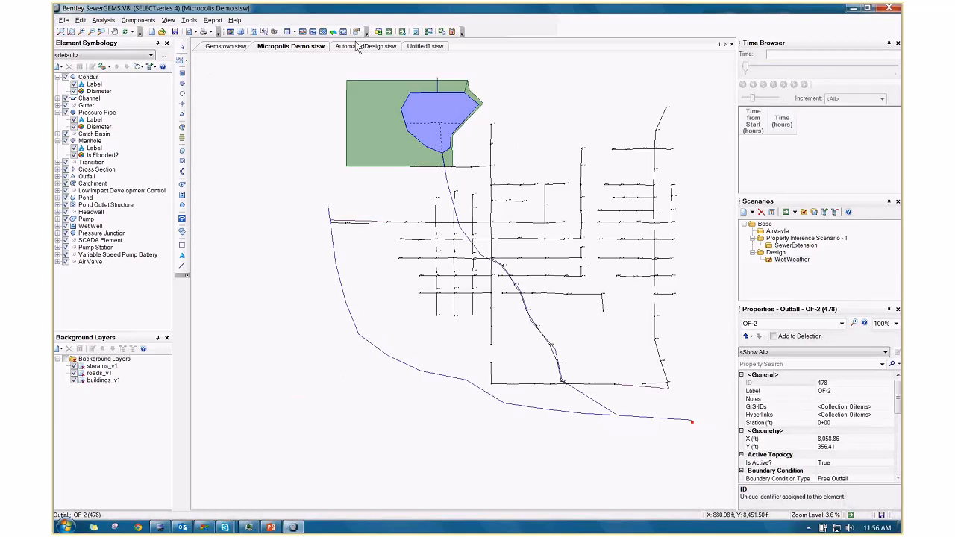
left_click(226, 46)
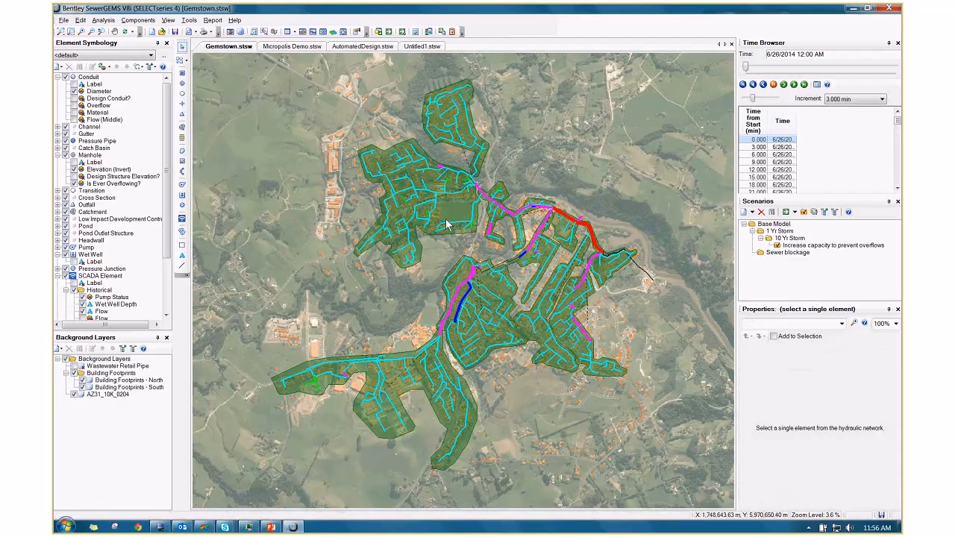
left_click(293, 46)
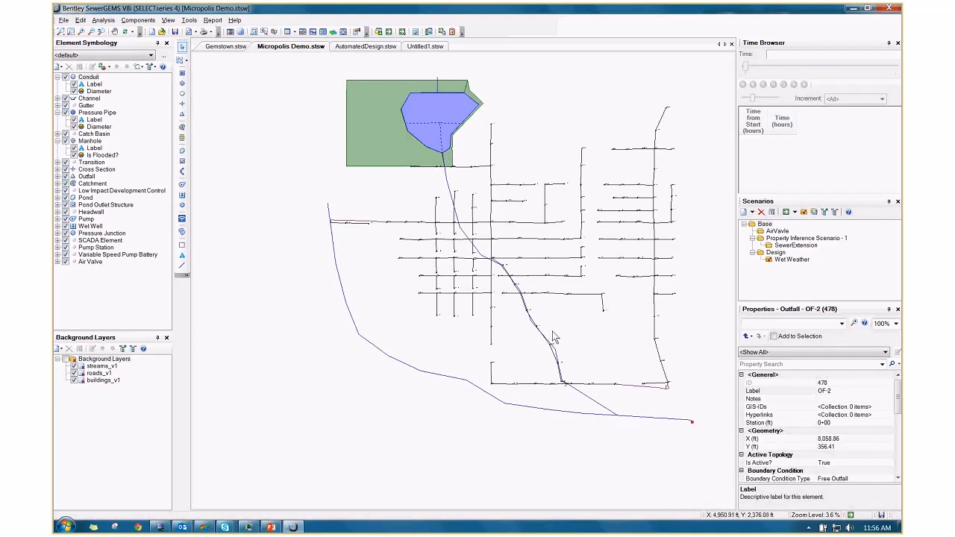
left_click(729, 362)
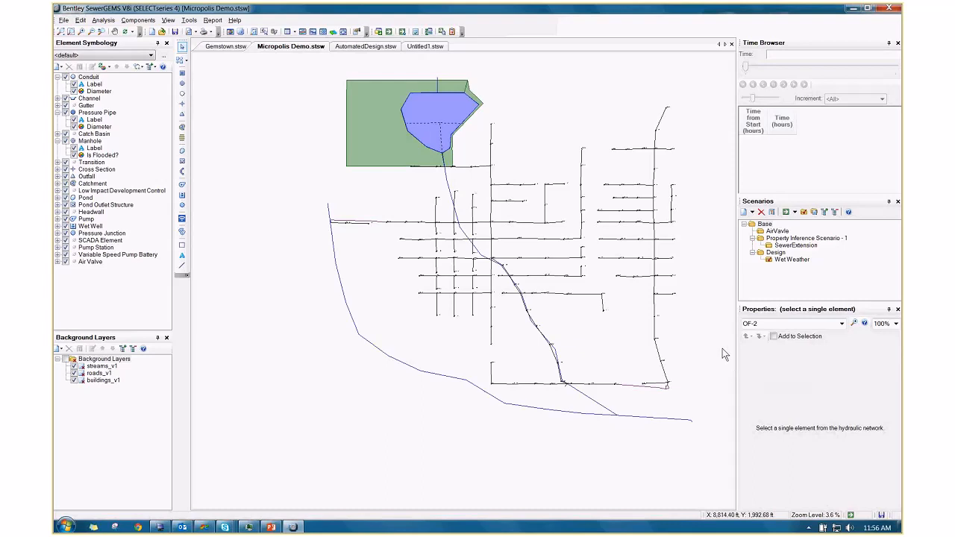
Minimize SewerGEMS and launch AutoCAD 2014 to examine the SewerGEMS tools integrated in it.
left_click(855, 8)
double_click(556, 187)
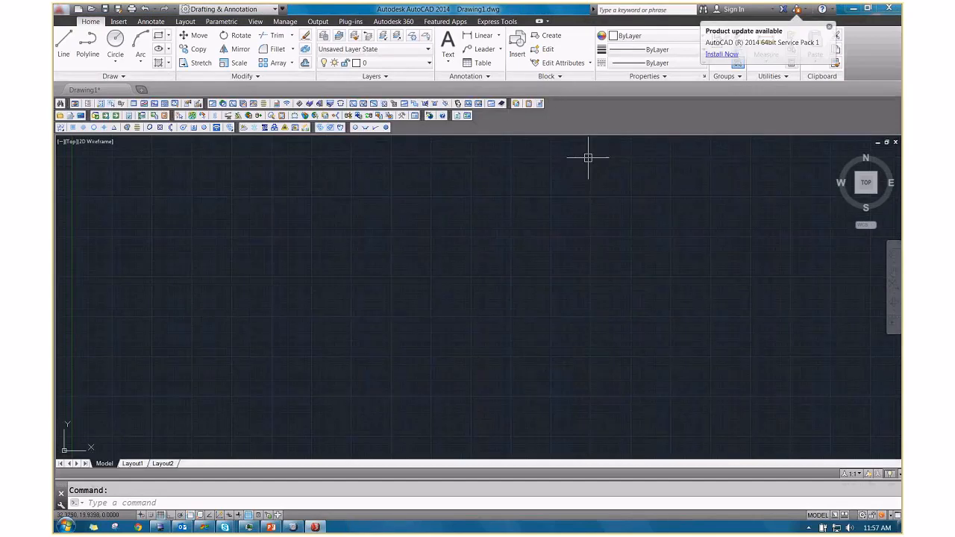
left_click(439, 120)
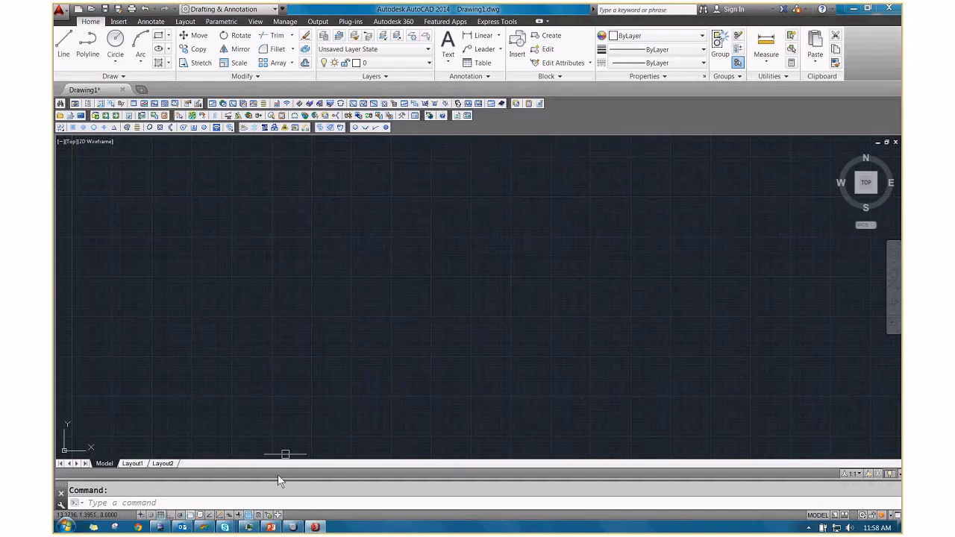
Switch to the Demo.pptx presentation in PowerPoint and select all the bullet points on the Agenda slide.
left_click(271, 528)
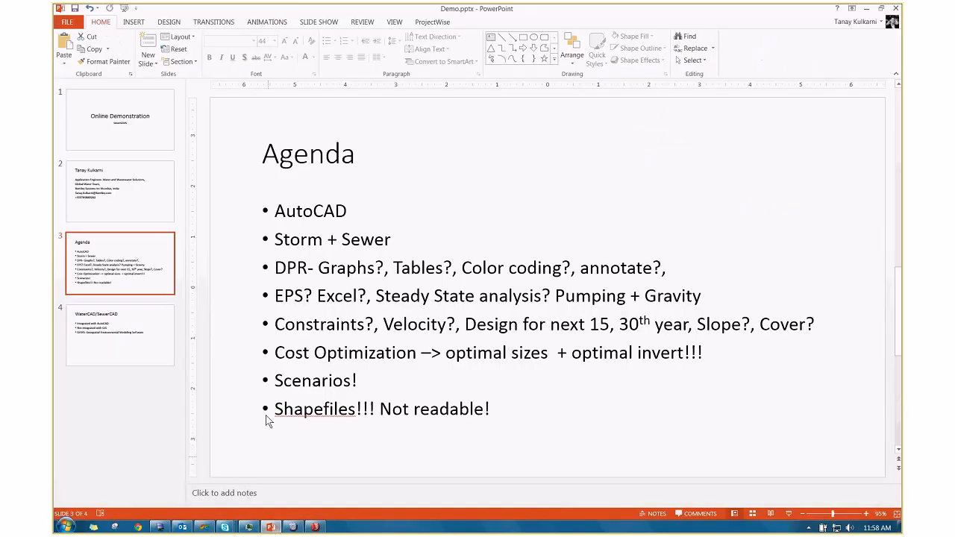
left_click_drag(490, 409, 275, 211)
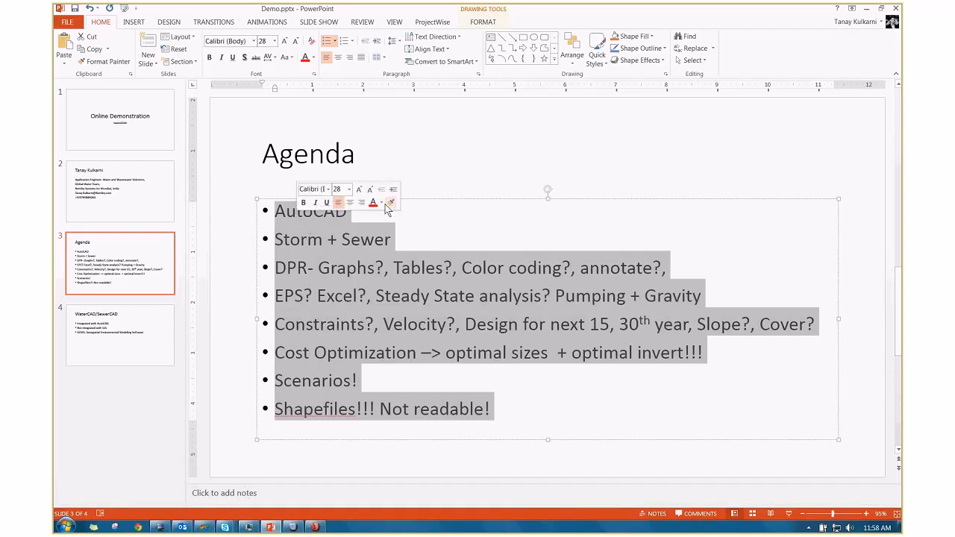